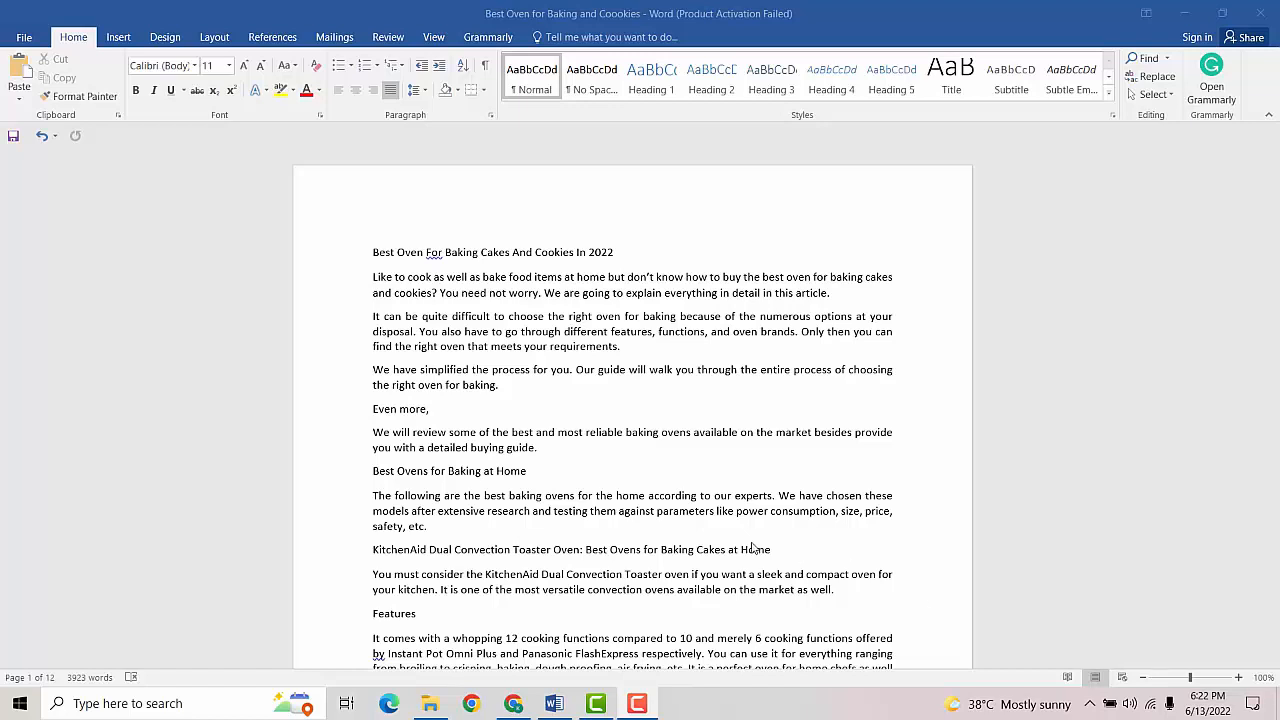
Look through the whole article to identify its main section headings, from "Best Ovens for Baking at Home" to "Final Thoughts".
scroll(630, 398, down, 1)
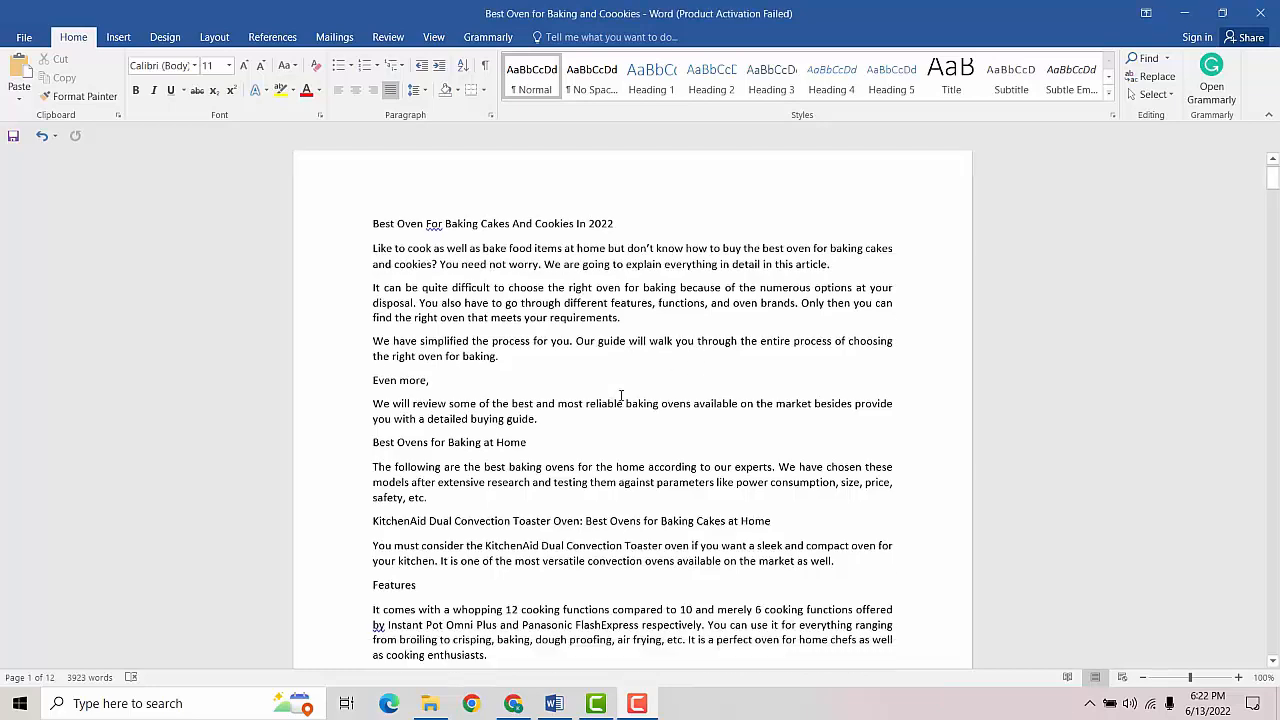
scroll(592, 406, down, 2)
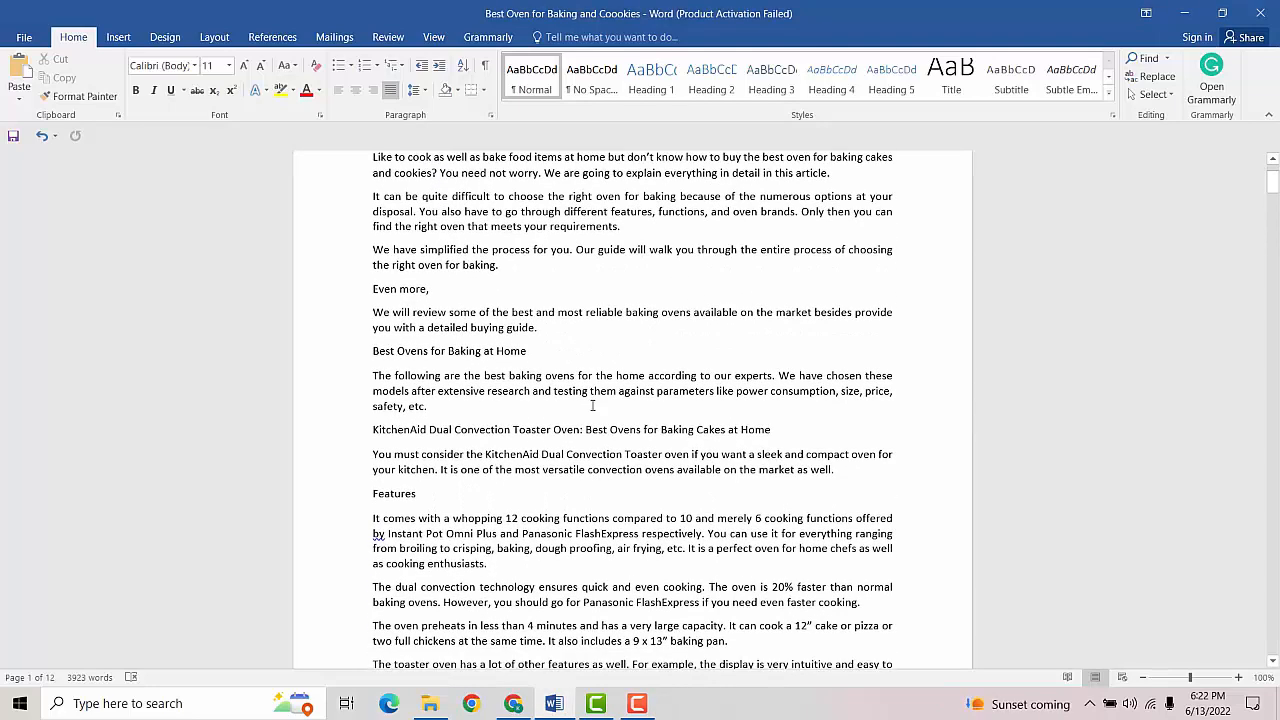
click(373, 352)
drag(386, 354, 548, 352)
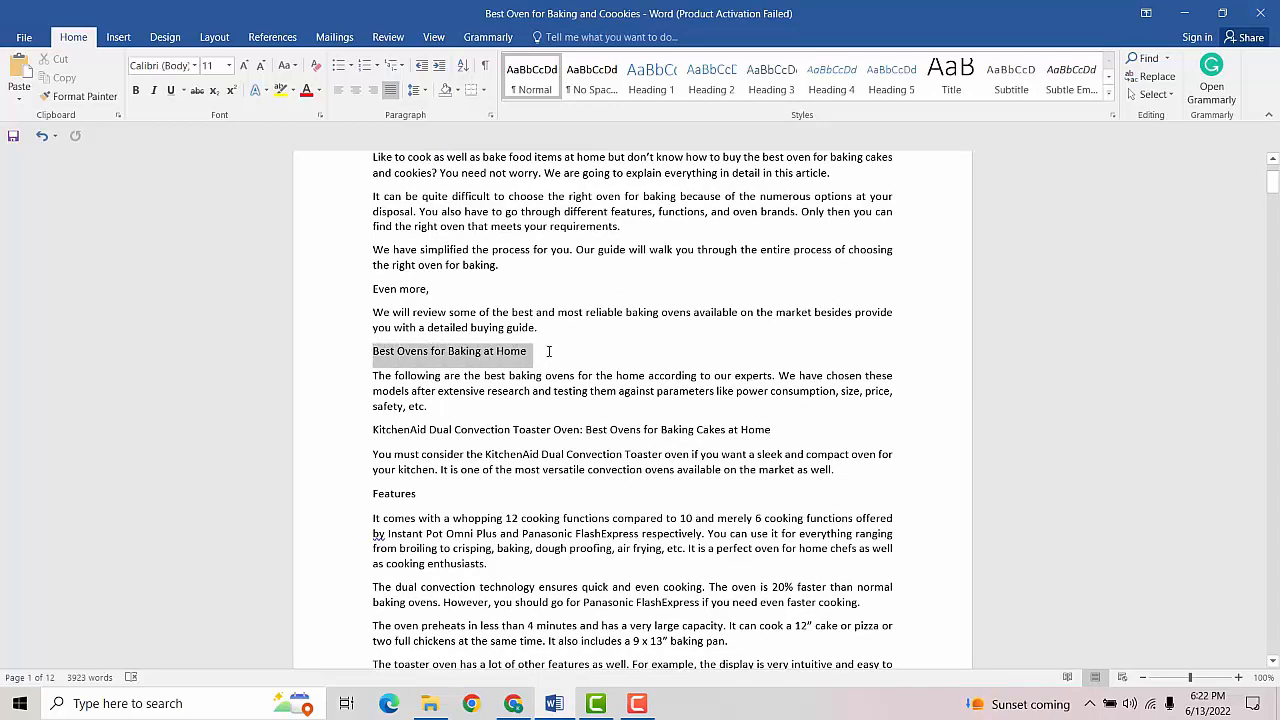
scroll(400, 365, down, 20)
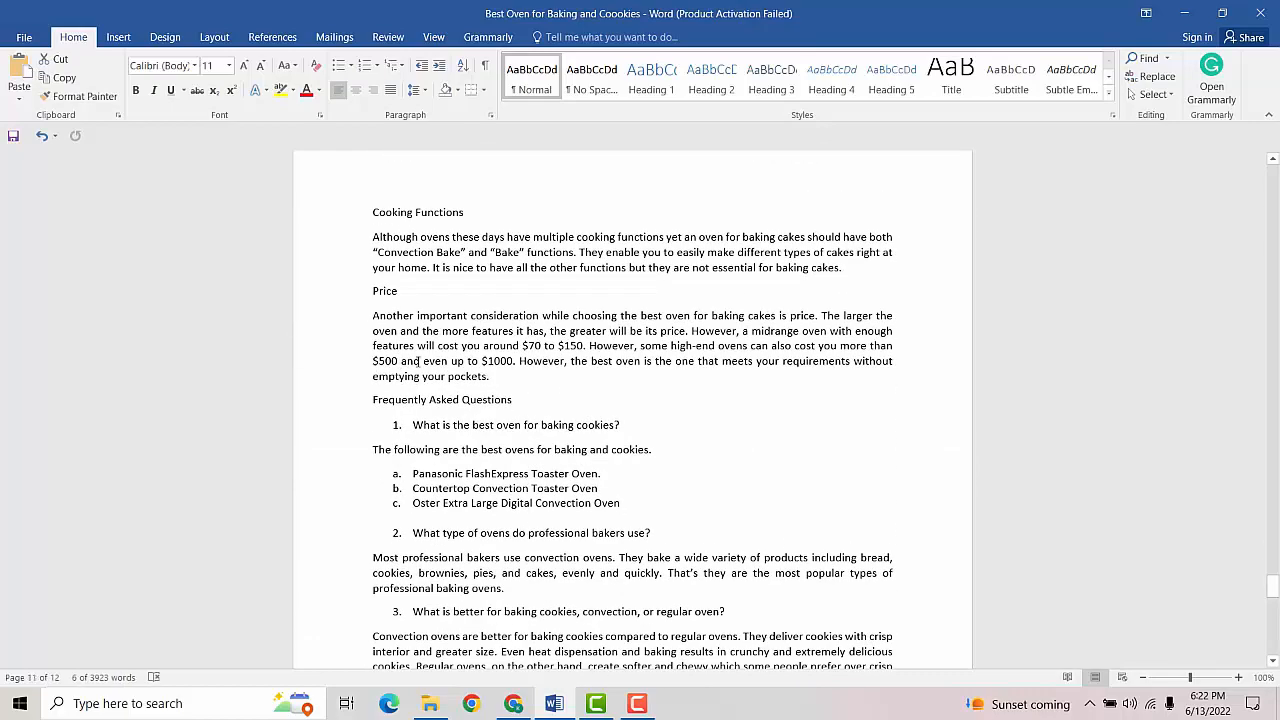
scroll(530, 330, up, 10)
scroll(500, 340, up, 2)
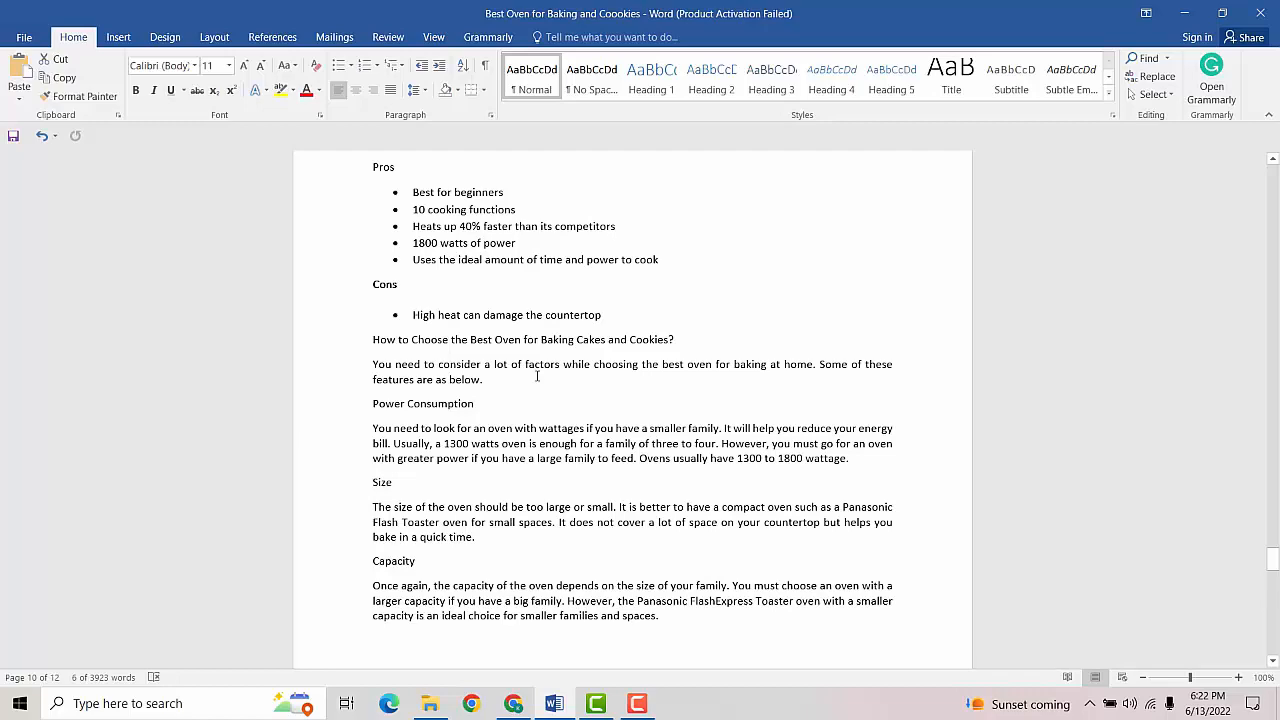
scroll(499, 482, down, 10)
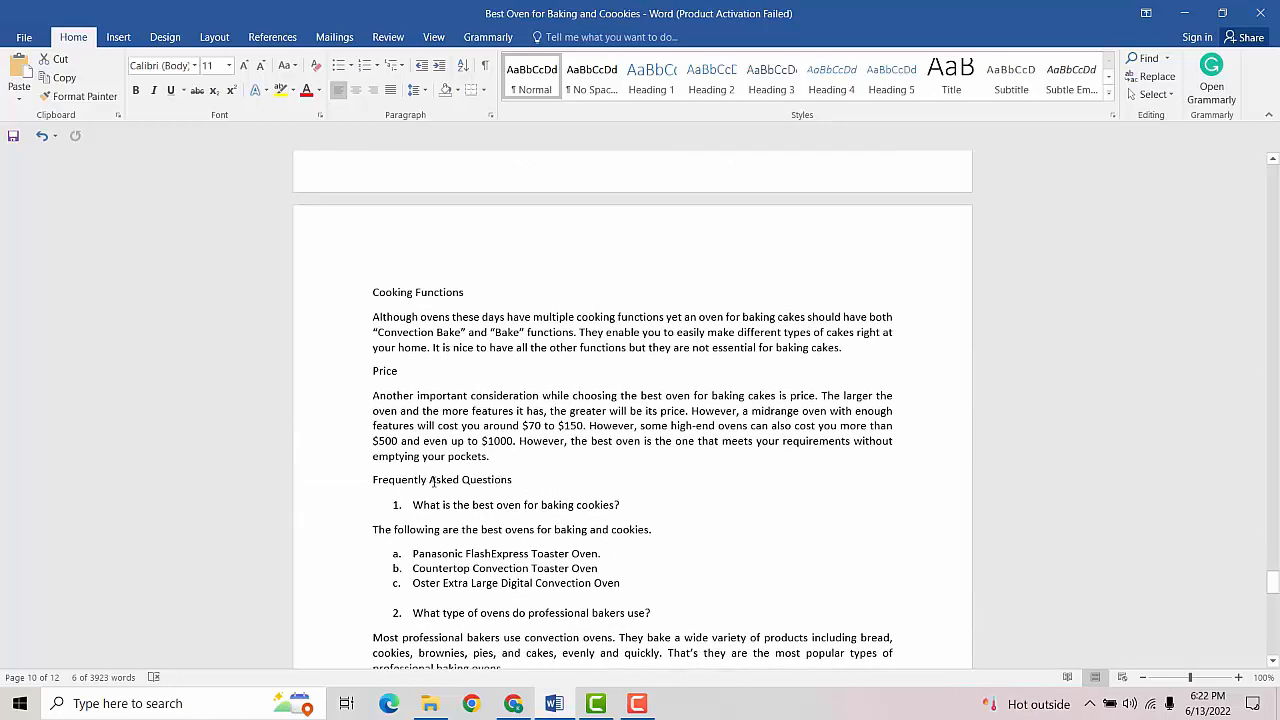
scroll(433, 482, down, 7)
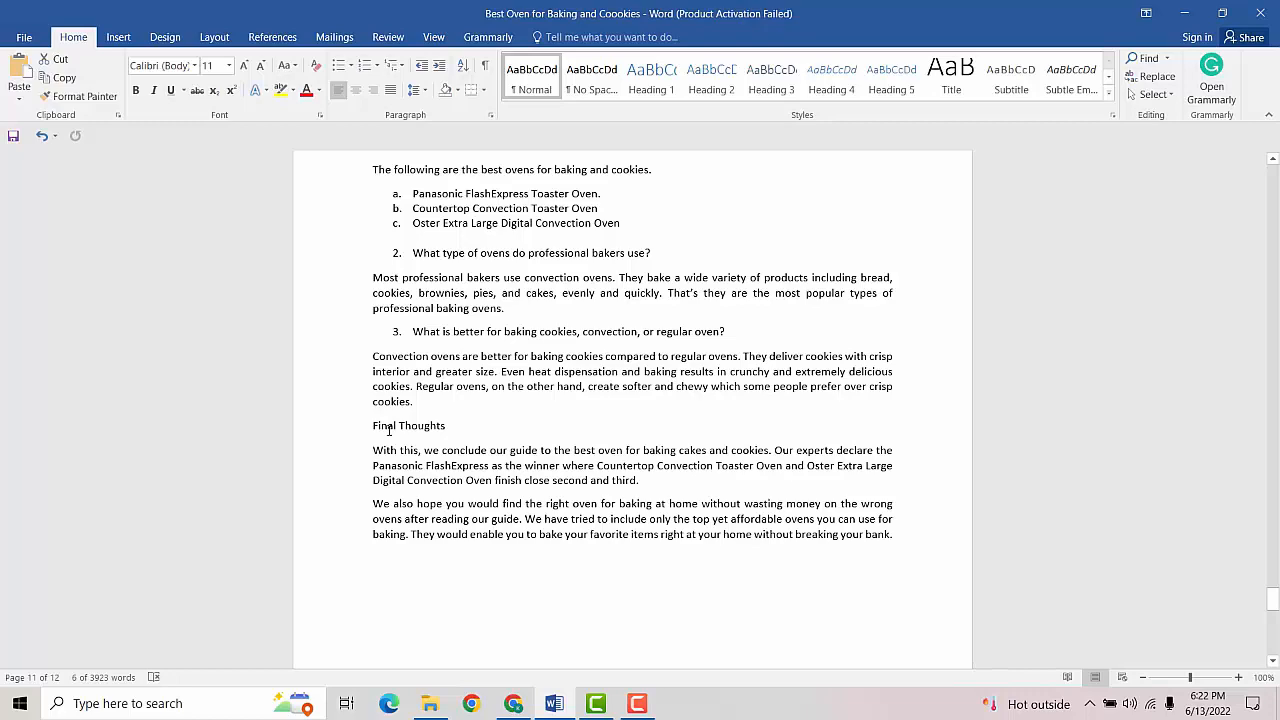
scroll(389, 430, up, 8)
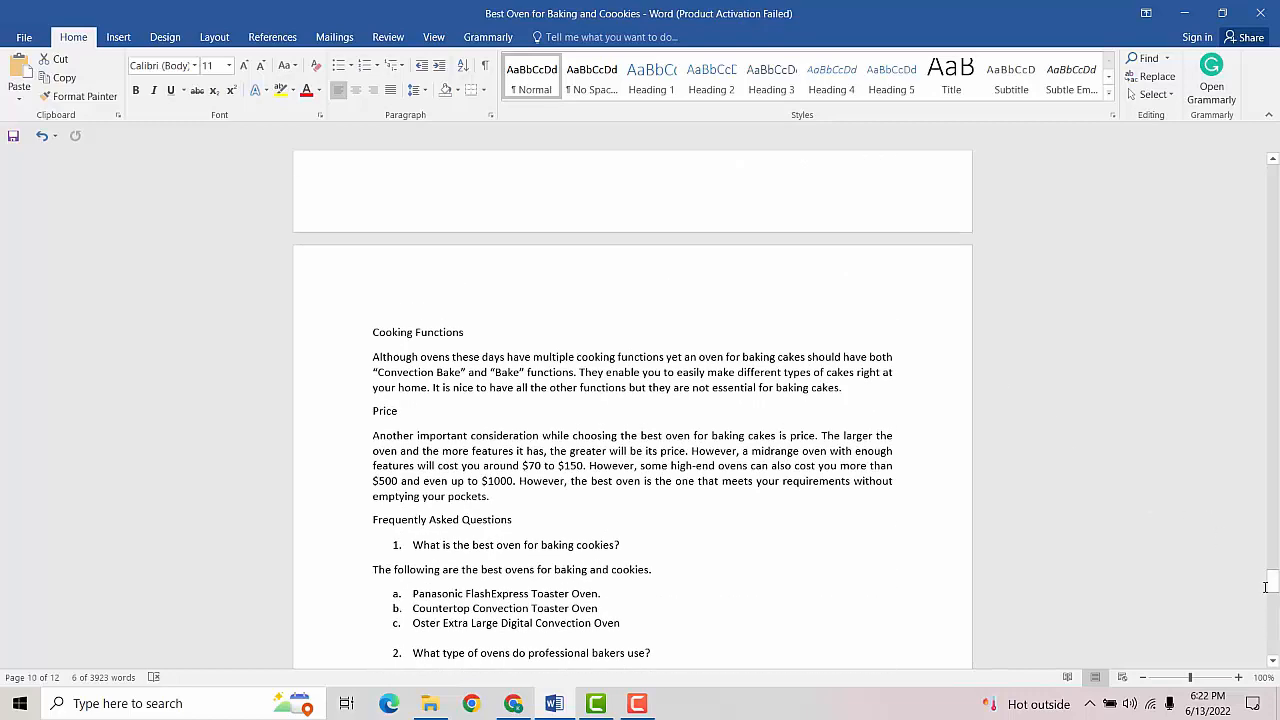
drag(1266, 587, 1205, 203)
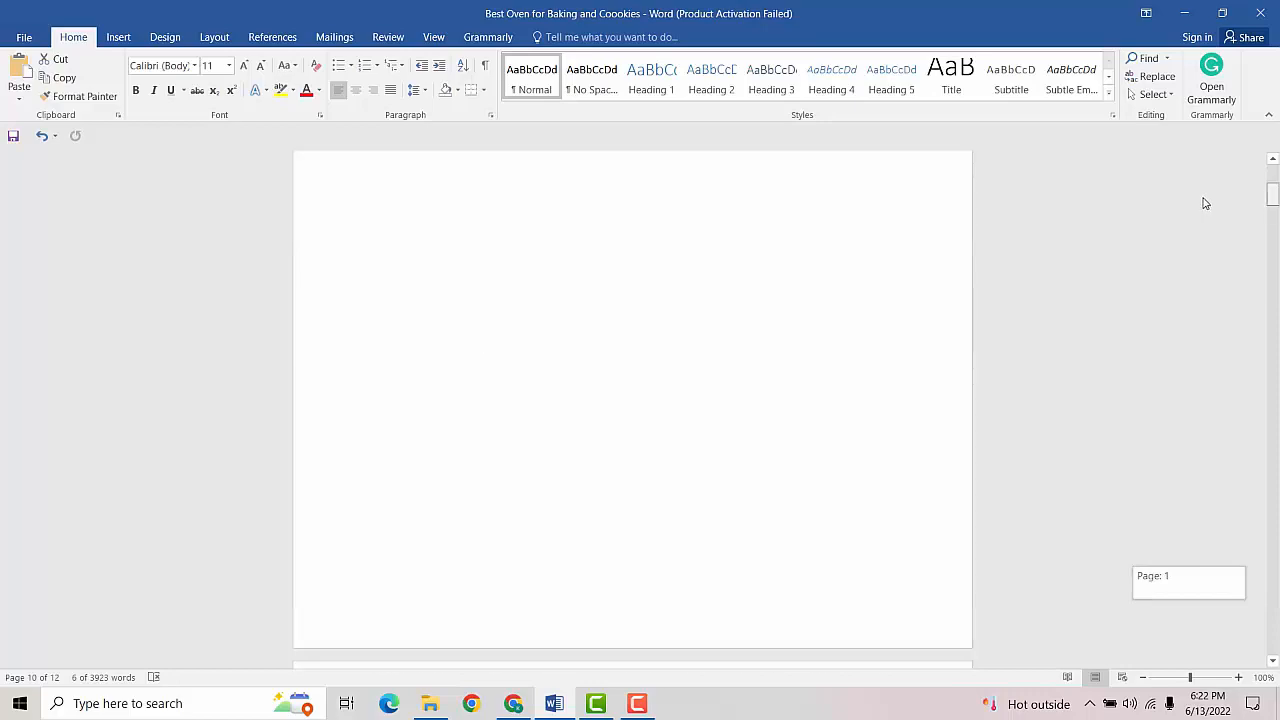
scroll(679, 370, up, 8)
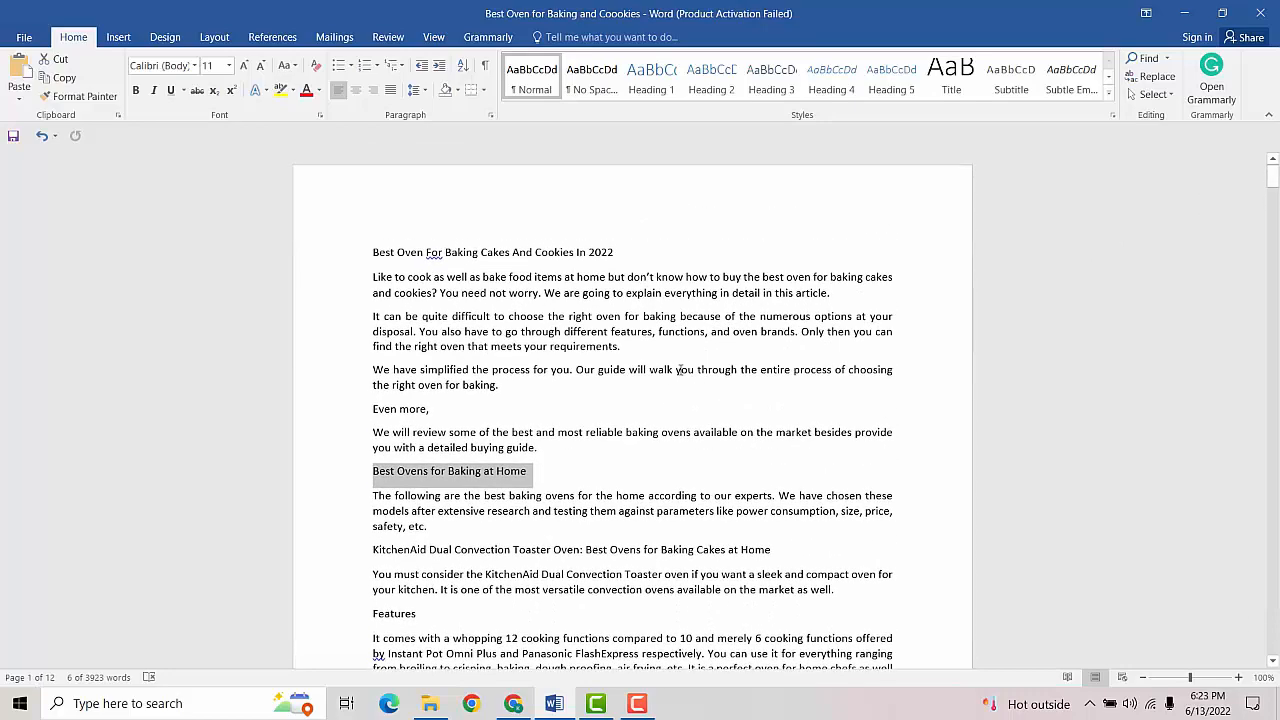
Examine the oven review names under "Best Ovens for Baking at Home" as subheadings, from the KitchenAid to the Instant Pot review.
scroll(679, 370, down, 2)
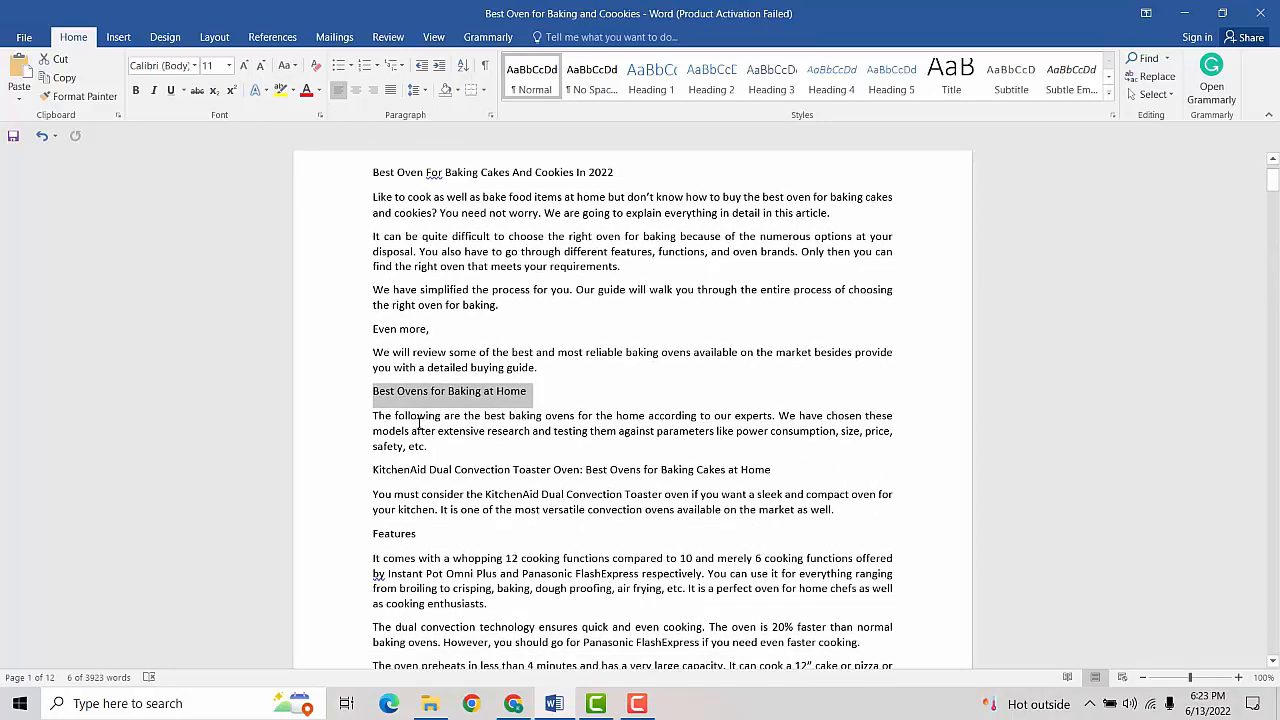
scroll(419, 423, down, 2)
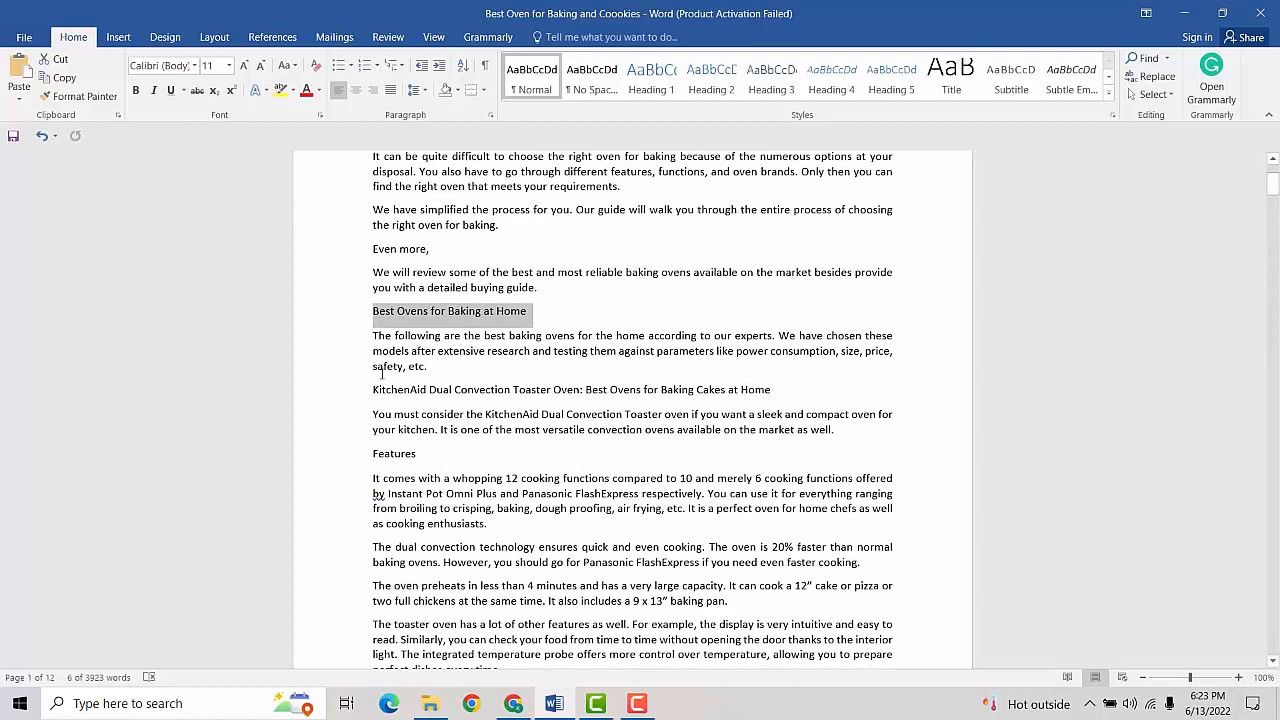
click(373, 390)
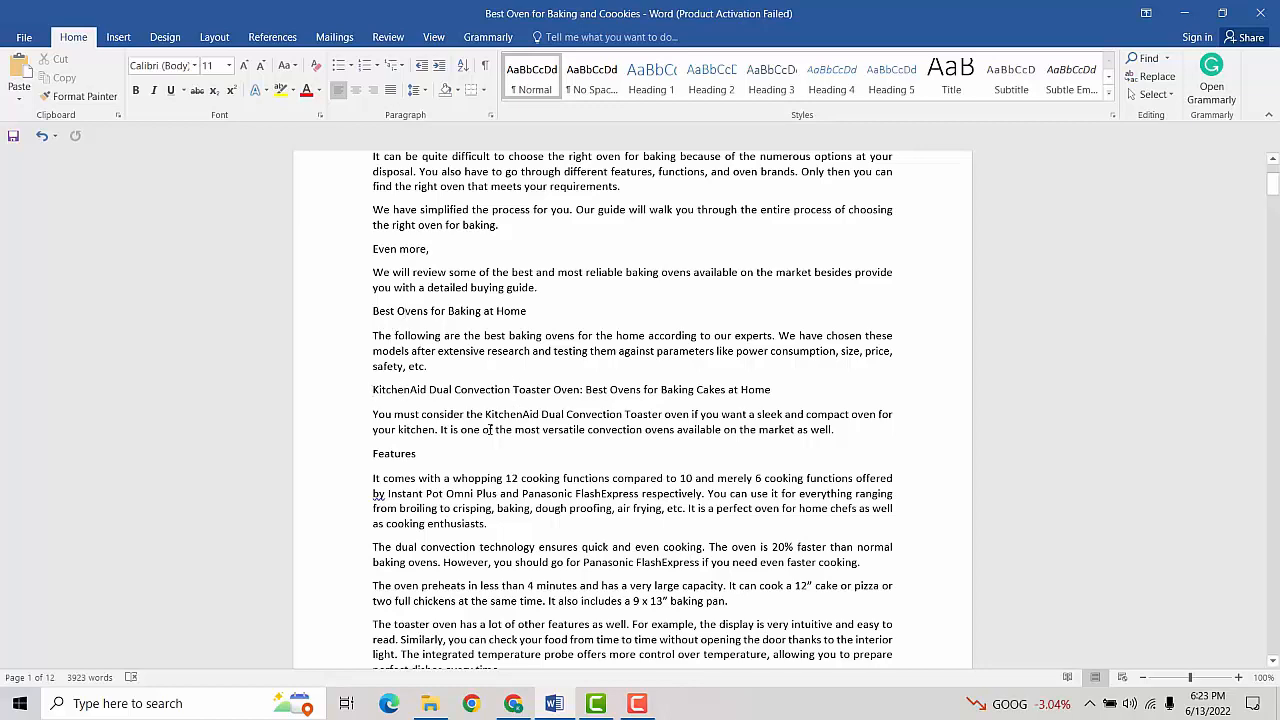
scroll(490, 430, down, 12)
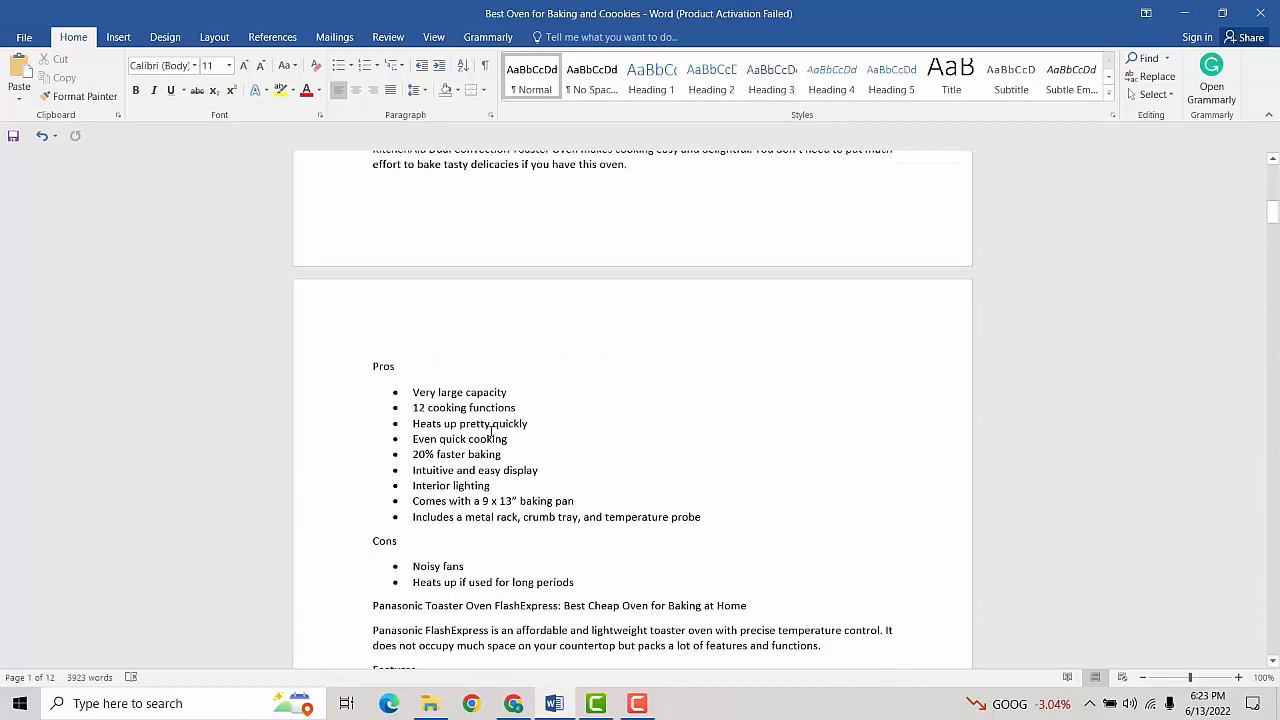
scroll(490, 430, down, 6)
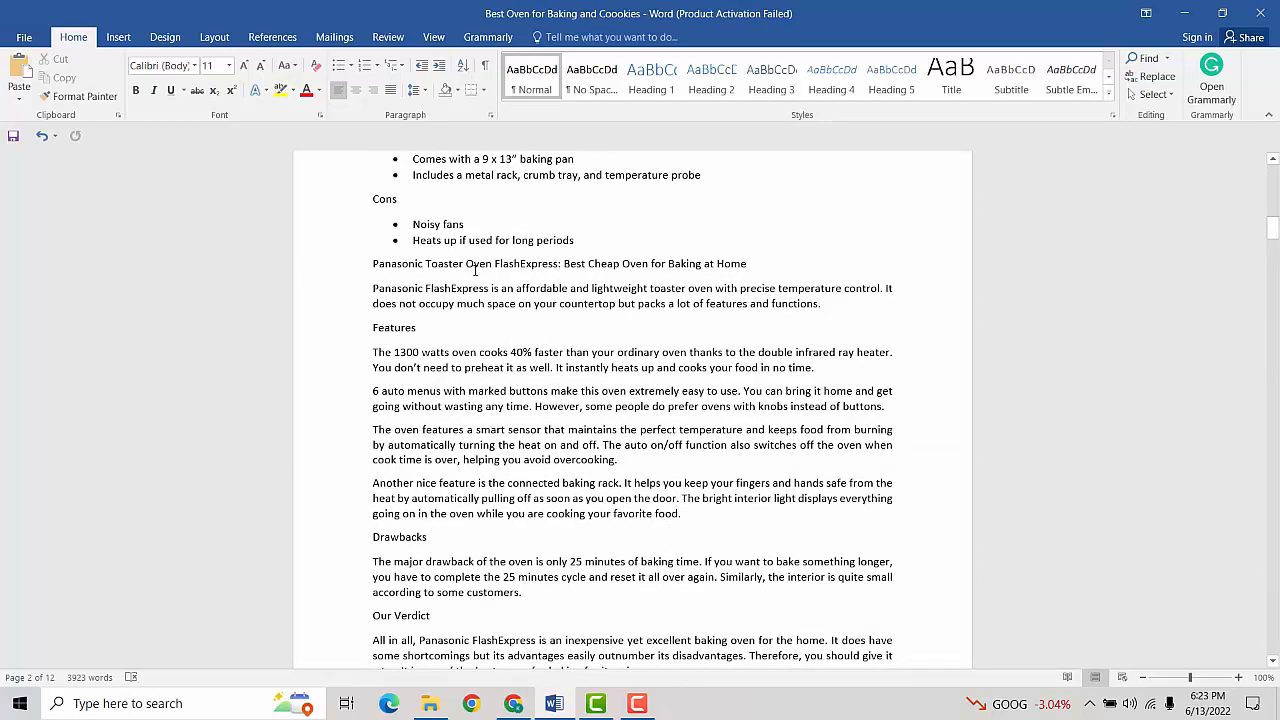
scroll(528, 300, down, 5)
scroll(528, 357, down, 5)
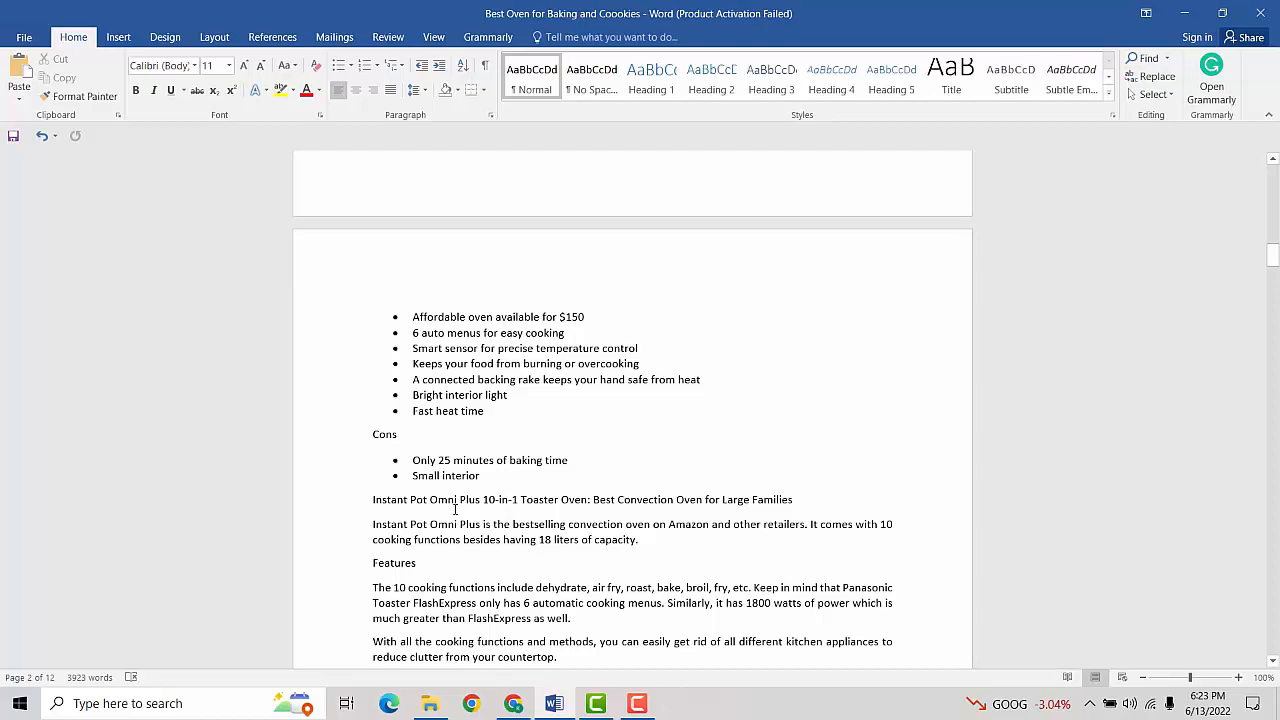
scroll(455, 510, up, 7)
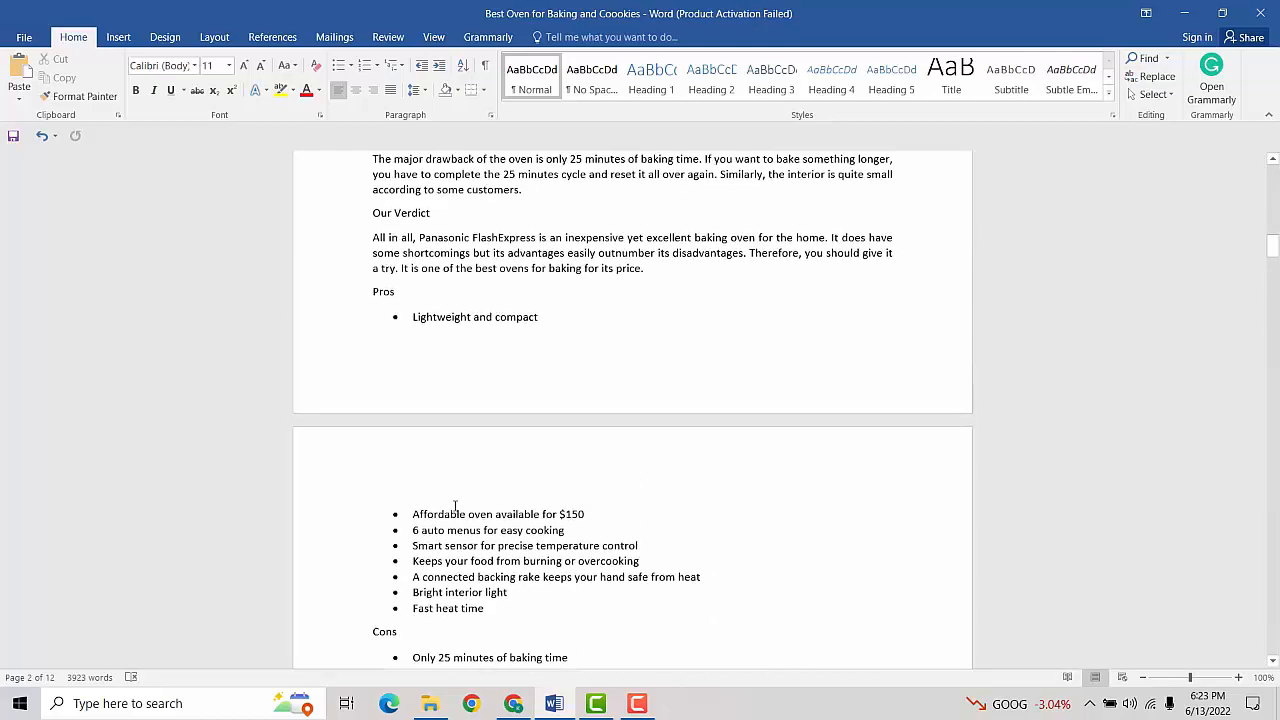
scroll(455, 507, up, 20)
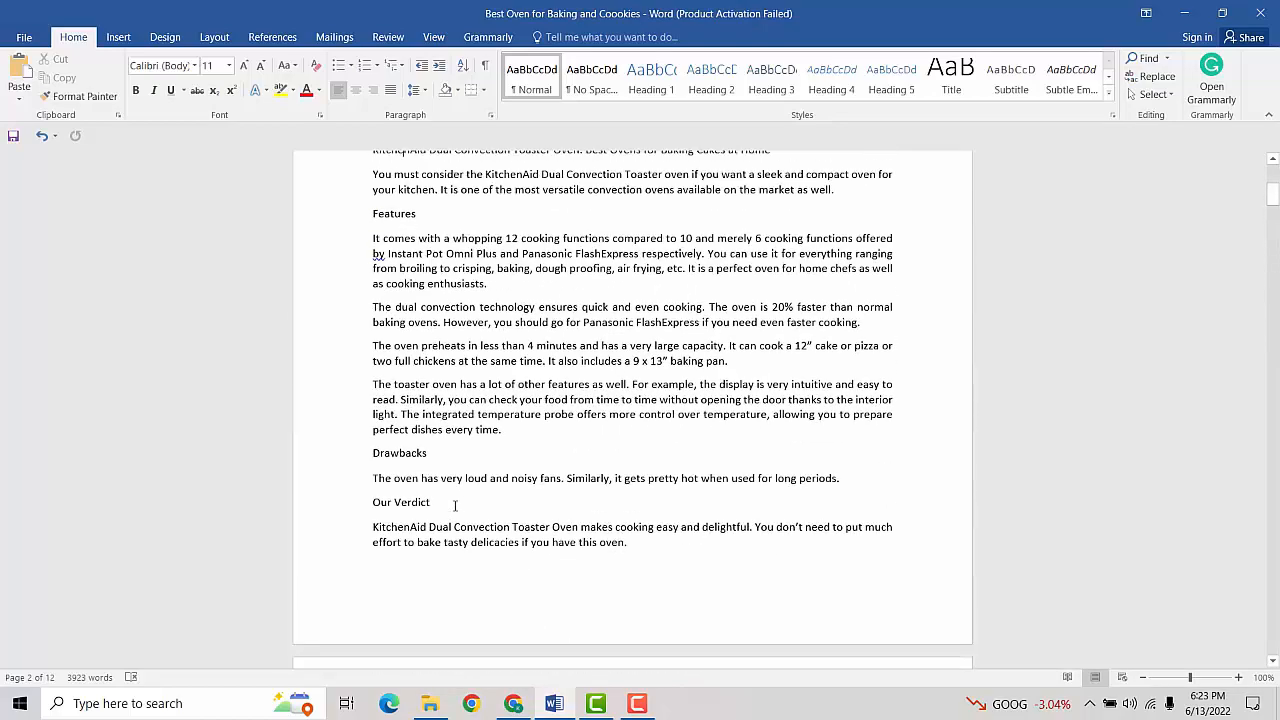
scroll(455, 507, up, 5)
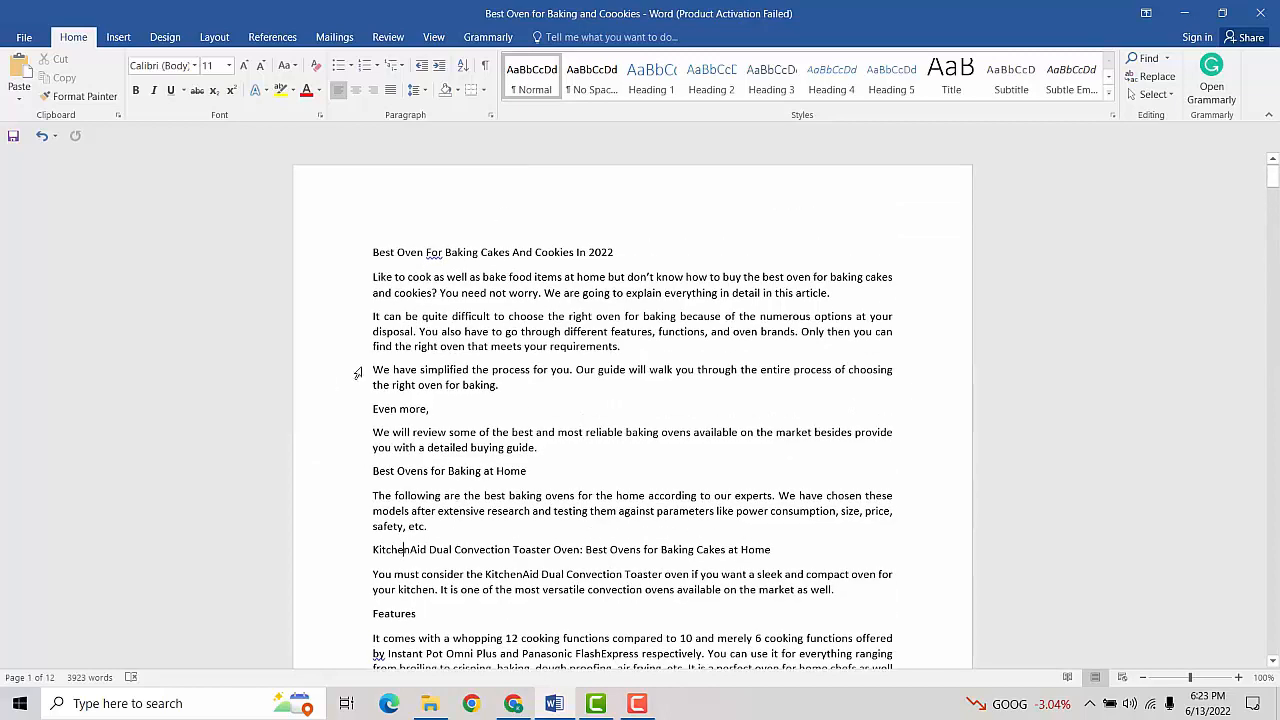
Apply the Title style to the first line, "Best Oven For Baking Cakes And Cookies In 2022".
triple_click(400, 253)
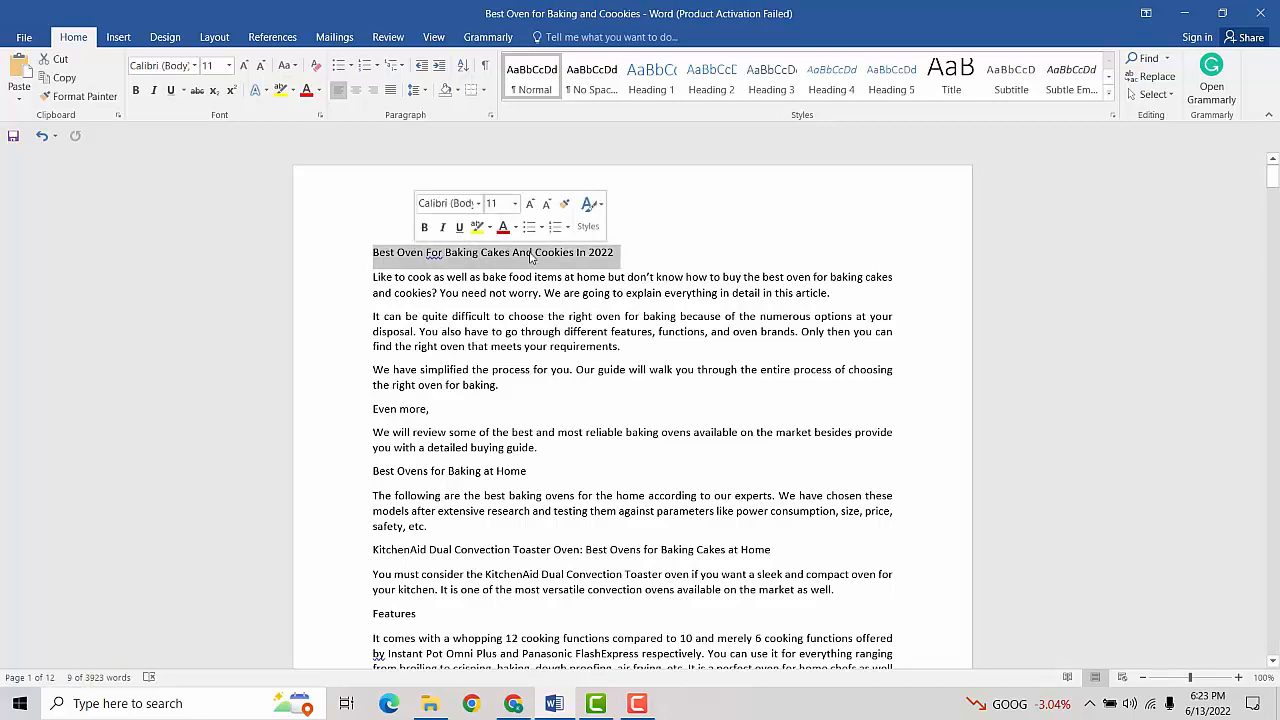
click(951, 87)
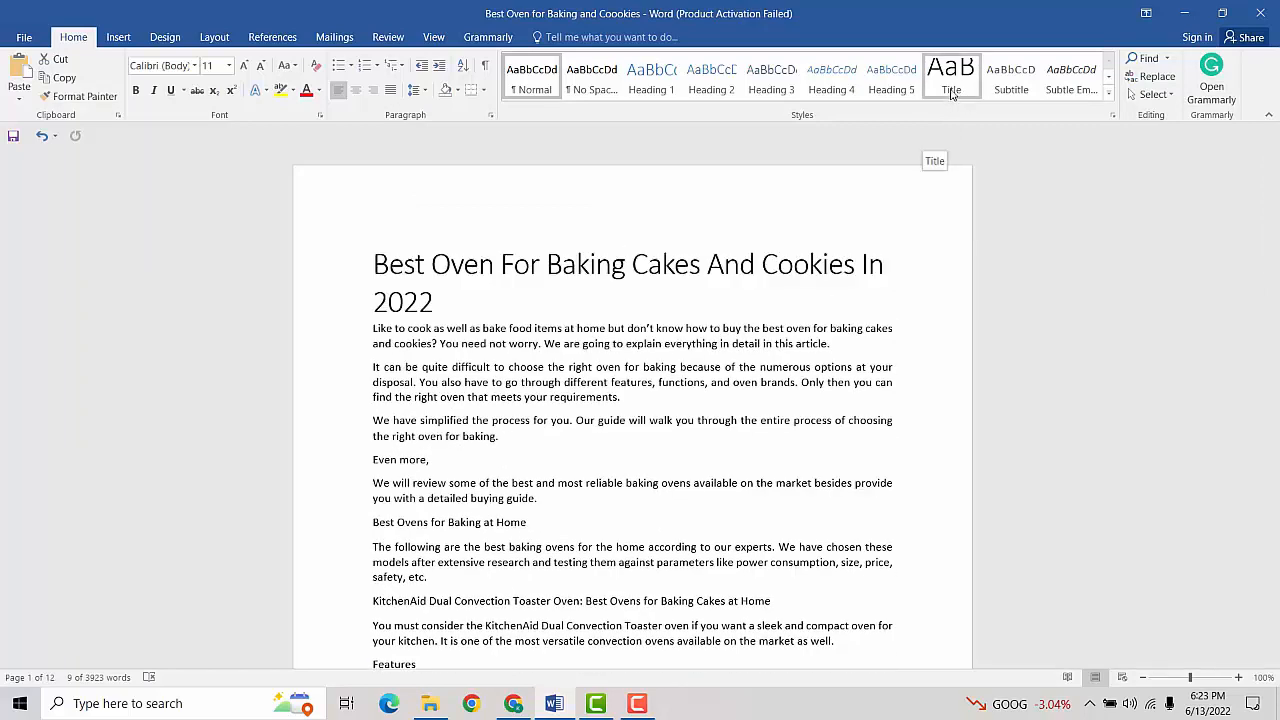
click(947, 89)
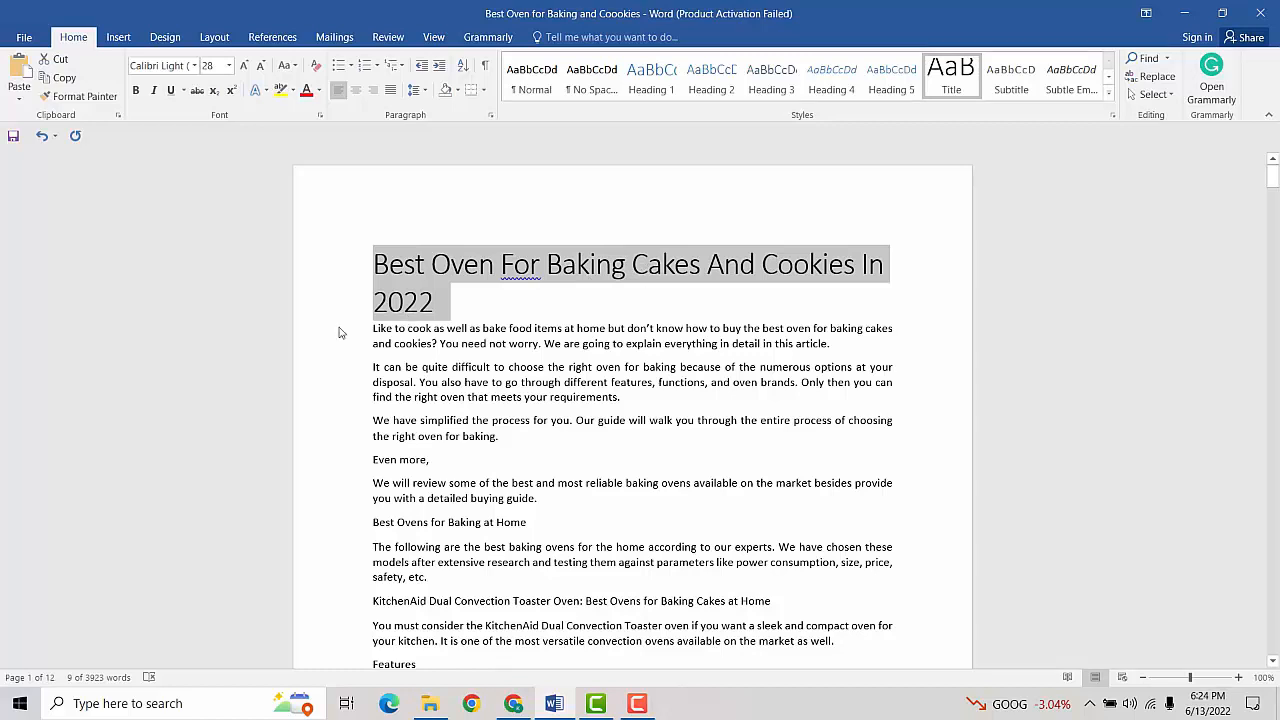
Add space after the title paragraph and make the title bold.
click(422, 290)
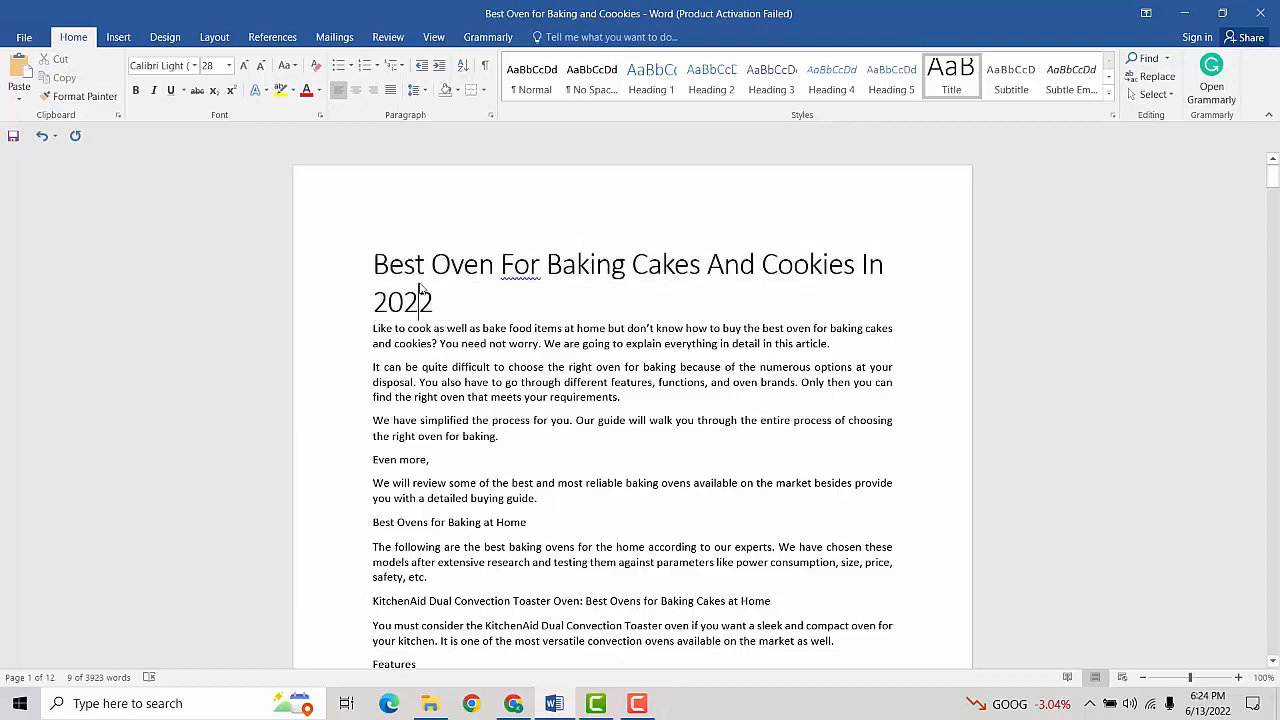
key(shift+Right)
triple_click(365, 277)
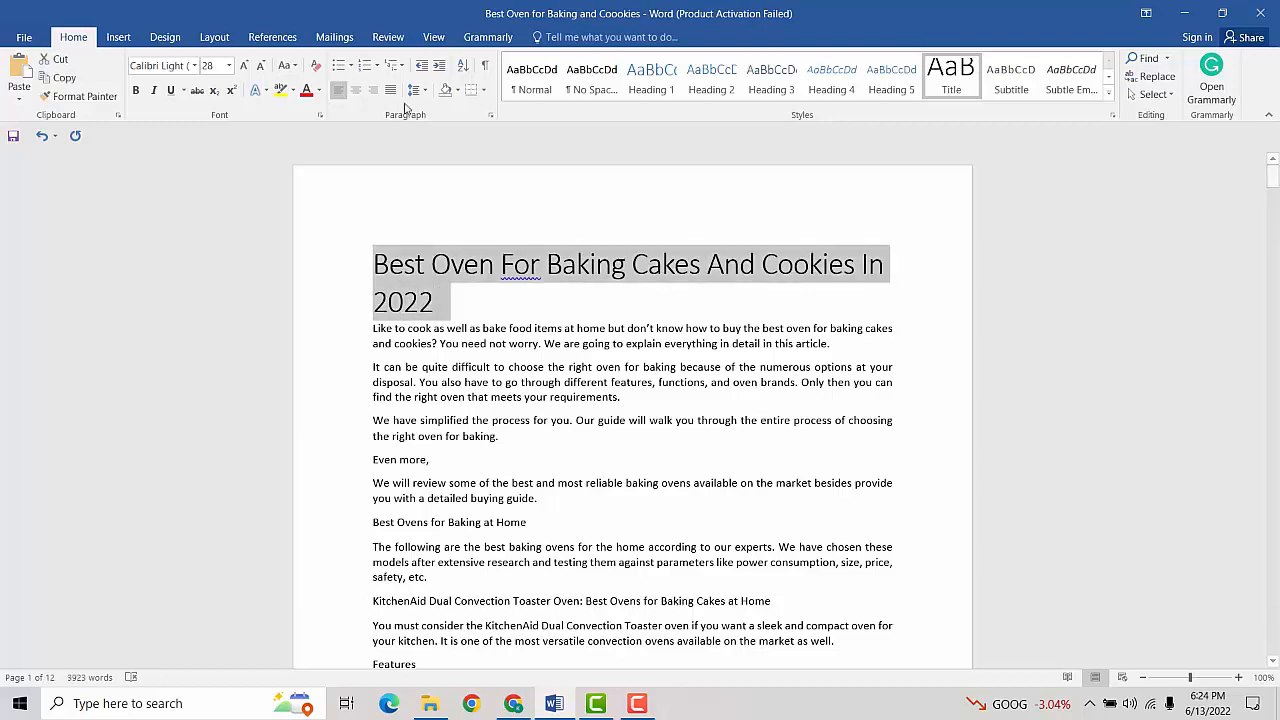
click(413, 89)
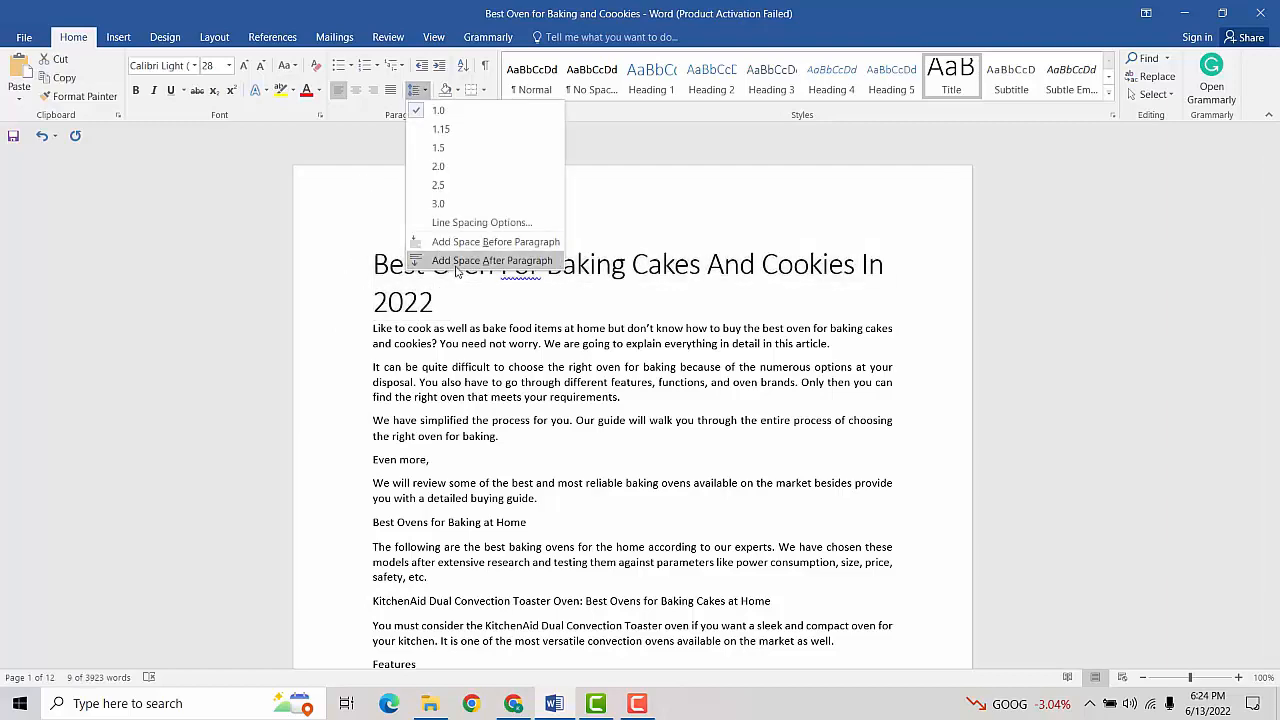
click(460, 254)
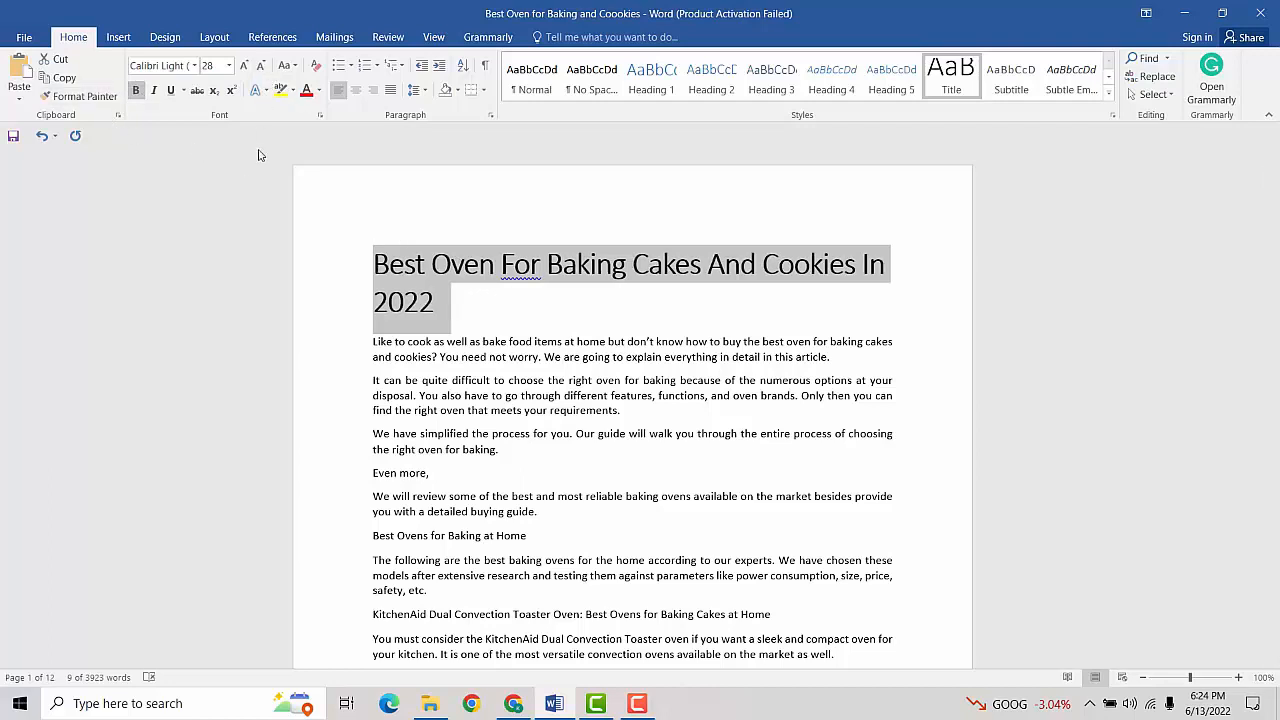
Remove the space after the title paragraph and add it back.
triple_click(432, 268)
click(418, 91)
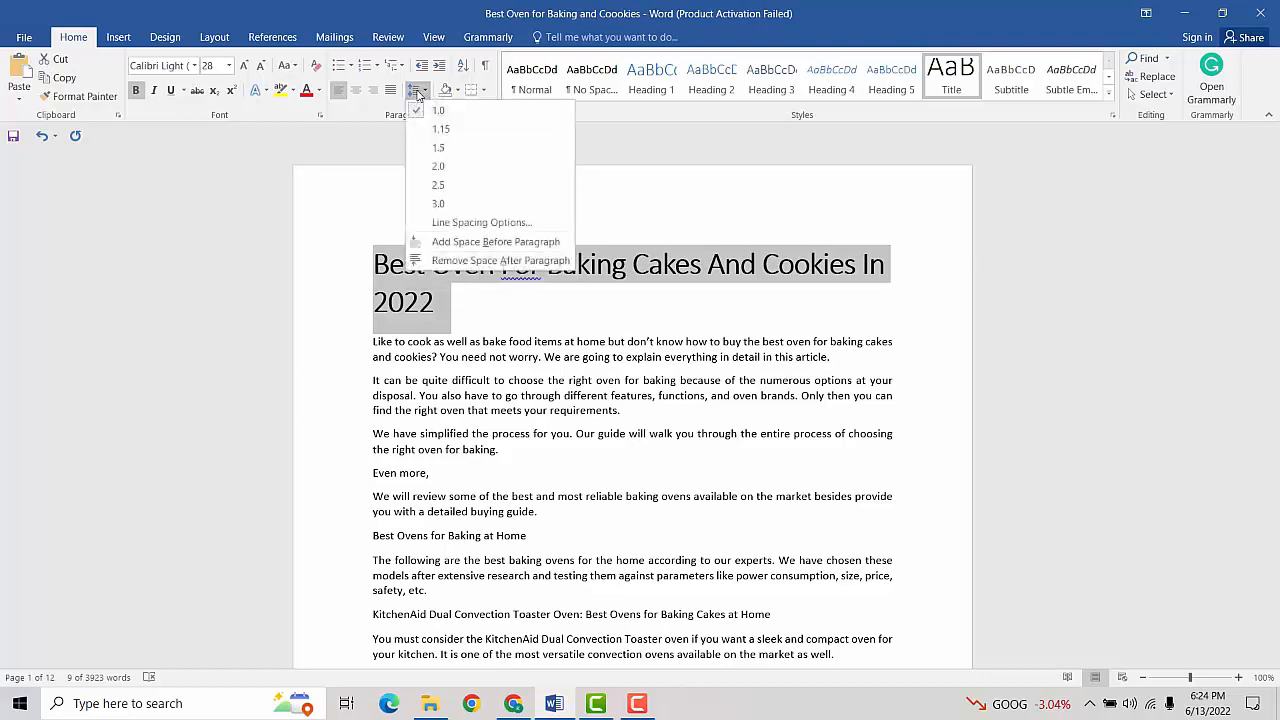
click(450, 260)
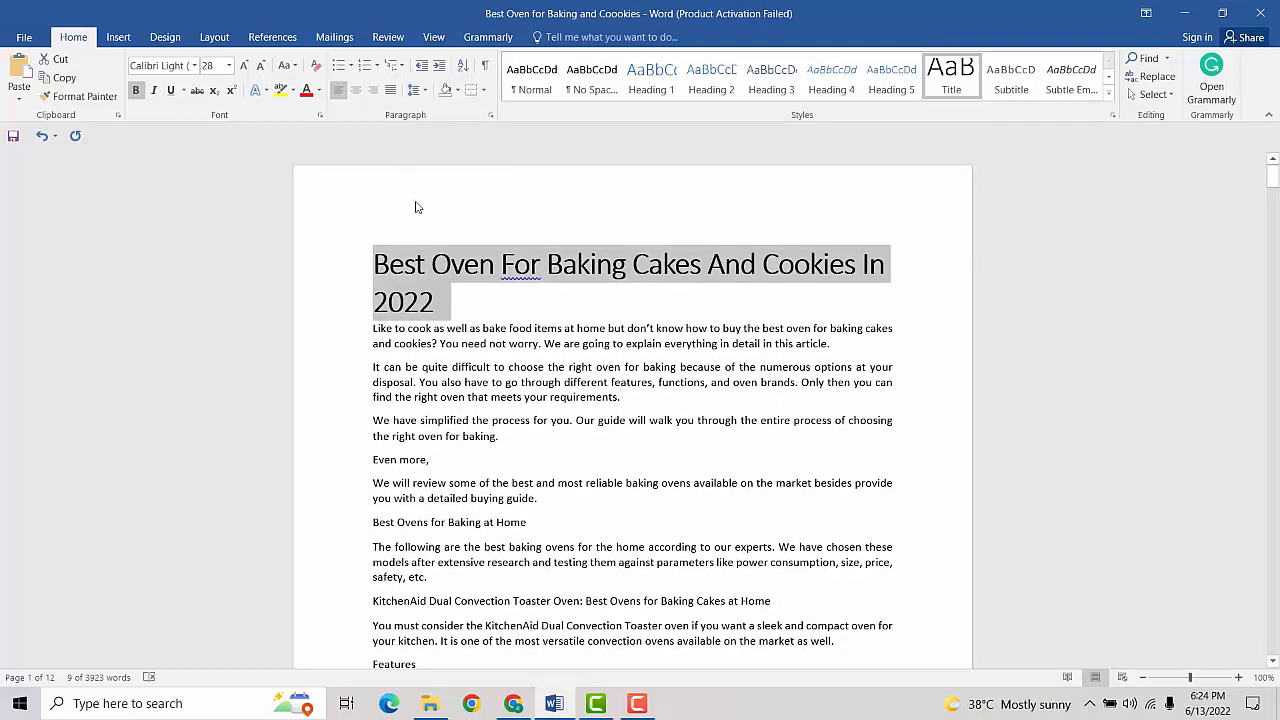
click(418, 91)
click(463, 260)
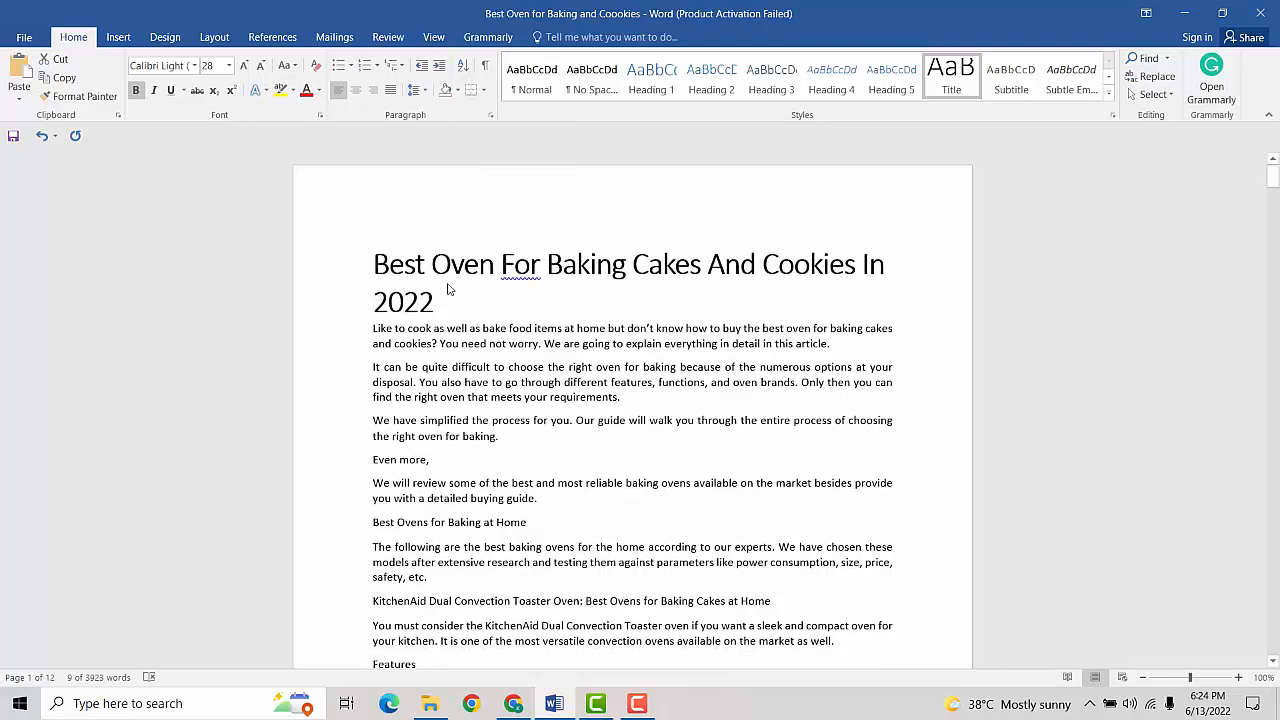
click(409, 356)
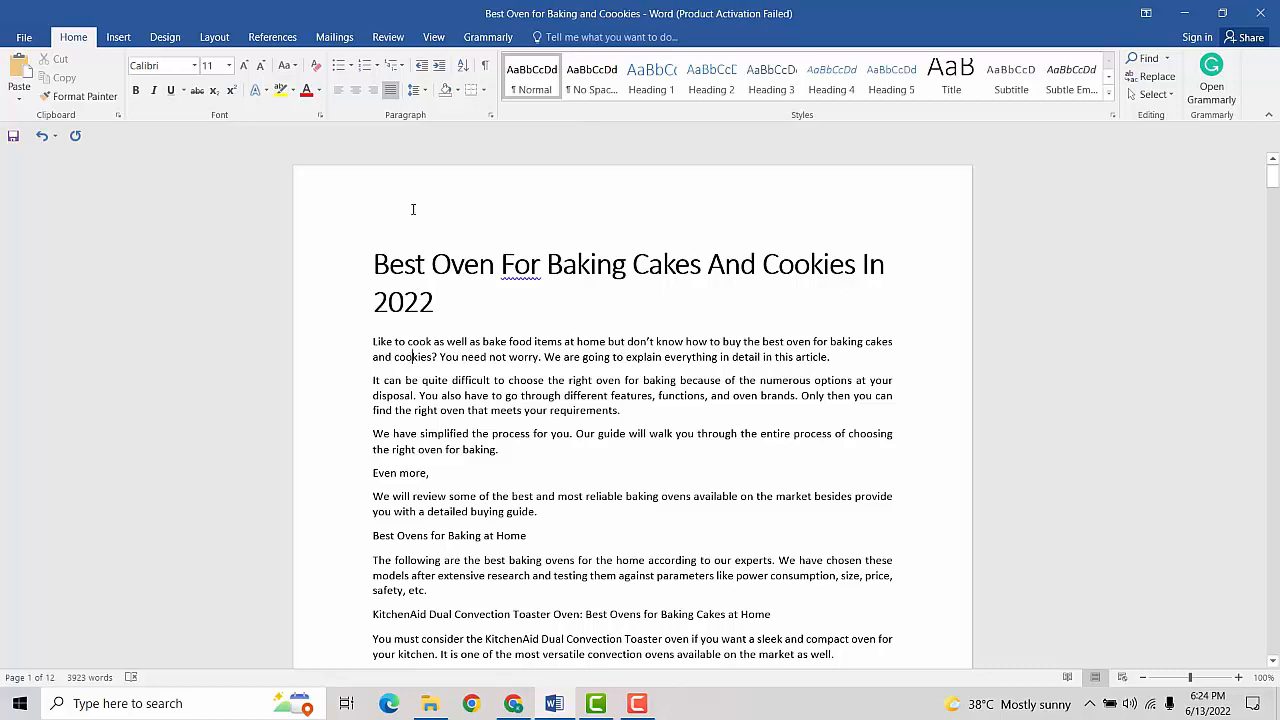
click(421, 92)
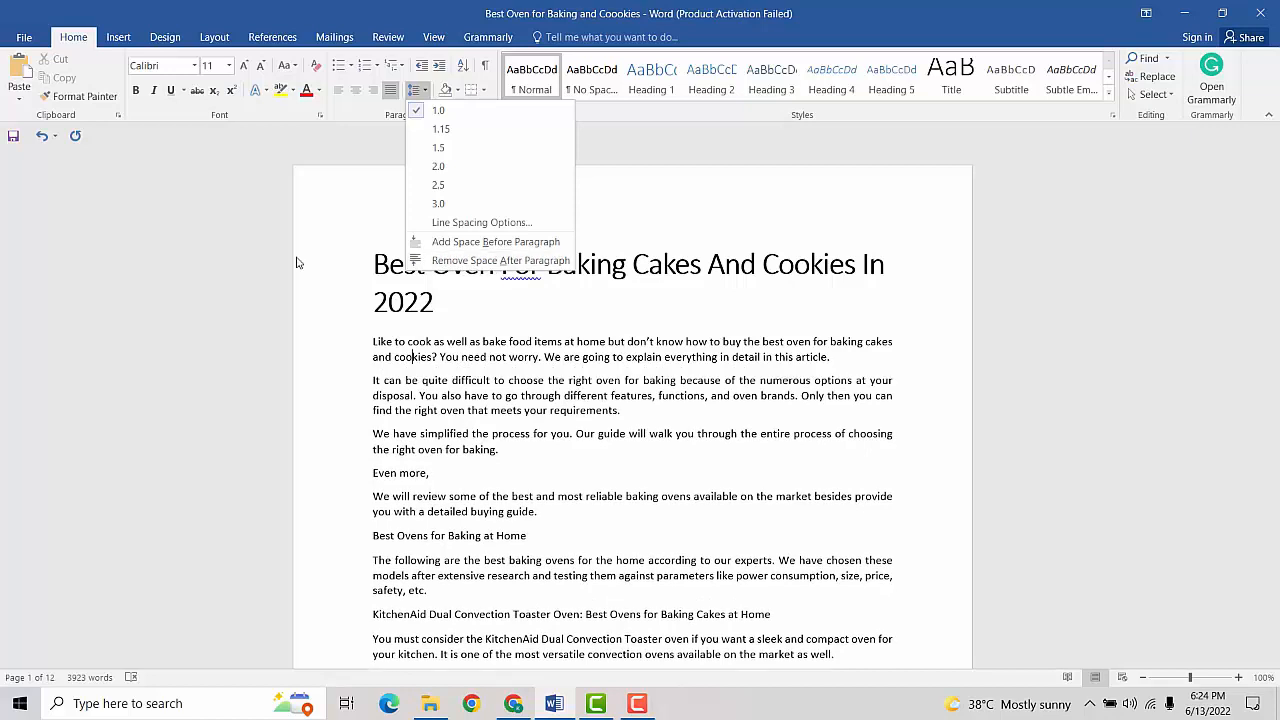
click(335, 275)
Reduce the title's font size to 24 pt so that it fits on one line.
triple_click(437, 303)
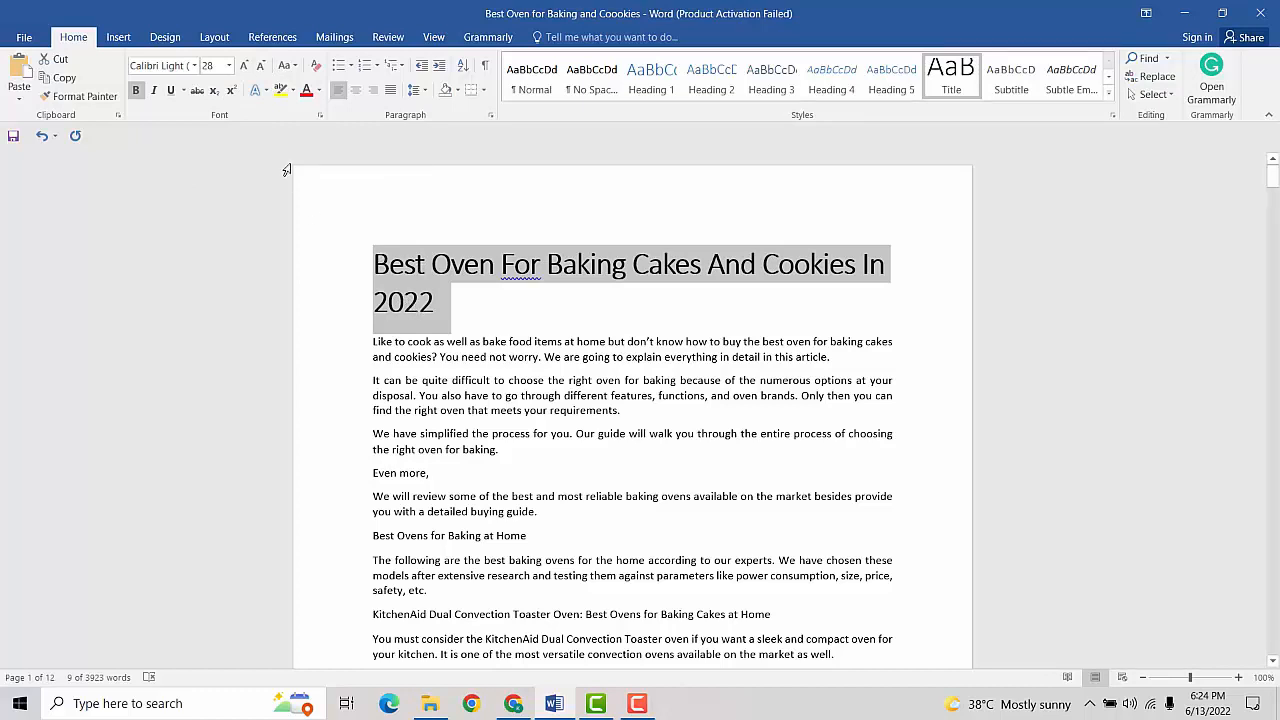
click(261, 67)
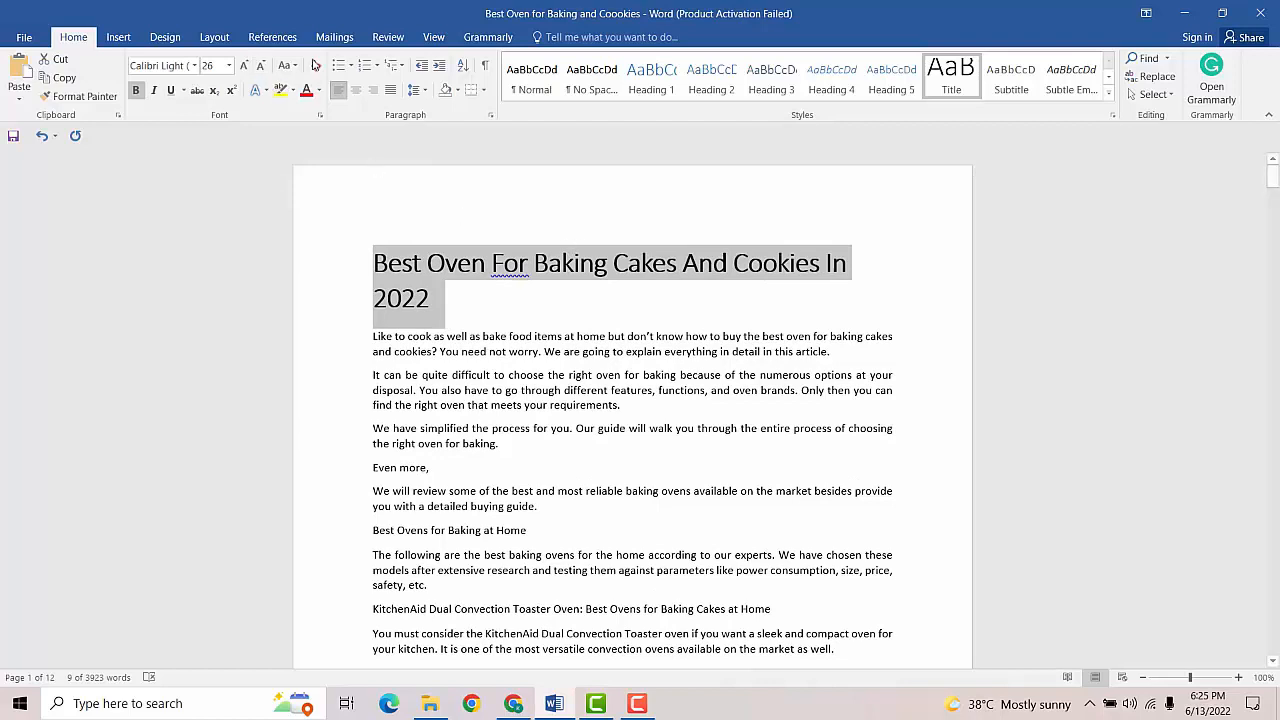
click(261, 67)
click(567, 289)
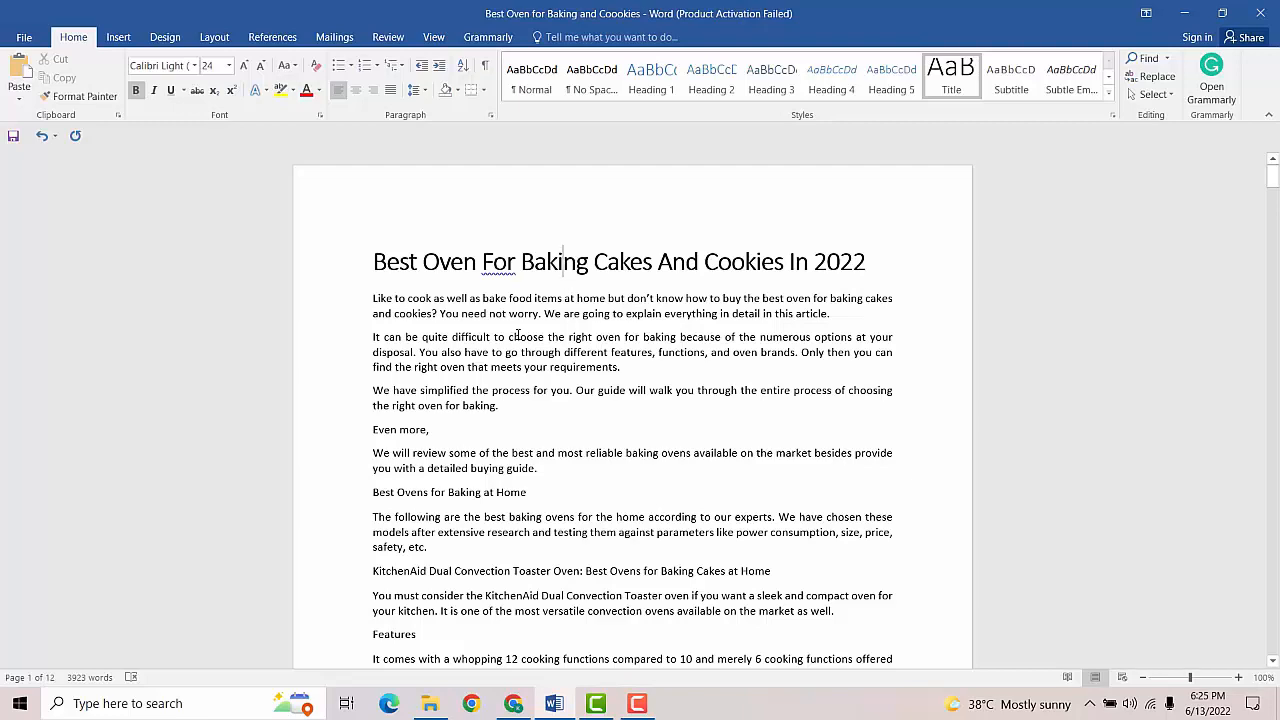
scroll(566, 318, down, 2)
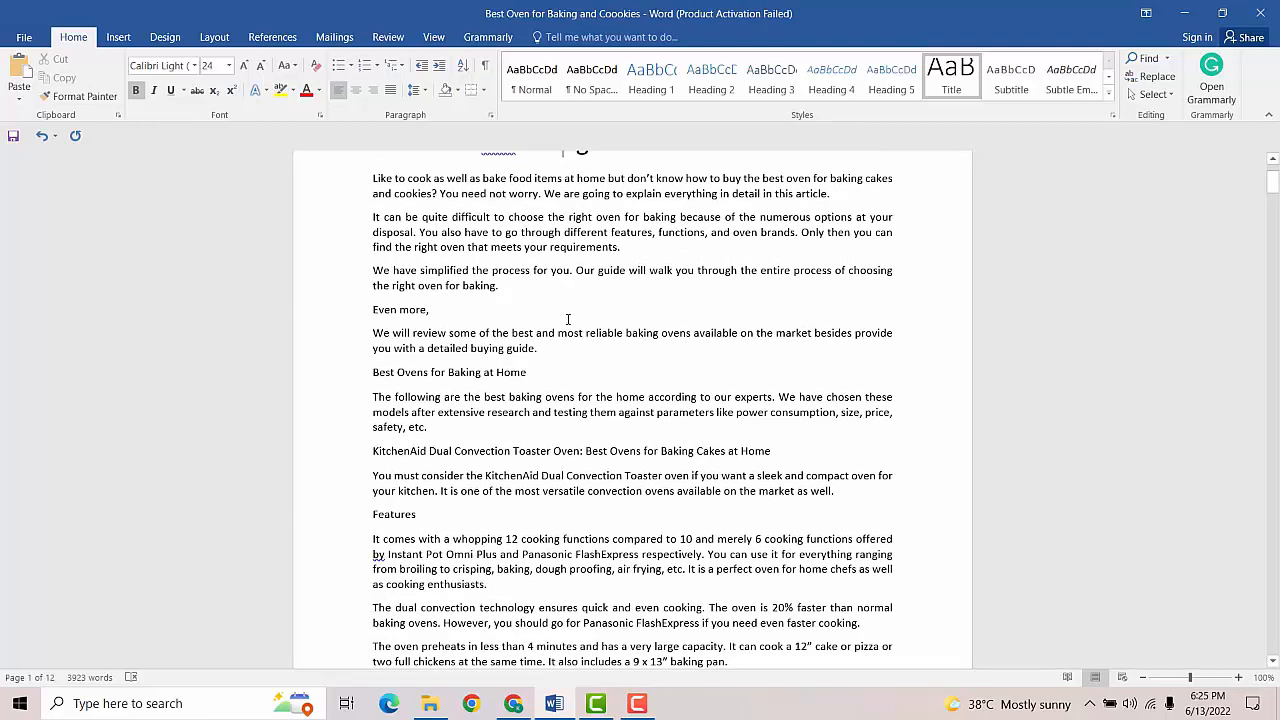
Apply the Heading 2 style to the "Best Ovens for Baking at Home" line.
scroll(566, 318, down, 1)
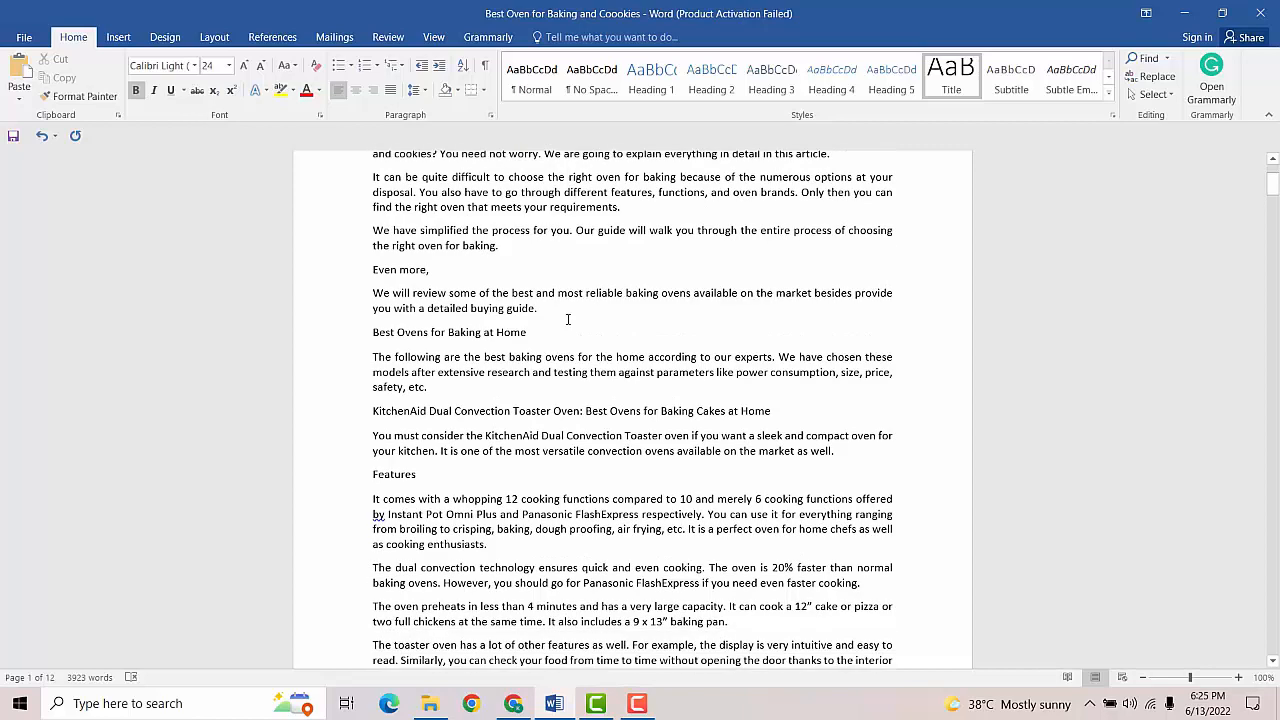
triple_click(428, 332)
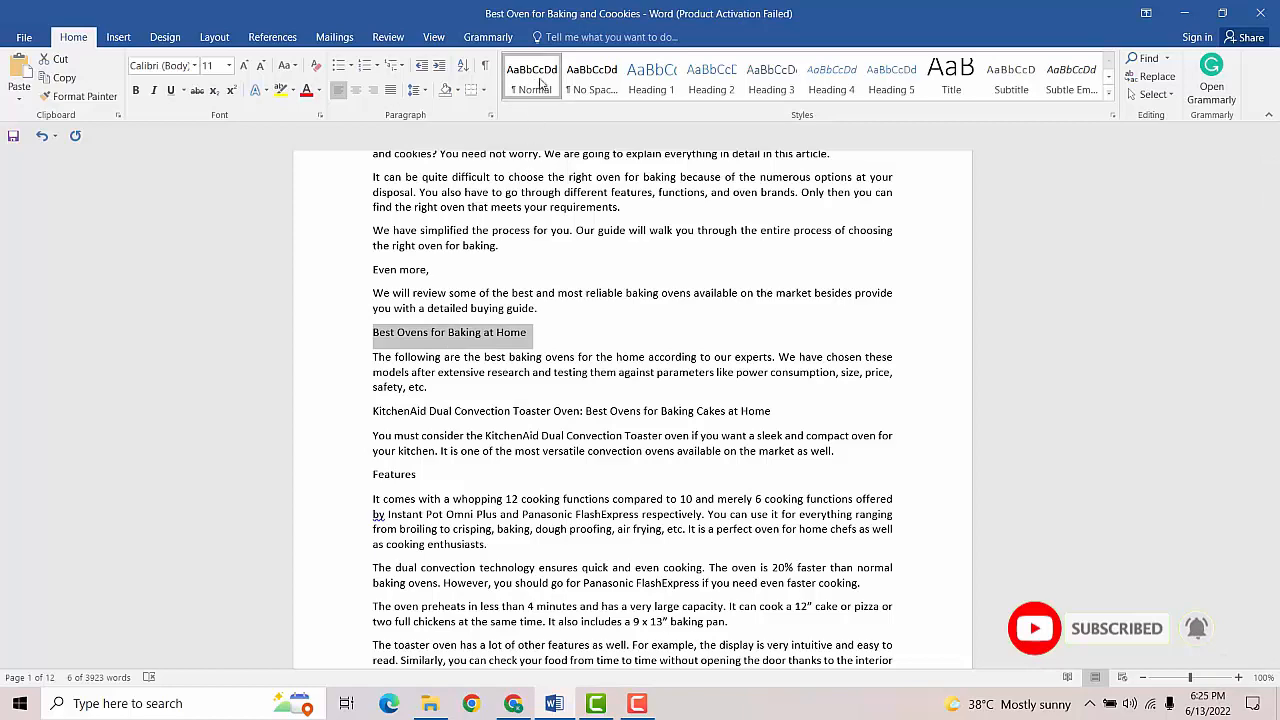
click(588, 88)
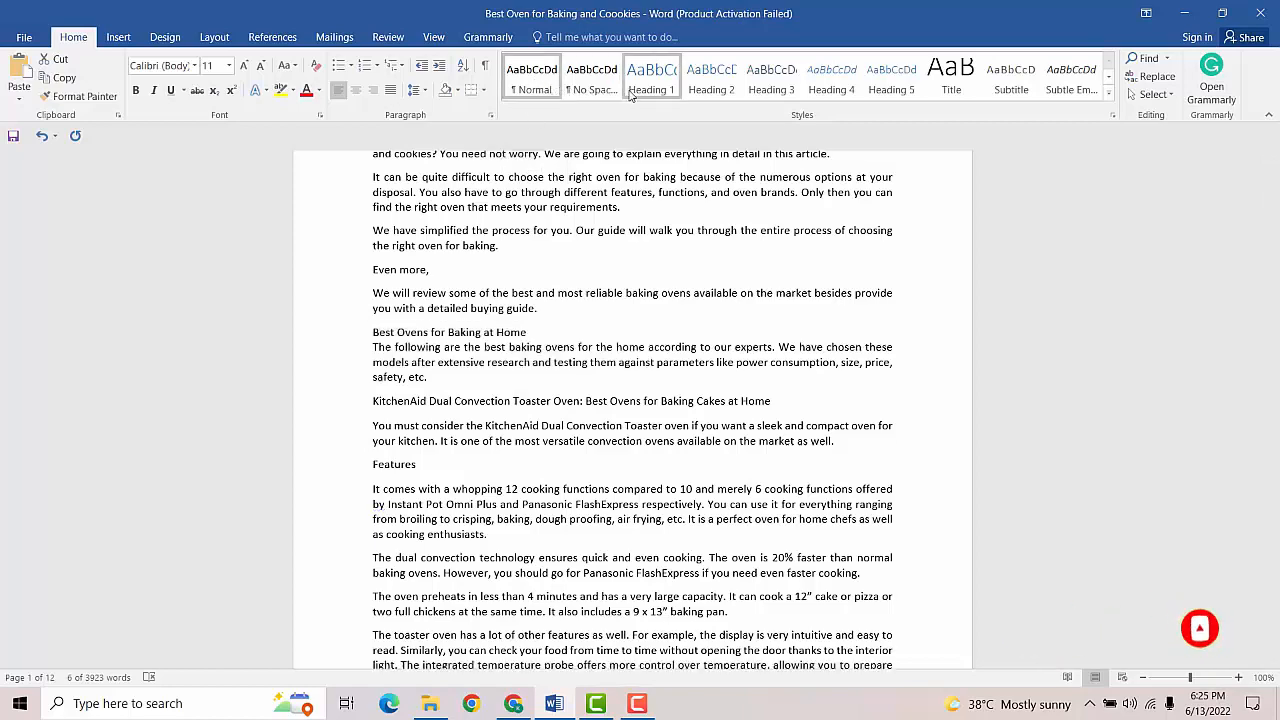
click(771, 80)
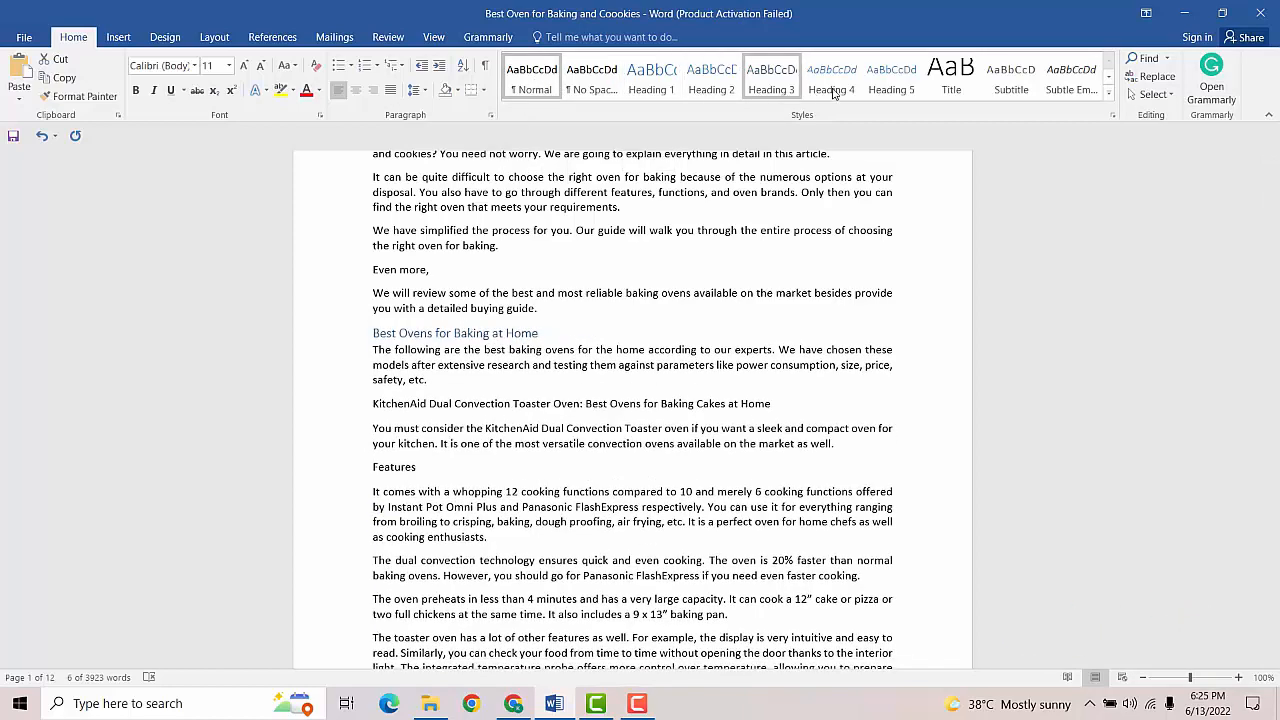
click(716, 91)
click(511, 351)
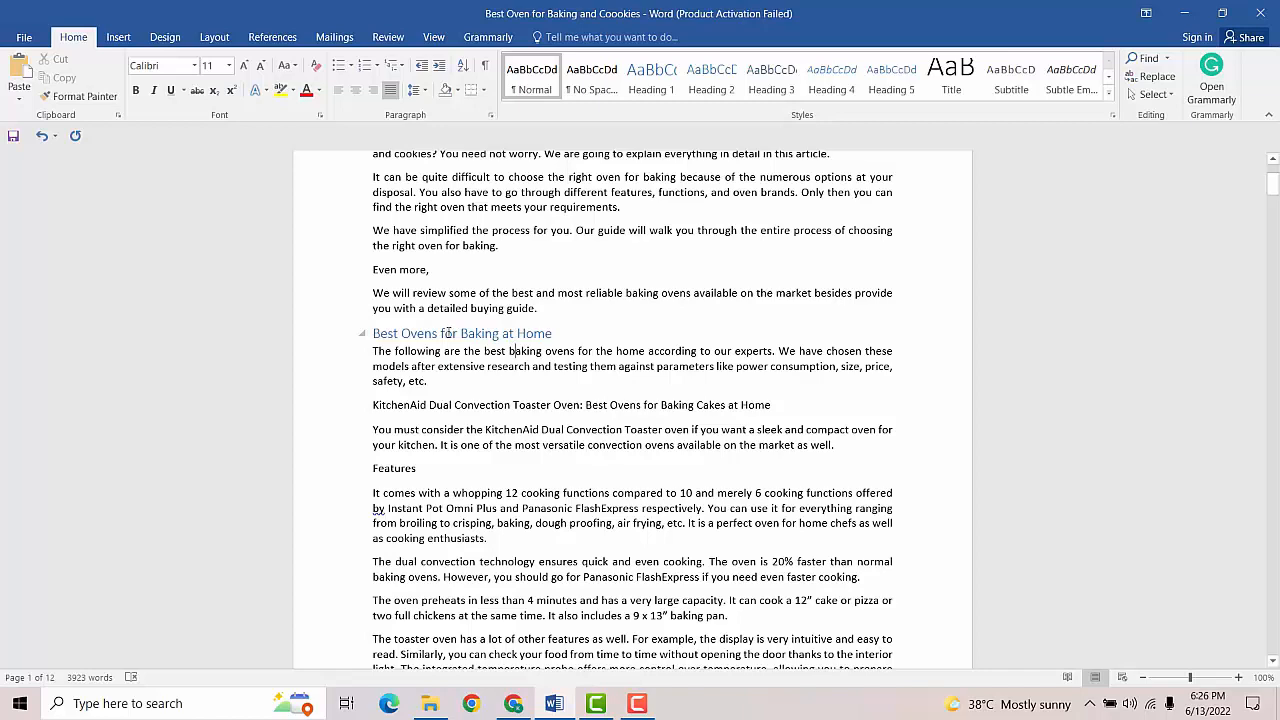
Add space after the "Best Ovens for Baking at Home" heading paragraph.
triple_click(446, 332)
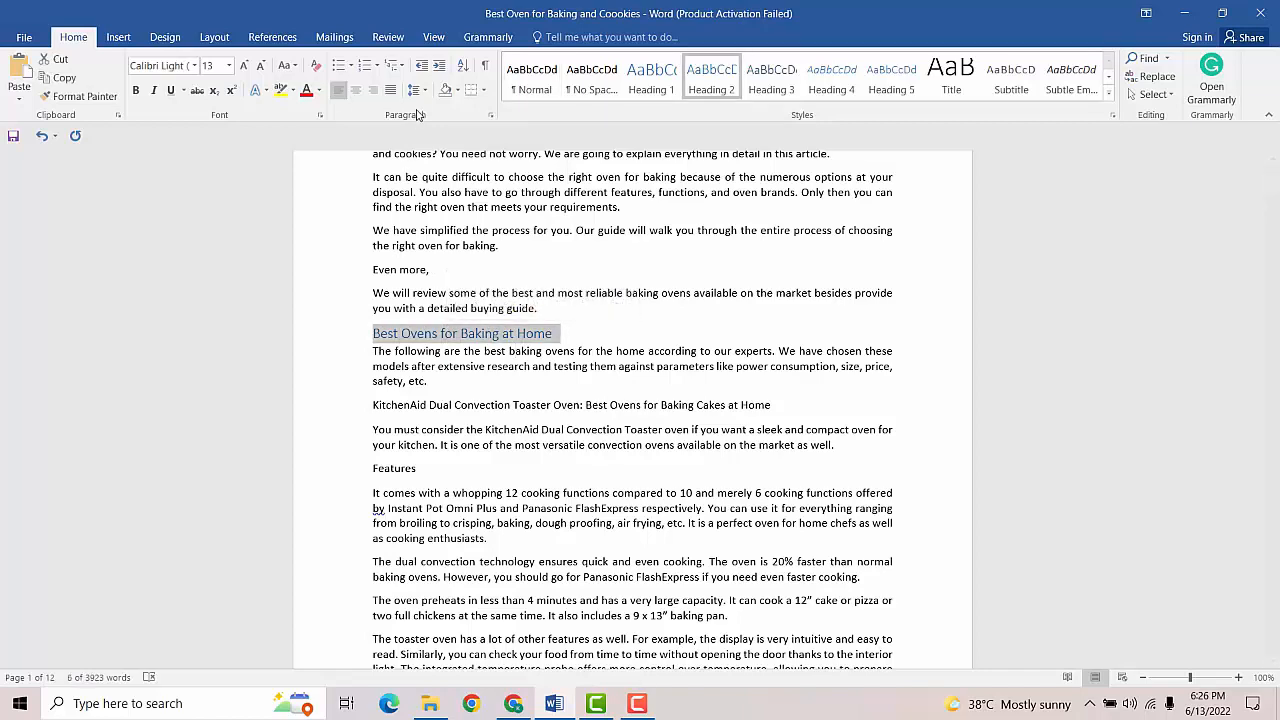
click(414, 90)
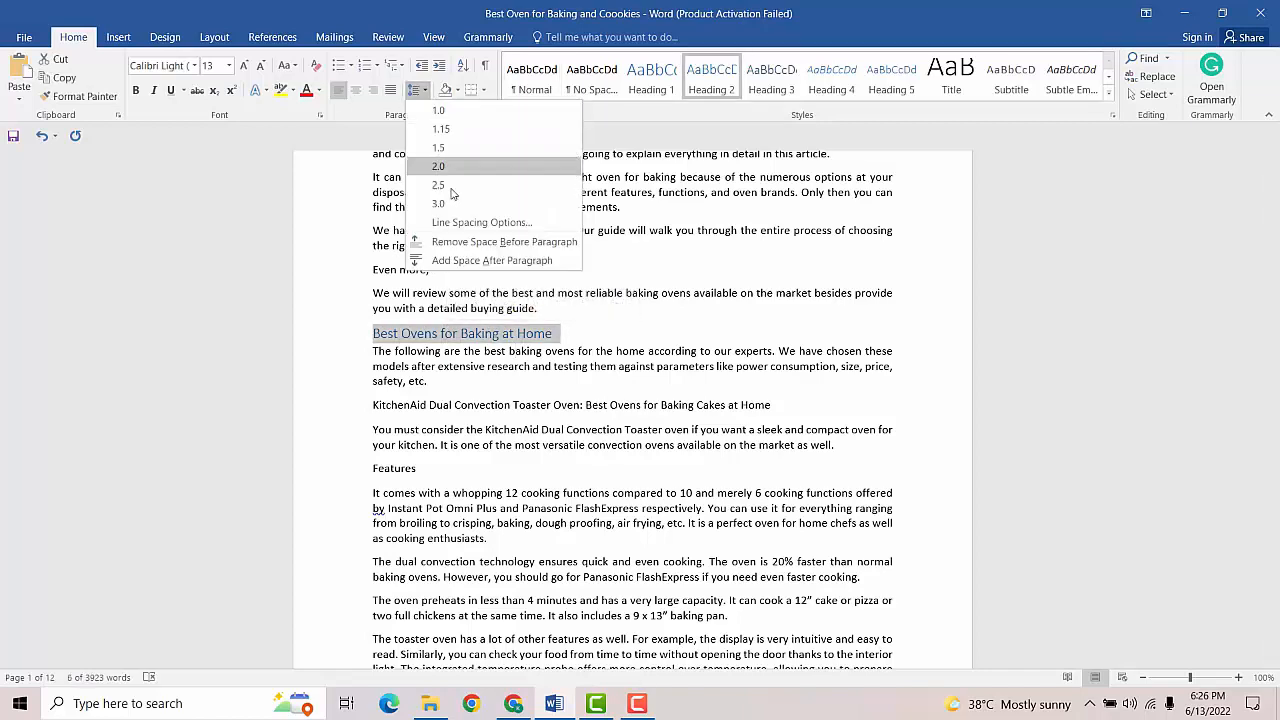
click(480, 260)
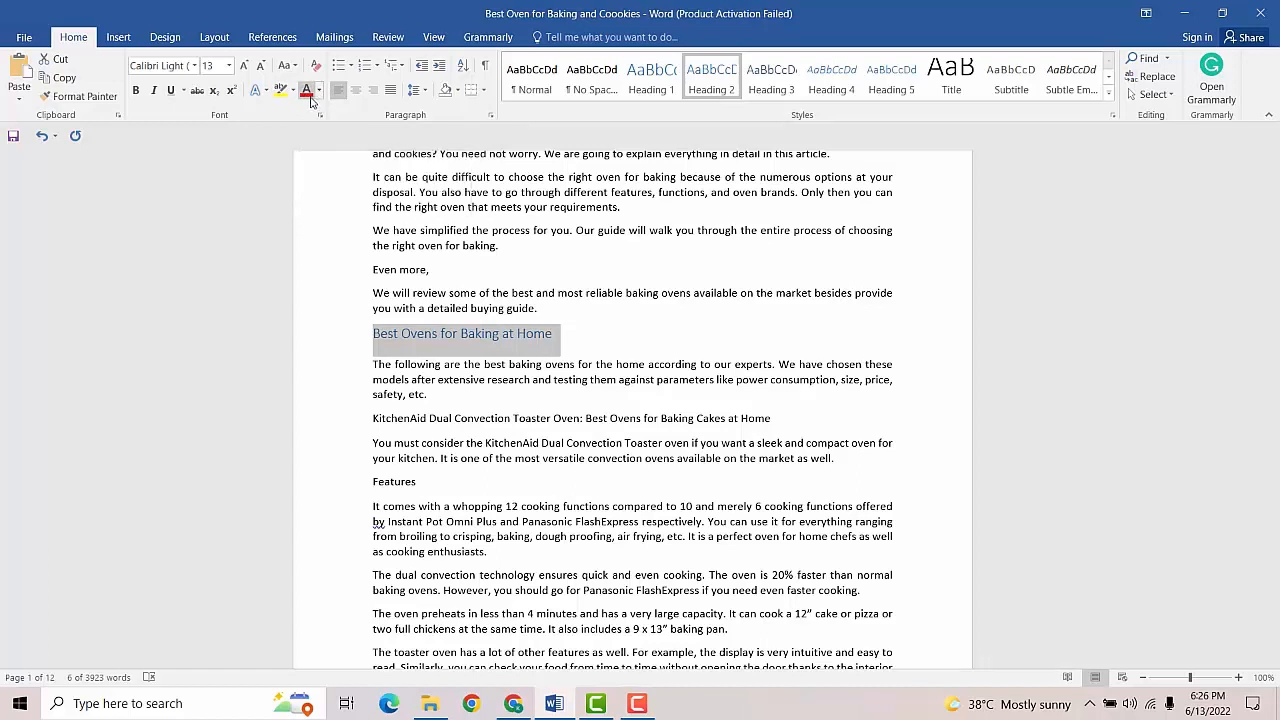
Change the "Best Ovens for Baking at Home" heading's font colour to black and make it bold.
click(319, 92)
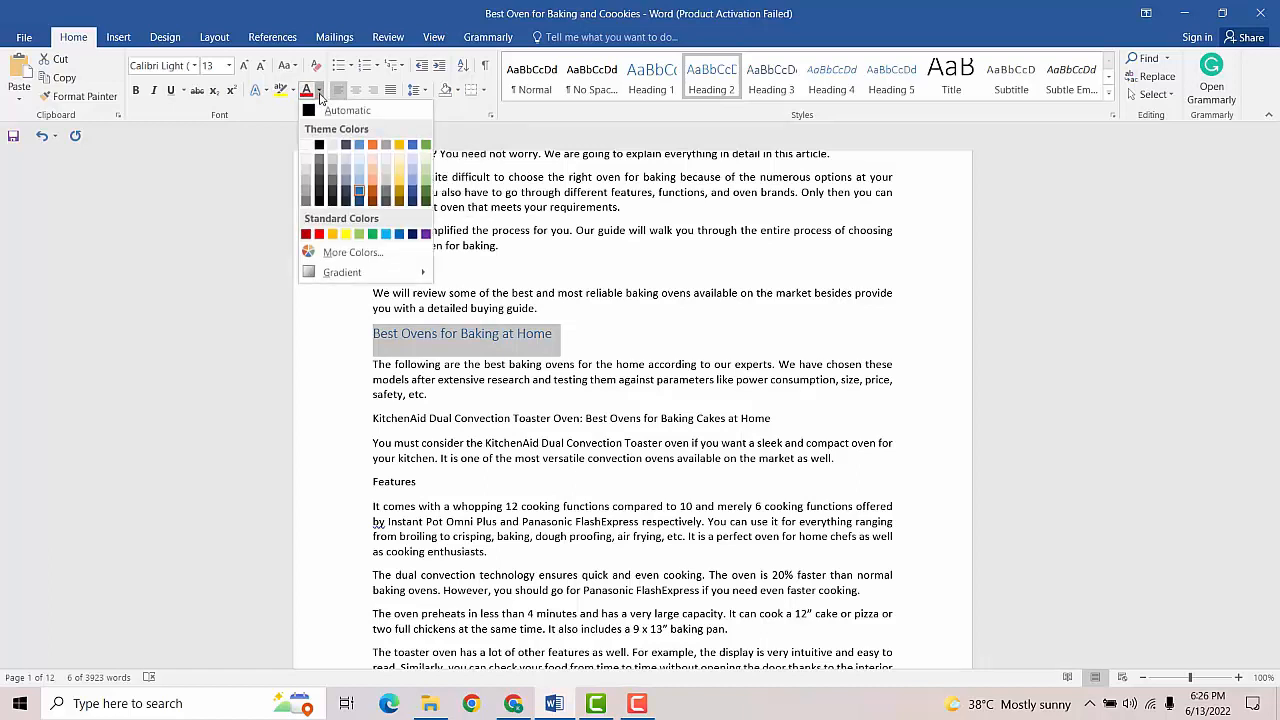
click(319, 144)
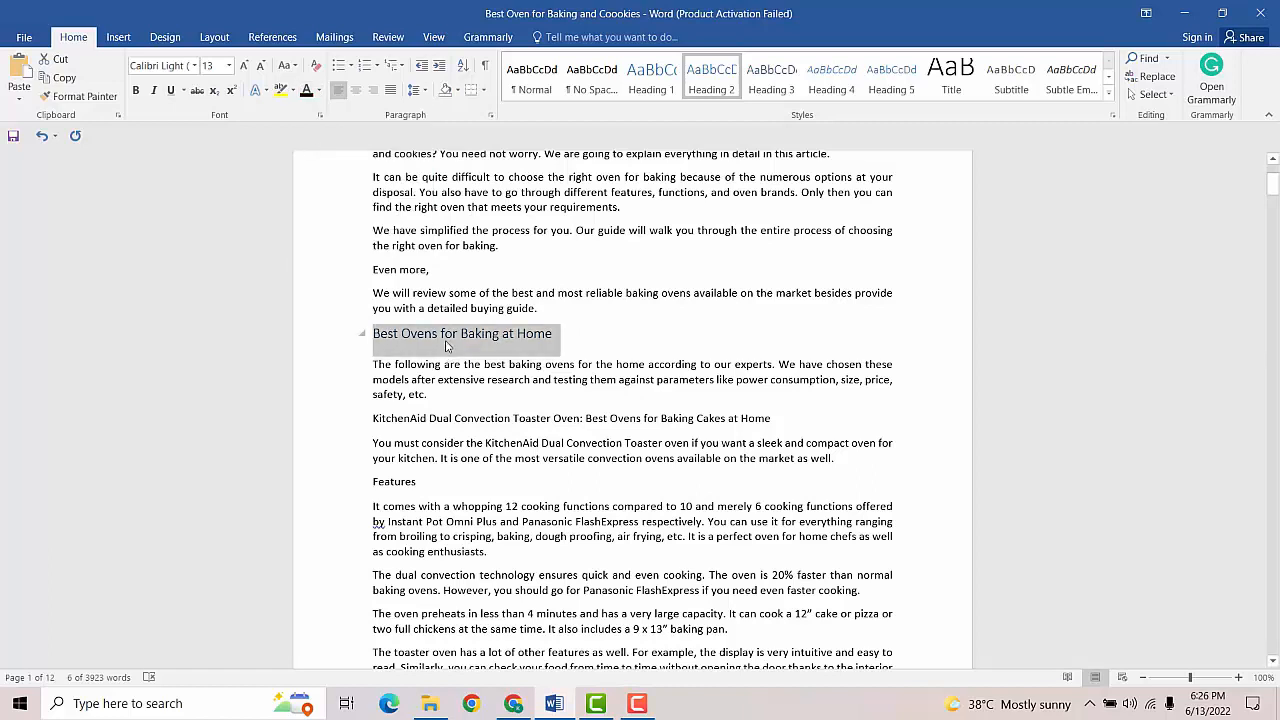
click(136, 91)
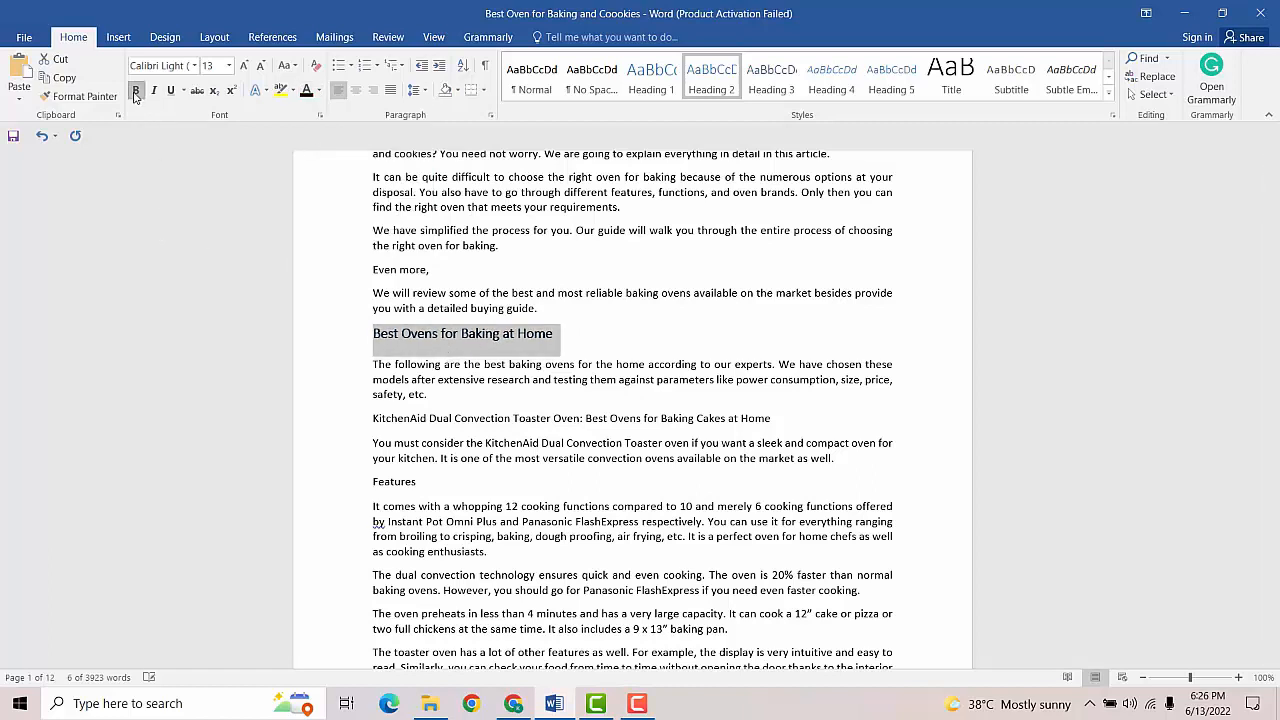
click(458, 338)
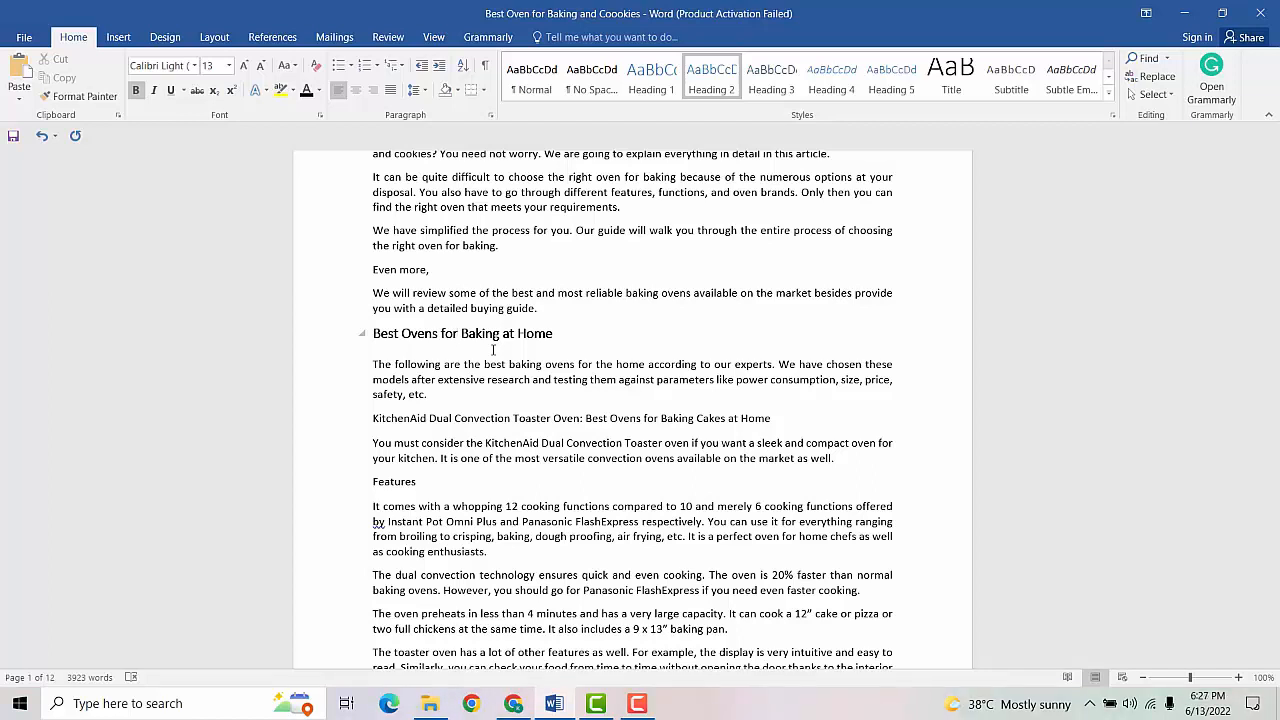
double_click(380, 340)
drag(464, 338, 556, 337)
click(375, 336)
drag(375, 336, 558, 336)
drag(403, 395, 453, 420)
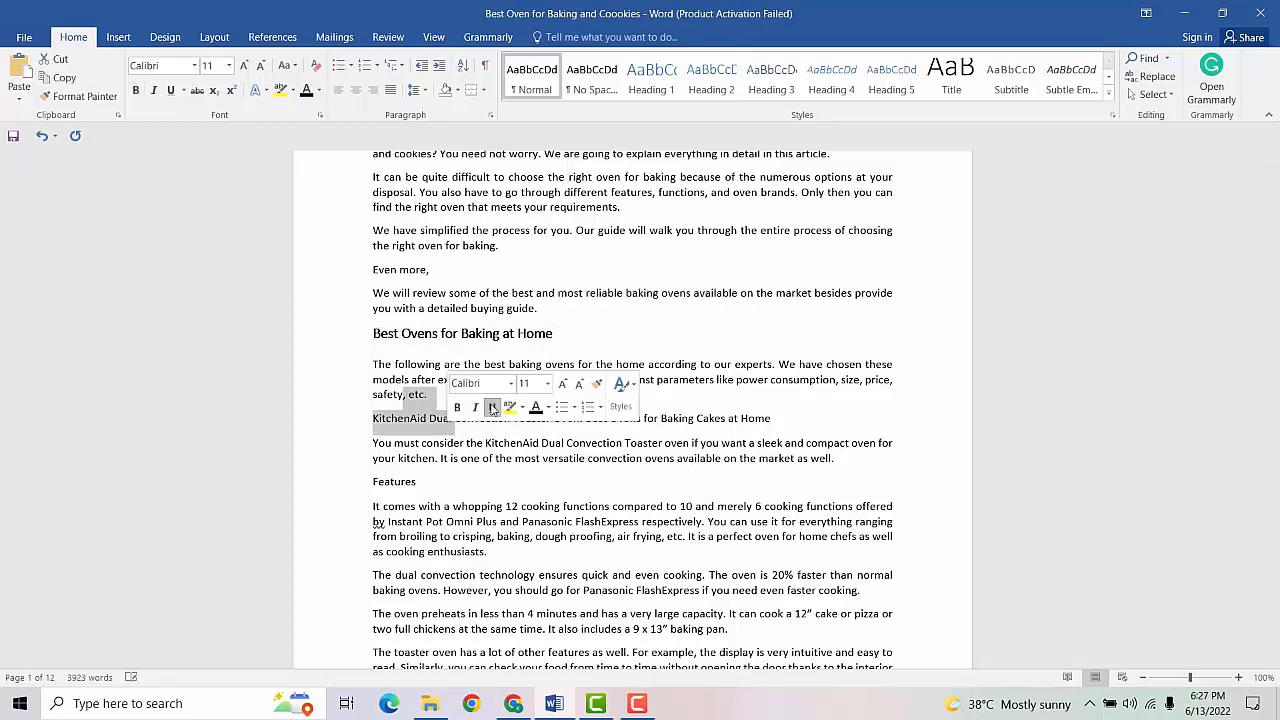
click(493, 407)
click(493, 407)
click(349, 353)
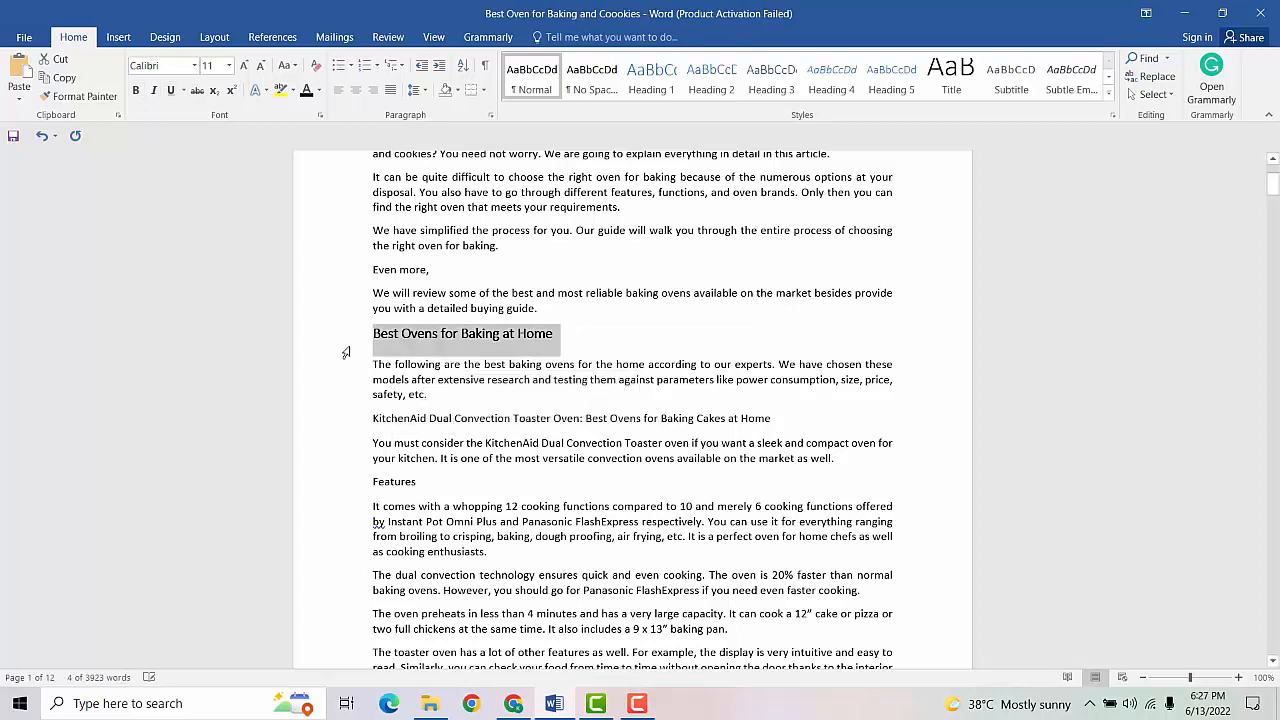
click(459, 353)
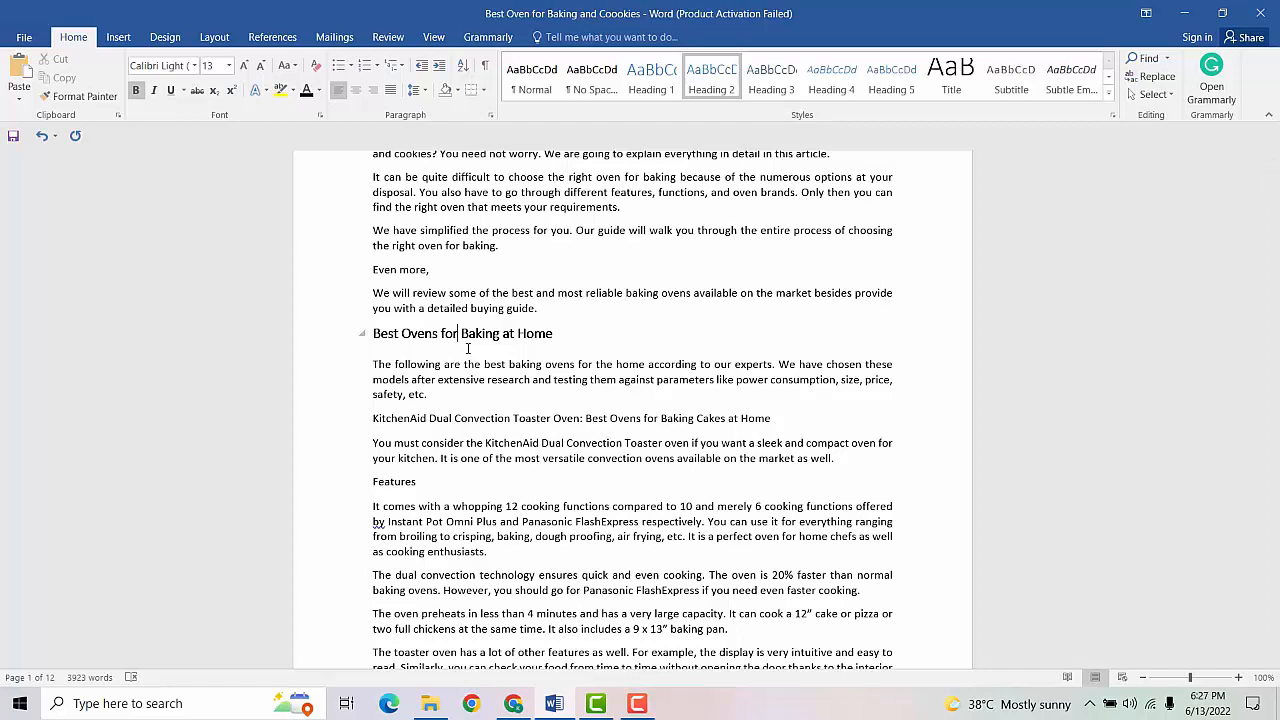
Select the "Best Ovens for Baking at Home" heading together with the "How to Choose the Best Oven for Baking Cakes and Cookies?" line.
triple_click(446, 337)
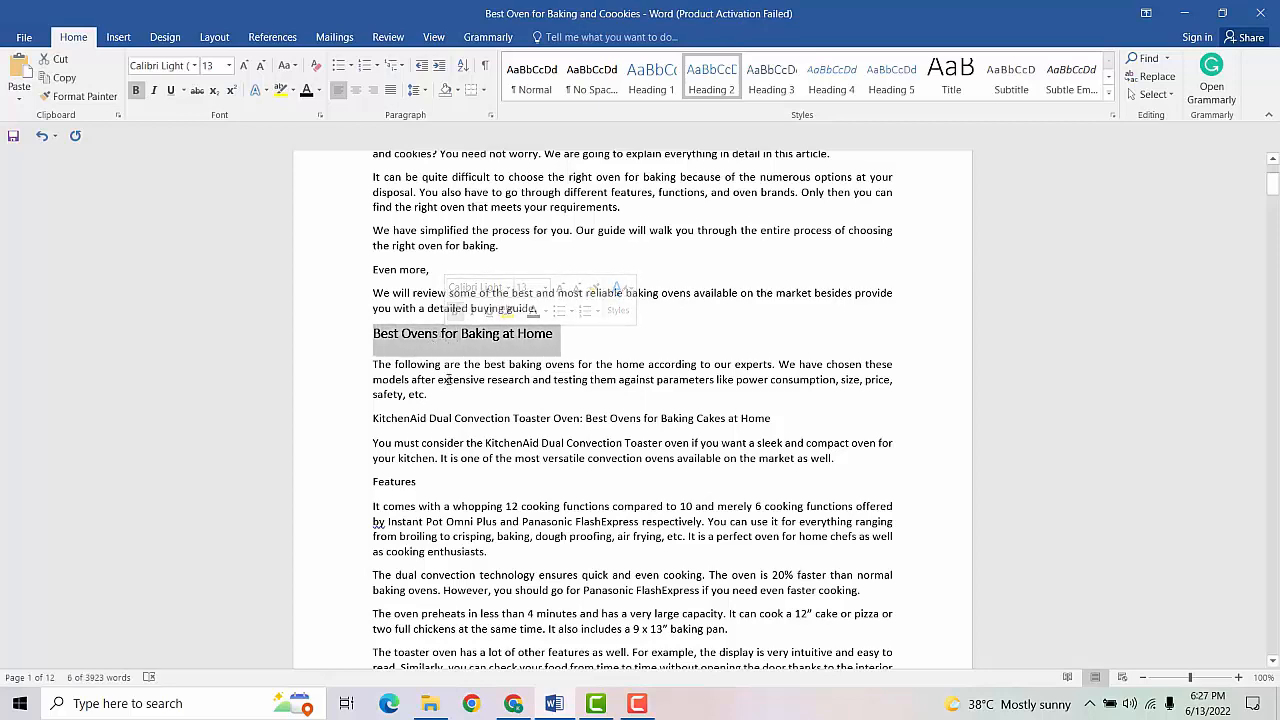
scroll(449, 379, down, 4)
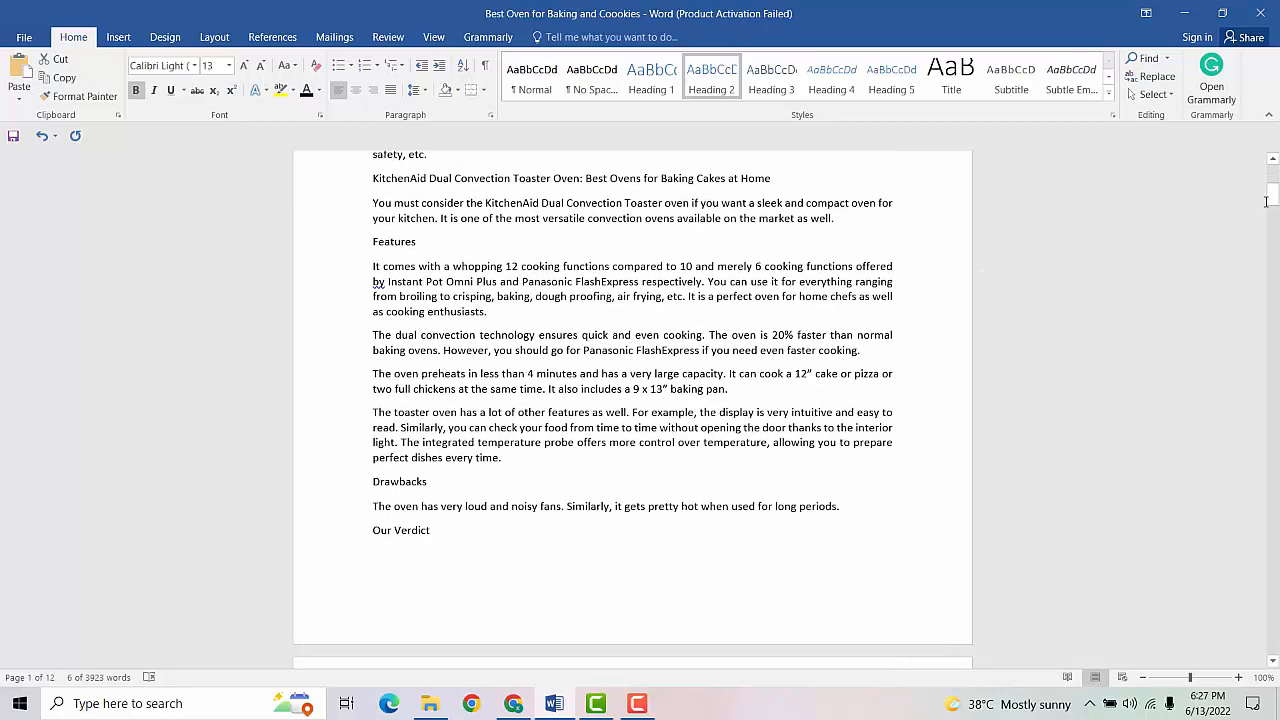
drag(1273, 200, 1273, 452)
scroll(580, 295, down, 13)
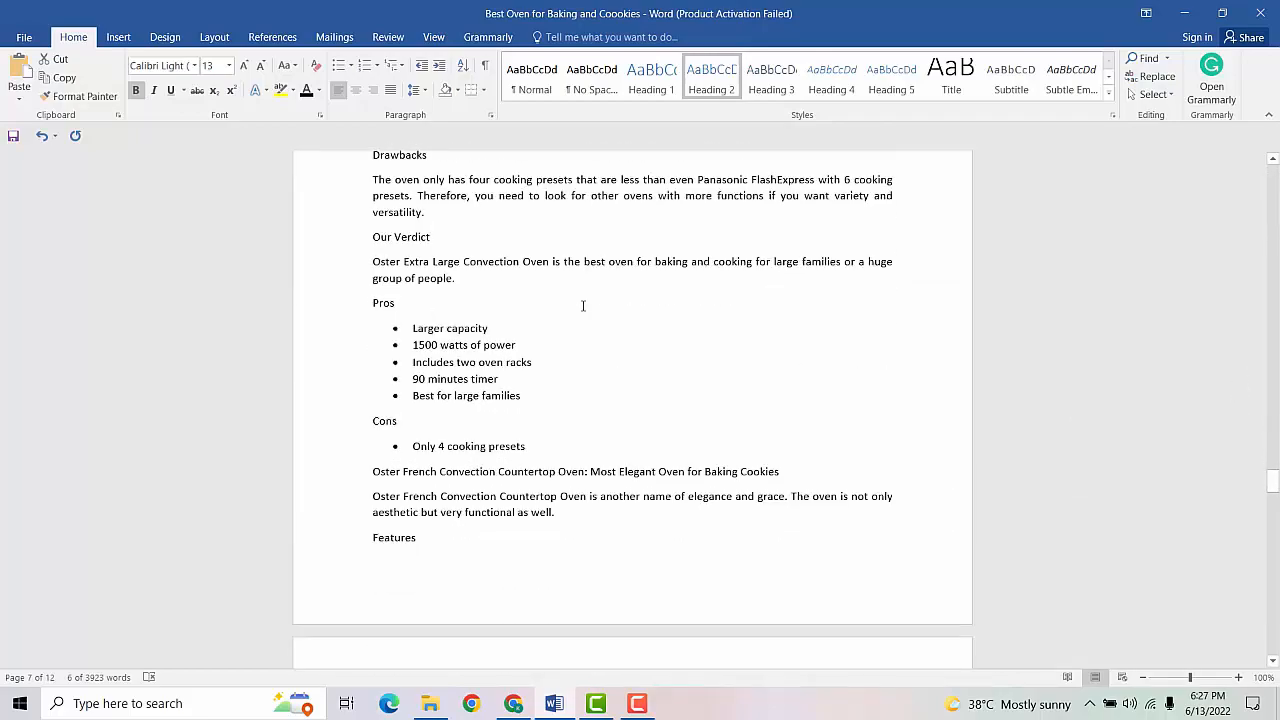
scroll(583, 306, down, 15)
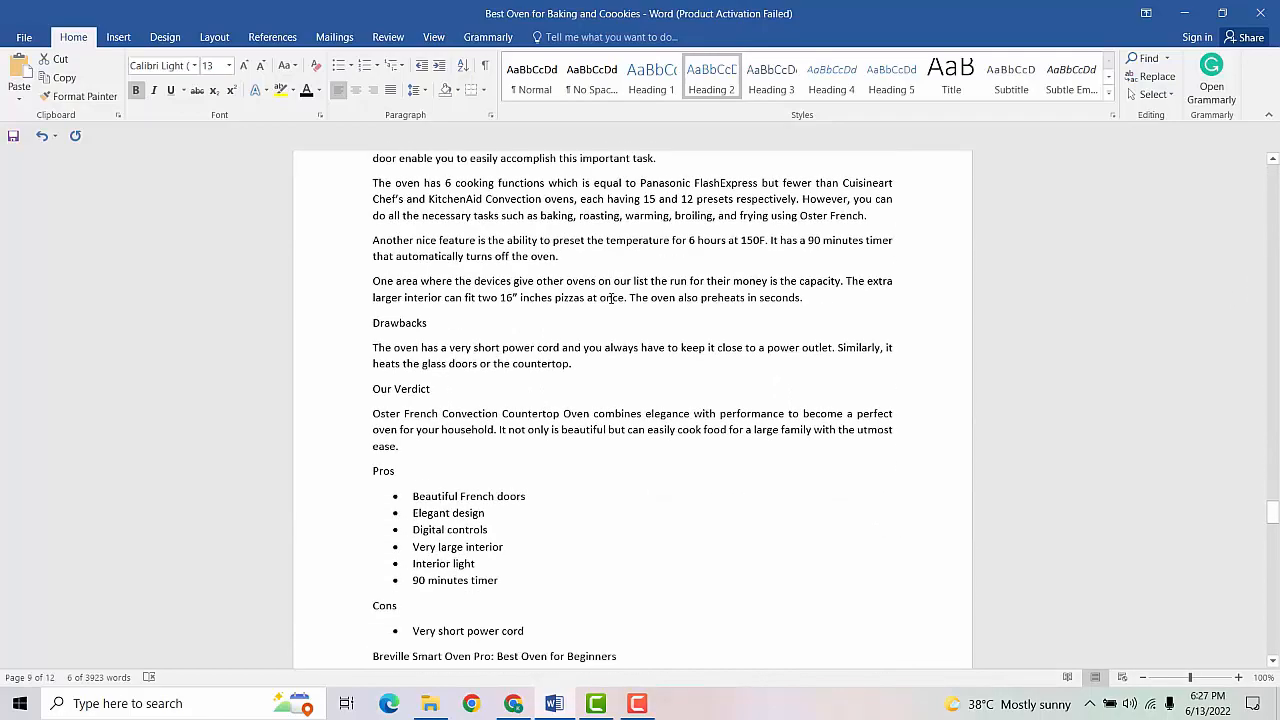
scroll(613, 288, down, 8)
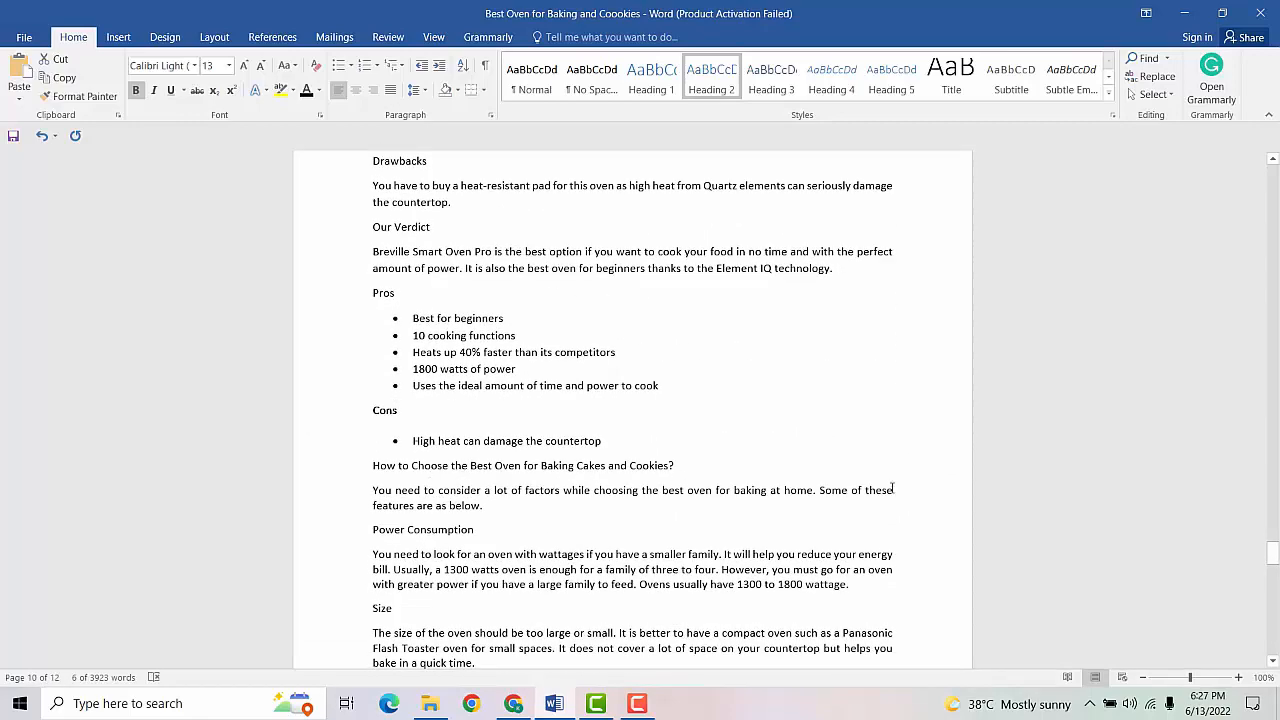
drag(1271, 556, 1195, 168)
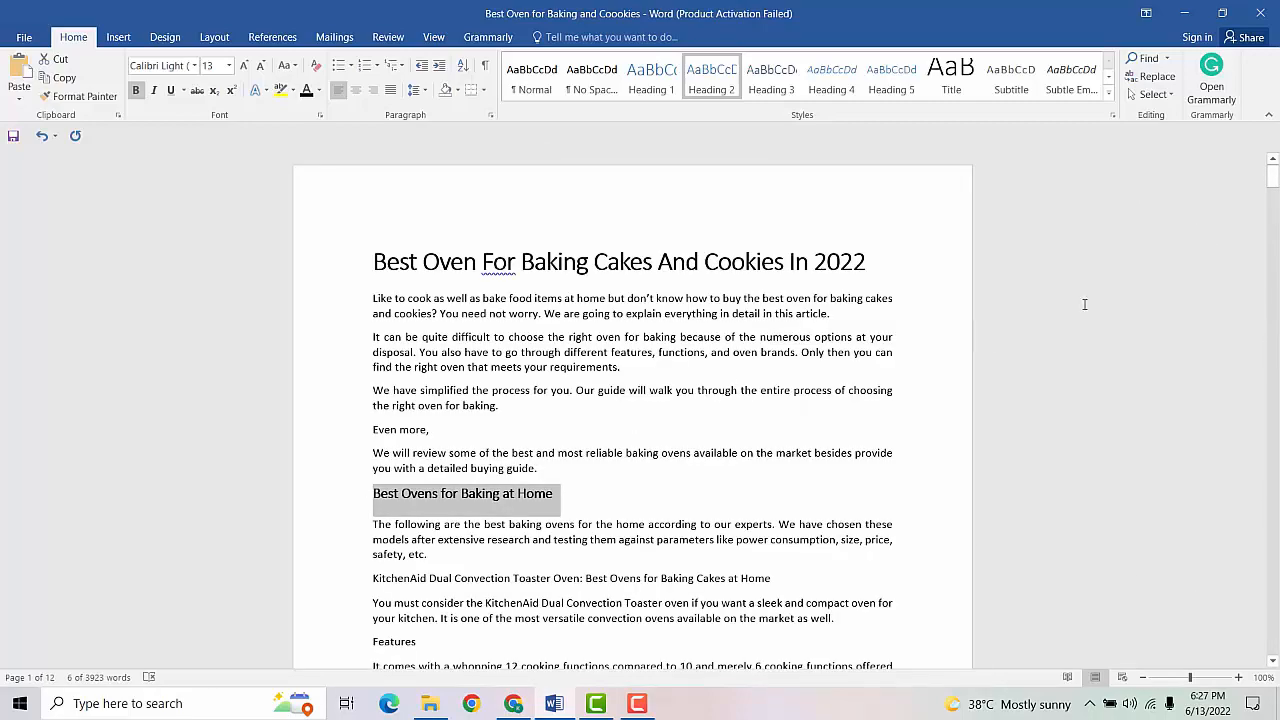
drag(1272, 180, 1236, 448)
scroll(526, 434, down, 10)
scroll(526, 434, down, 12)
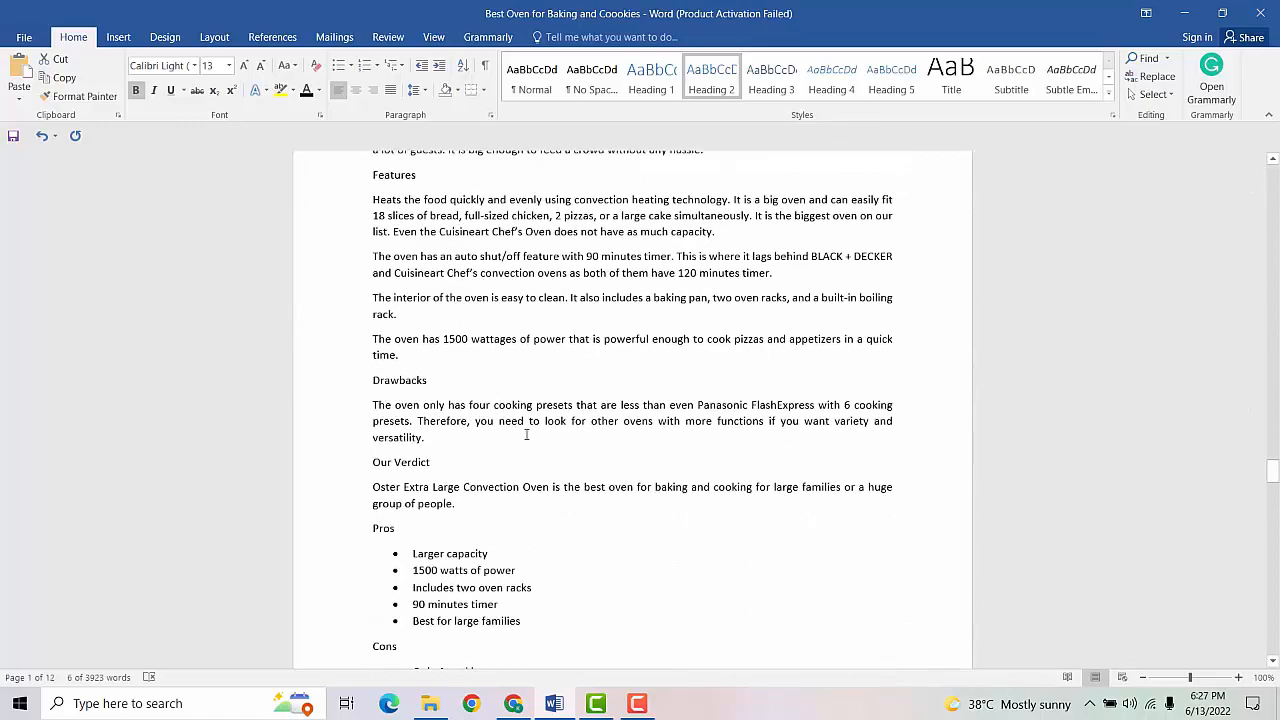
scroll(526, 434, down, 10)
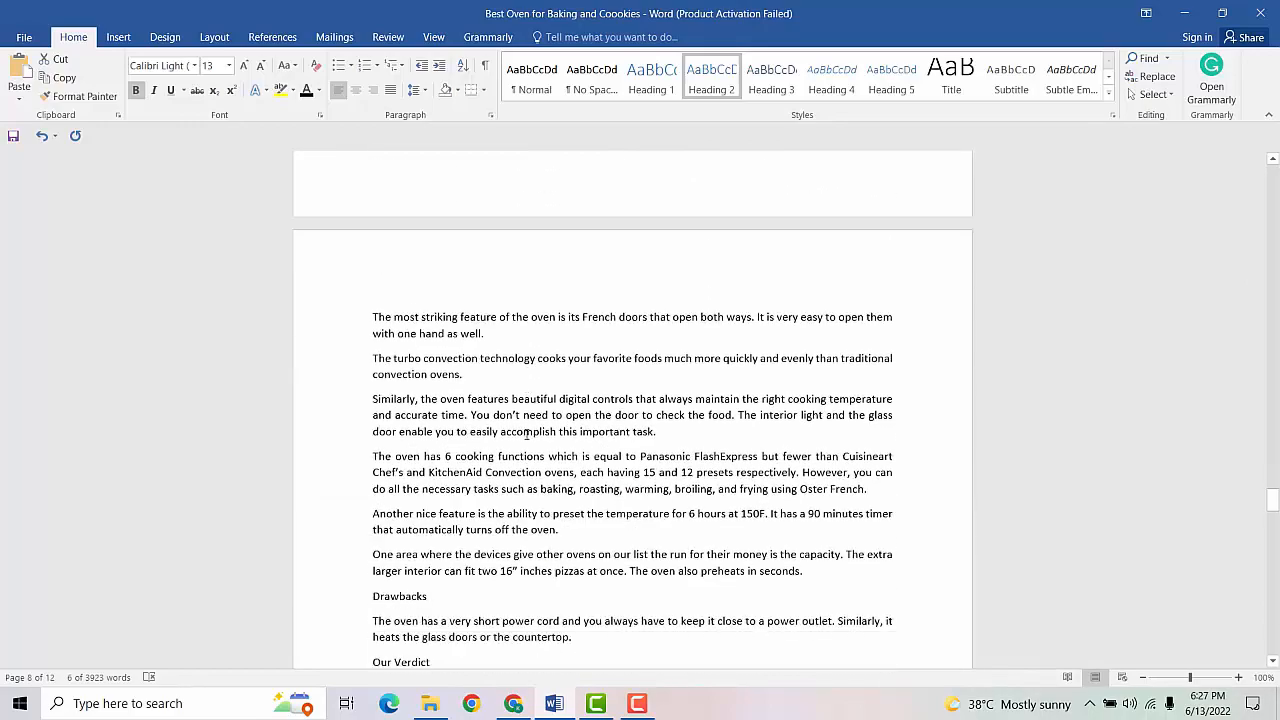
scroll(526, 434, down, 18)
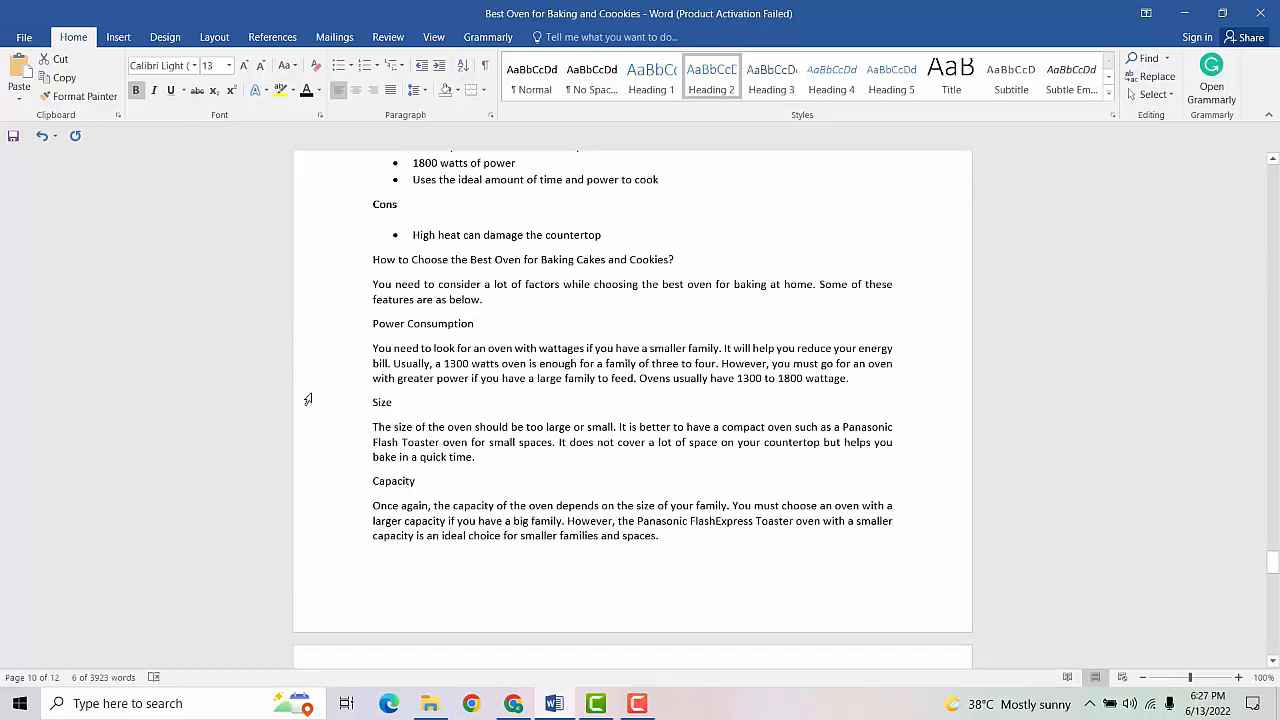
scroll(313, 395, up, 2)
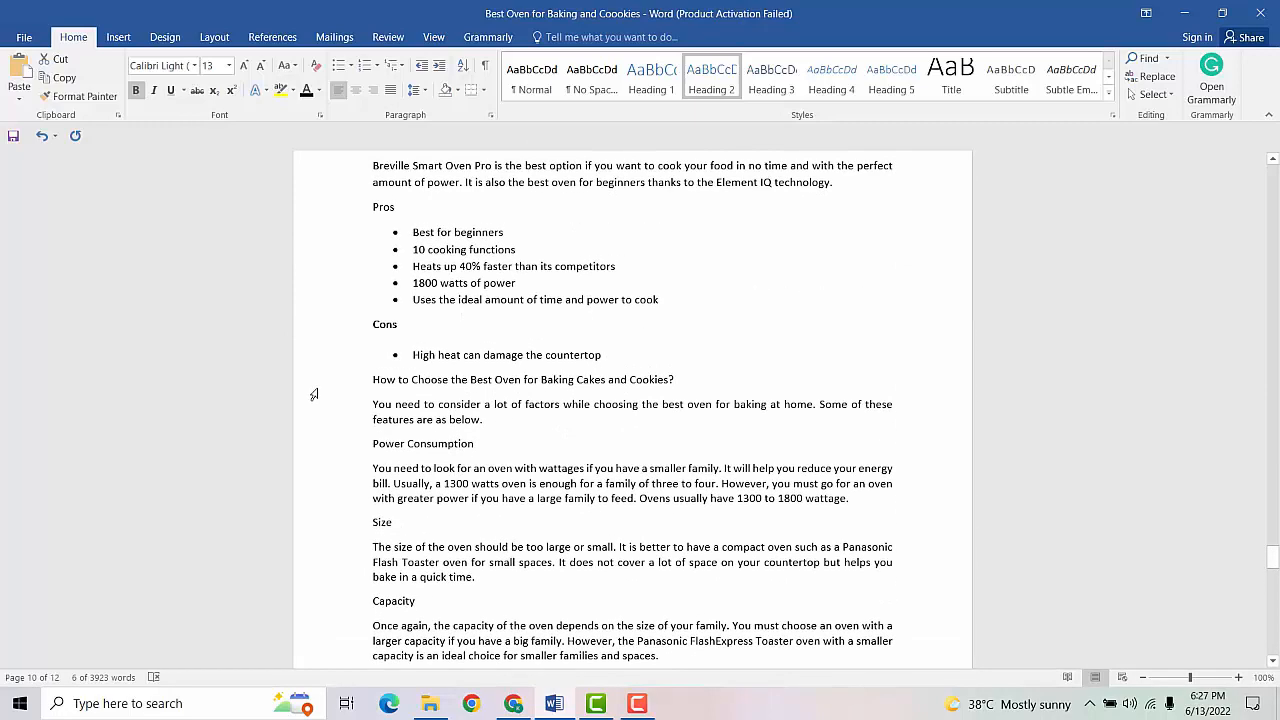
triple_click(405, 381)
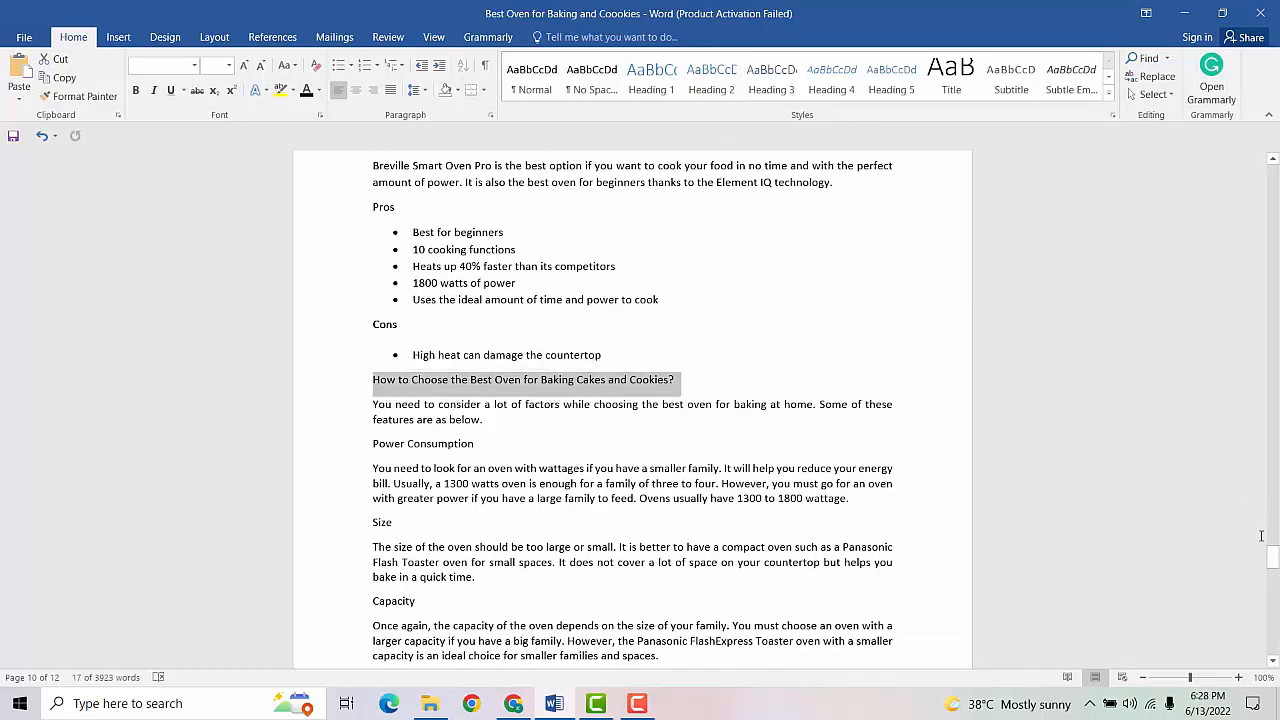
Add the "Frequently Asked Questions" and "Final Thoughts" lines to the existing multiple selection of section headings.
drag(1272, 560, 1239, 232)
drag(1240, 189, 1236, 164)
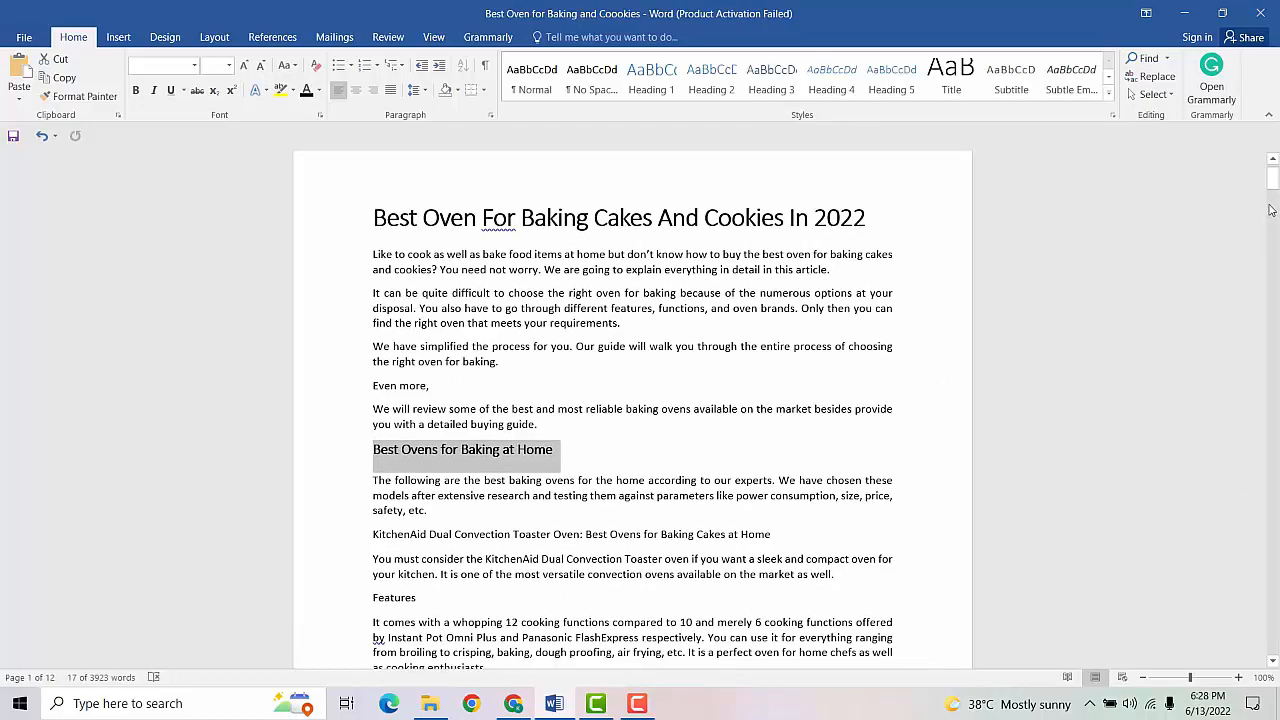
drag(1272, 189, 700, 430)
scroll(613, 386, down, 20)
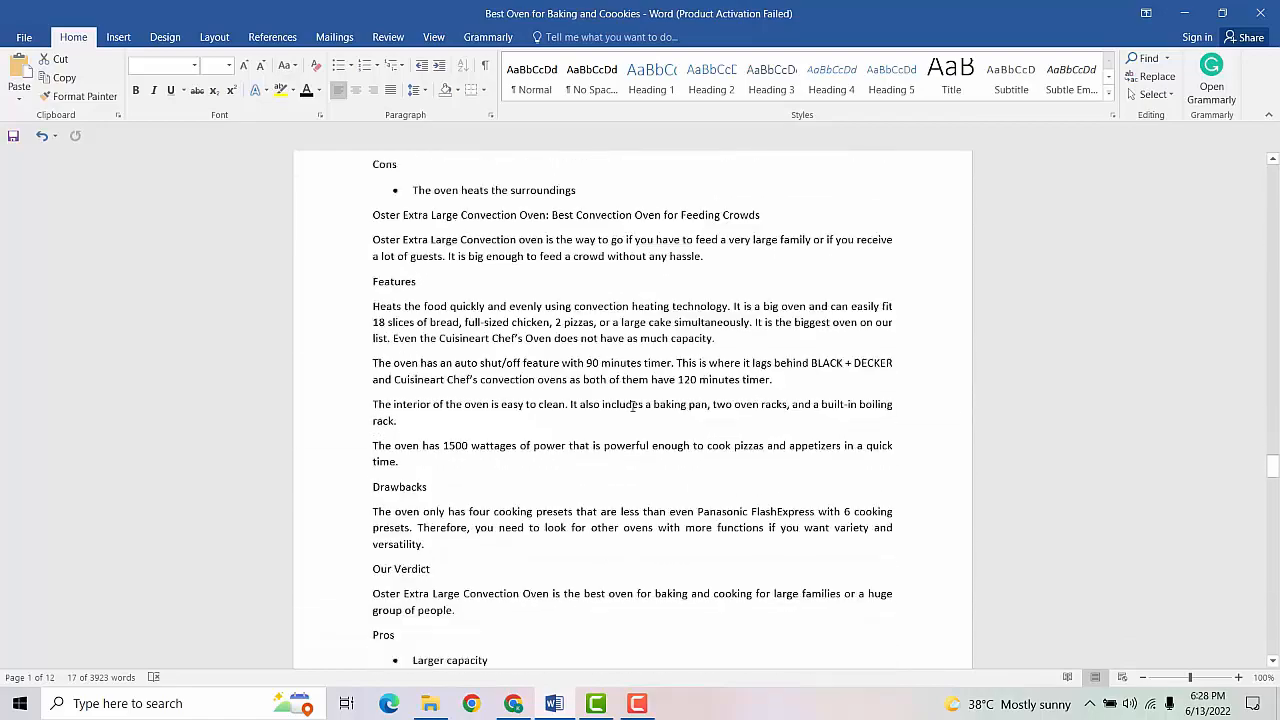
scroll(563, 399, down, 20)
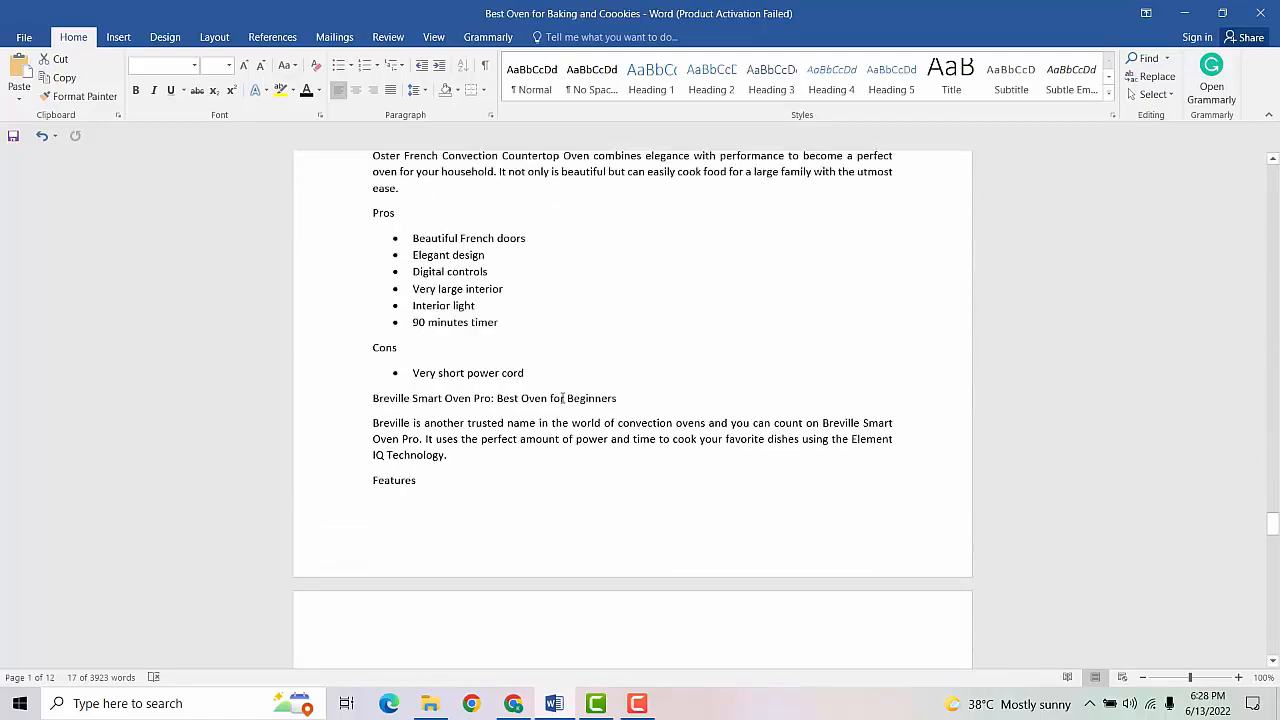
scroll(563, 399, down, 20)
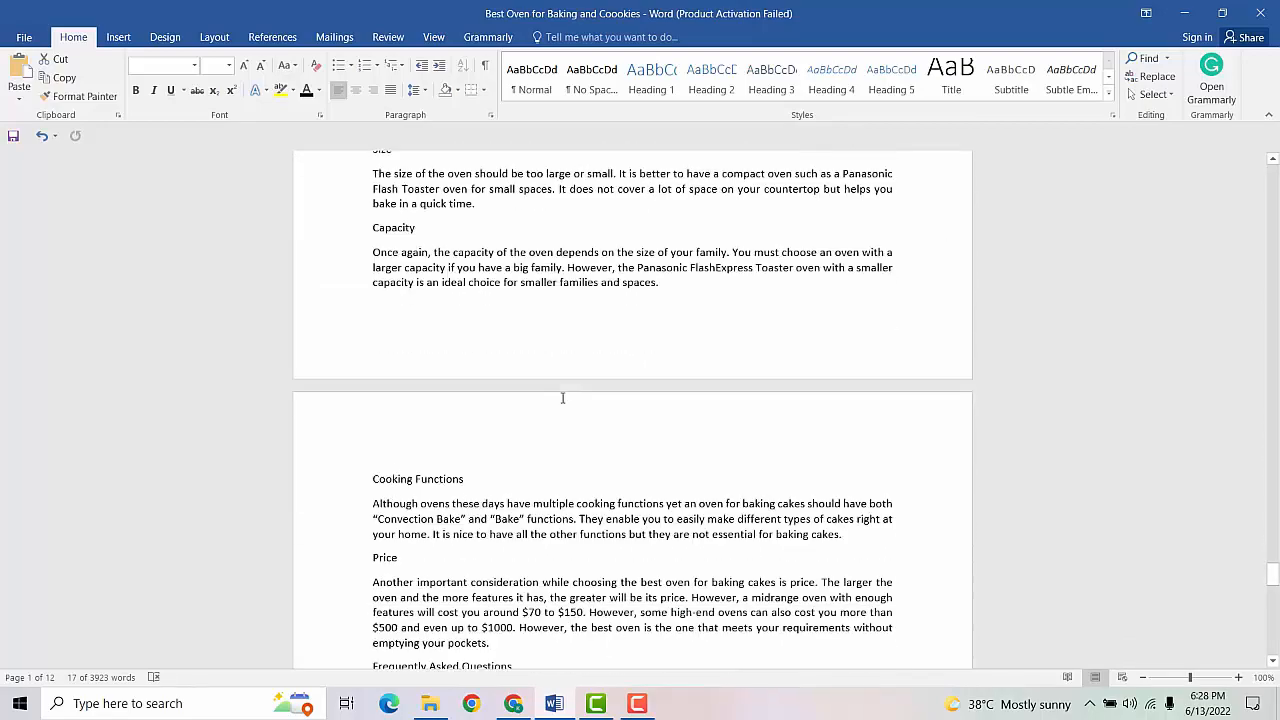
scroll(563, 399, down, 3)
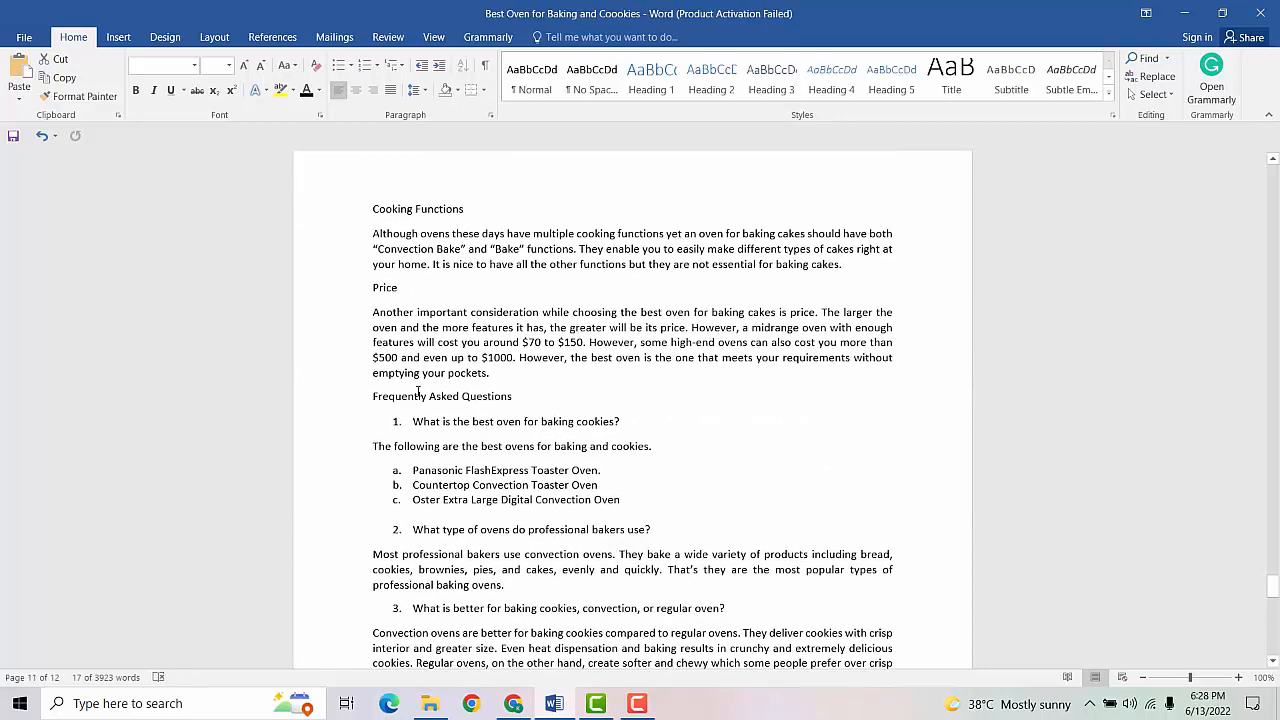
triple_click(432, 396)
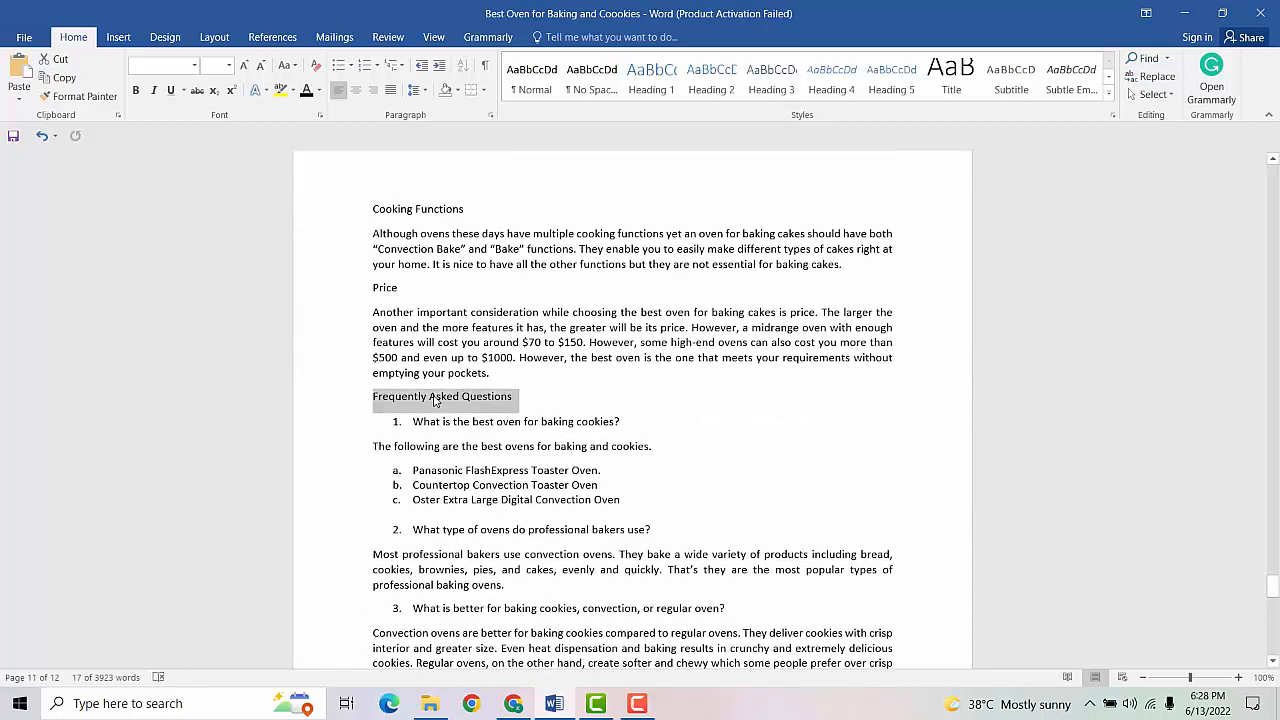
scroll(313, 564, down, 5)
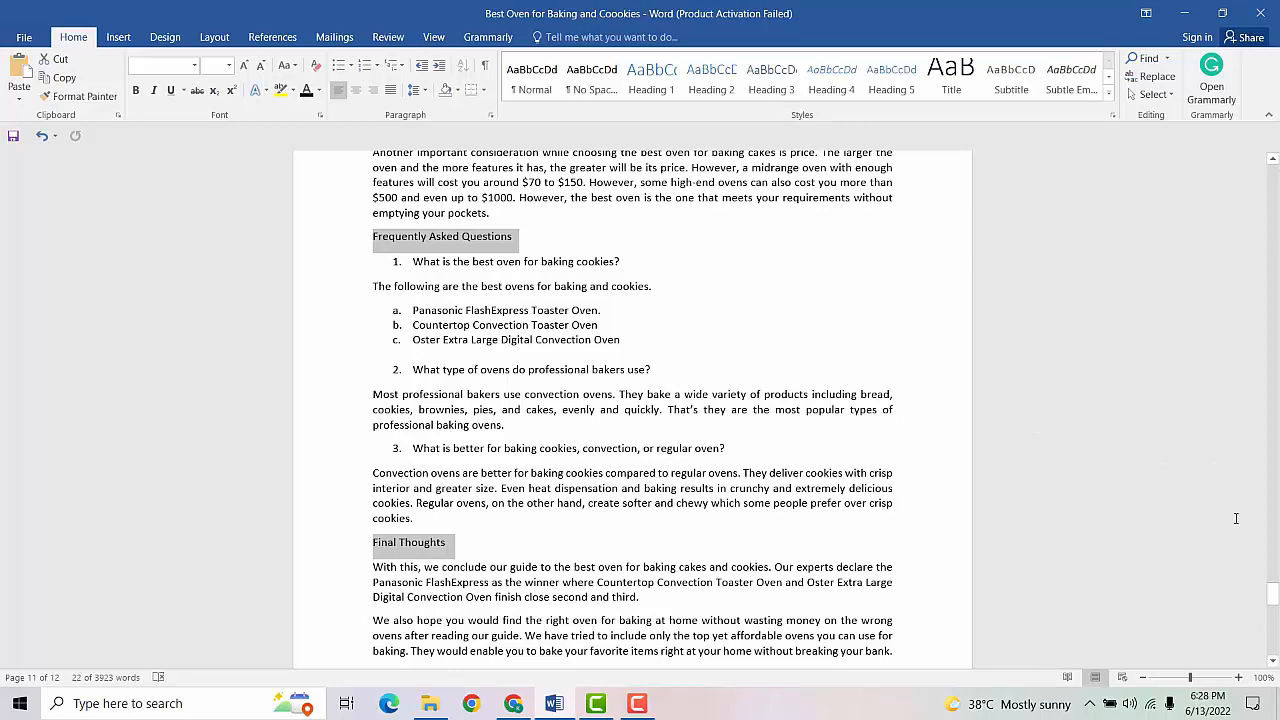
drag(1273, 598, 1273, 174)
scroll(624, 434, down, 5)
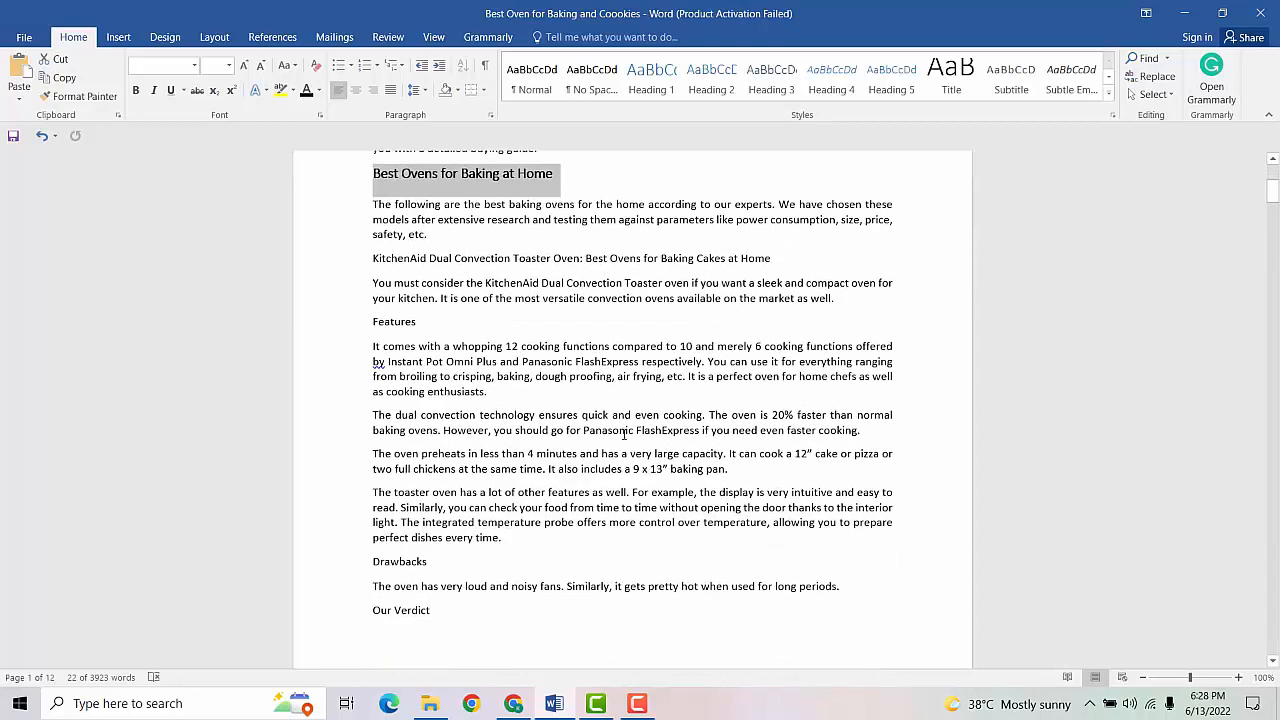
scroll(624, 434, up, 1)
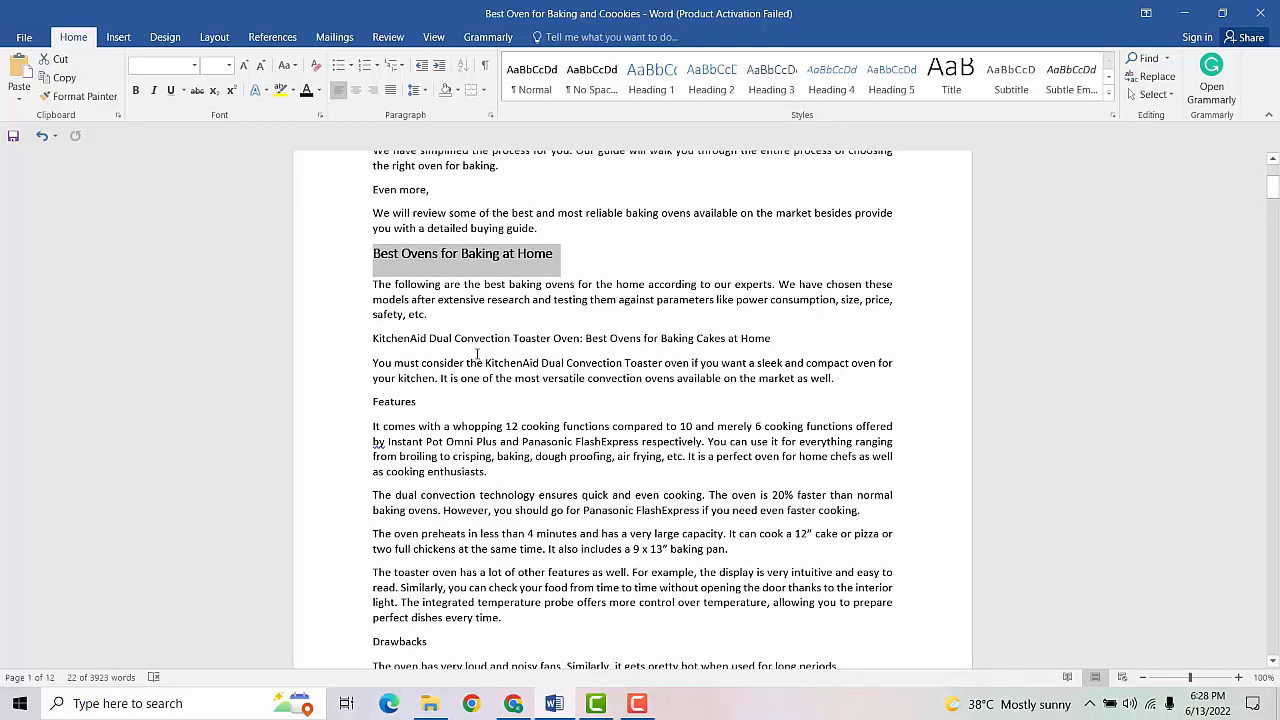
Check through the document which section headings are selected, from "Best Ovens for Baking at Home" down to "Final Thoughts".
scroll(478, 354, down, 20)
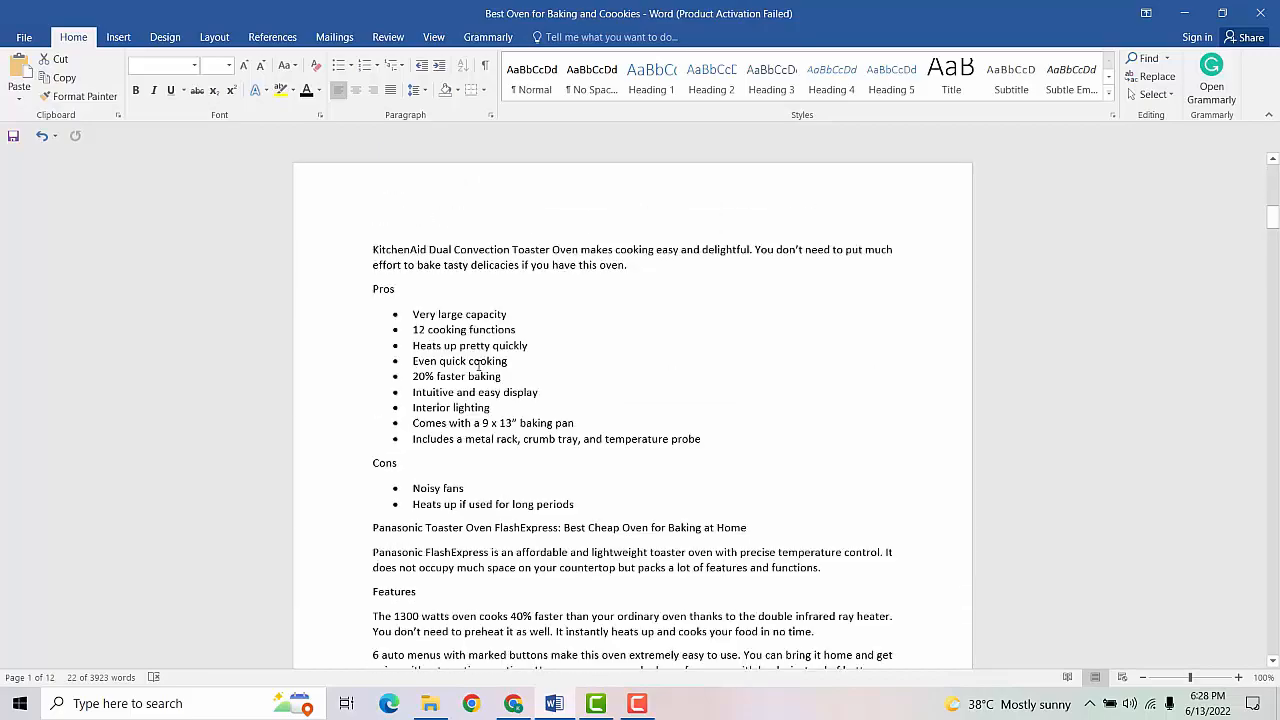
scroll(470, 388, down, 20)
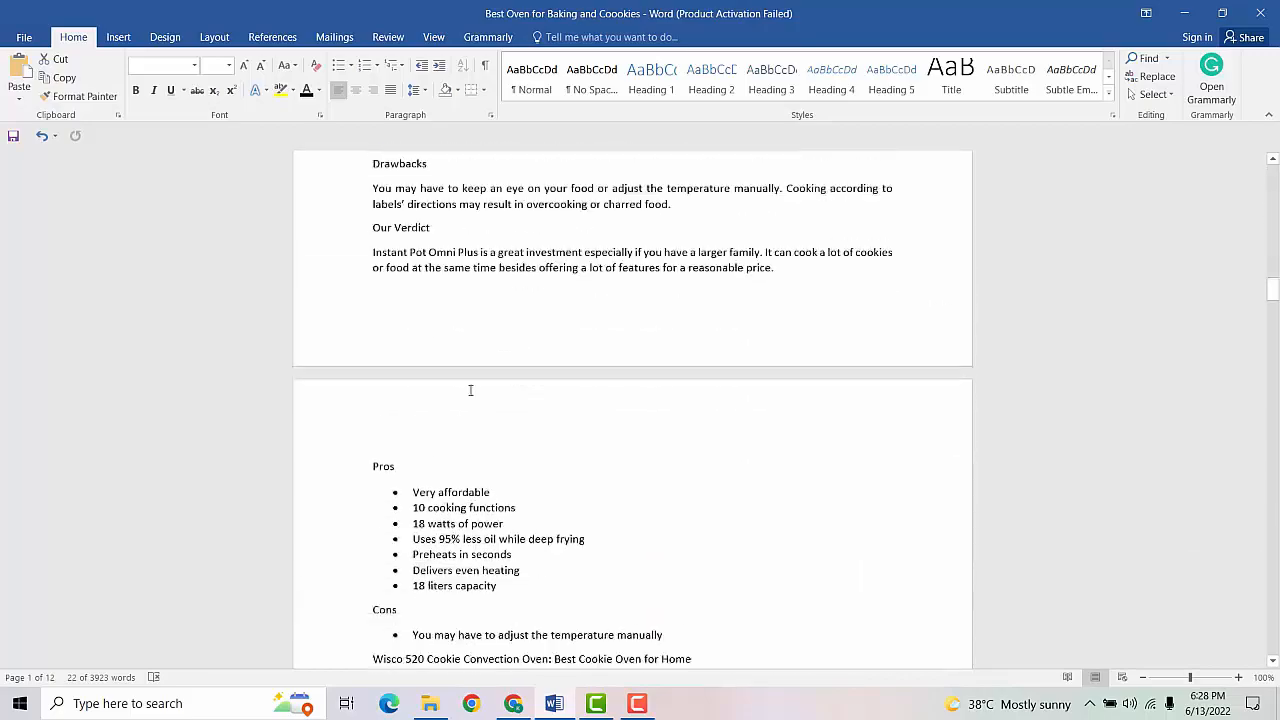
scroll(472, 397, down, 20)
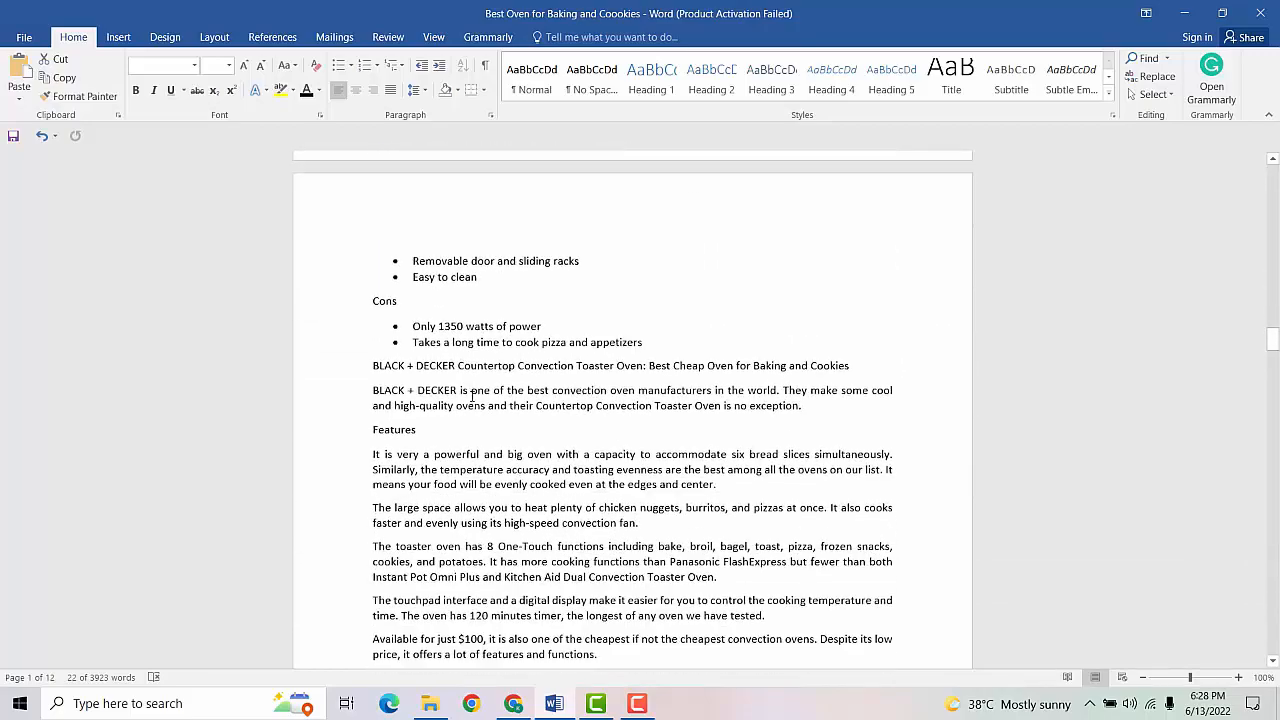
scroll(471, 396, down, 20)
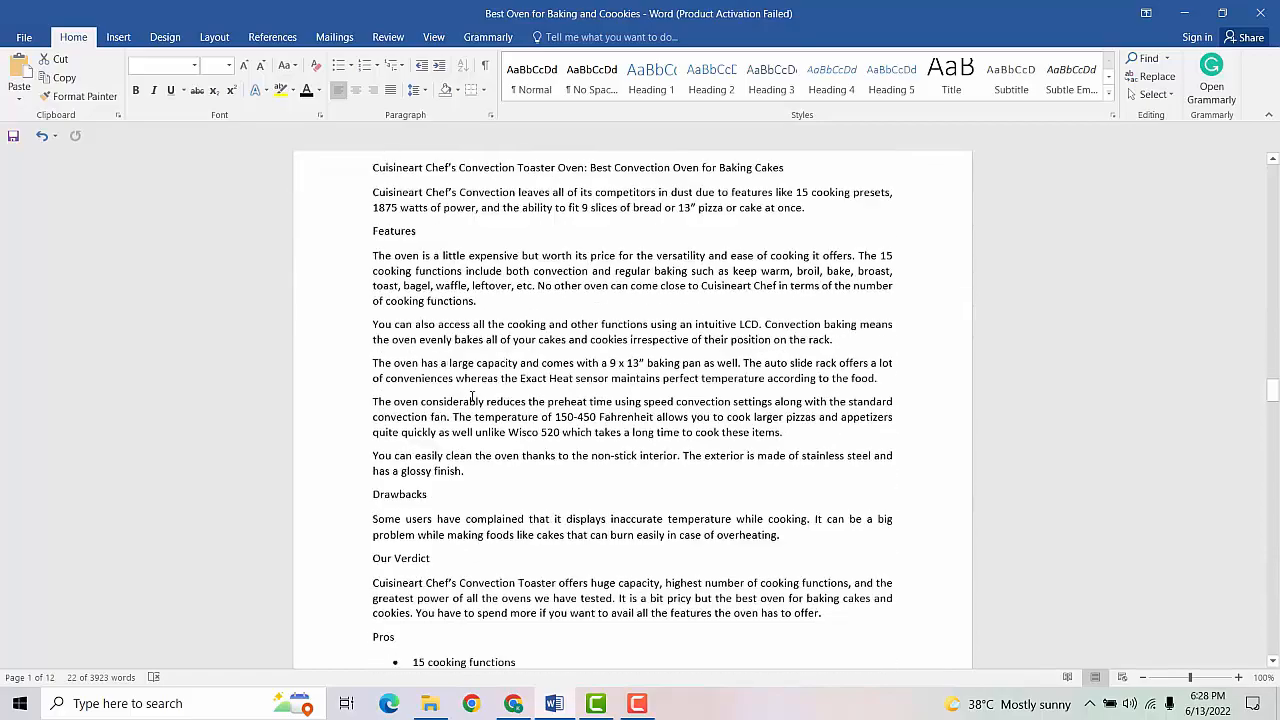
scroll(470, 396, down, 20)
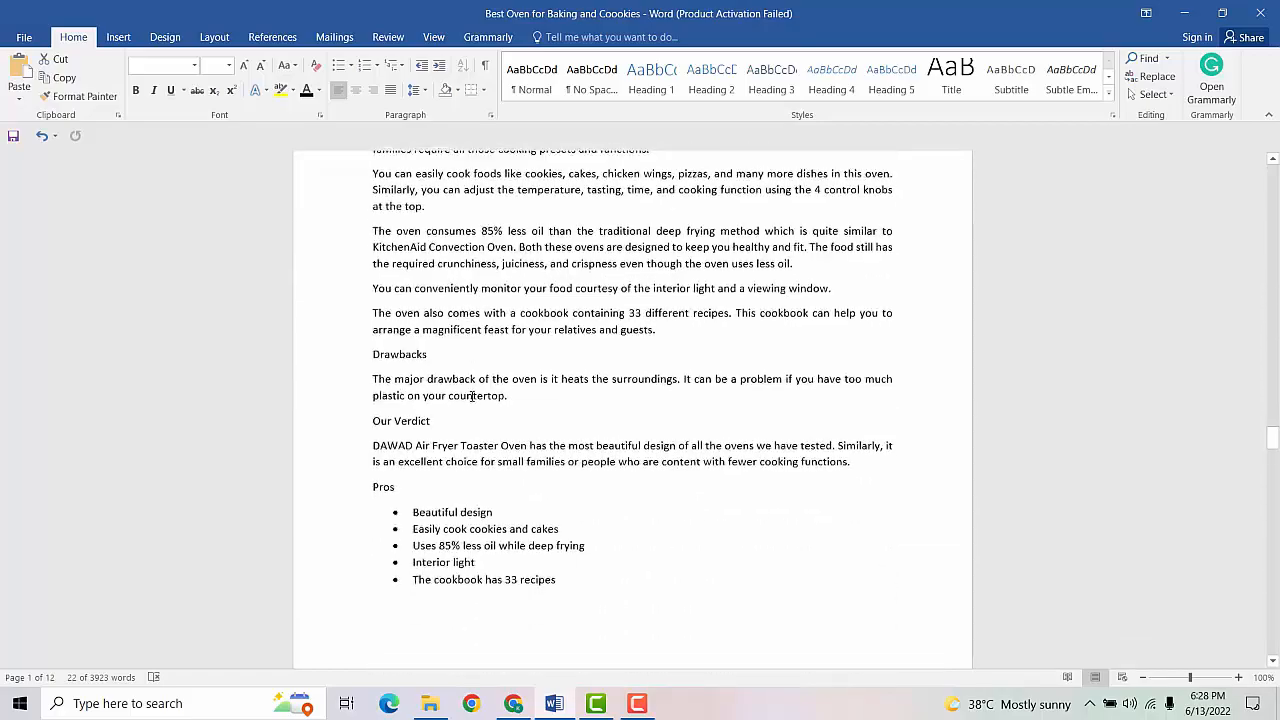
scroll(472, 397, down, 20)
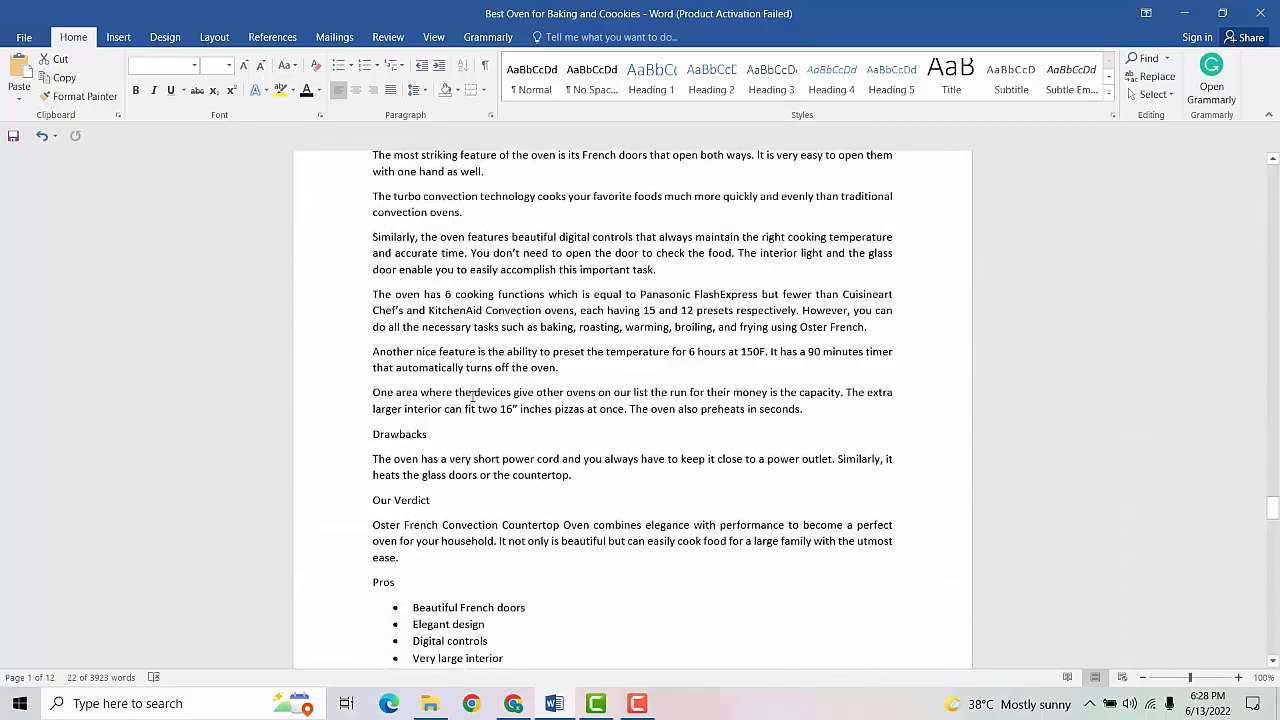
scroll(472, 396, down, 10)
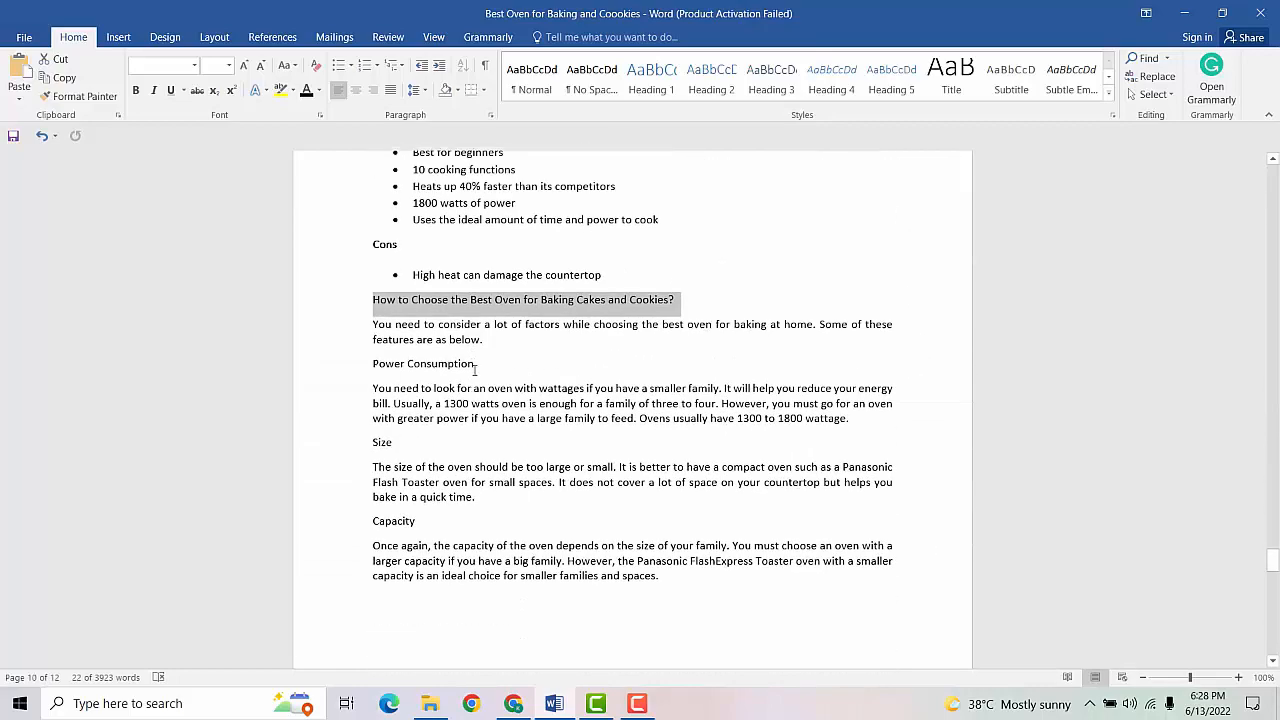
scroll(495, 336, down, 9)
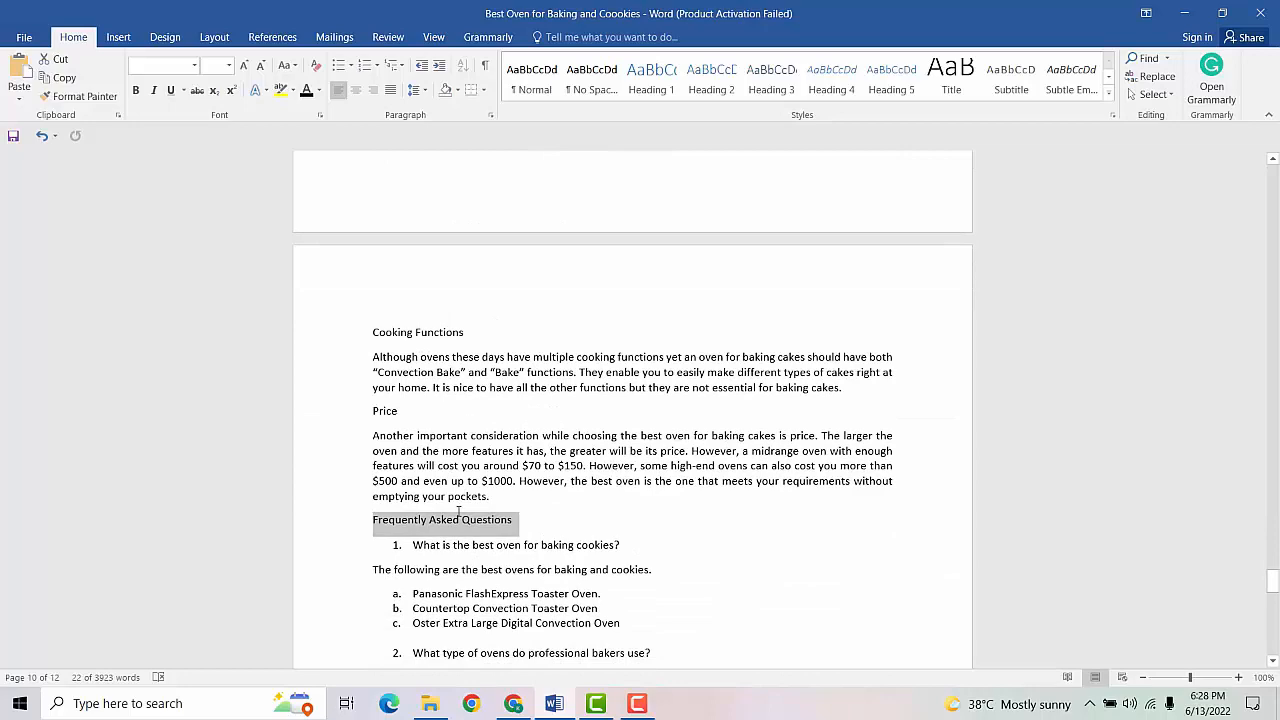
scroll(698, 440, down, 5)
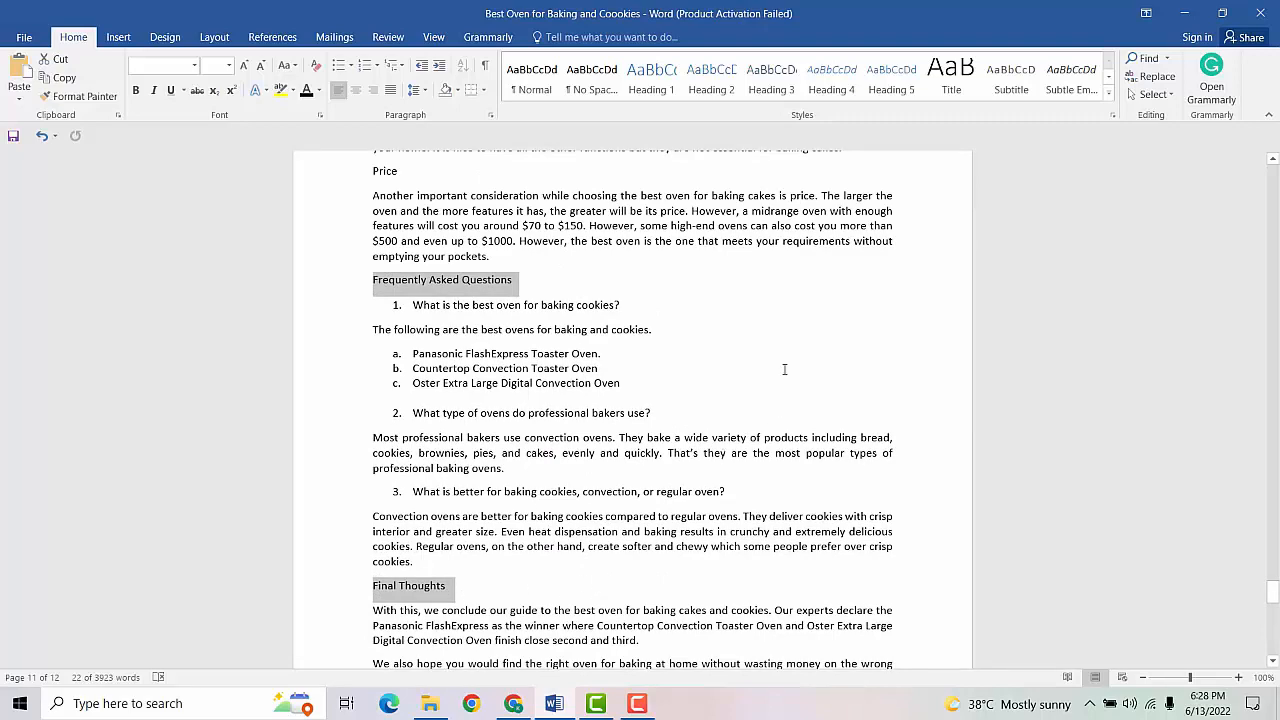
ctrl+scroll(799, 348, up, 3)
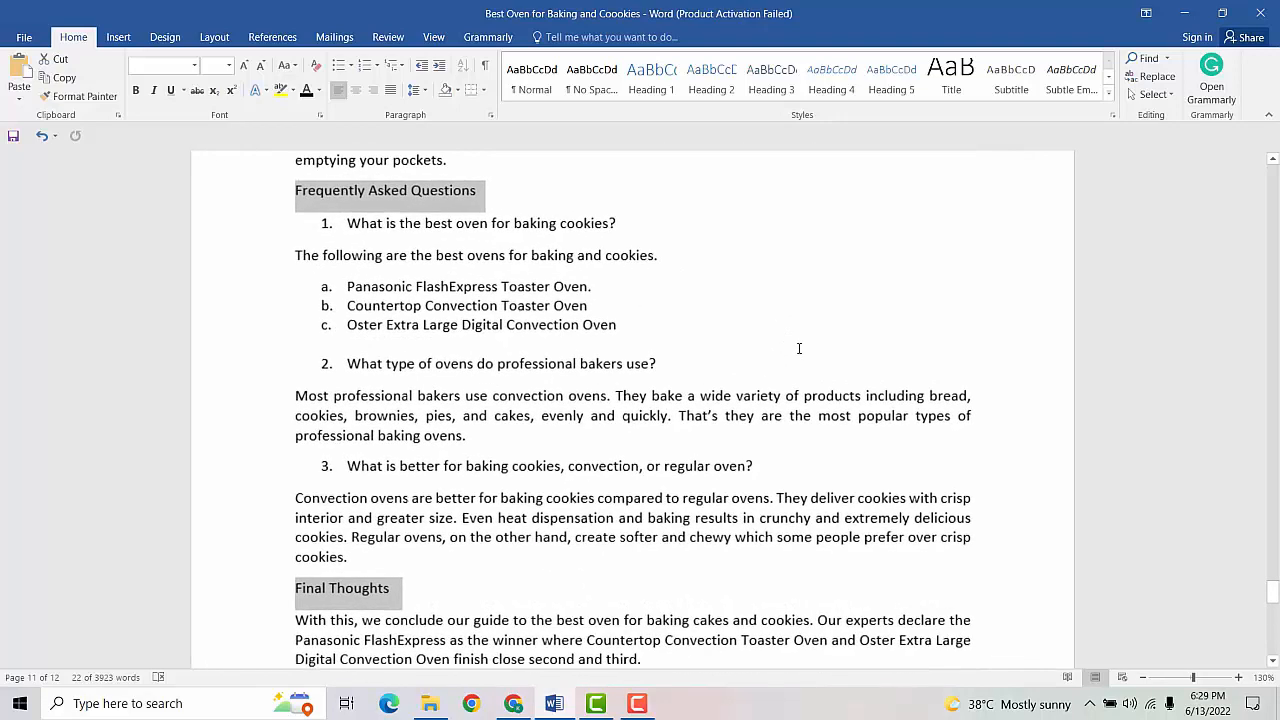
ctrl+scroll(799, 348, down, 2)
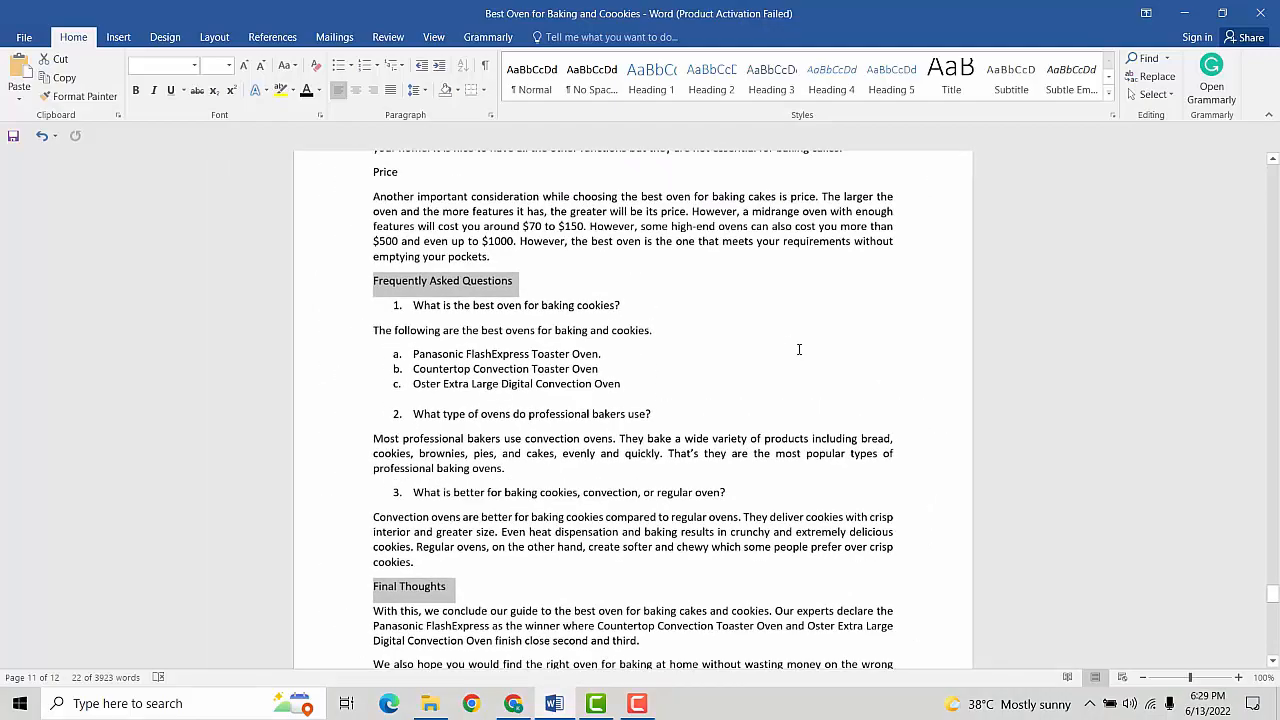
ctrl+scroll(799, 348, up, 7)
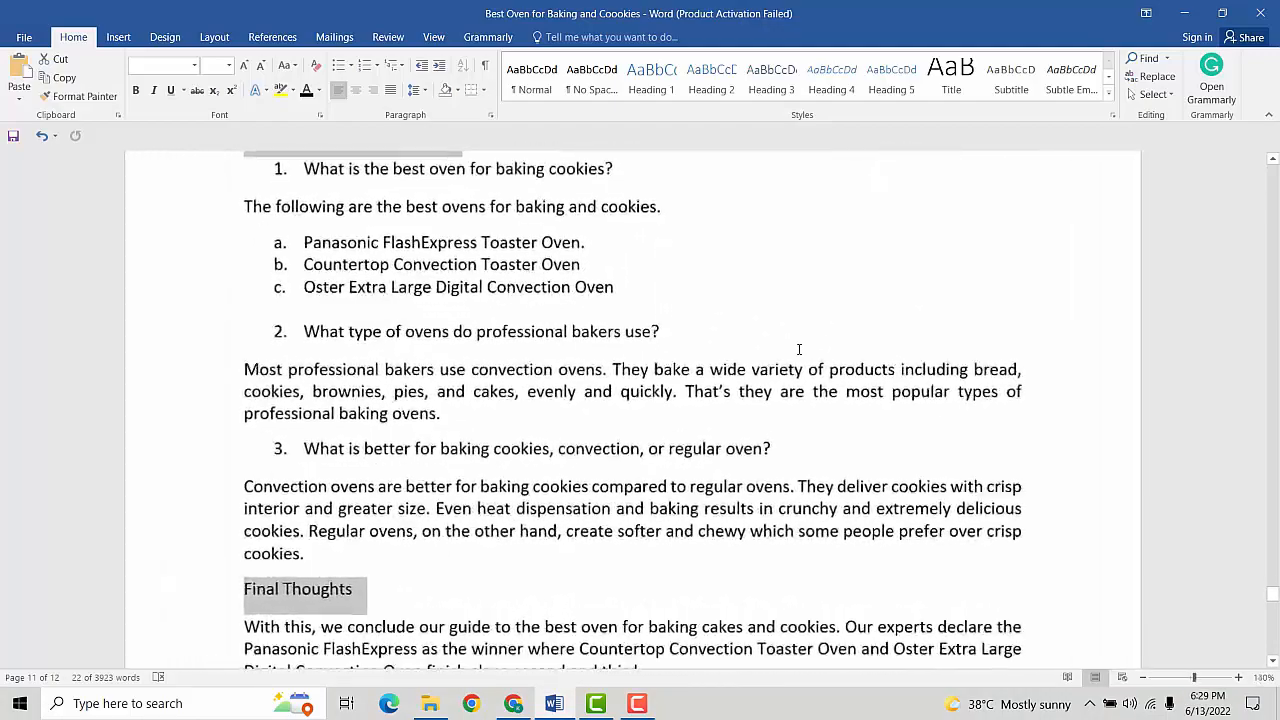
ctrl+scroll(799, 348, down, 8)
ctrl+scroll(799, 349, up, 2)
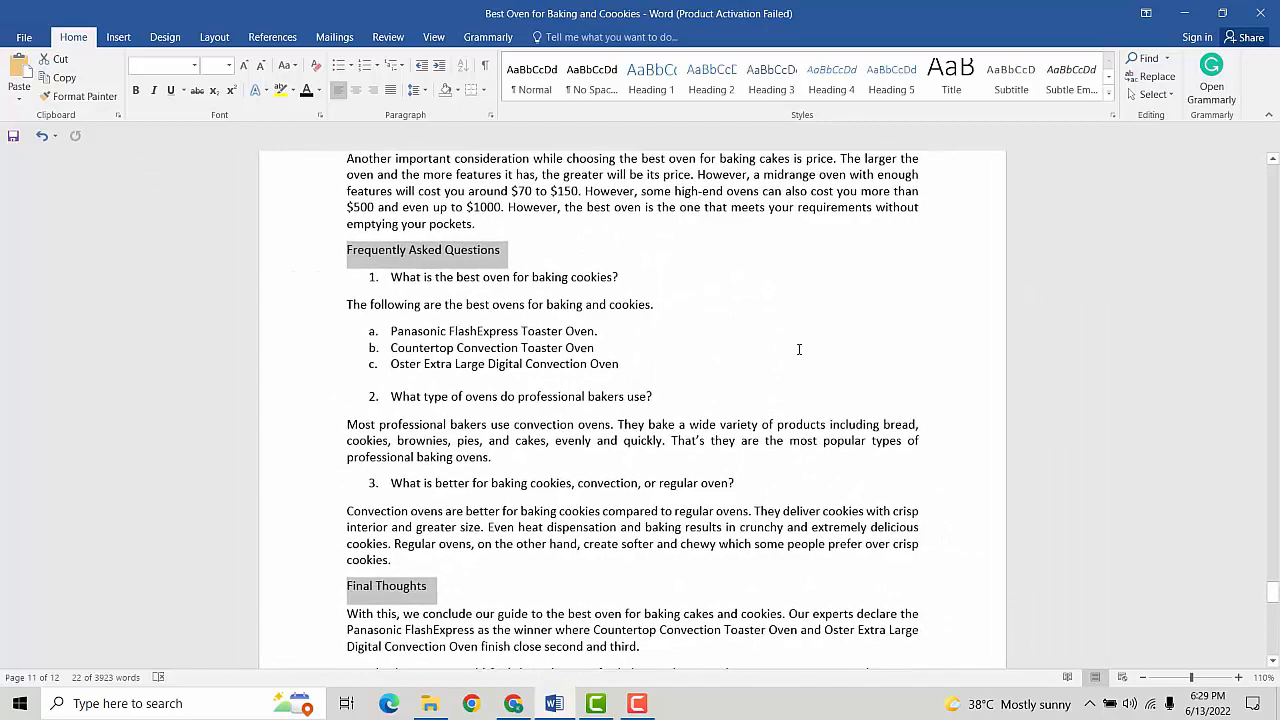
ctrl+scroll(799, 349, down, 2)
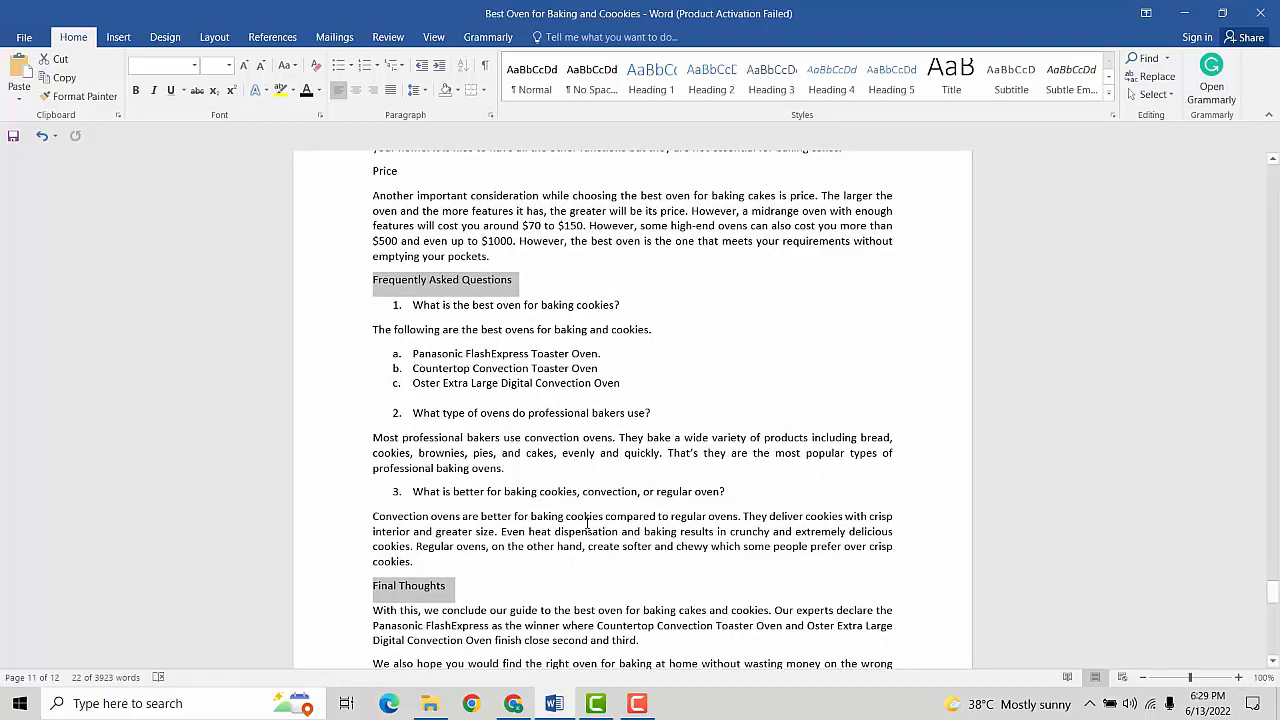
Look over the selected headings from "Frequently Asked Questions" back up to "Best Ovens for Baking at Home".
scroll(594, 344, up, 1)
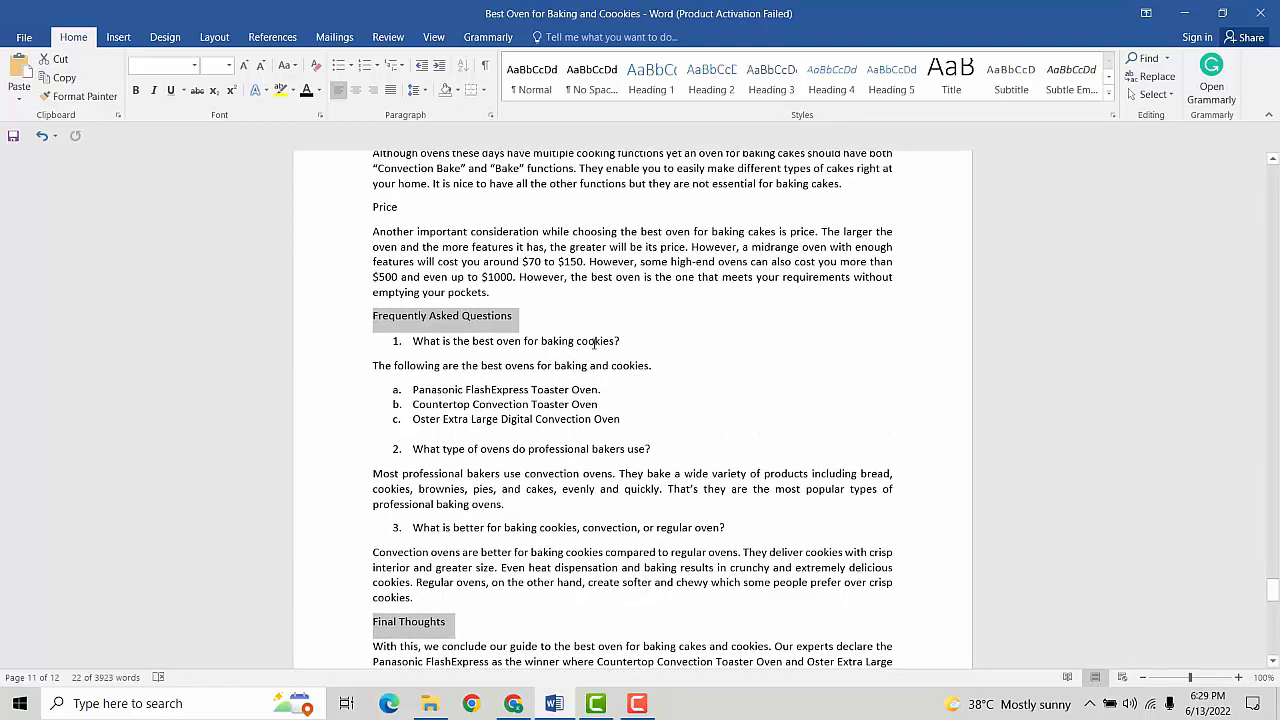
scroll(594, 344, up, 10)
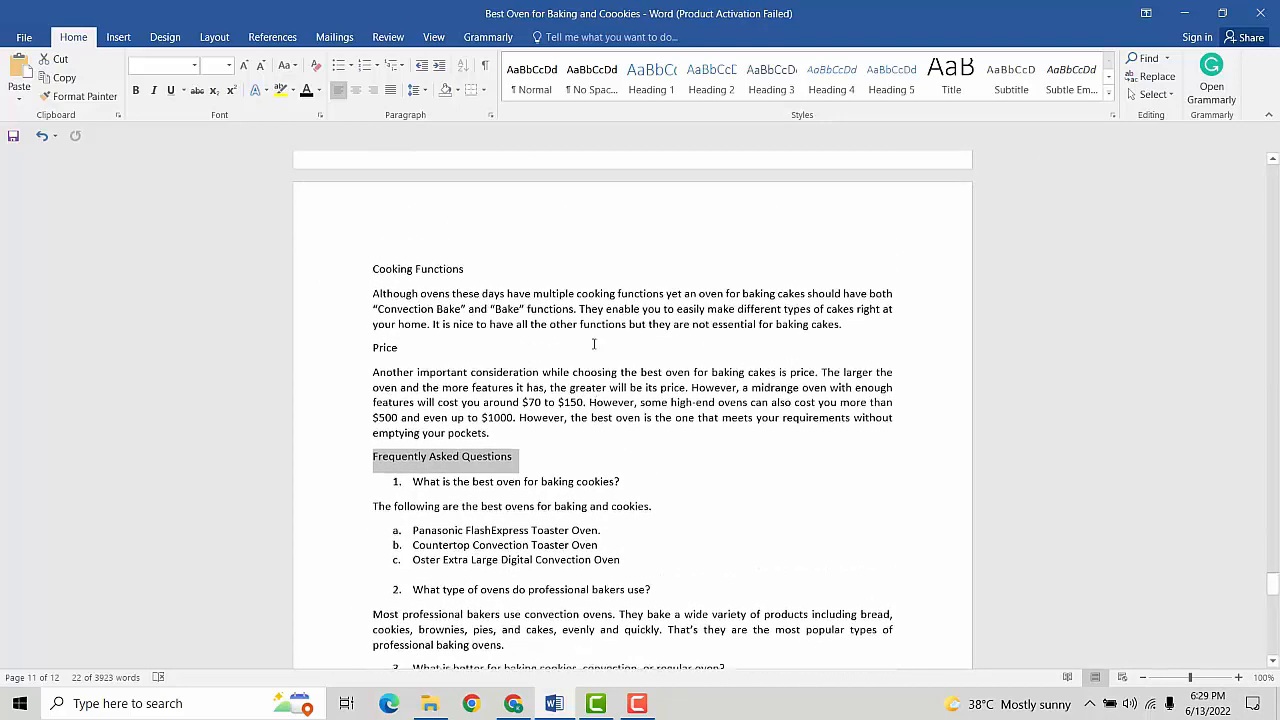
scroll(594, 344, up, 2)
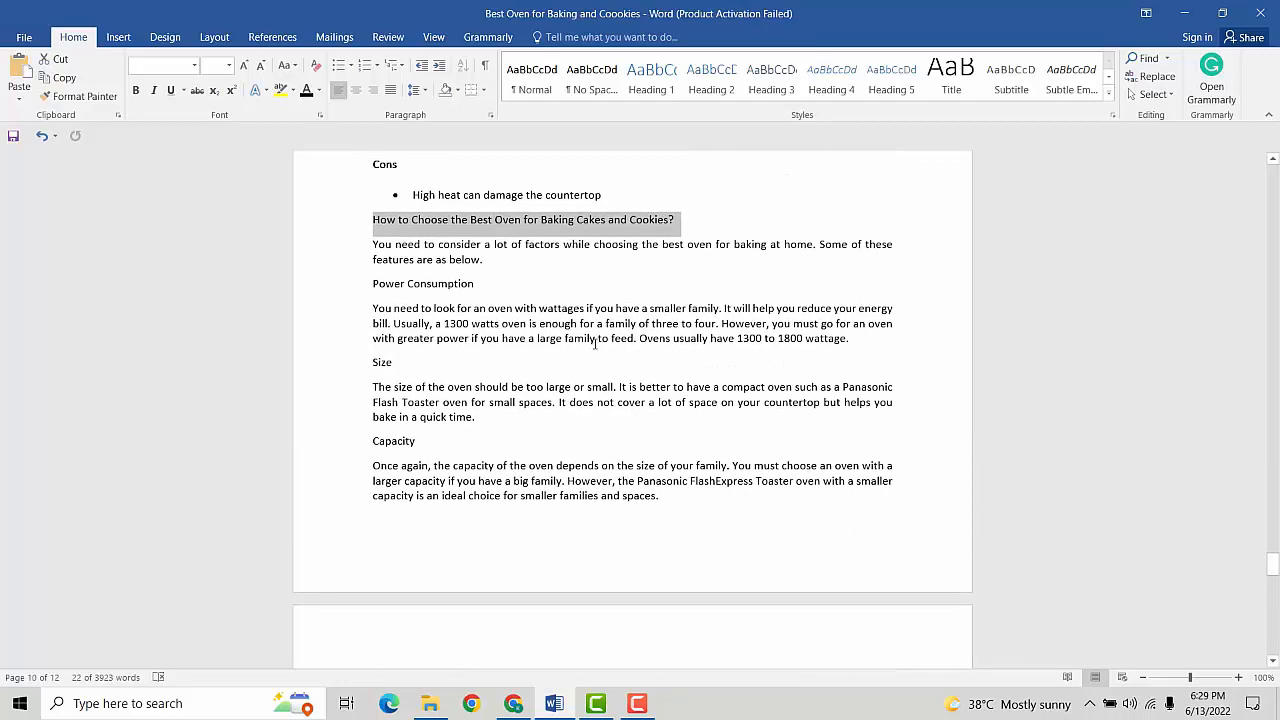
scroll(942, 424, up, 6)
scroll(942, 424, down, 3)
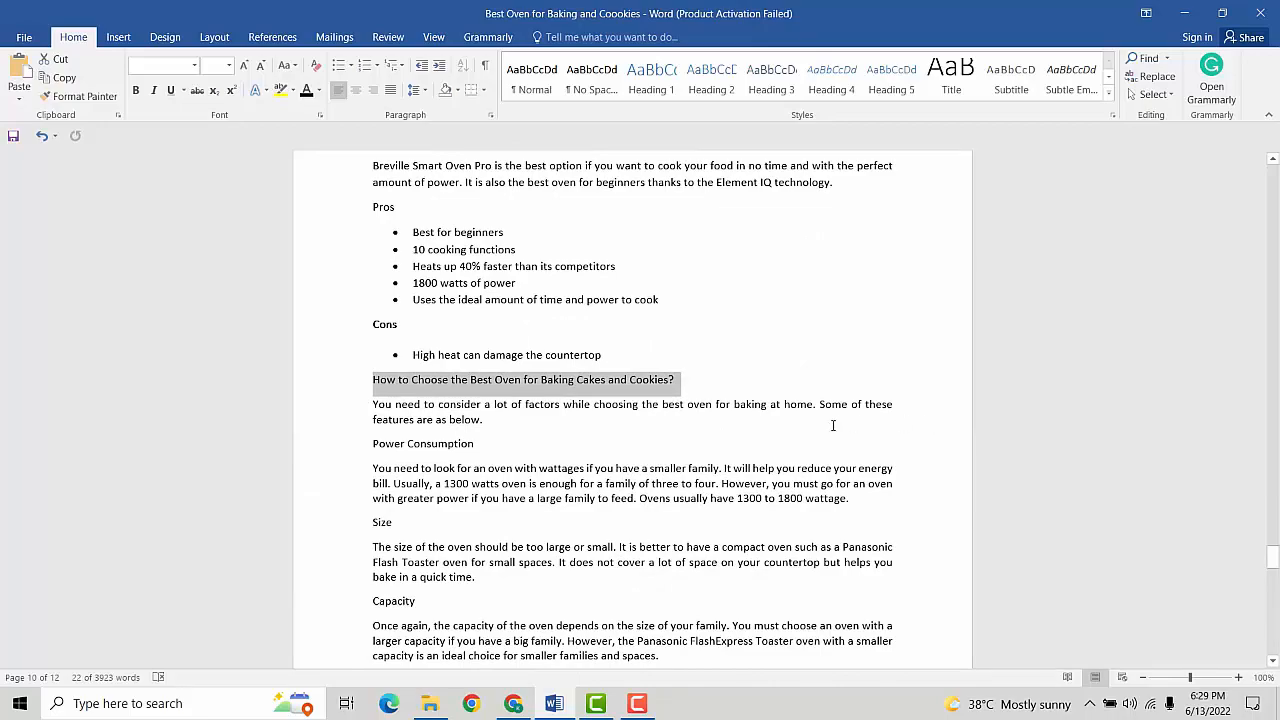
scroll(832, 425, down, 2)
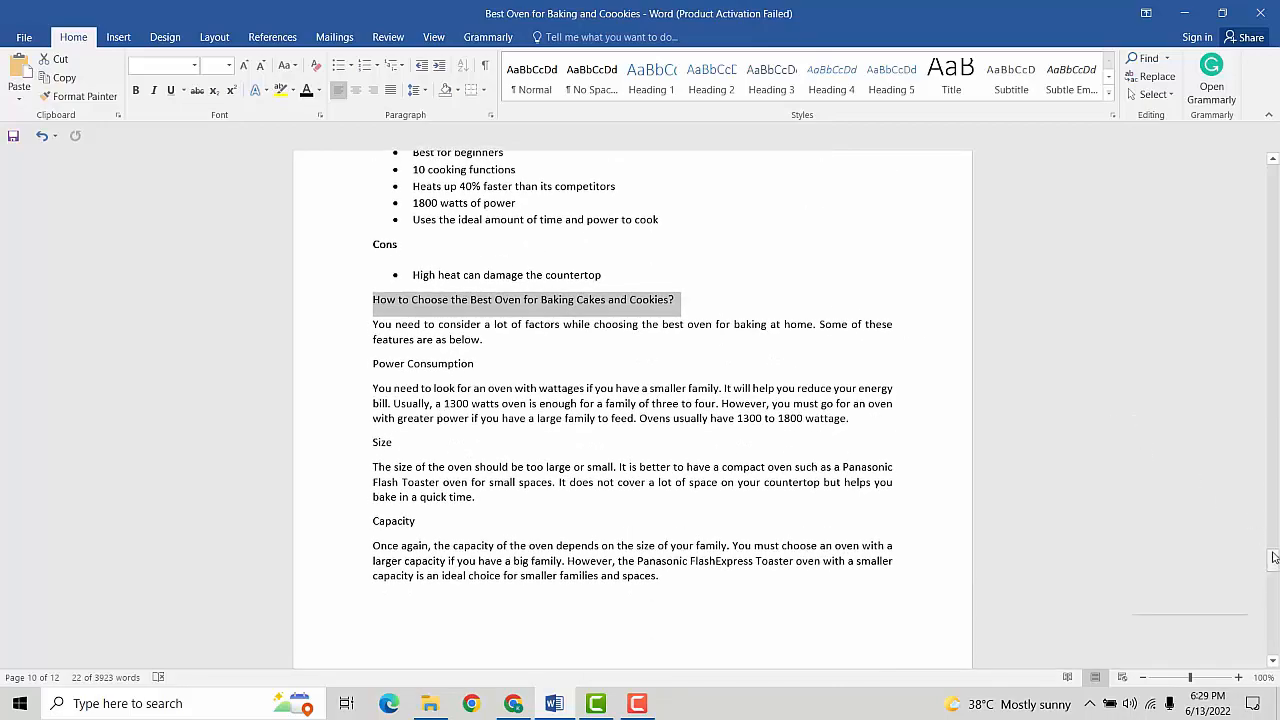
drag(1275, 557, 1274, 190)
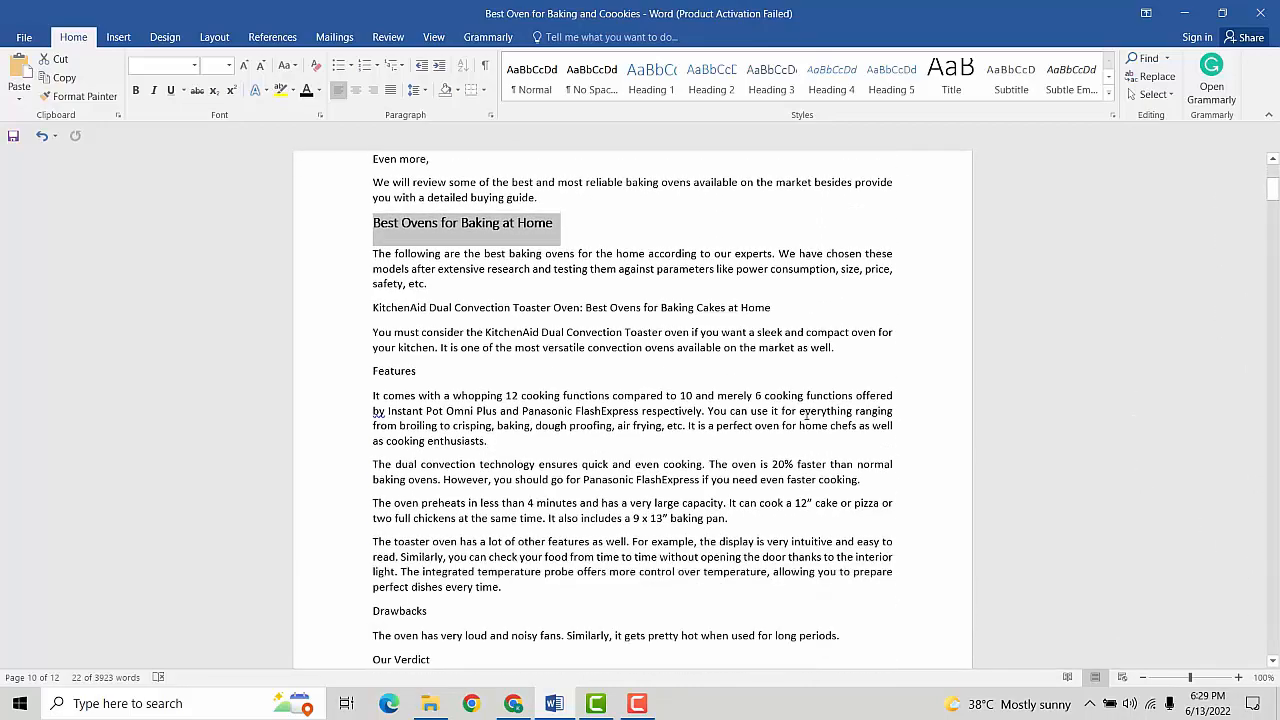
Recheck the selected headings downwards through the article, ending at "Frequently Asked Questions" and "Final Thoughts".
scroll(800, 412, down, 1)
scroll(800, 412, up, 1)
scroll(805, 414, down, 12)
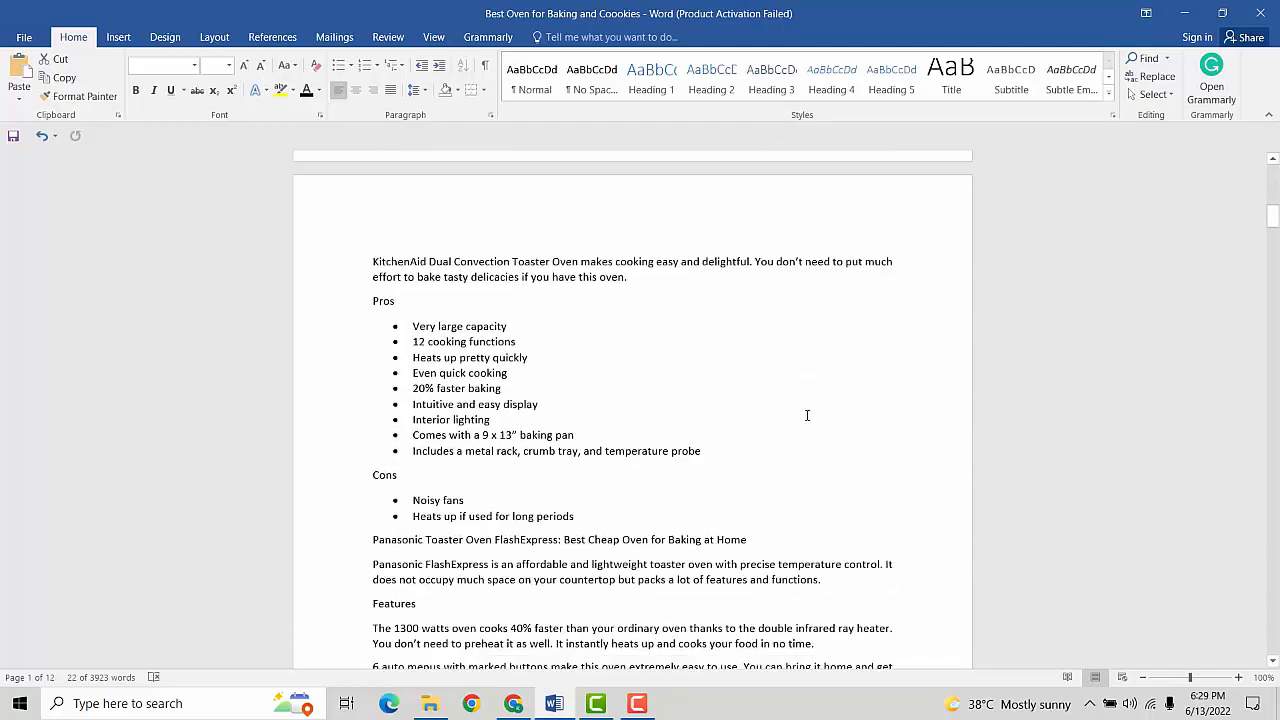
scroll(807, 415, down, 20)
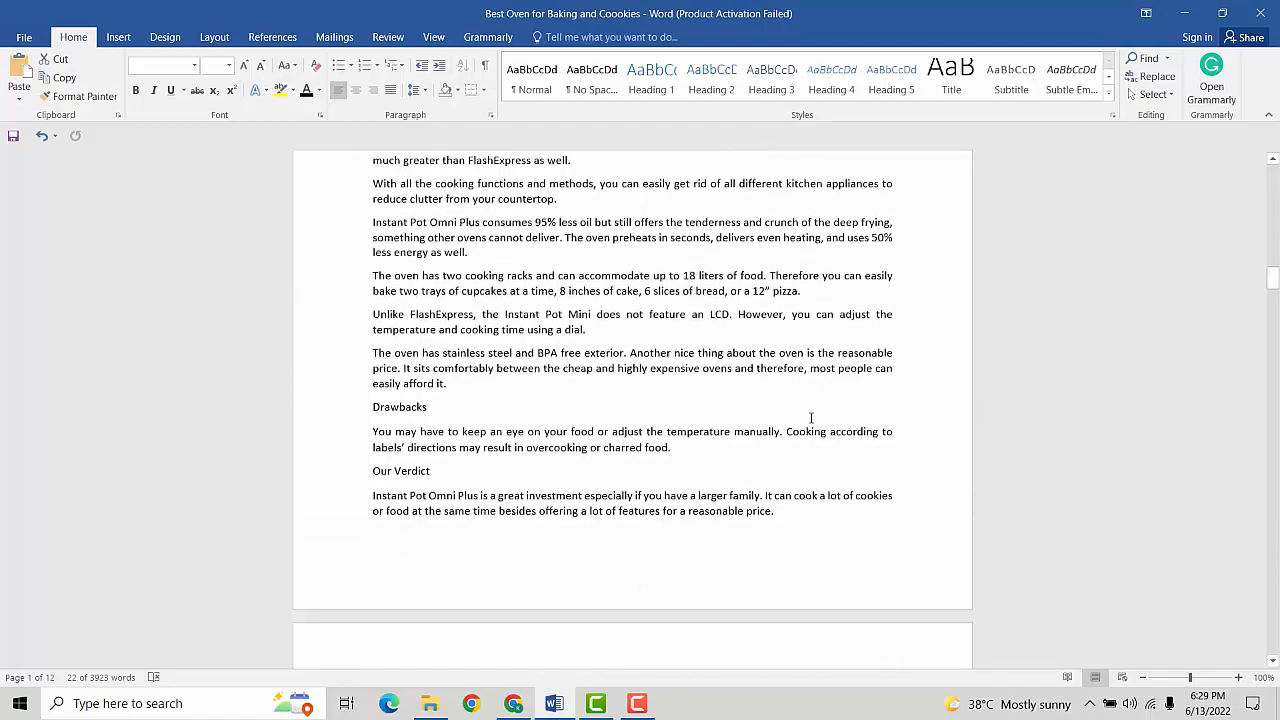
scroll(811, 418, down, 15)
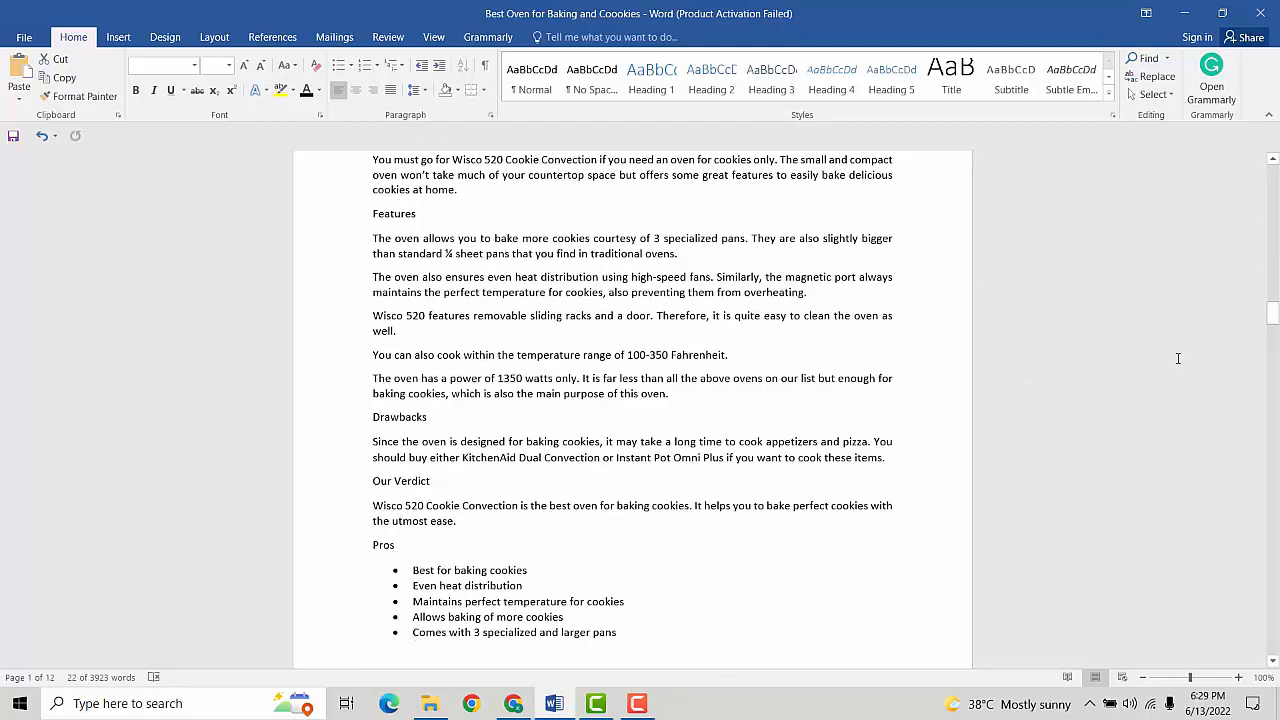
drag(1272, 318, 1229, 510)
scroll(1063, 449, down, 15)
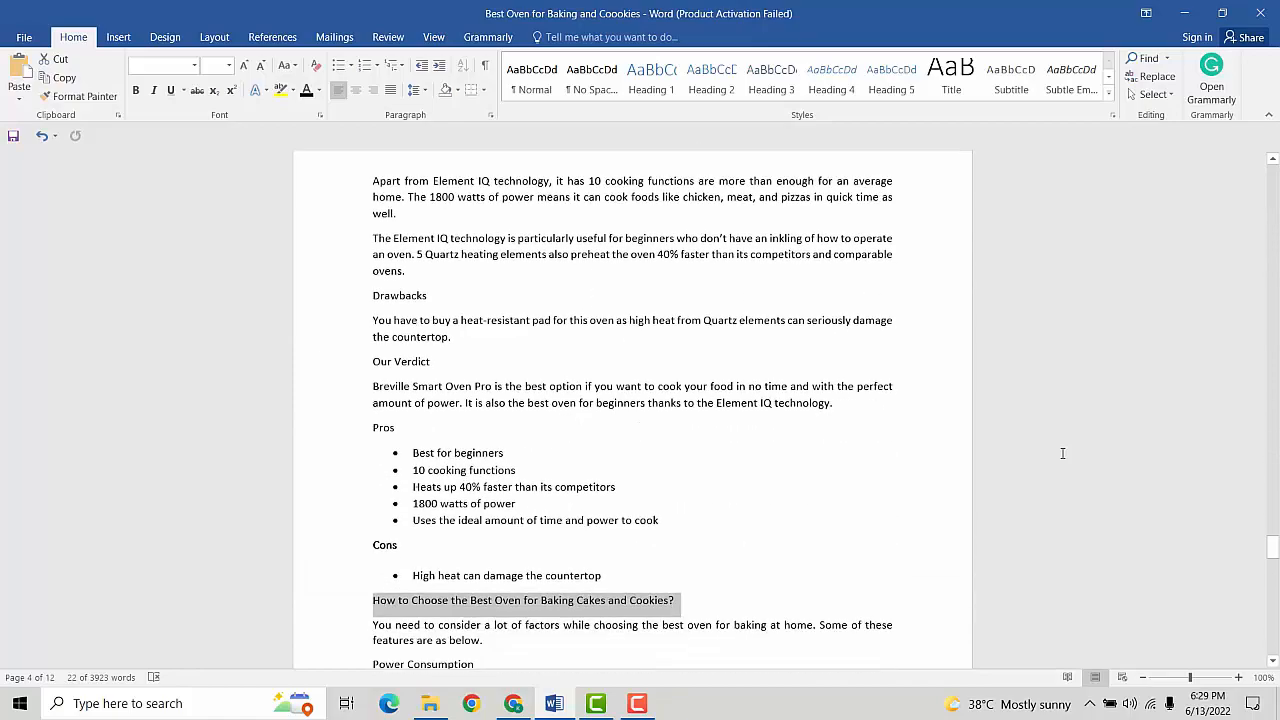
scroll(1063, 453, down, 8)
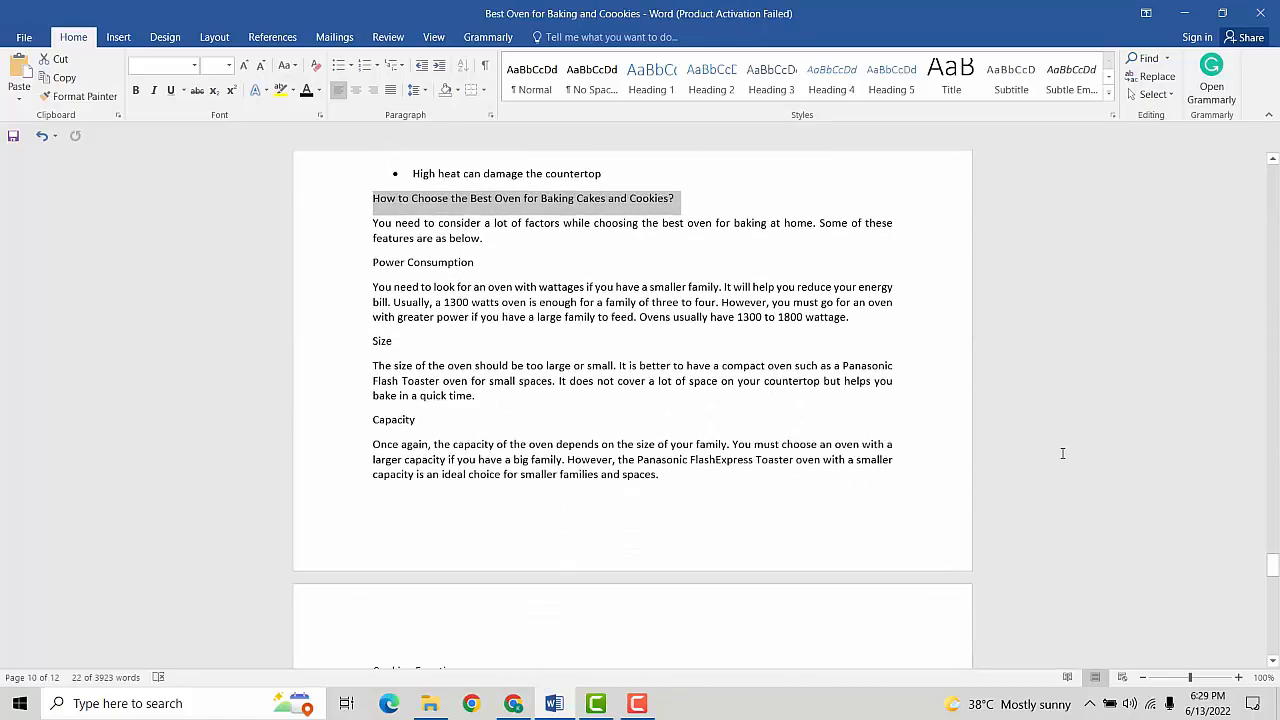
scroll(1063, 453, down, 10)
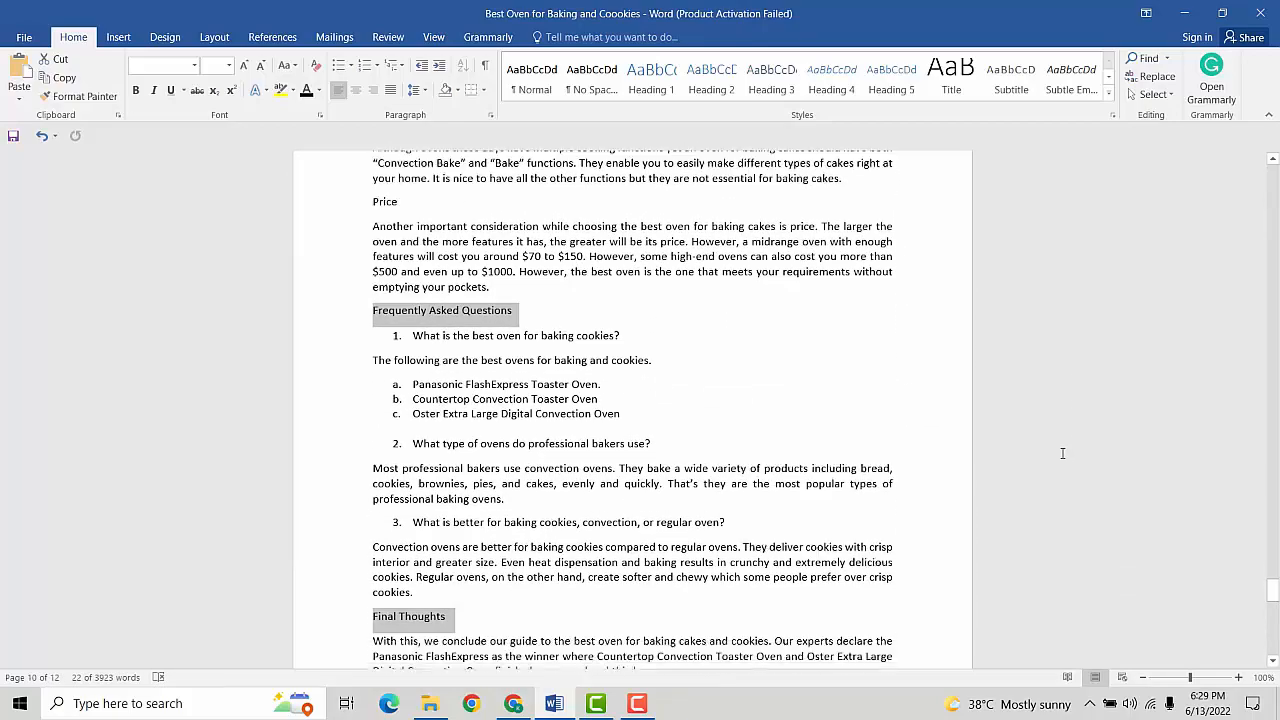
scroll(1063, 453, down, 1)
scroll(575, 446, down, 1)
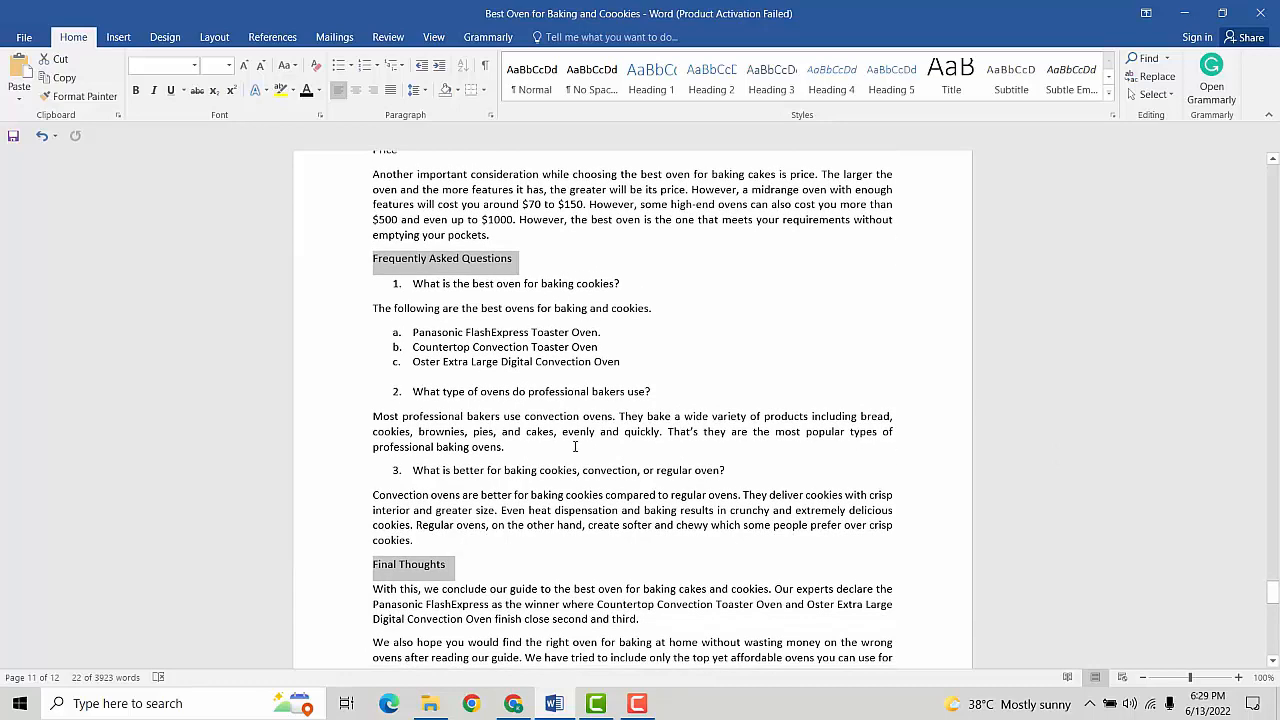
Apply the Heading 2 style to all selected section headings and add space after their paragraphs.
click(708, 80)
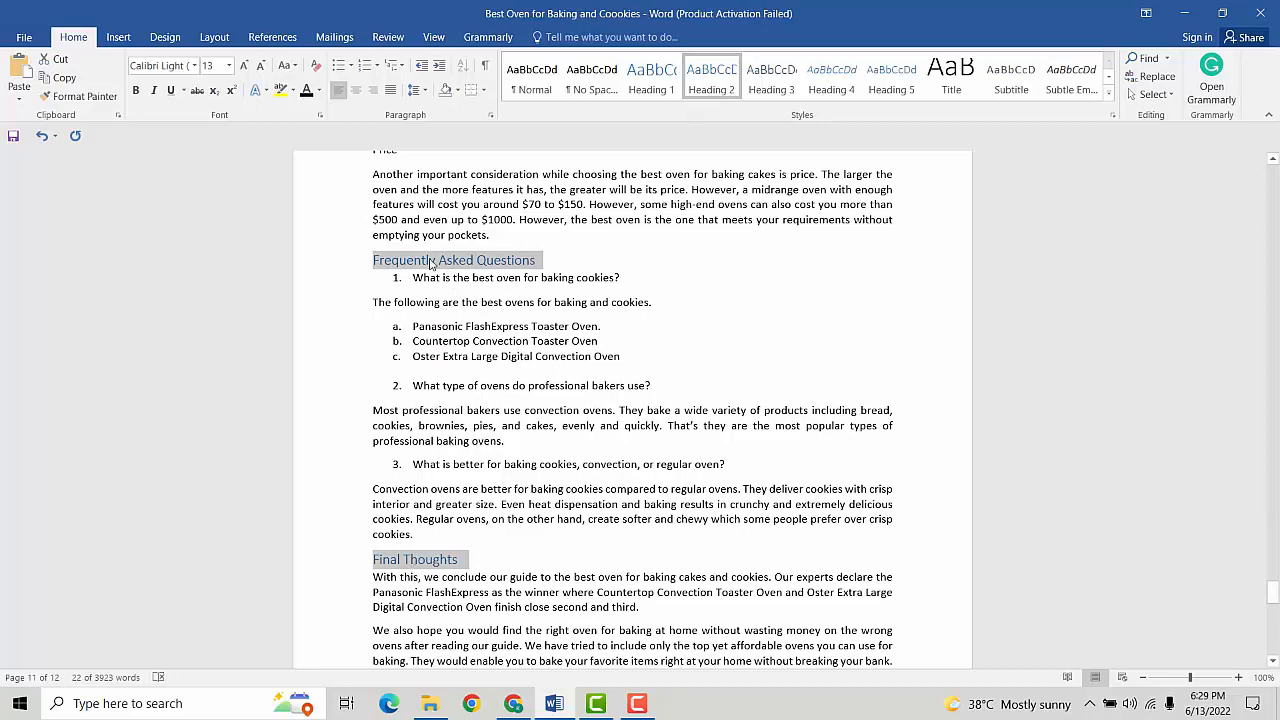
click(419, 92)
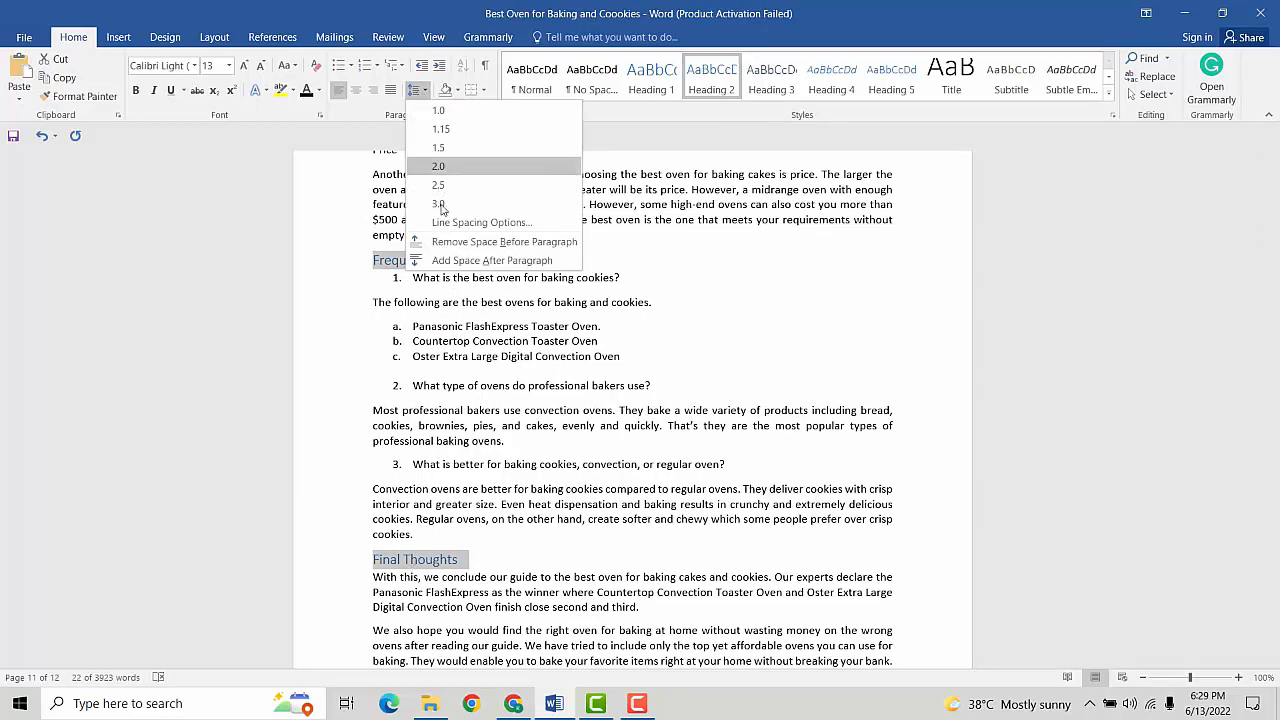
click(446, 259)
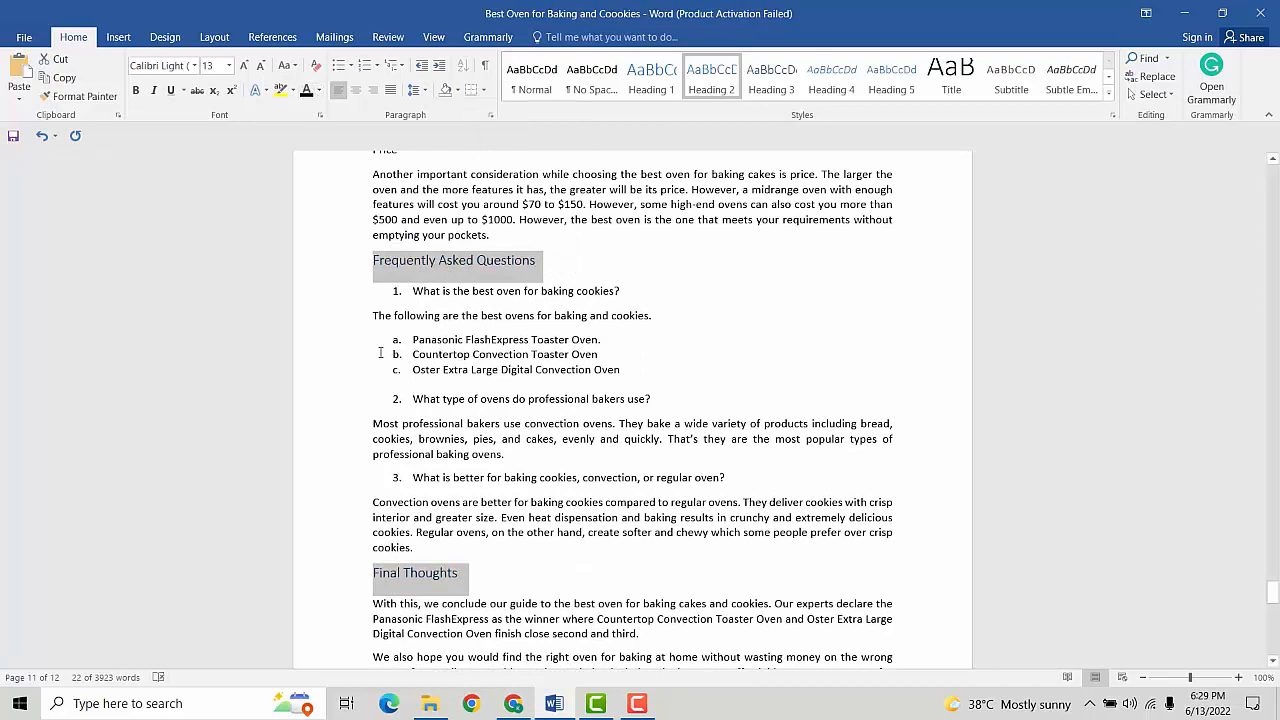
Make the selected section headings black and bold, clear the selection, and return to the "Best Ovens for Baking at Home" section.
click(135, 91)
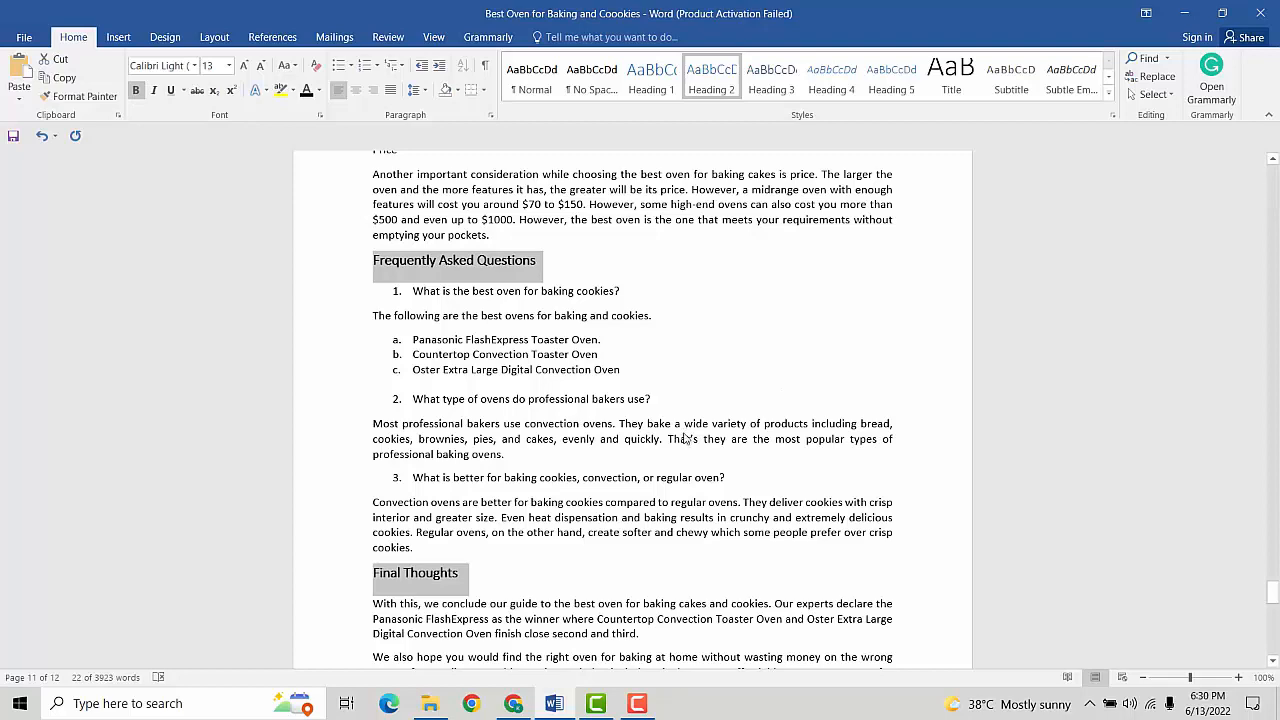
scroll(685, 438, up, 15)
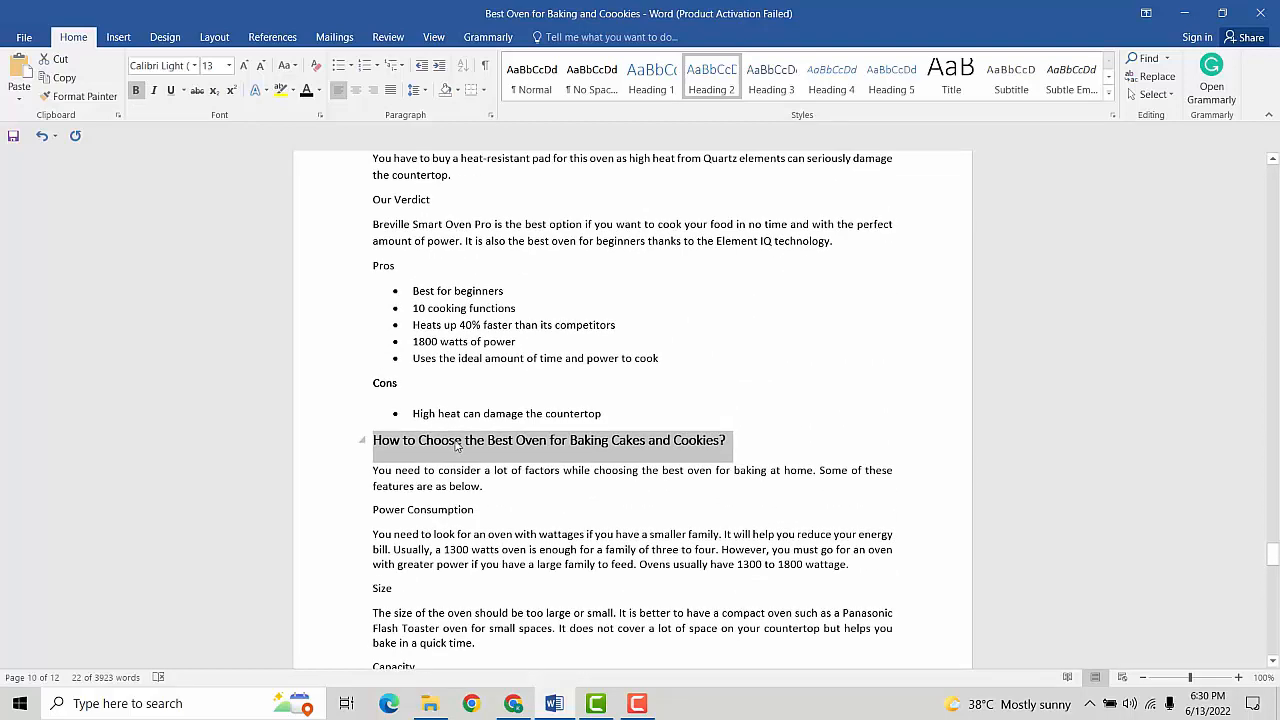
click(444, 446)
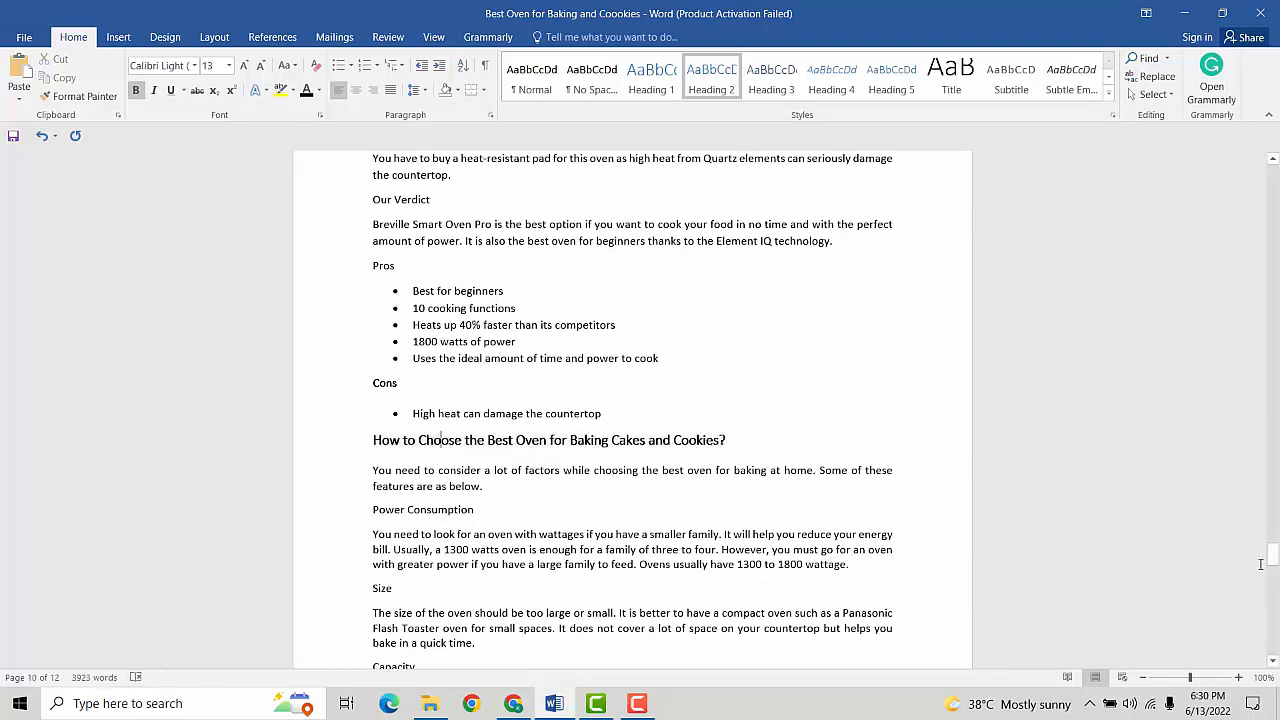
drag(1272, 556, 1272, 188)
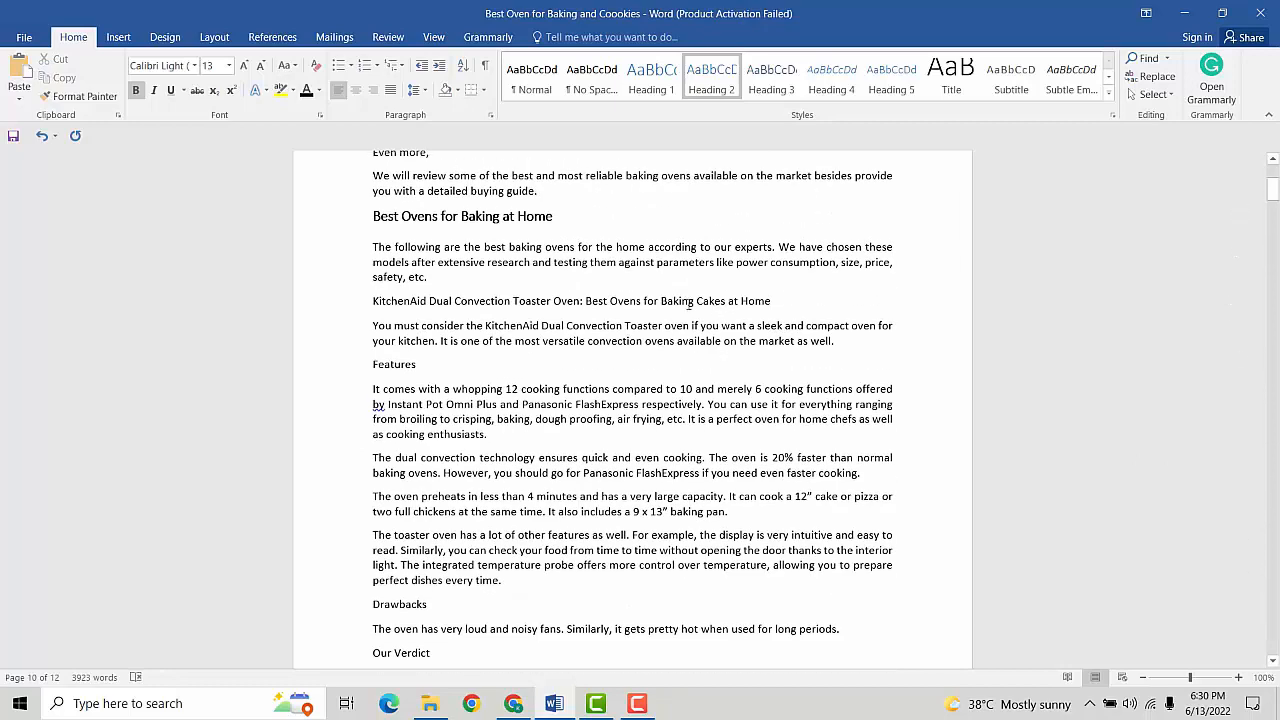
scroll(579, 341, up, 1)
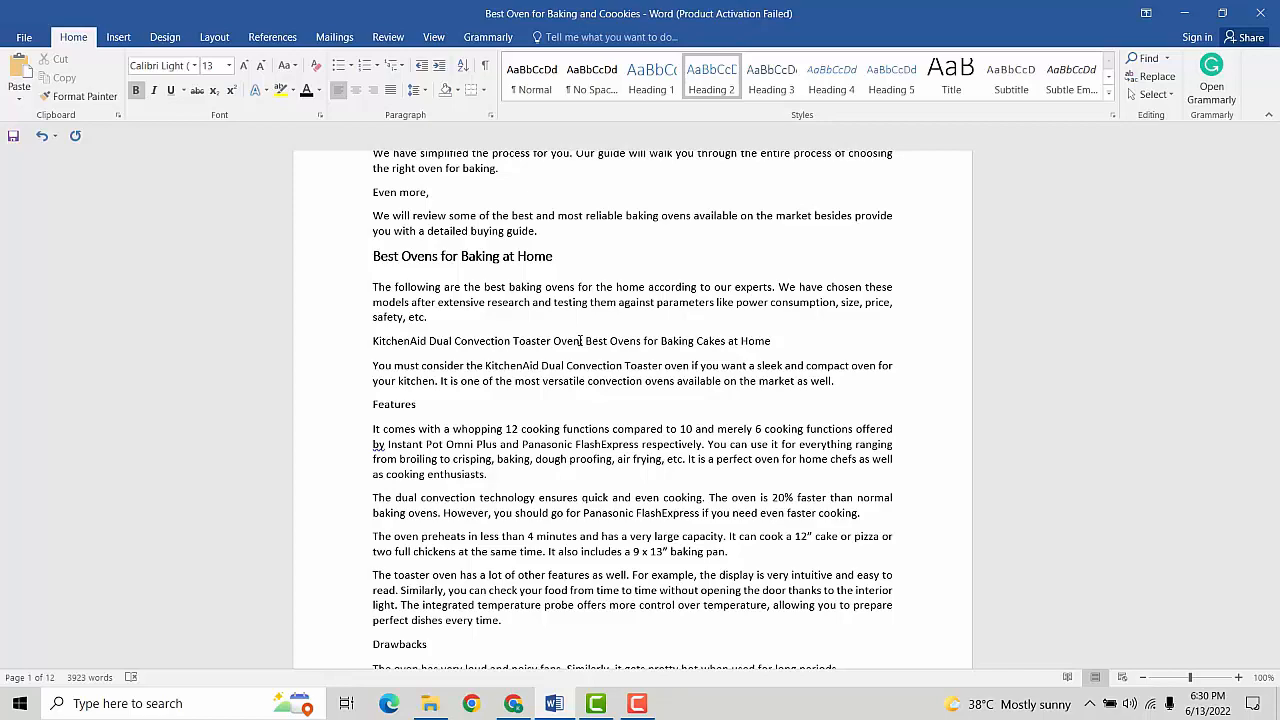
Look through the oven product headings from "KitchenAid Dual Convection Toaster Oven" down to "Instant Pot Omni Plus 10-in-1 Toaster Oven" and back.
text(:)
click(533, 342)
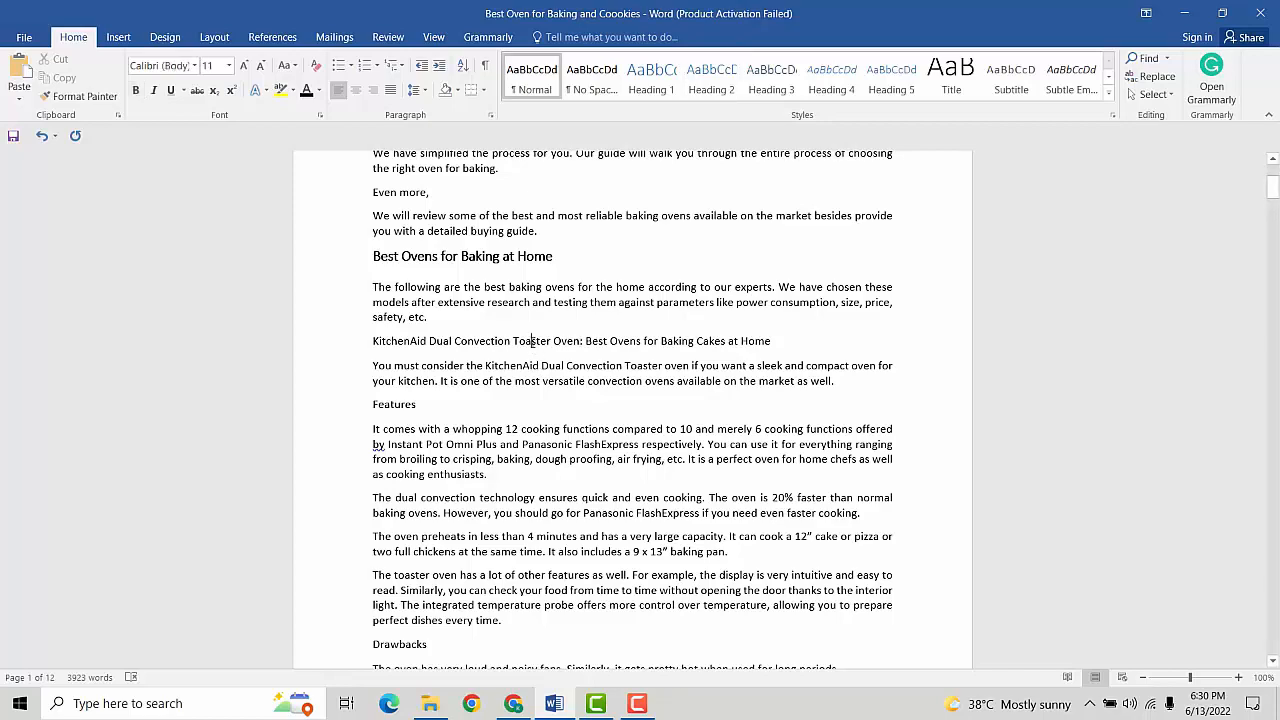
scroll(533, 343, down, 11)
scroll(533, 343, down, 12)
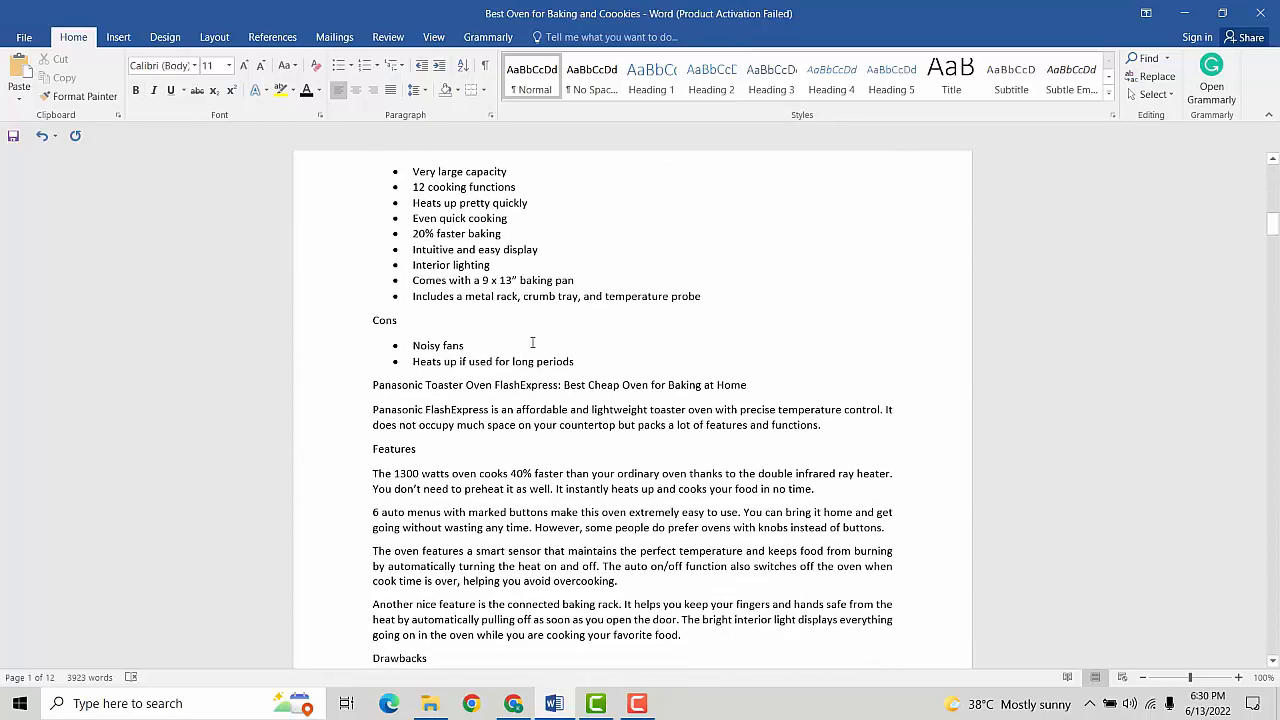
scroll(533, 343, down, 11)
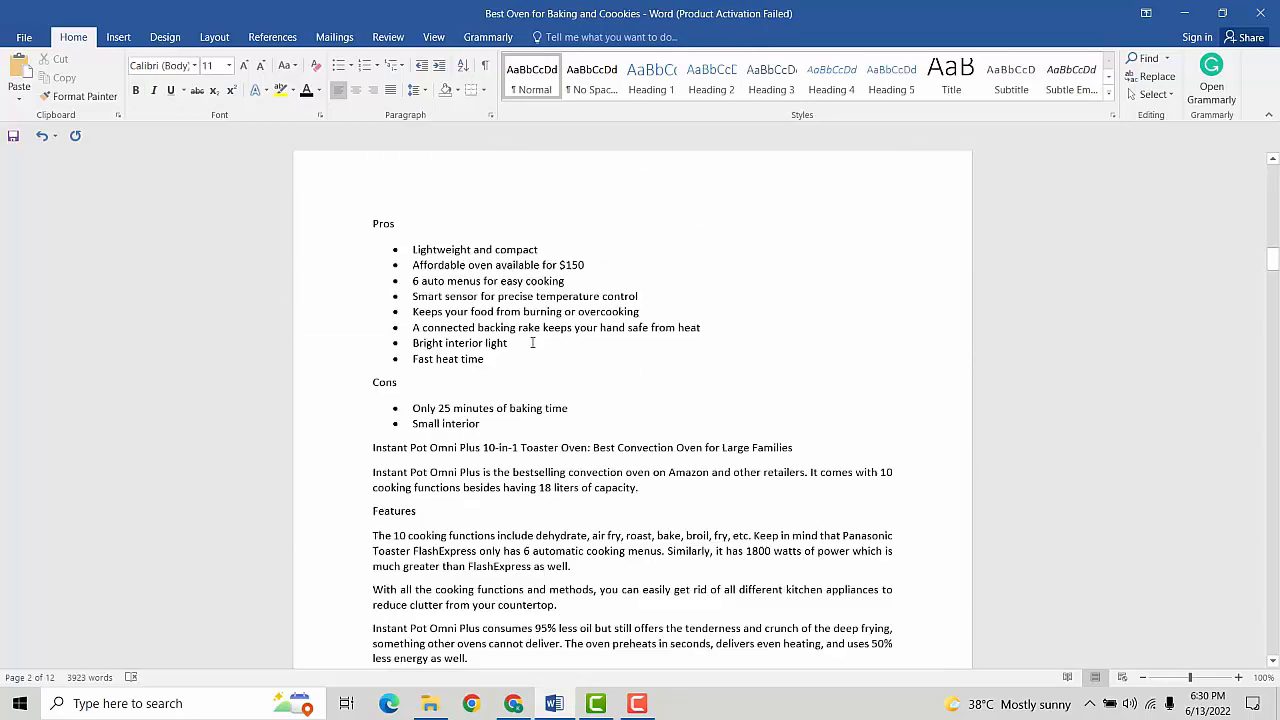
scroll(550, 340, up, 11)
scroll(556, 340, up, 15)
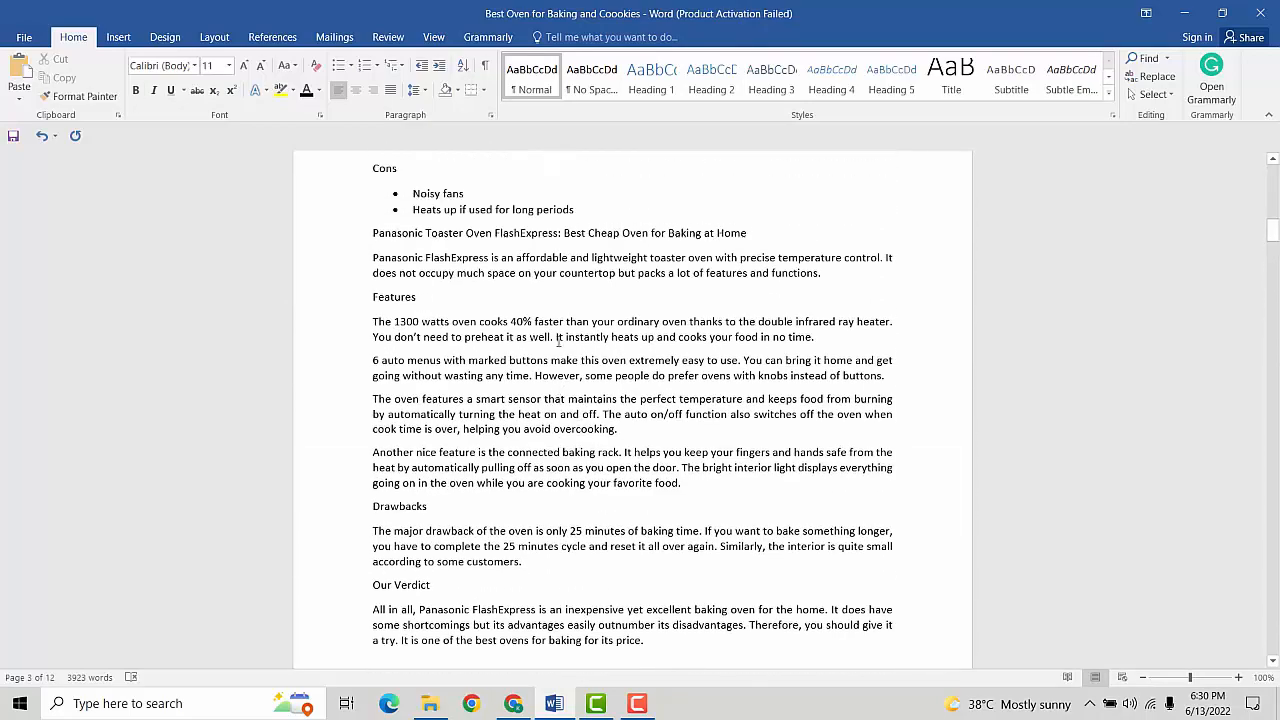
scroll(558, 341, up, 6)
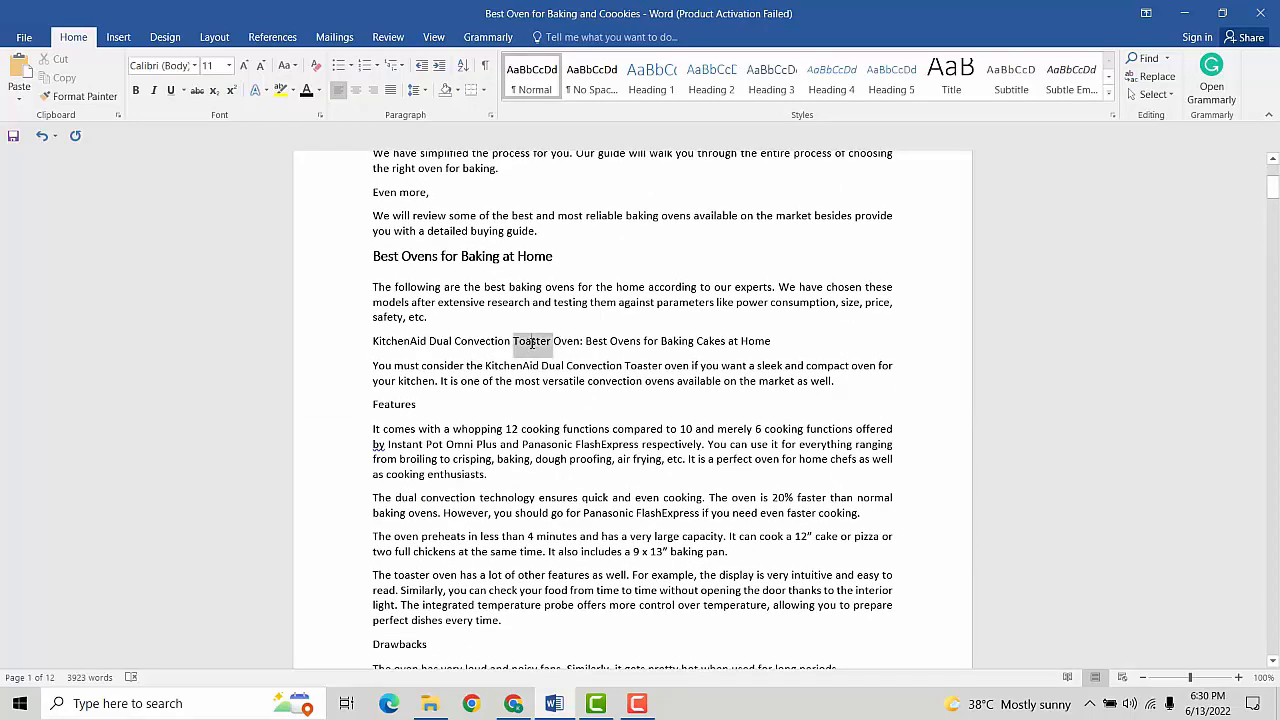
Select the KitchenAid, Panasonic FlashExpress, Instant Pot Omni Plus and Wisco 520 product heading lines together.
triple_click(532, 343)
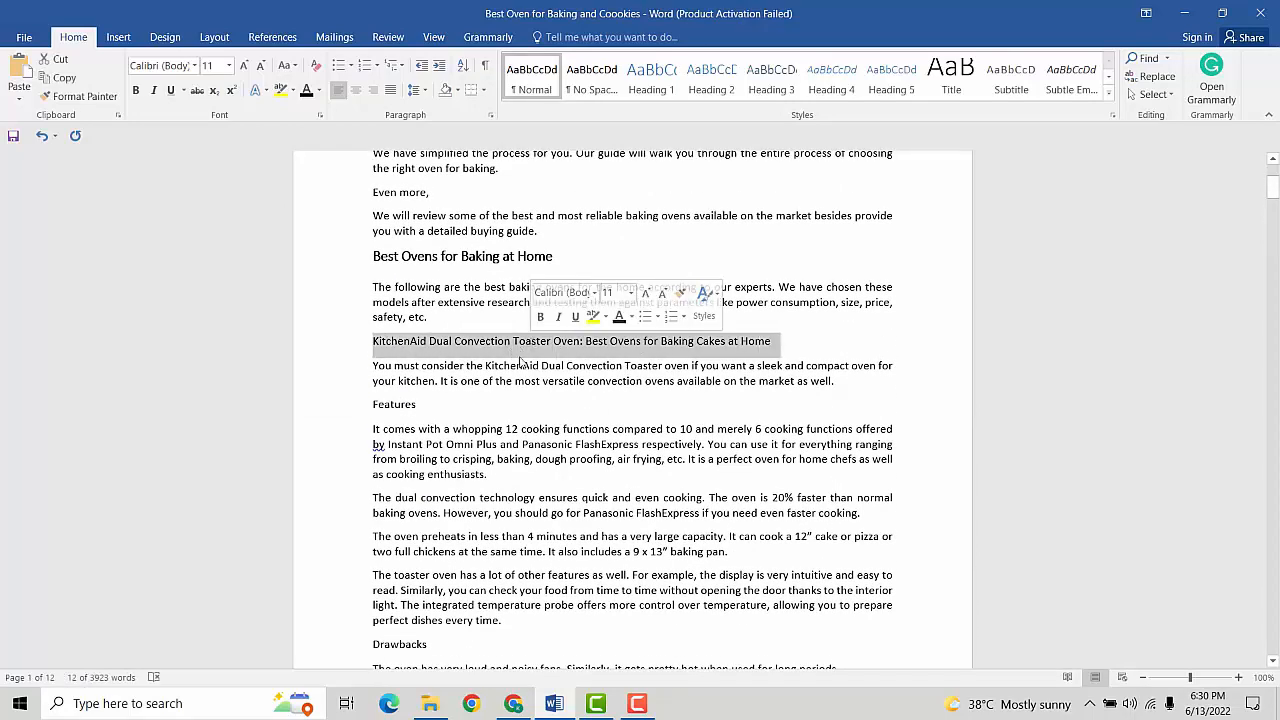
scroll(520, 362, down, 16)
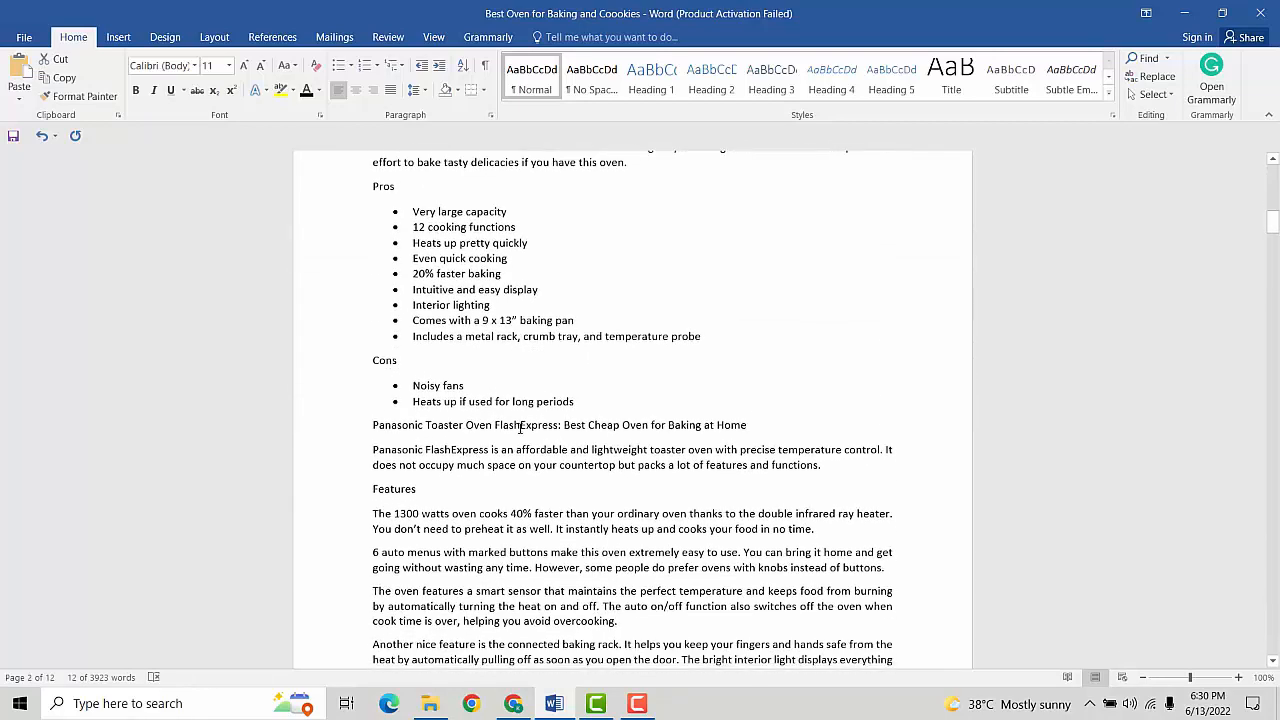
triple_click(519, 430)
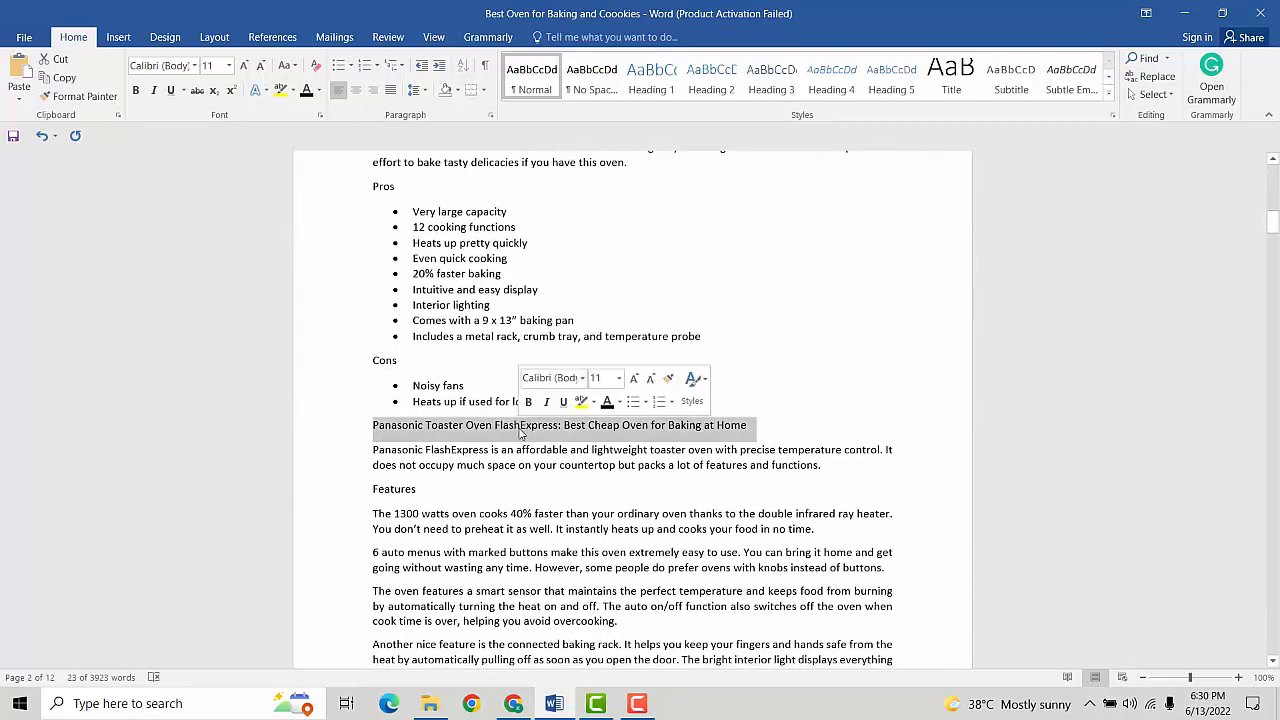
scroll(519, 430, down, 15)
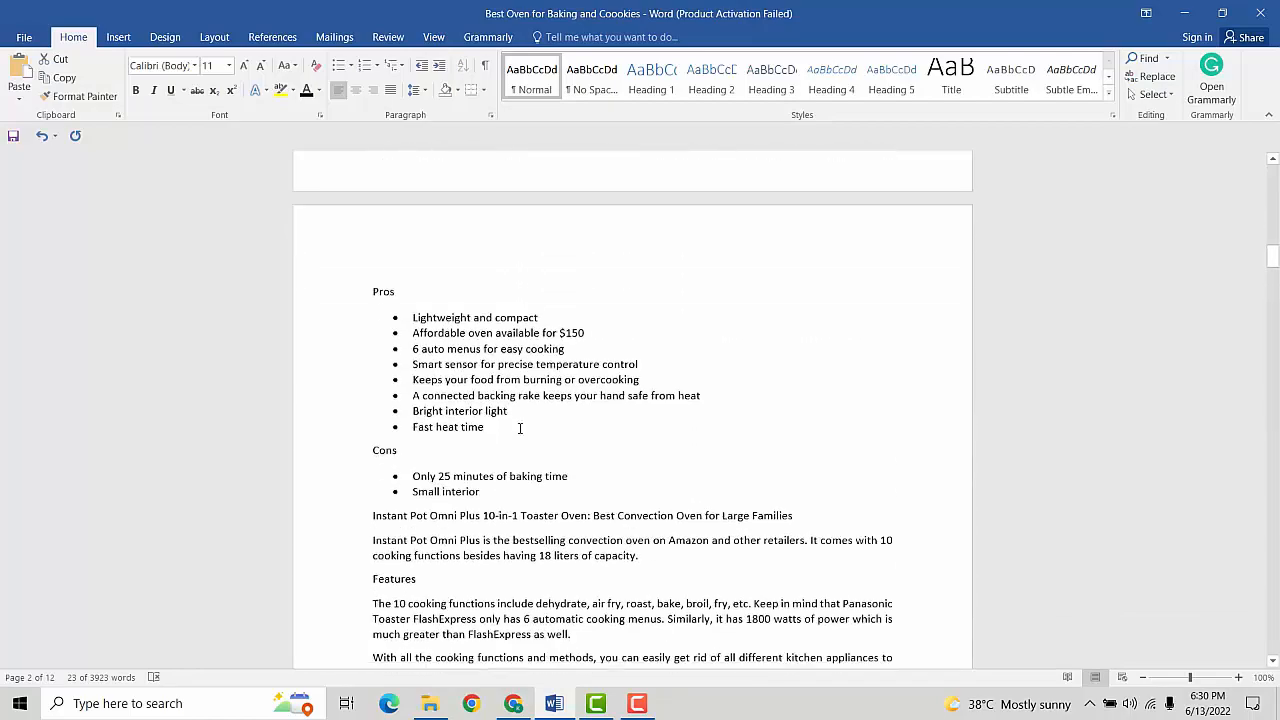
scroll(519, 428, down, 3)
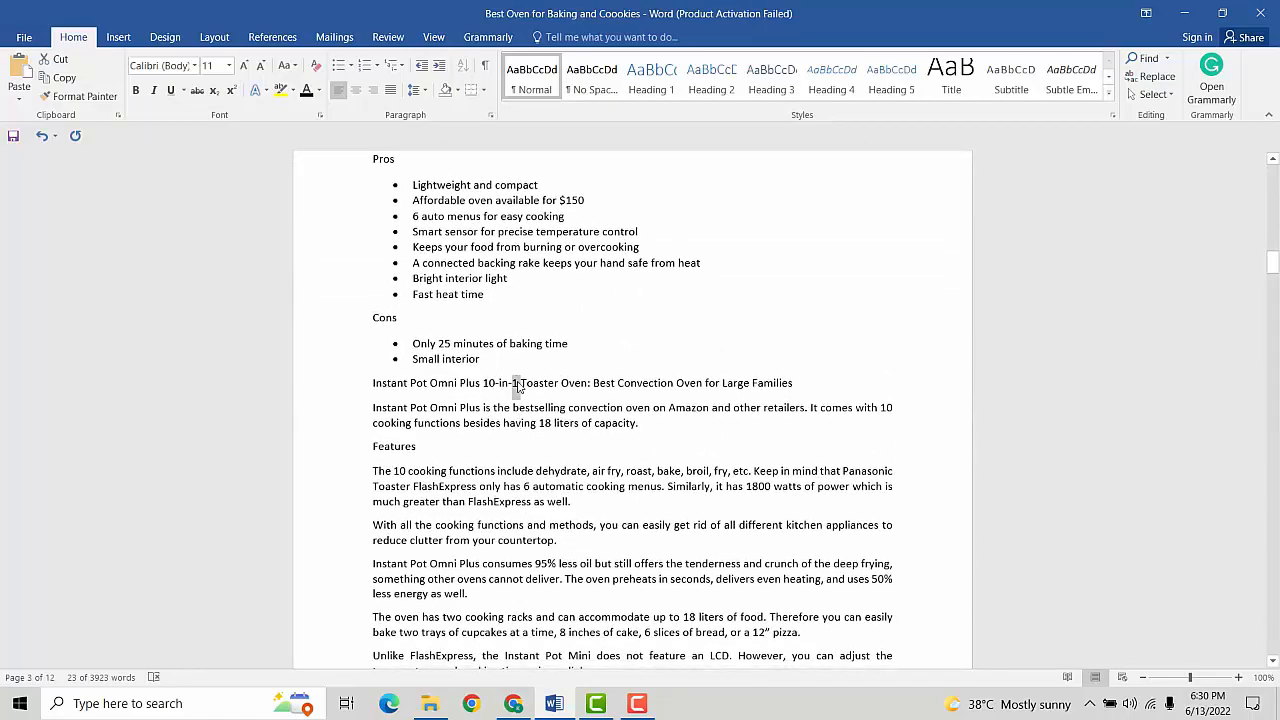
triple_click(519, 383)
scroll(518, 390, down, 19)
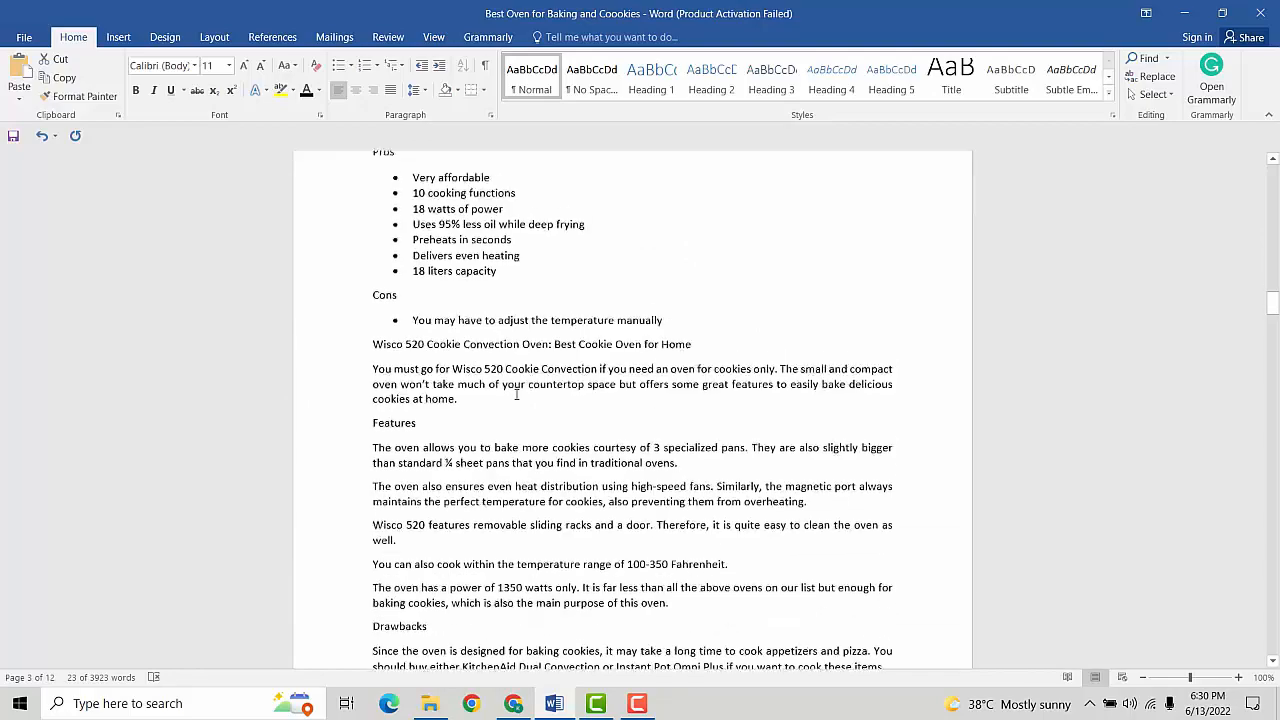
scroll(517, 395, down, 1)
triple_click(507, 323)
Add the BLACK + DECKER, Cuisineart Chef's and DAWAD Air Fryer product heading lines to the selection.
scroll(508, 330, down, 18)
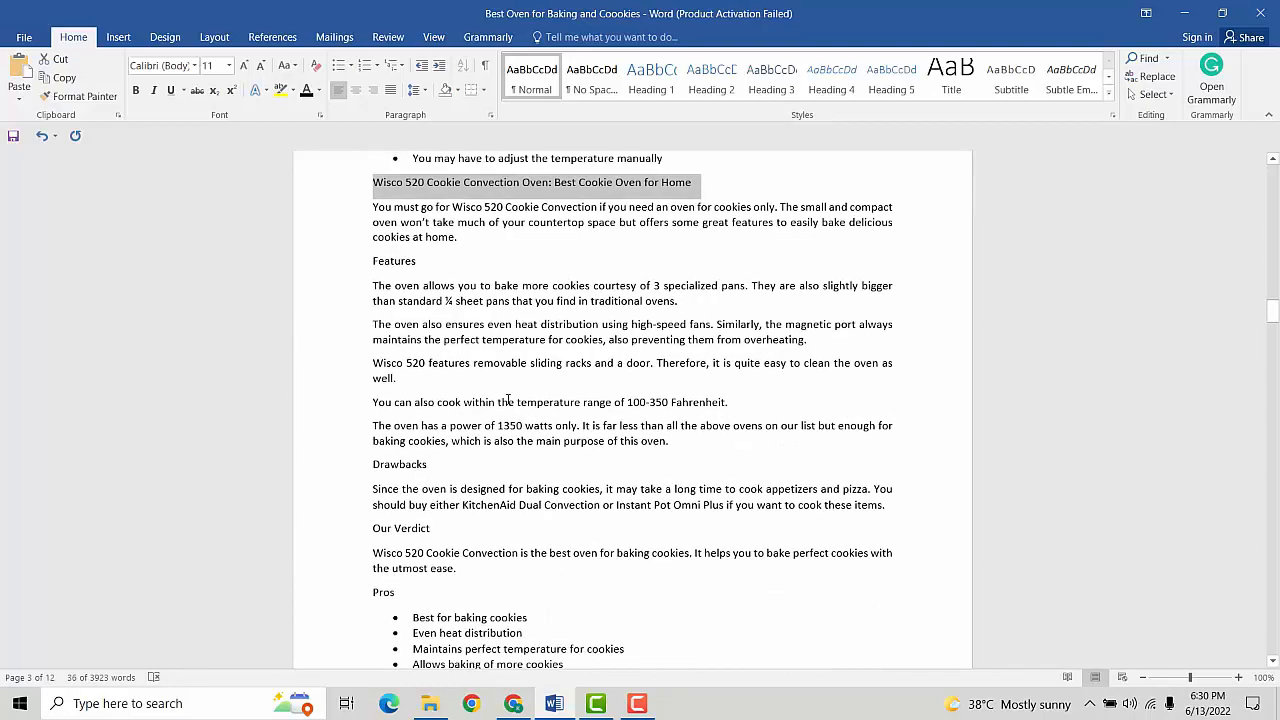
scroll(505, 395, down, 1)
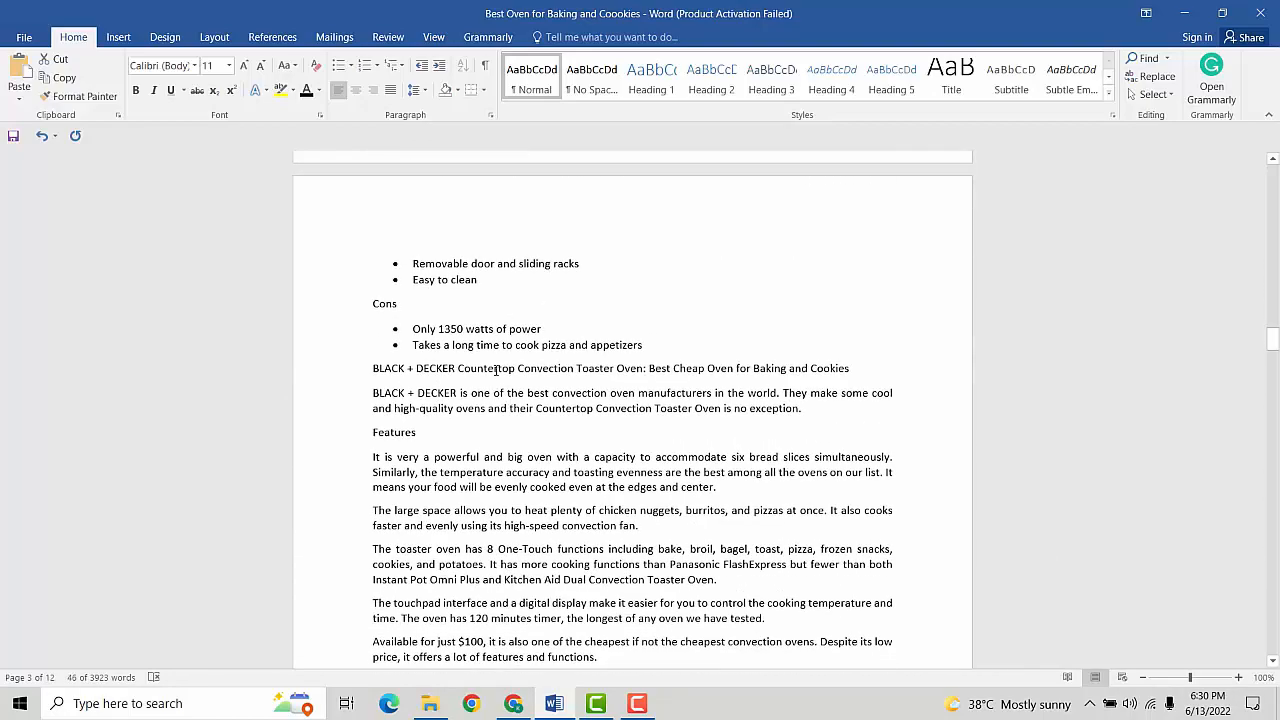
ctrl+click(497, 370)
scroll(498, 375, down, 15)
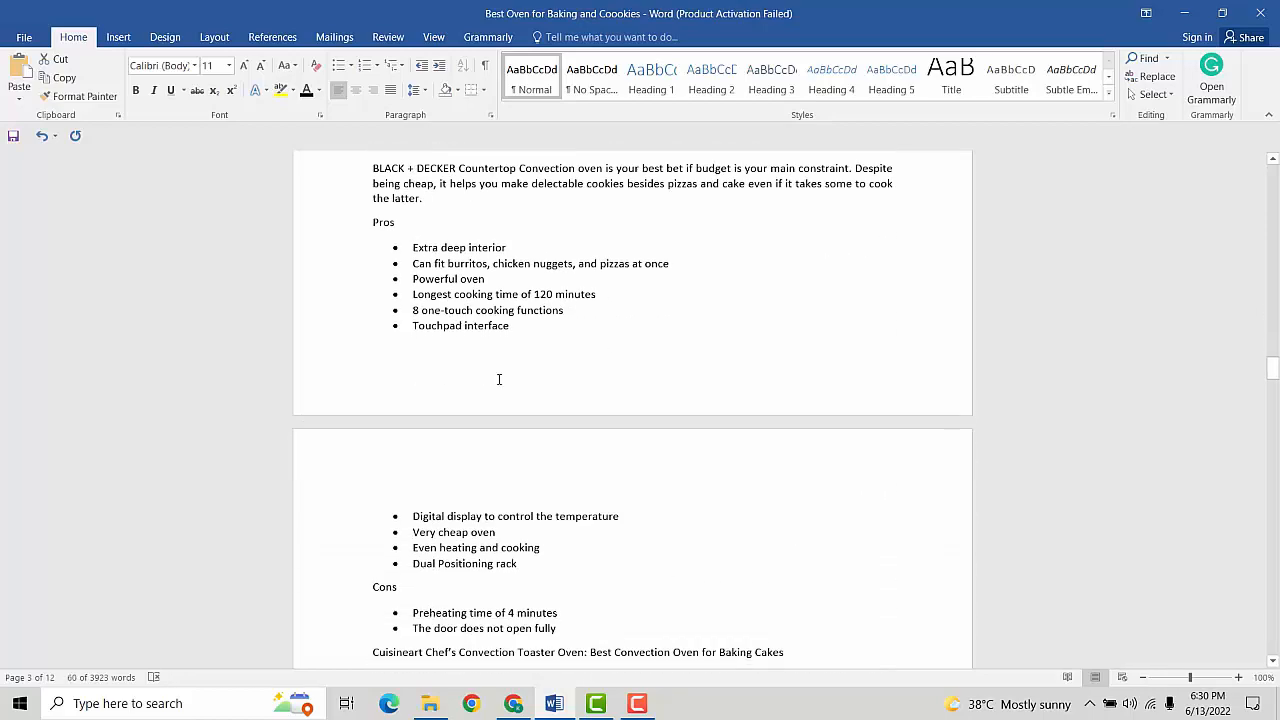
scroll(500, 379, down, 5)
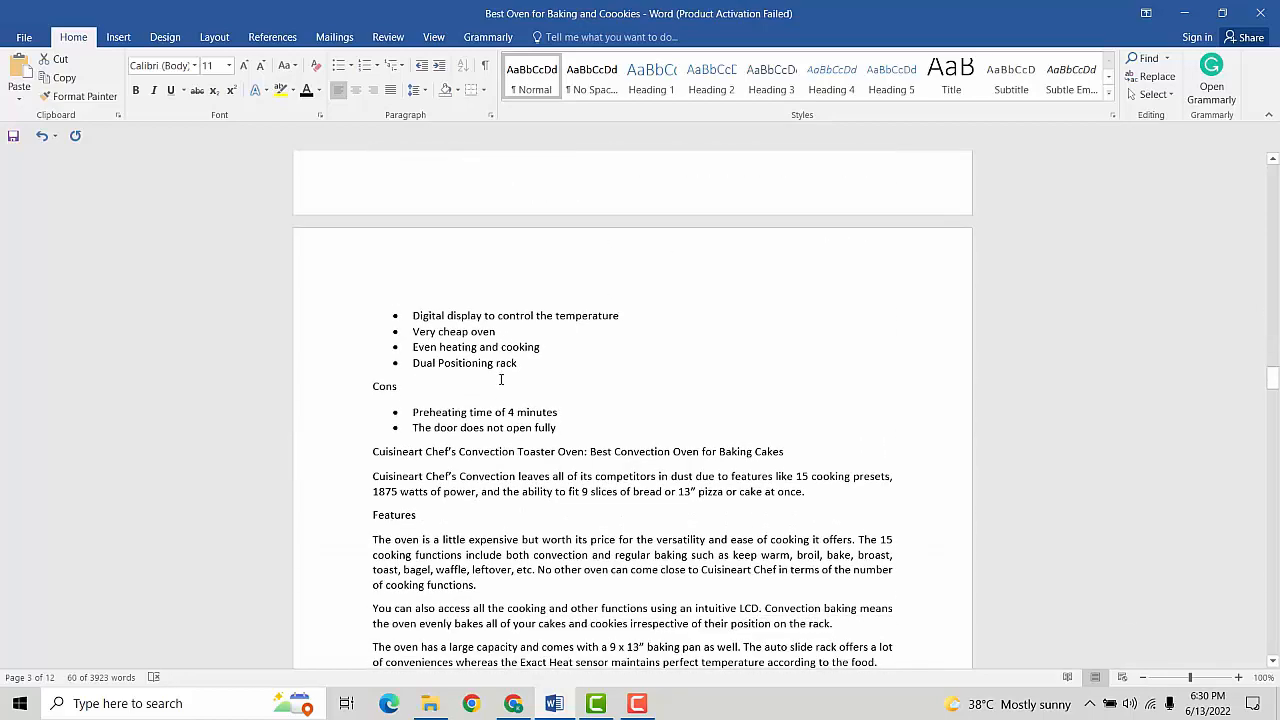
ctrl+click(504, 451)
scroll(504, 450, down, 18)
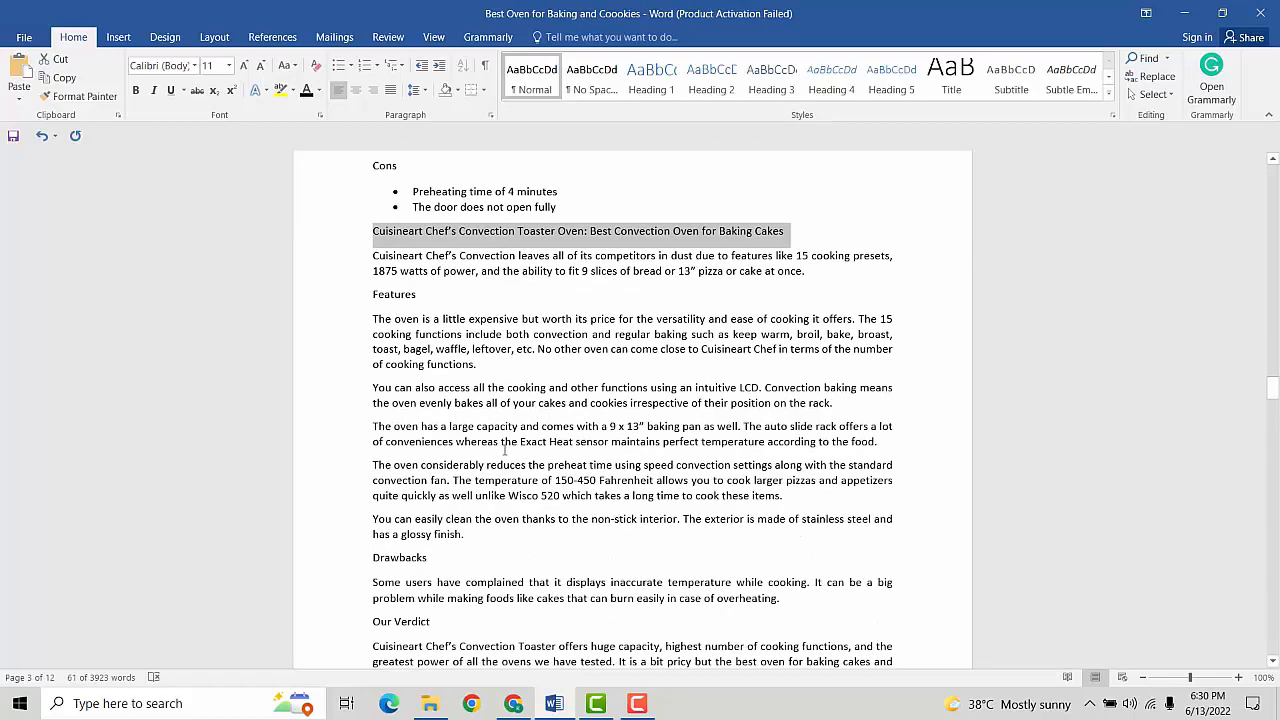
scroll(504, 450, down, 11)
scroll(505, 369, up, 3)
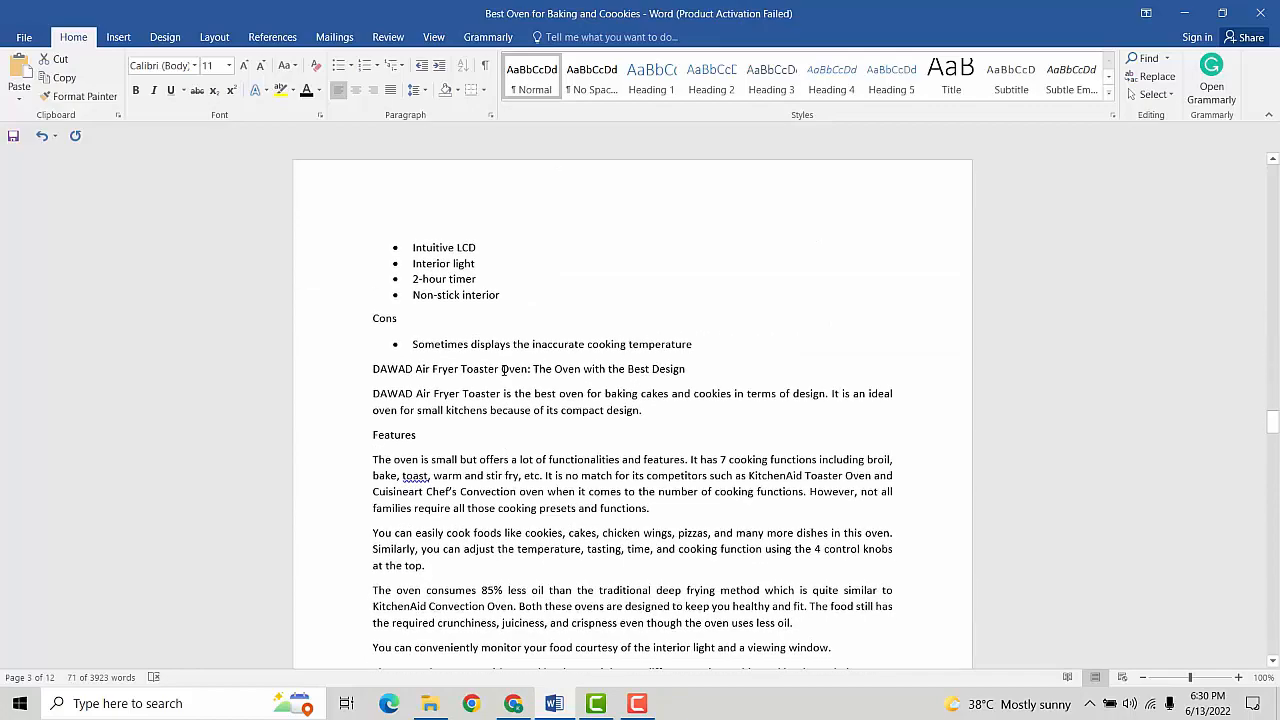
ctrl+click(495, 373)
Add the Oster Extra Large, Oster French and Breville Smart Oven Pro product heading lines to the selection.
scroll(500, 380, down, 19)
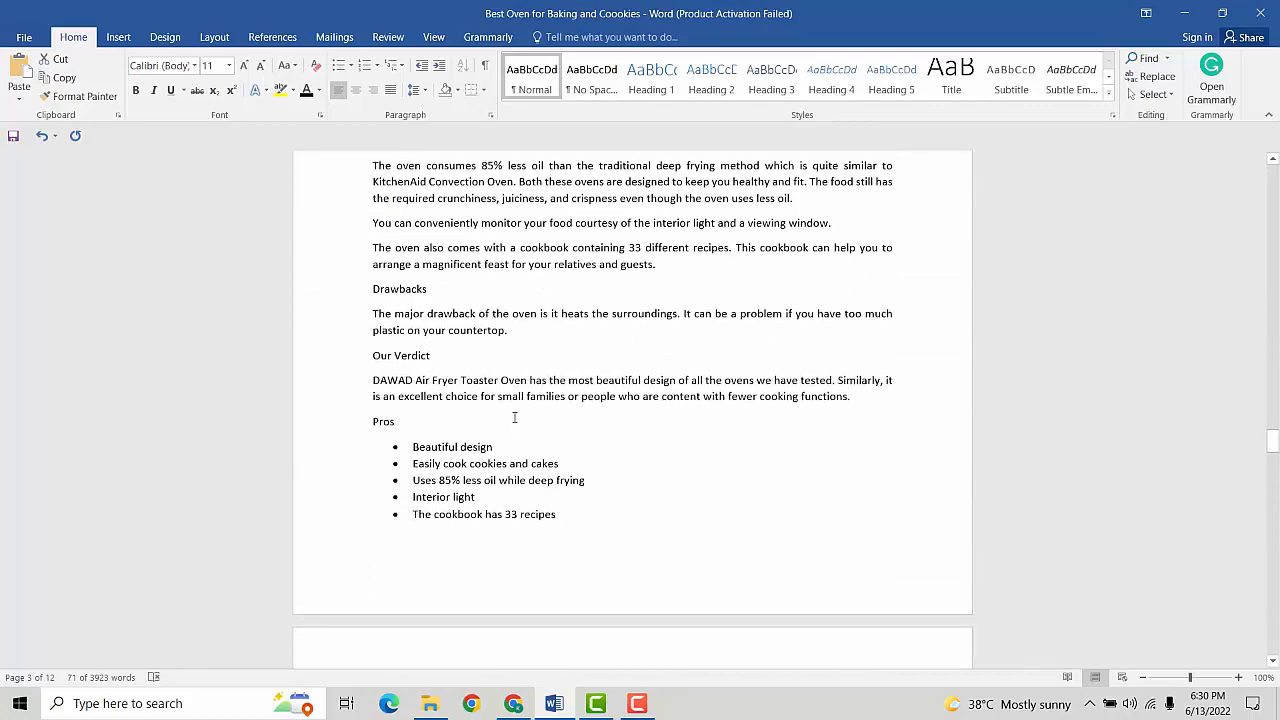
scroll(515, 417, down, 3)
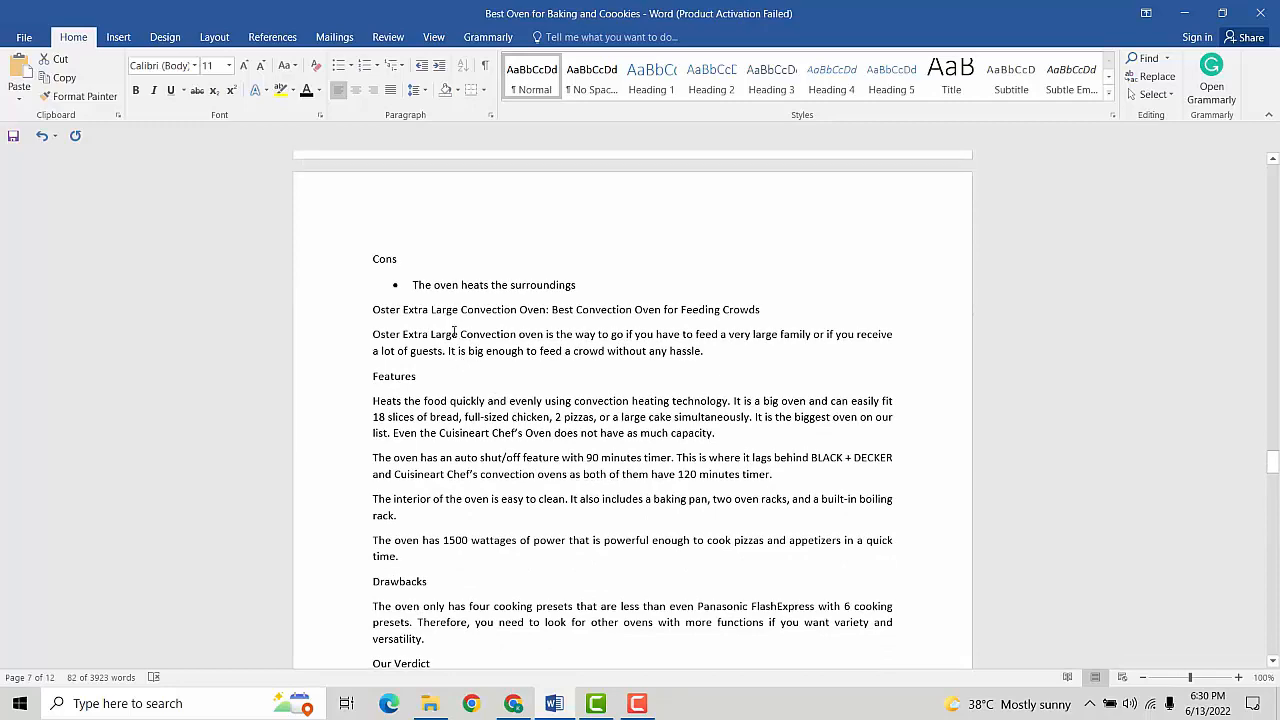
ctrl+click(457, 309)
scroll(486, 451, down, 8)
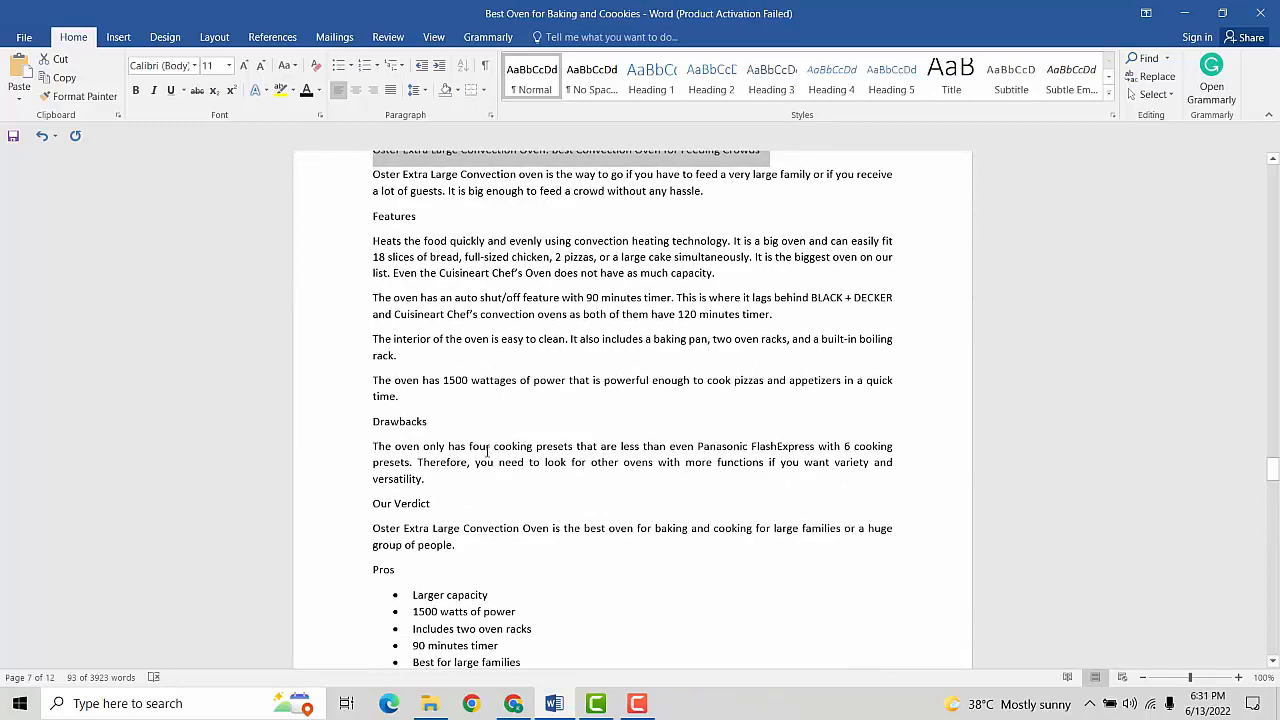
scroll(487, 451, down, 9)
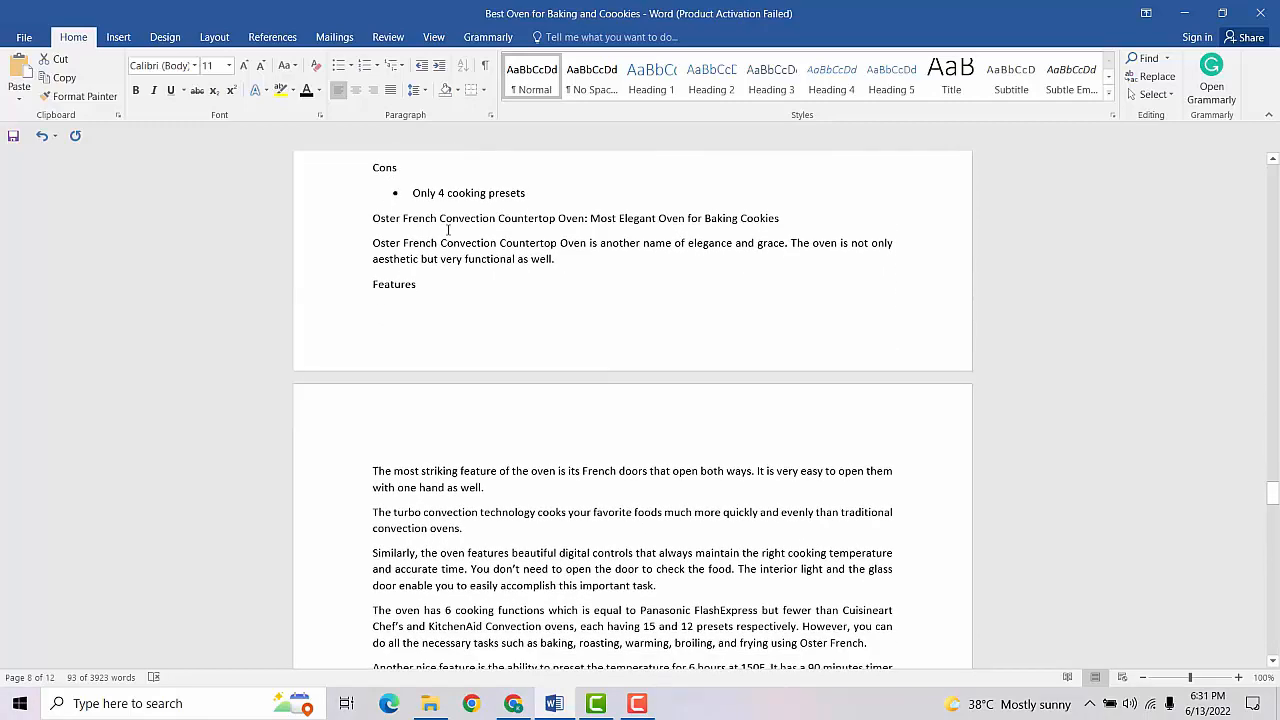
scroll(474, 261, down, 18)
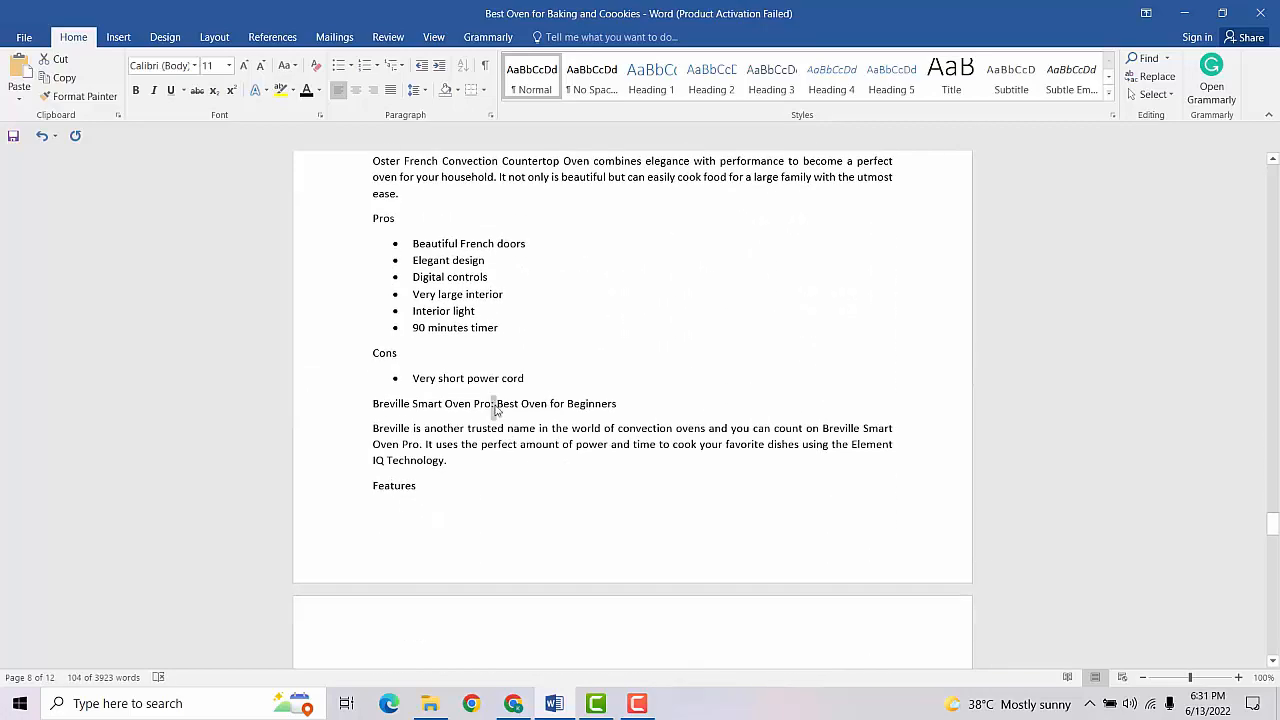
Recheck the selected product headings back up to the KitchenAid one and apply the Heading 3 style to all of them.
scroll(922, 481, up, 5)
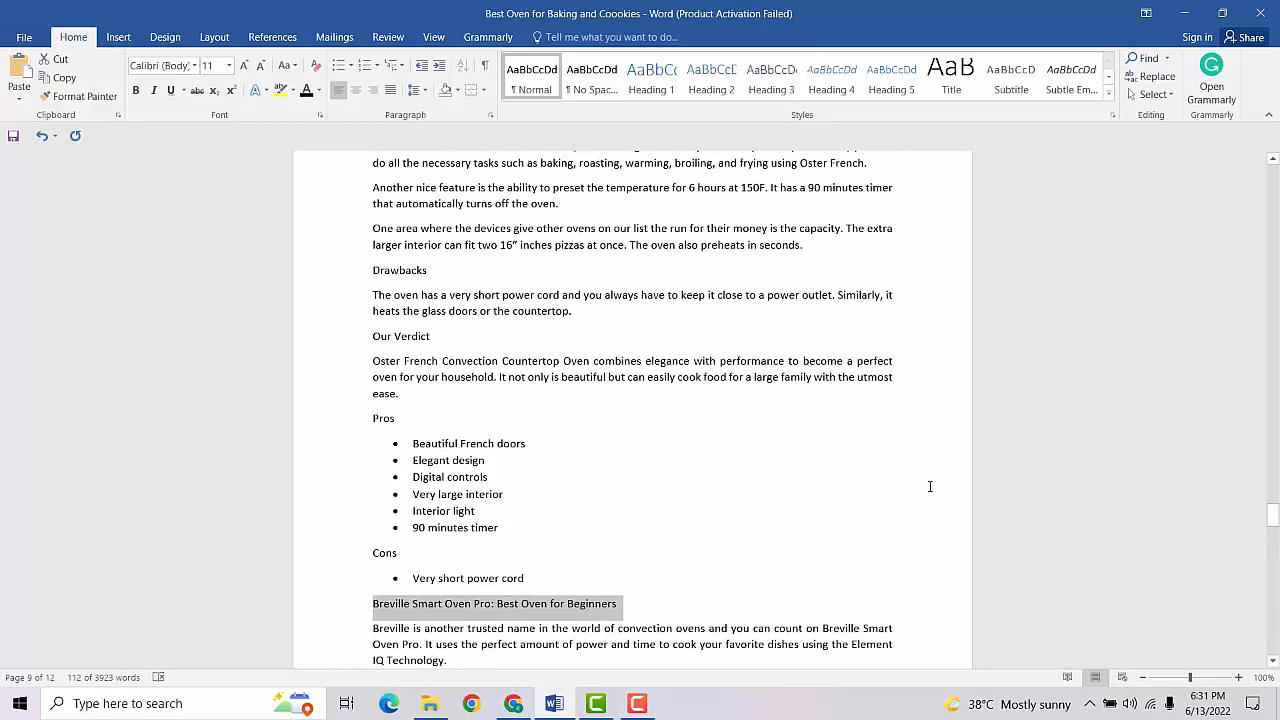
scroll(930, 486, up, 20)
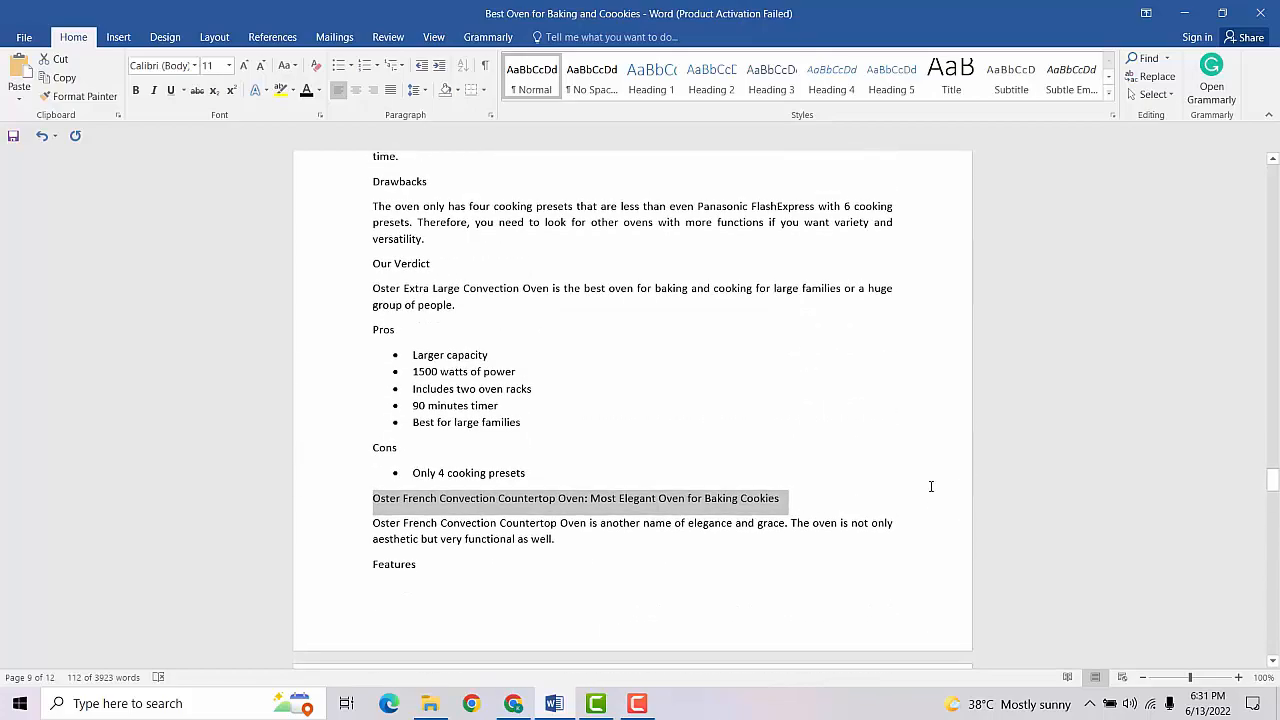
scroll(930, 486, up, 20)
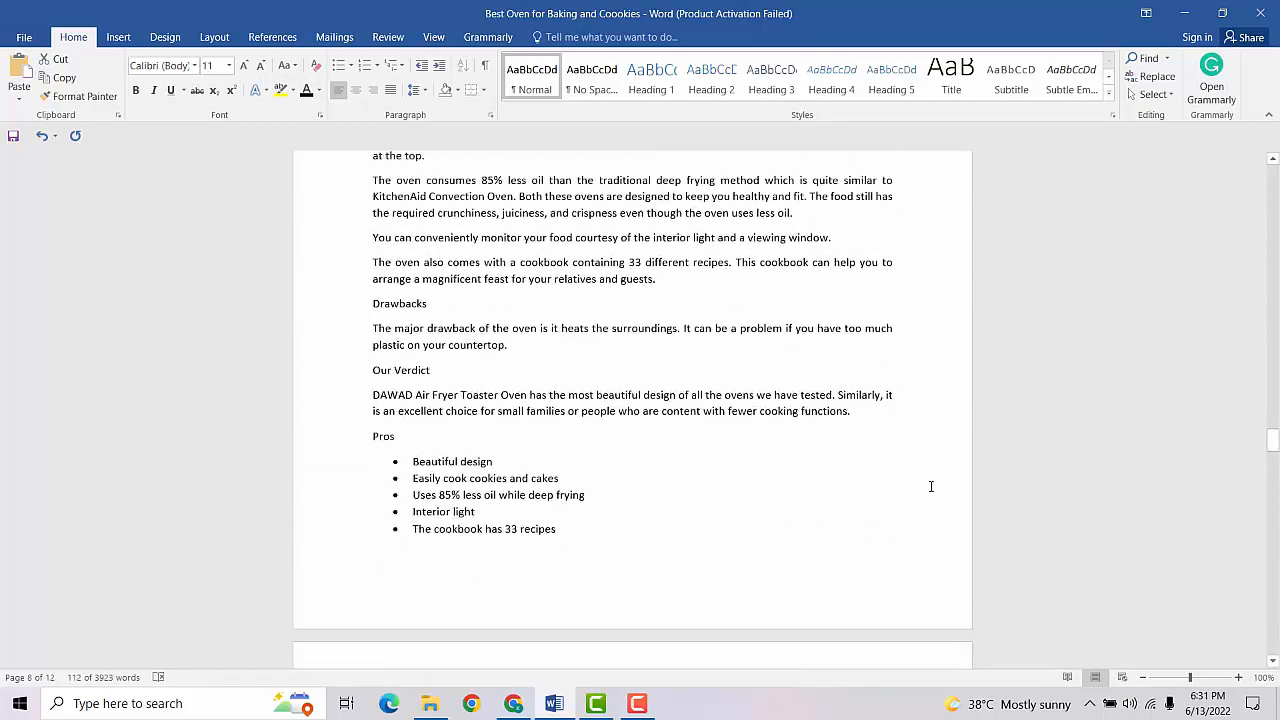
scroll(930, 486, up, 20)
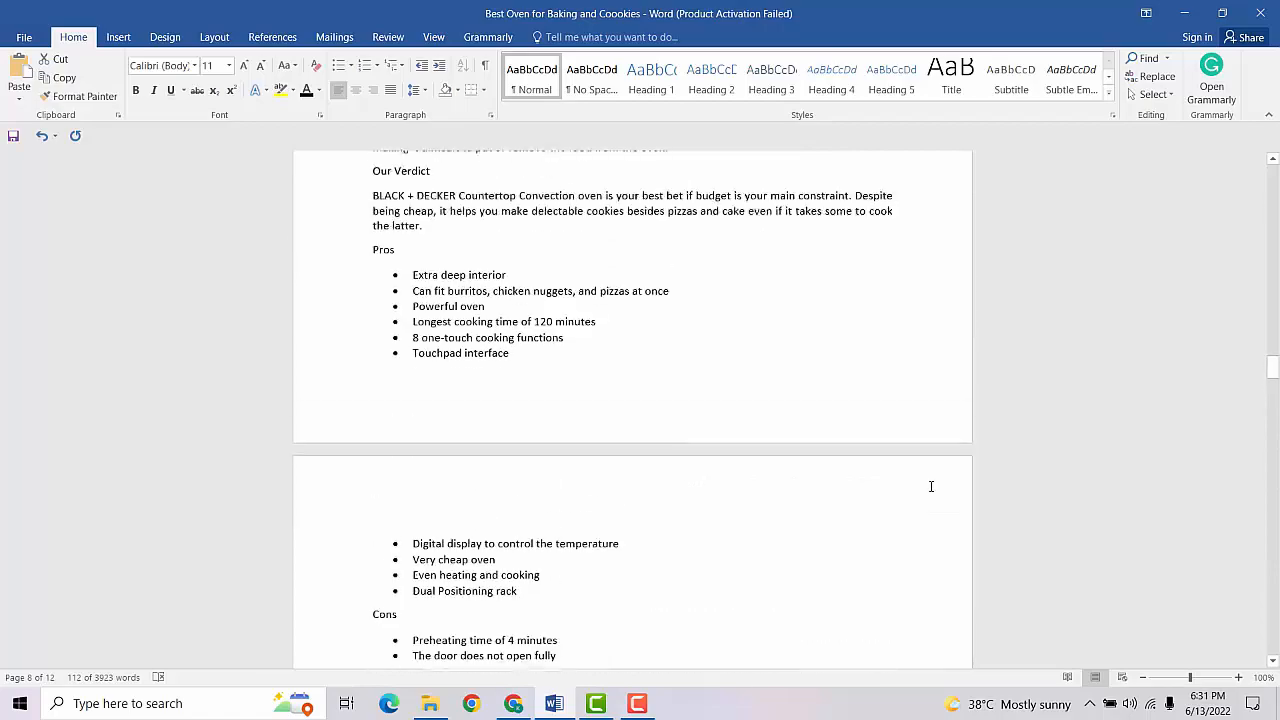
scroll(930, 486, up, 20)
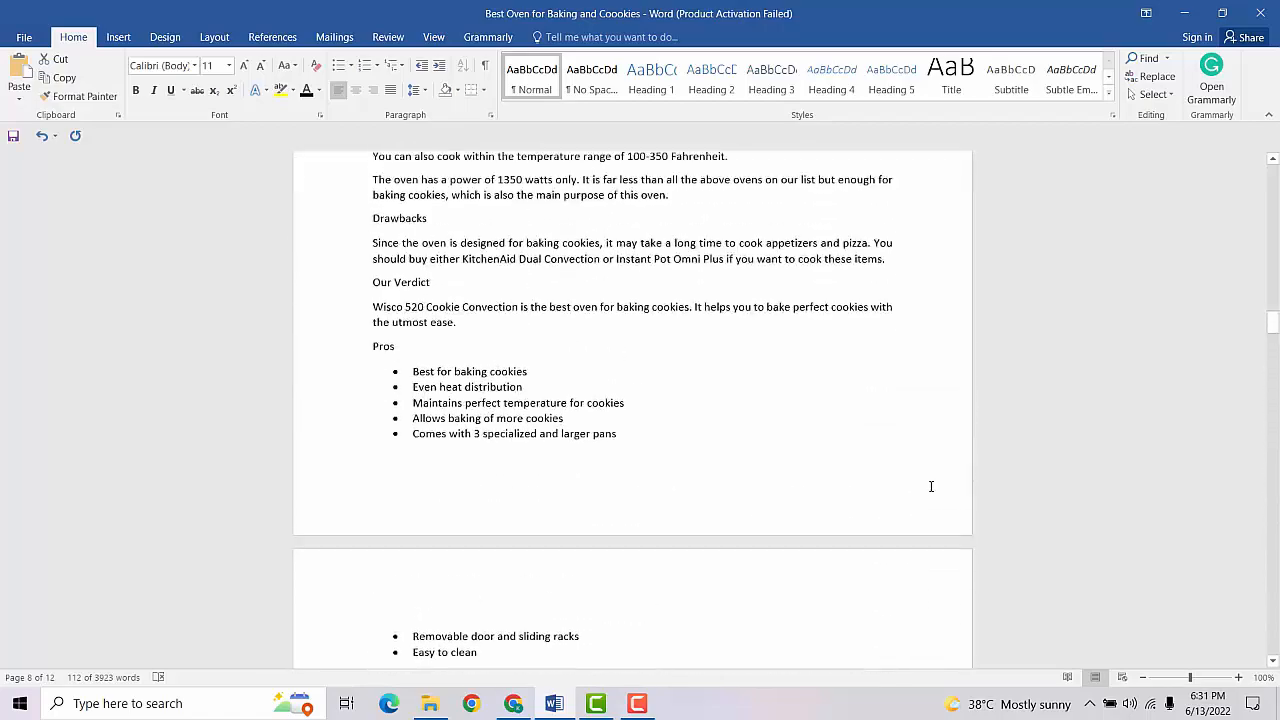
scroll(930, 486, up, 20)
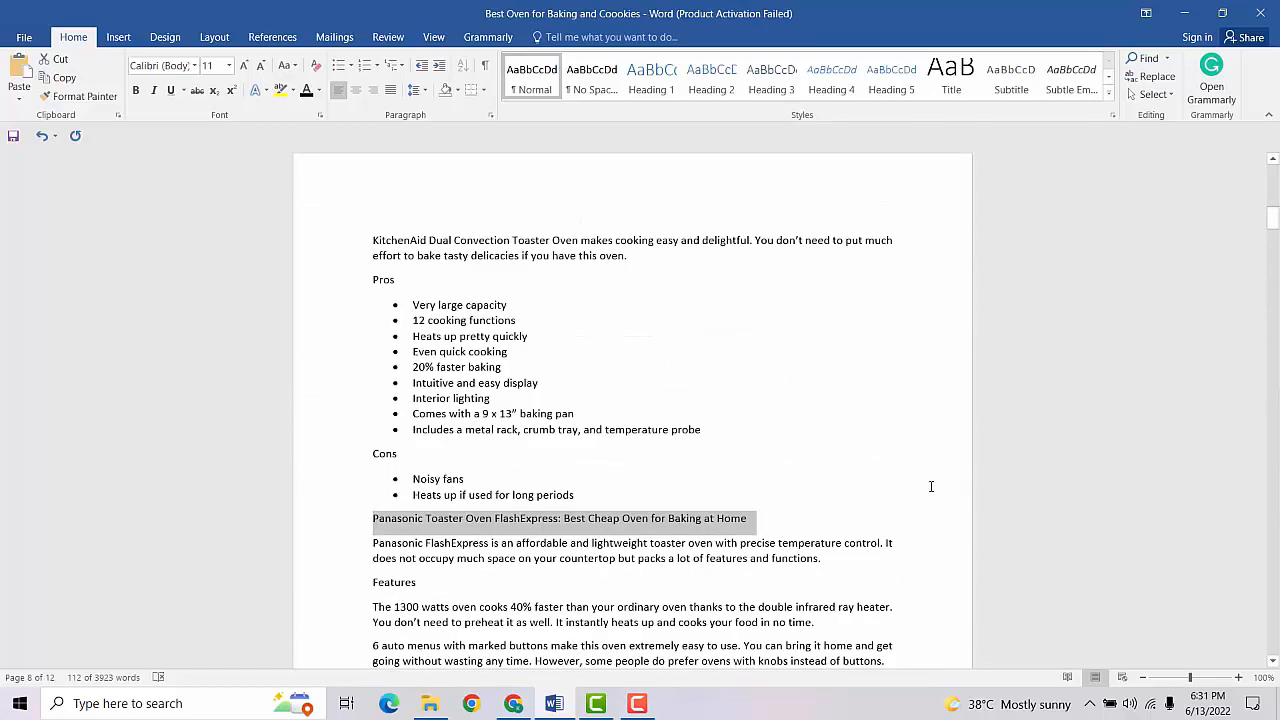
scroll(930, 486, up, 10)
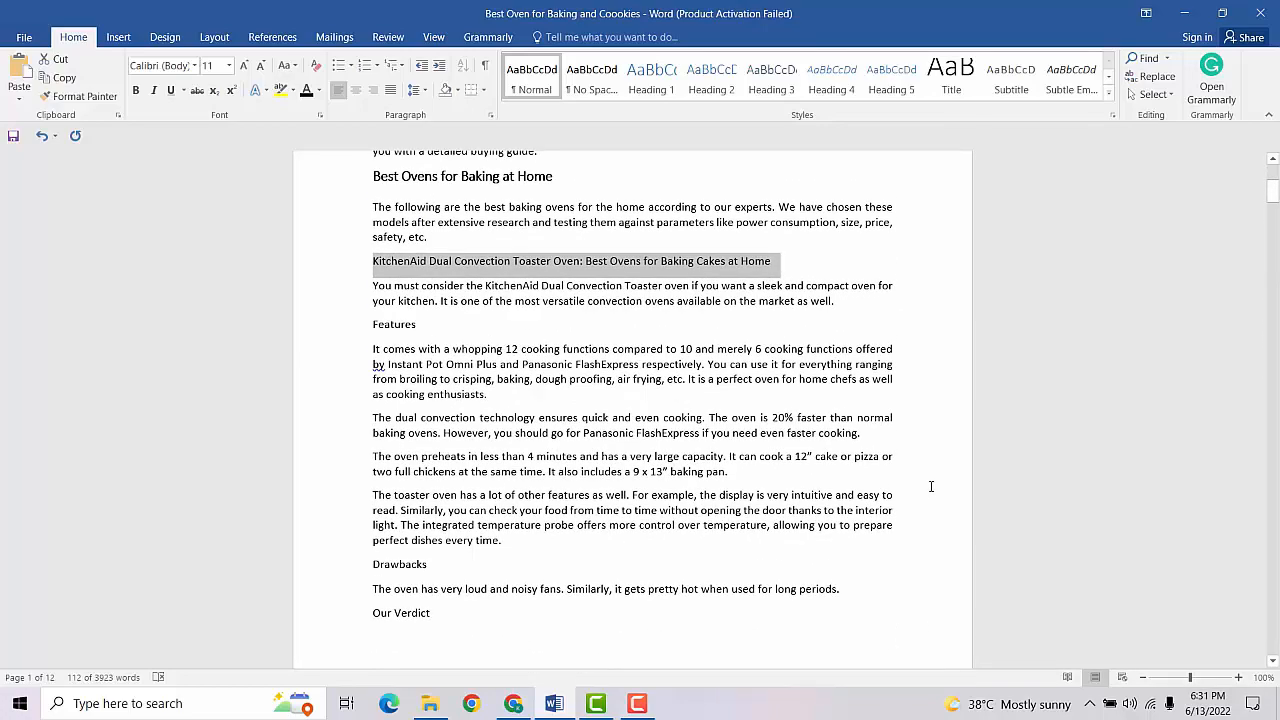
click(771, 82)
Check the Heading 3 product headings through the article and add space after the paragraph to all of them.
scroll(467, 165, down, 15)
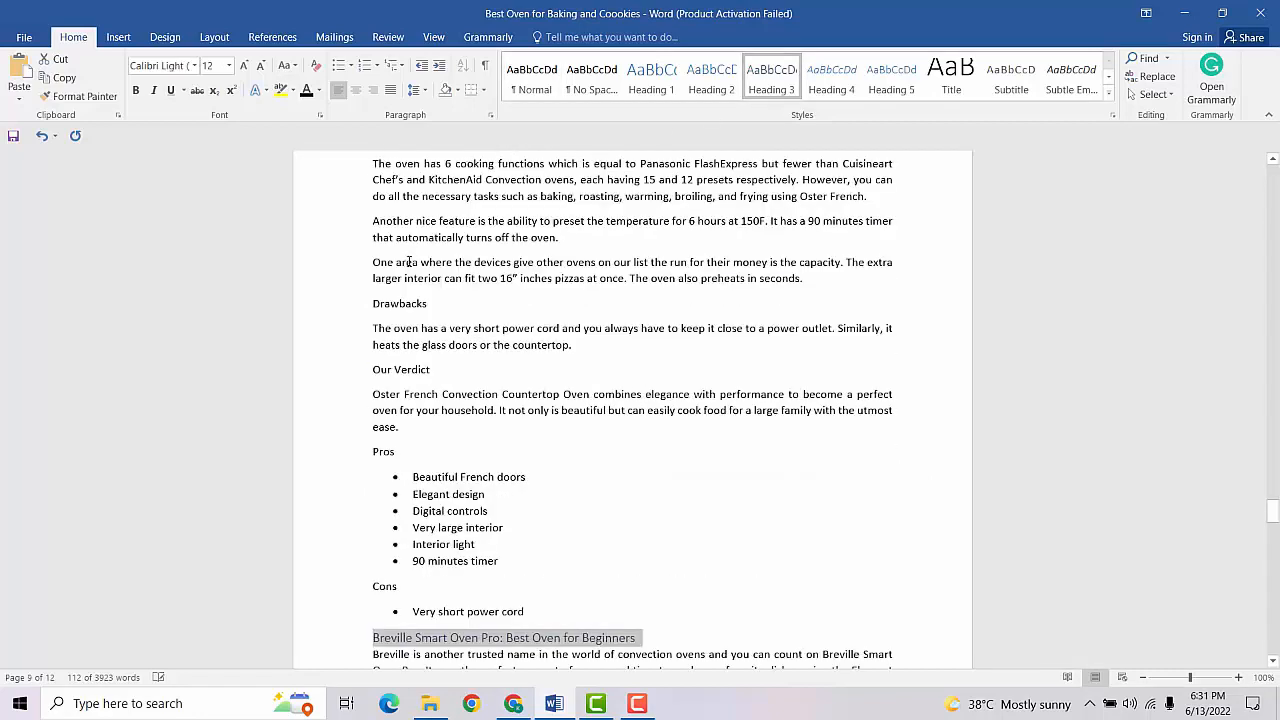
scroll(677, 408, up, 10)
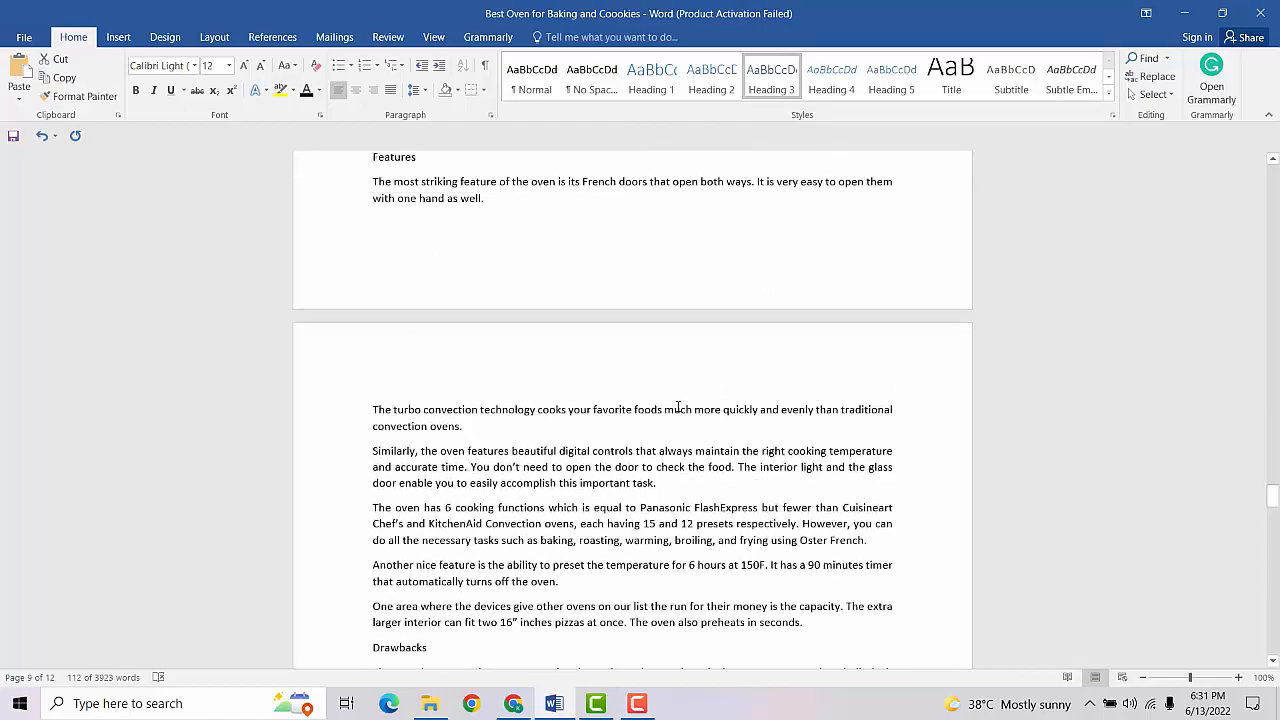
scroll(677, 406, up, 20)
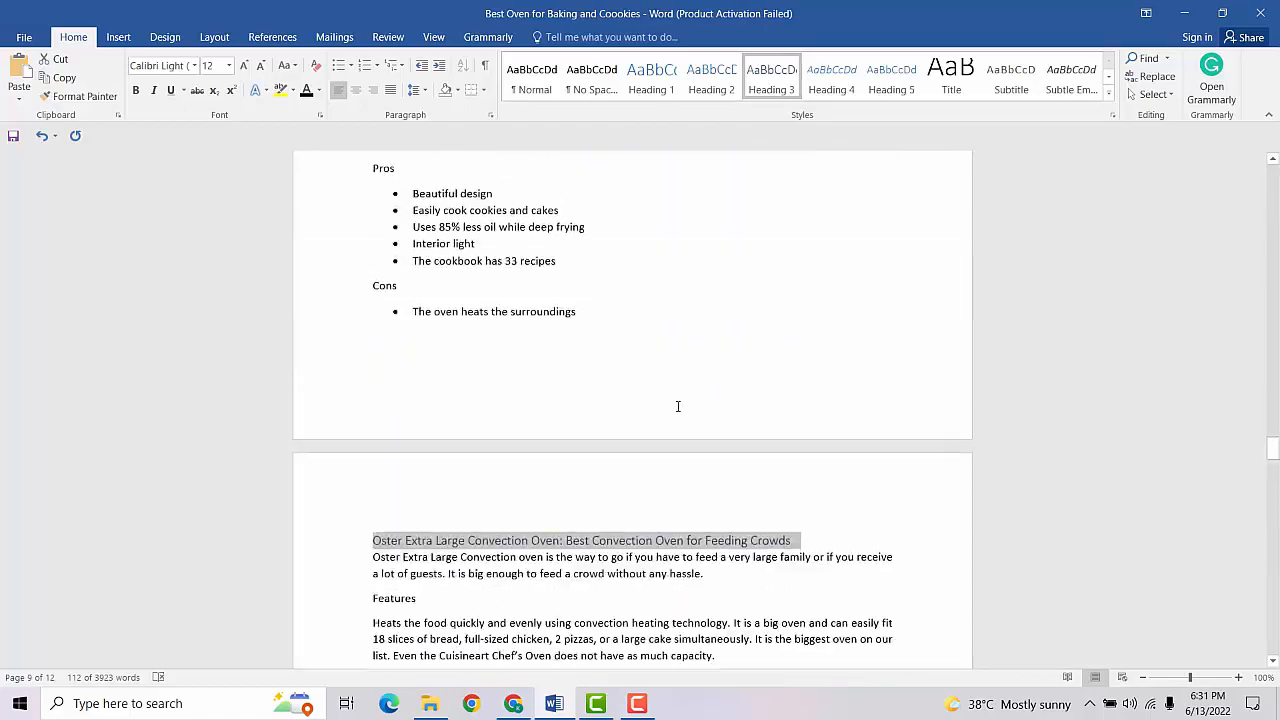
scroll(677, 406, up, 20)
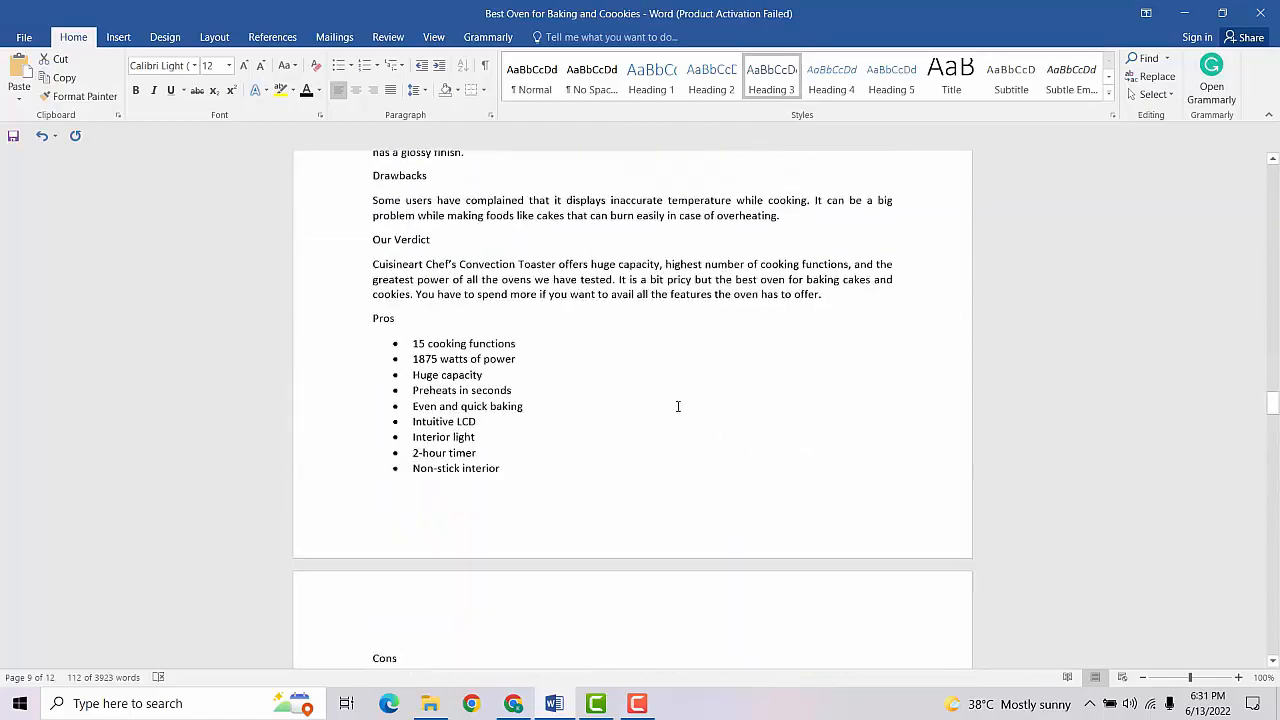
scroll(677, 406, up, 20)
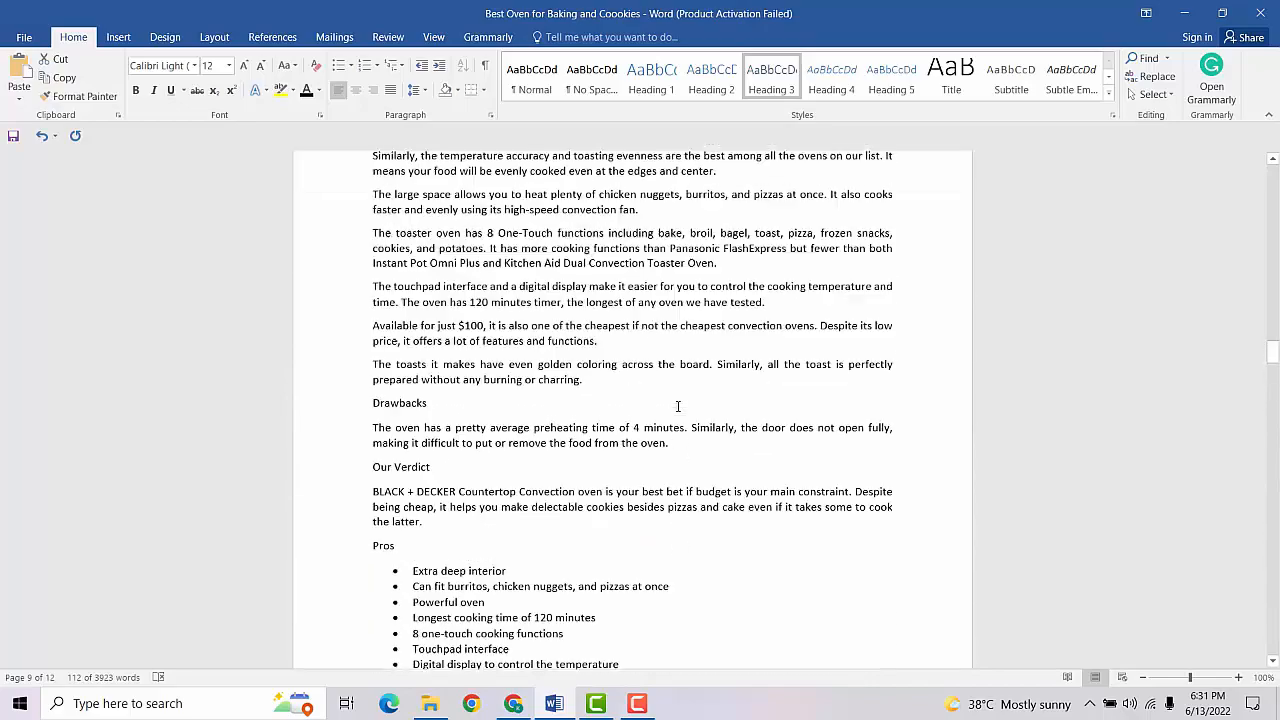
scroll(677, 406, up, 20)
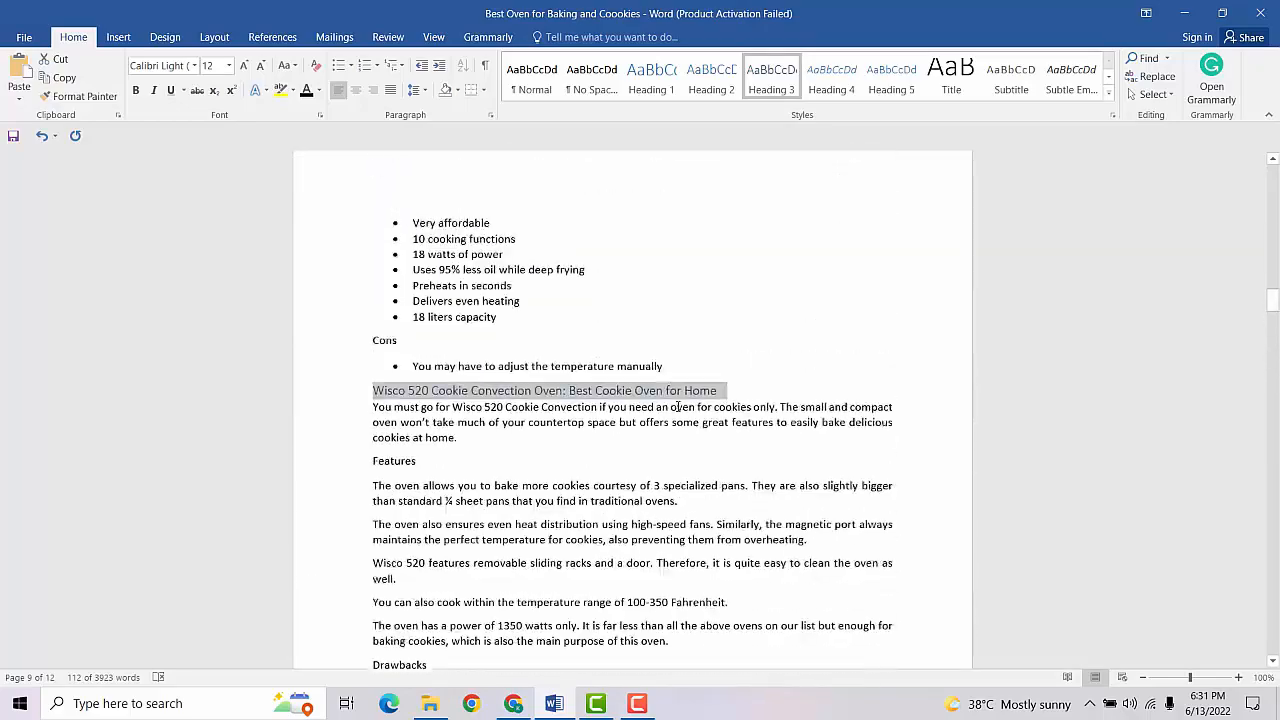
scroll(677, 406, up, 20)
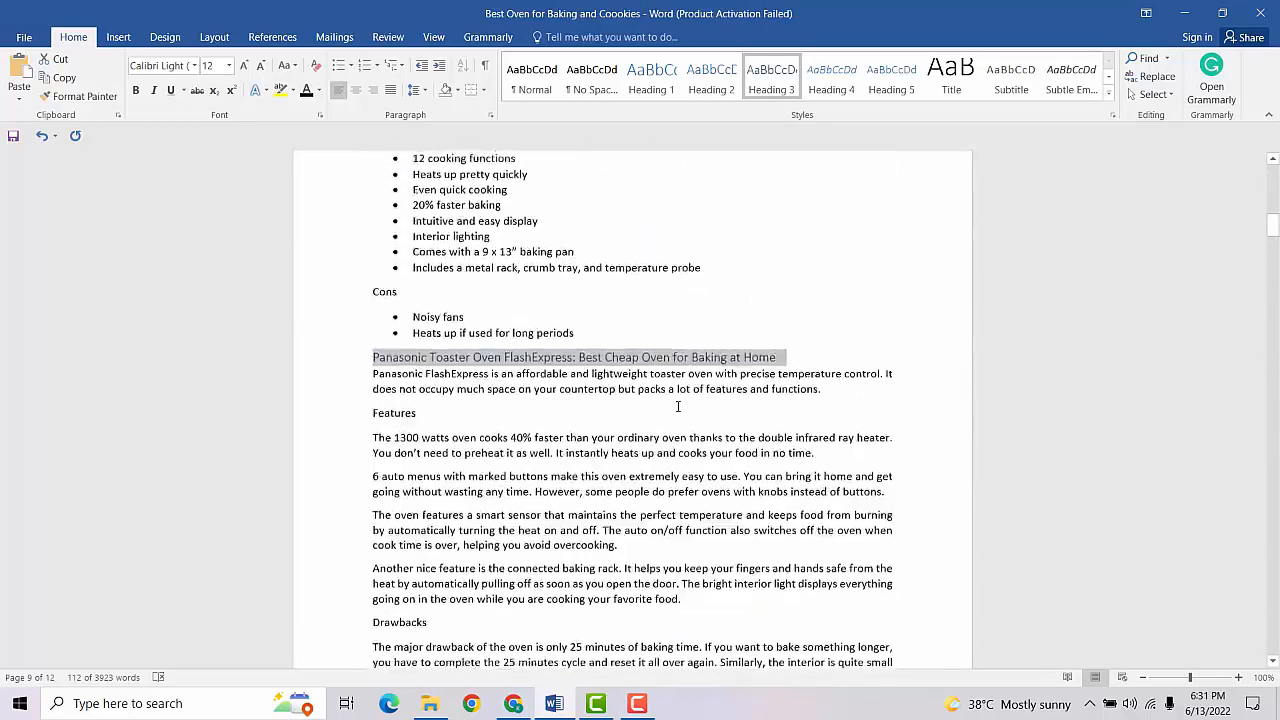
scroll(677, 406, up, 20)
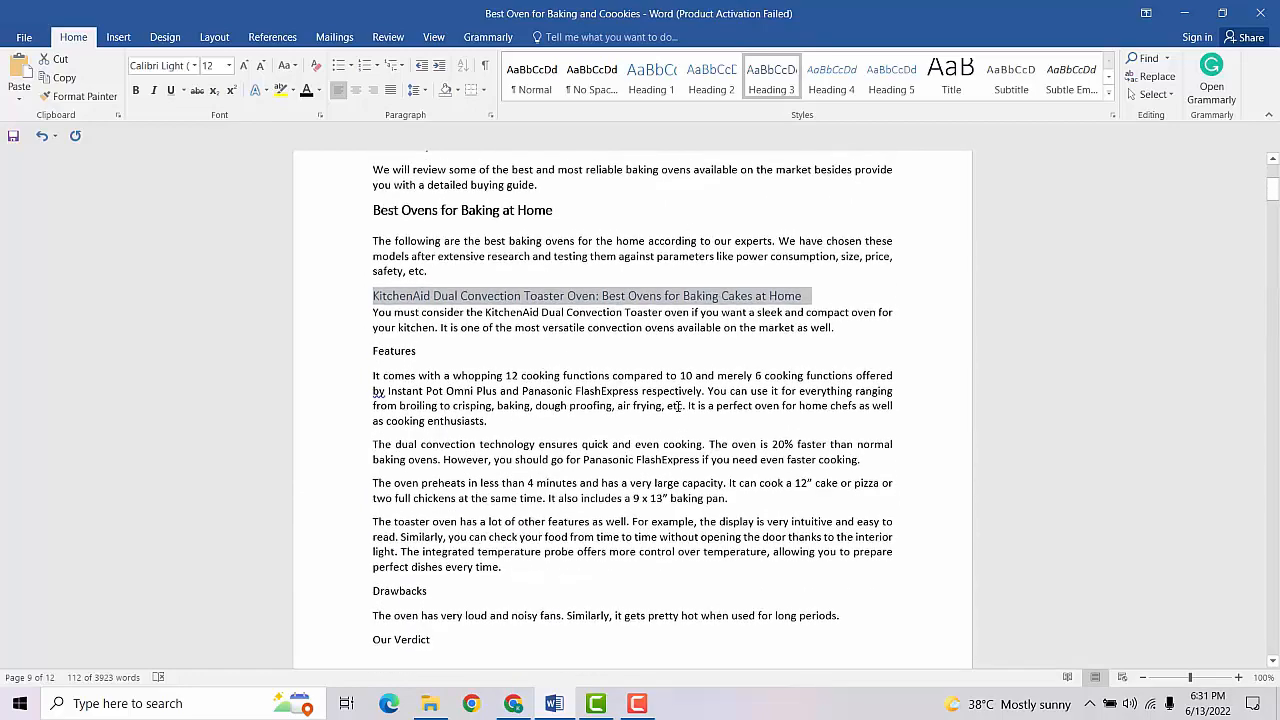
click(414, 89)
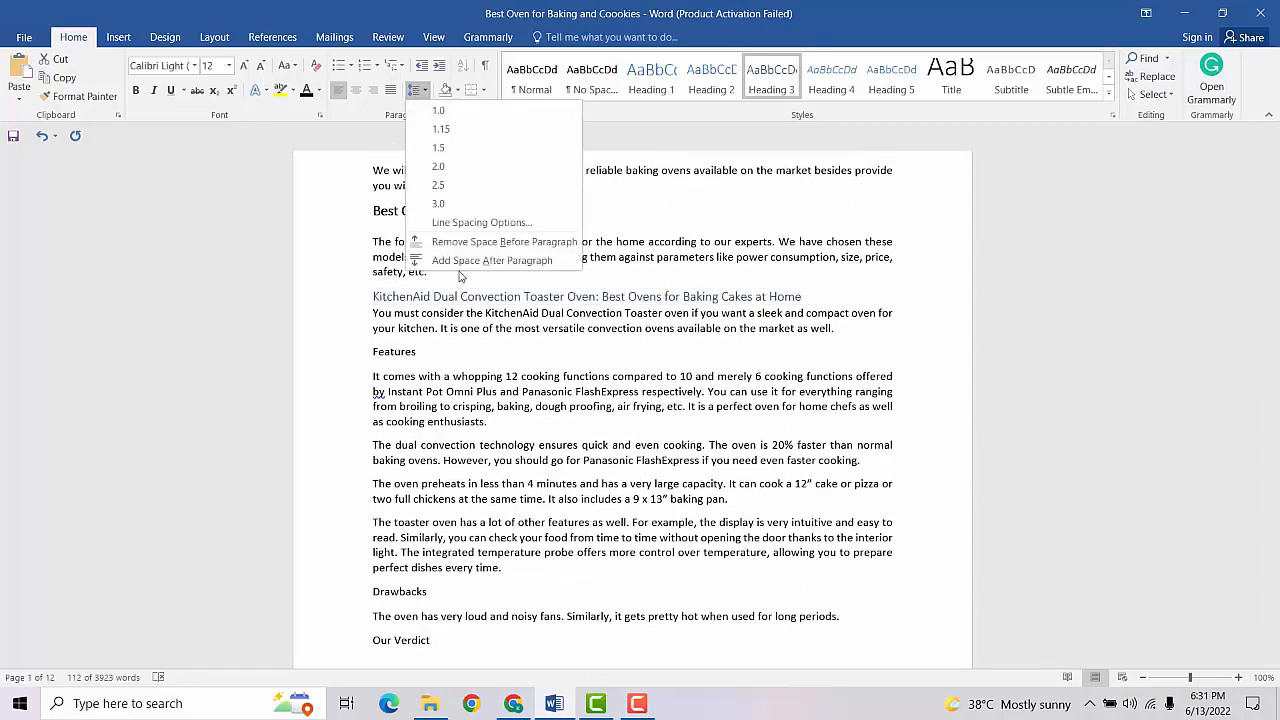
click(459, 266)
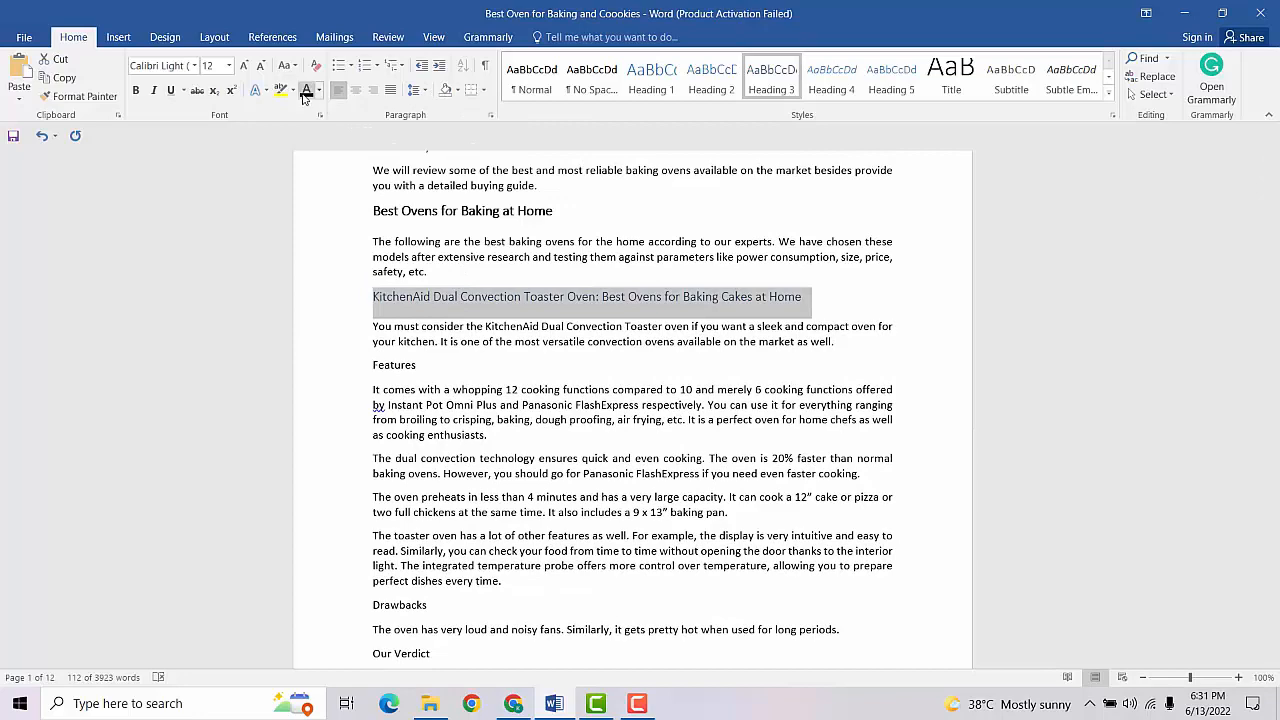
Make the selected product headings black and bold, and check them between the Breville and KitchenAid sections.
scroll(589, 294, down, 15)
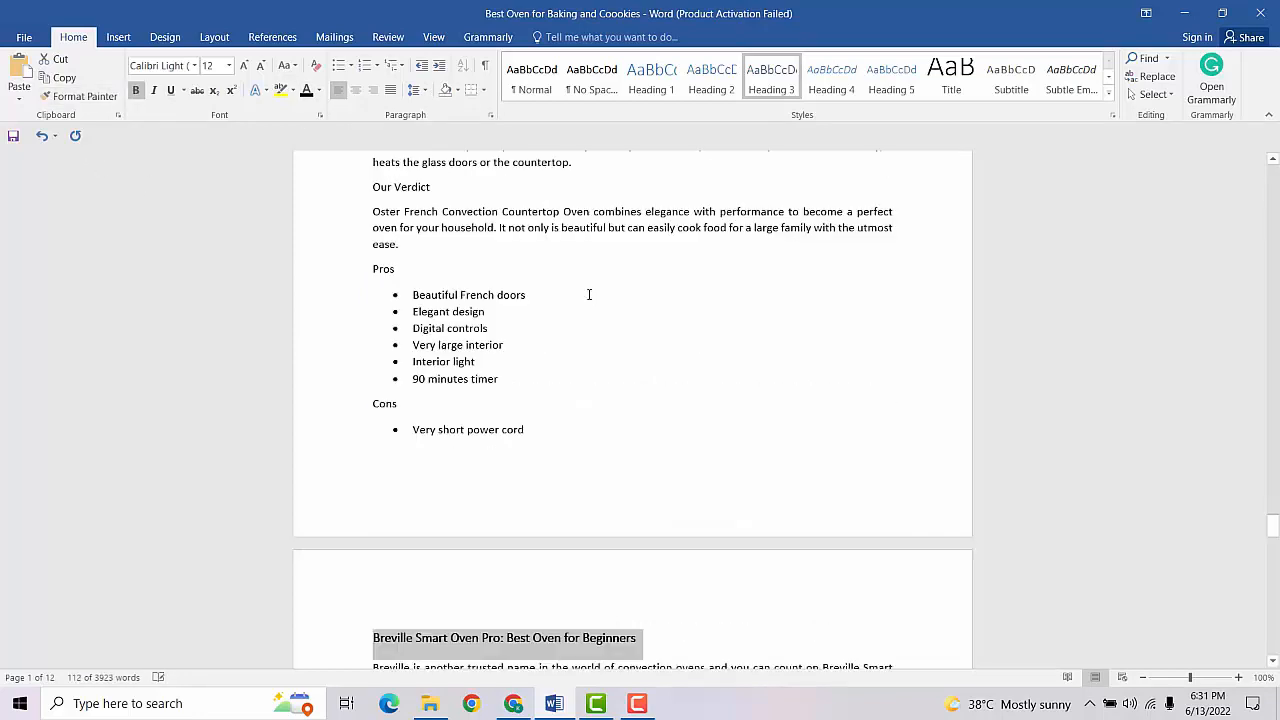
scroll(590, 296, down, 2)
scroll(590, 296, up, 10)
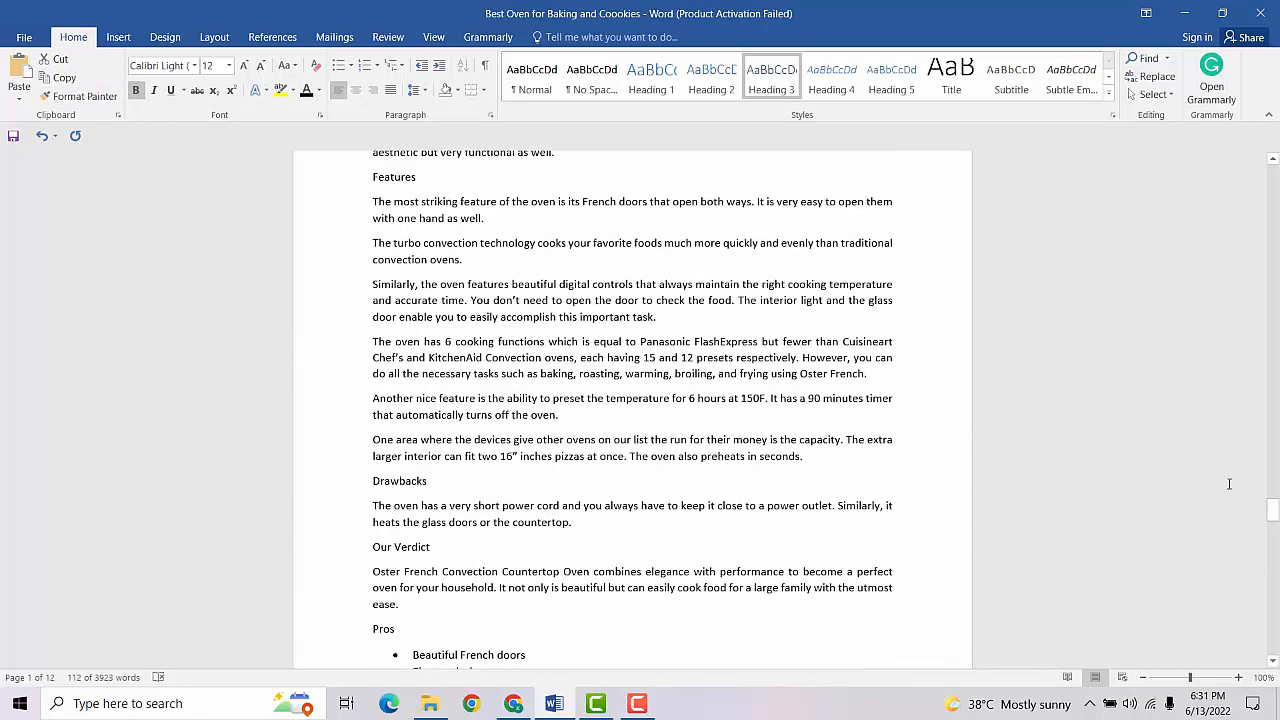
drag(1274, 511, 1252, 176)
scroll(533, 425, down, 3)
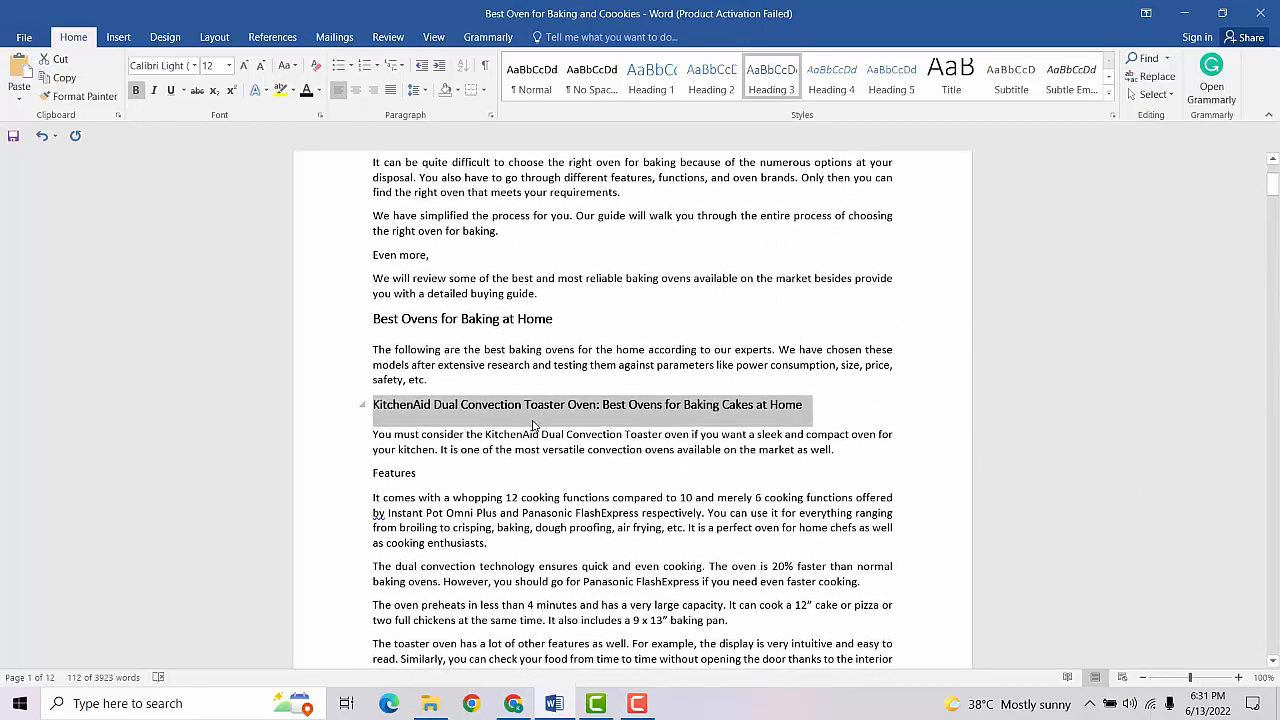
scroll(533, 425, down, 13)
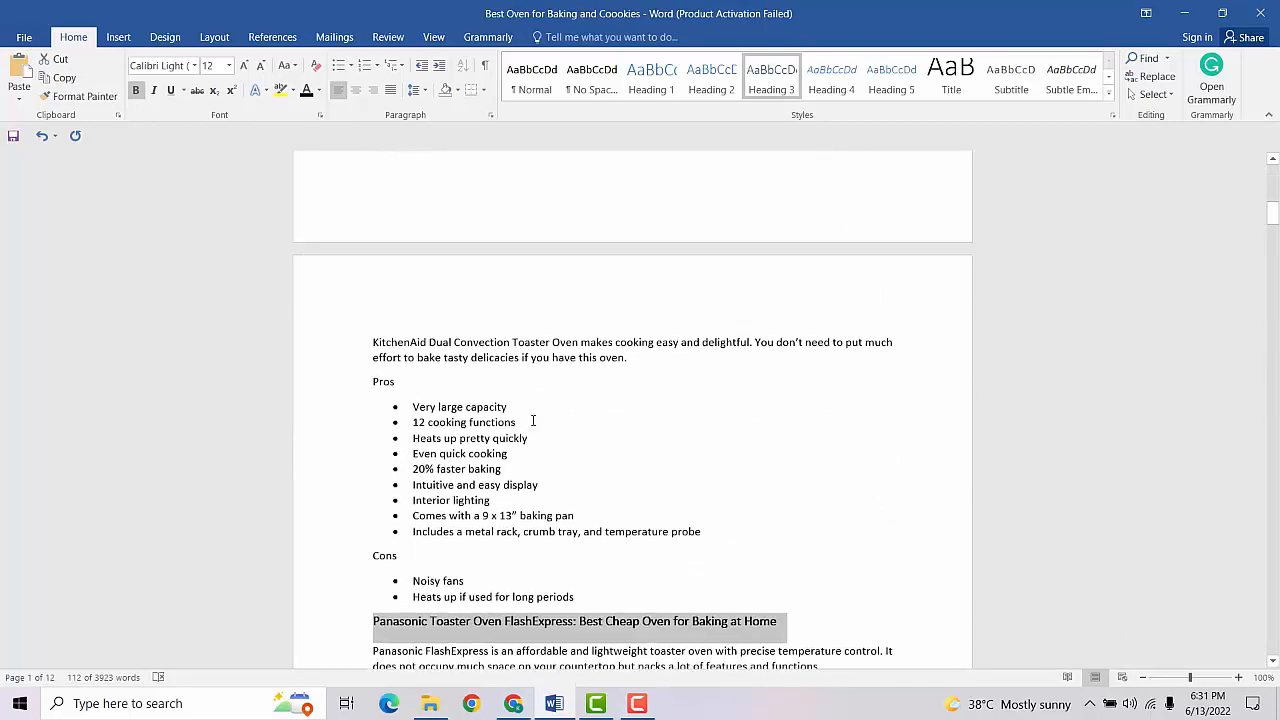
scroll(533, 421, up, 15)
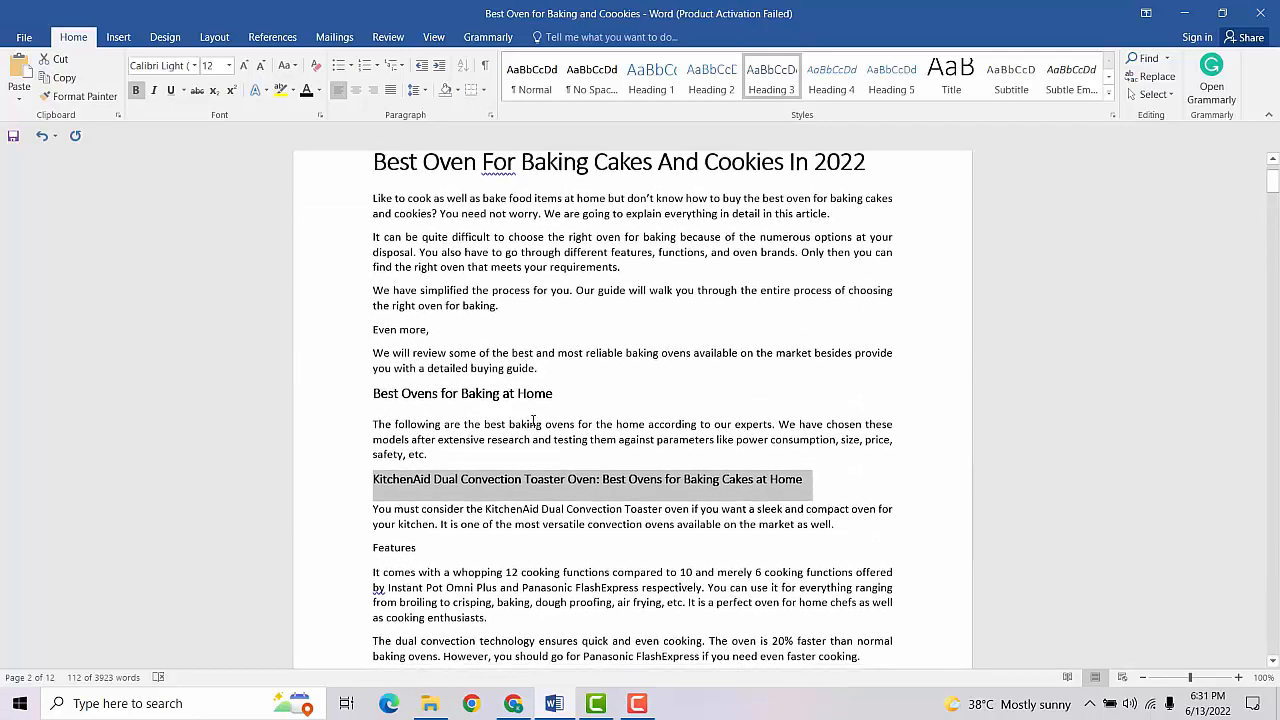
Number the product headings from 1. at KitchenAid Dual Convection to 10. at Breville Smart Oven Pro.
click(372, 492)
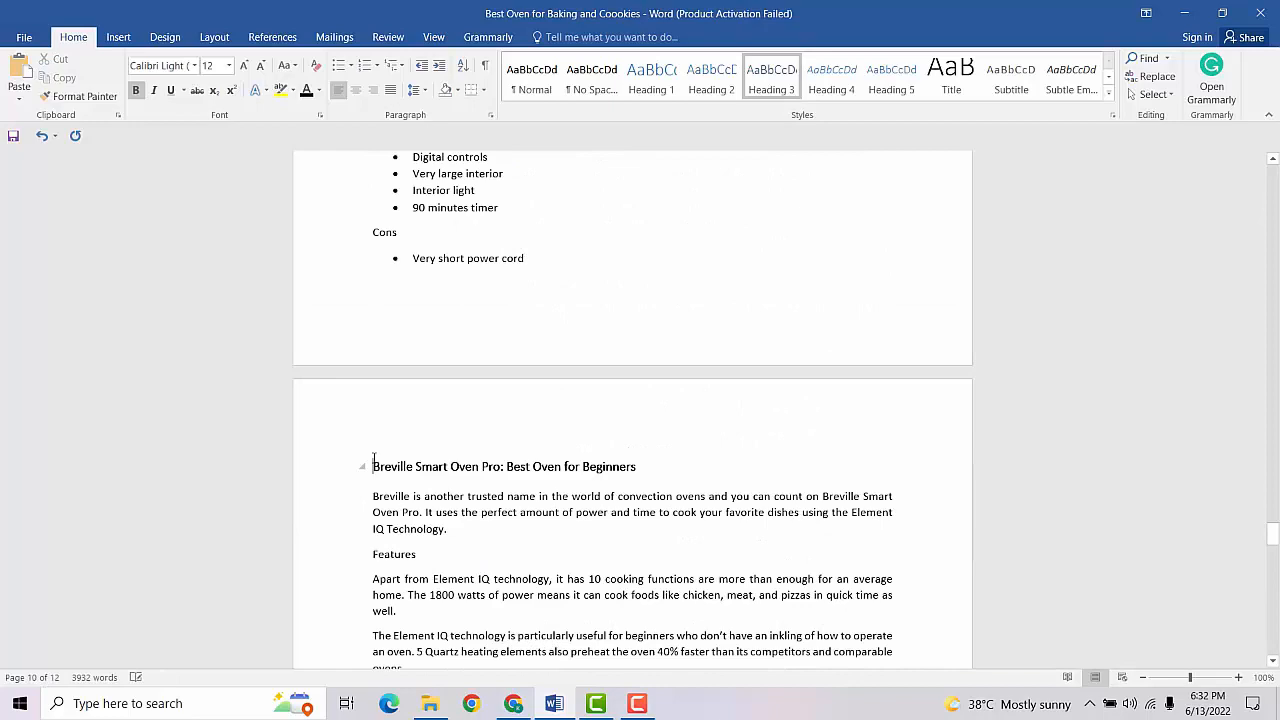
text(10)
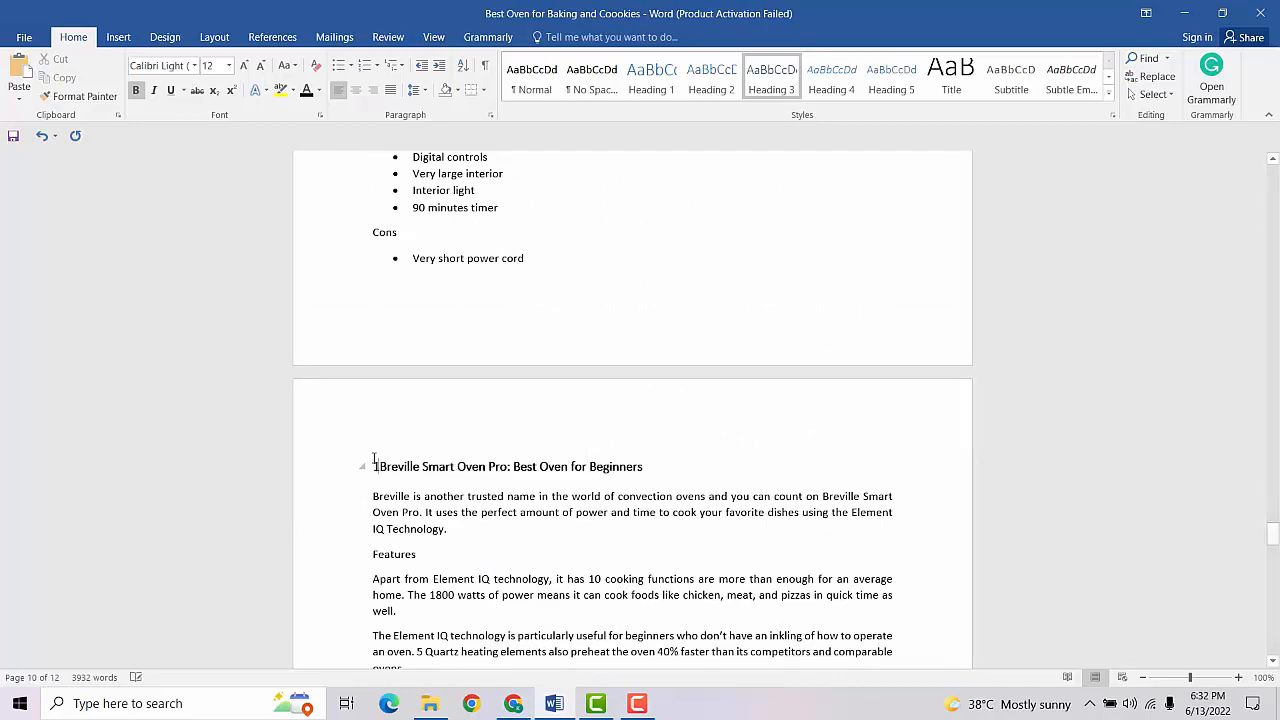
text(.)
scroll(508, 474, up, 3)
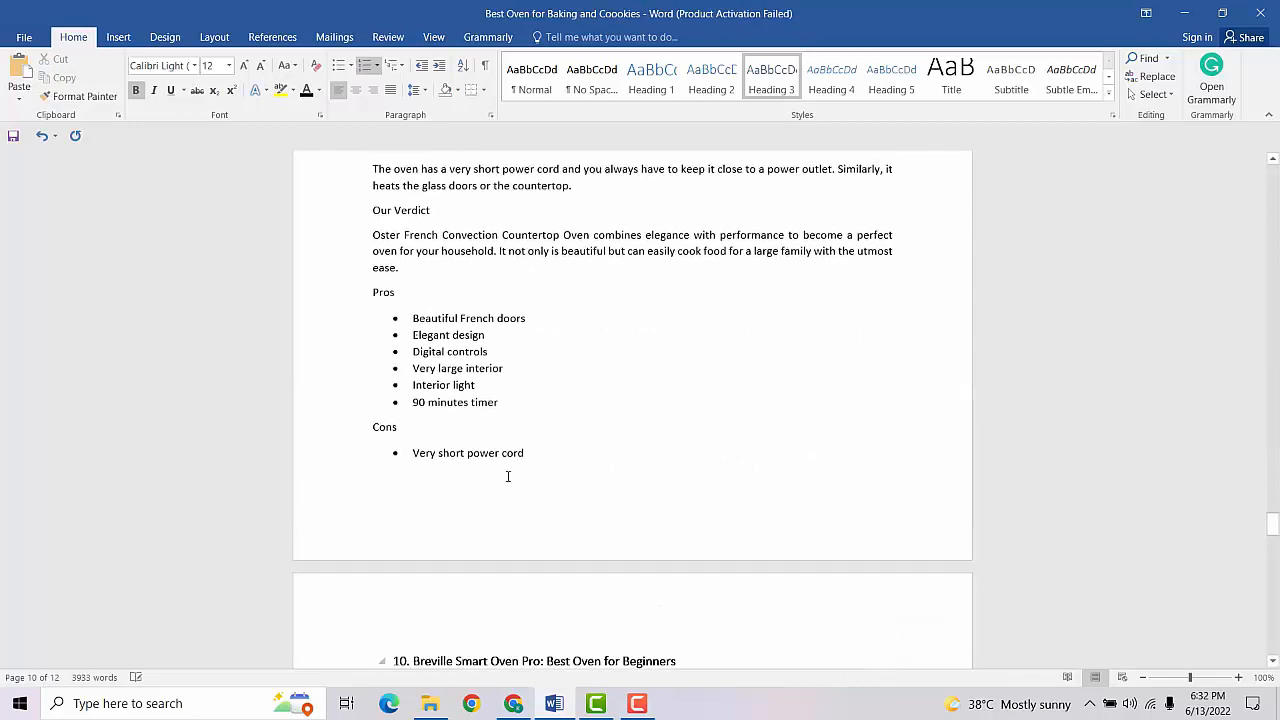
scroll(662, 445, up, 3)
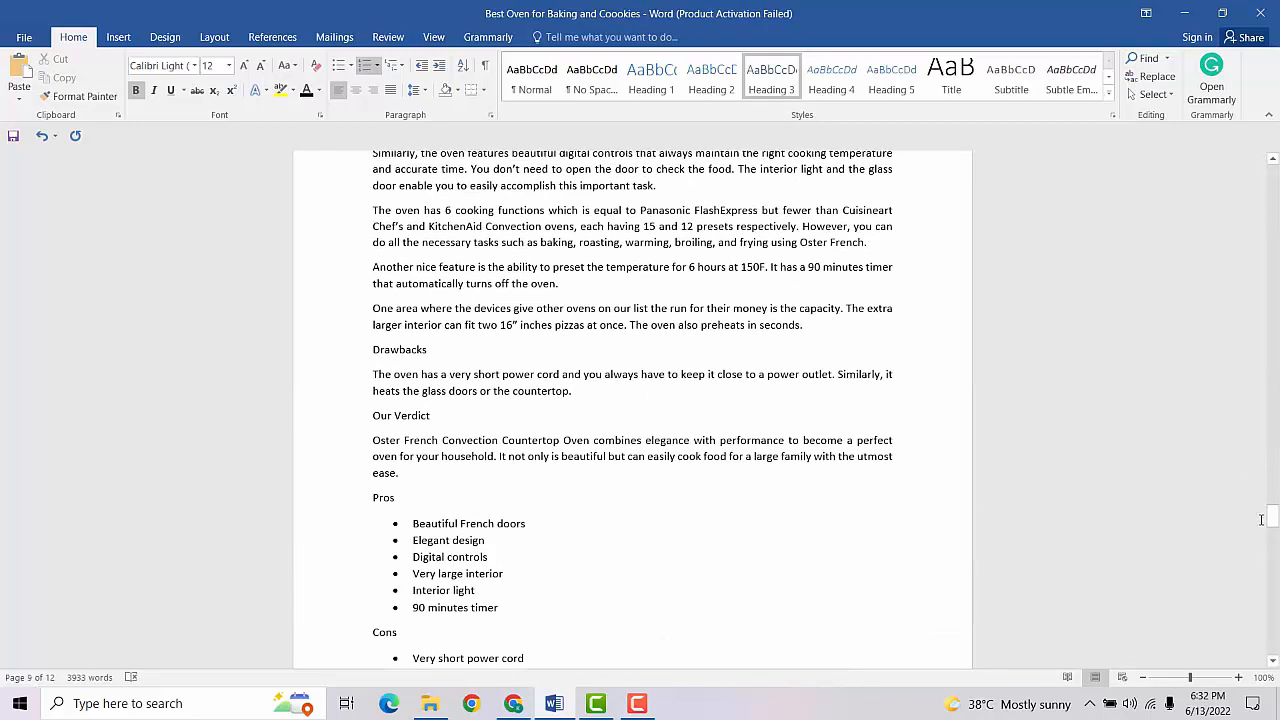
drag(1271, 522, 1271, 195)
scroll(522, 295, up, 3)
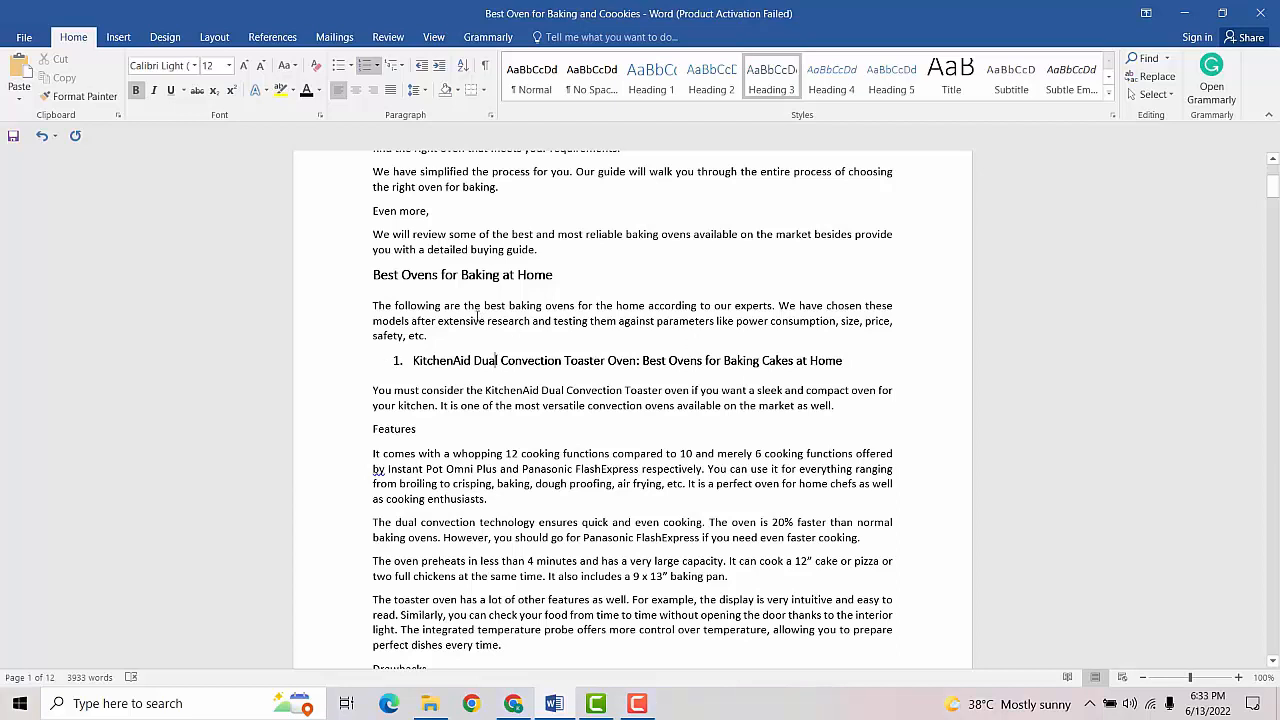
scroll(514, 403, down, 1)
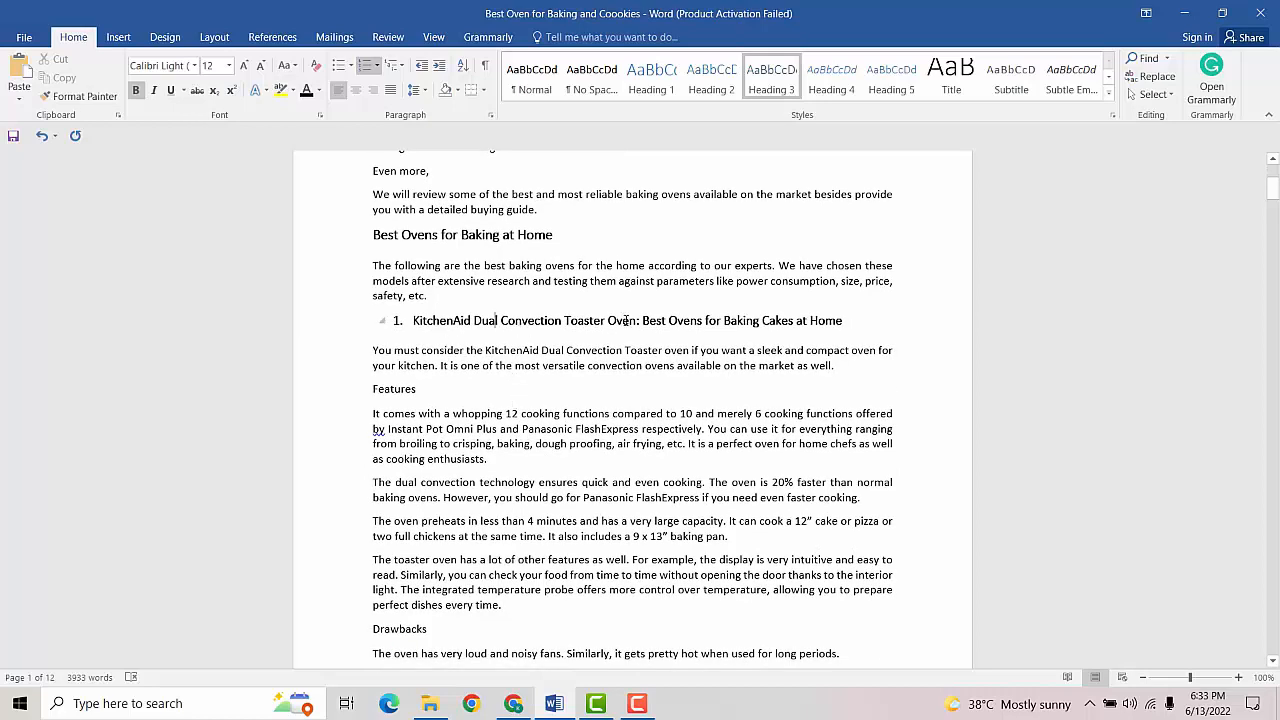
Apply the Heading 4 style to the Features, Drawbacks, Our Verdict and Pros subheadings of the KitchenAid section together.
click(394, 389)
scroll(394, 389, down, 6)
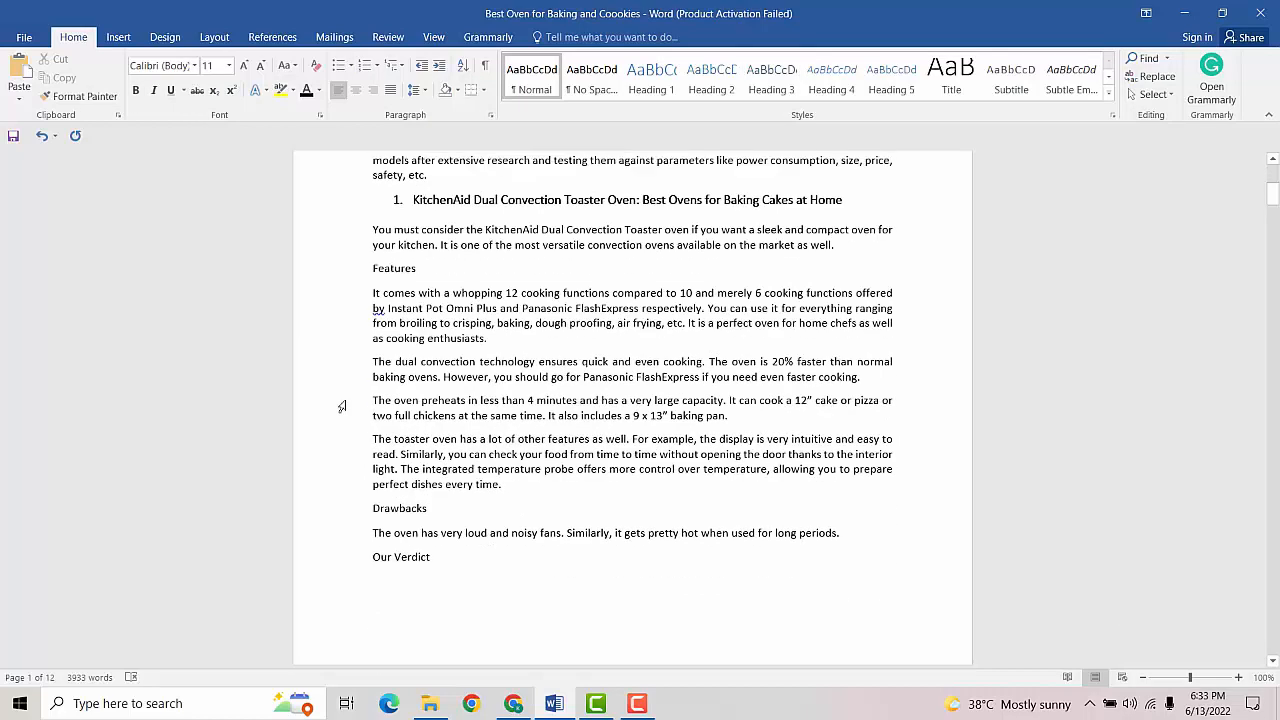
scroll(313, 517, down, 5)
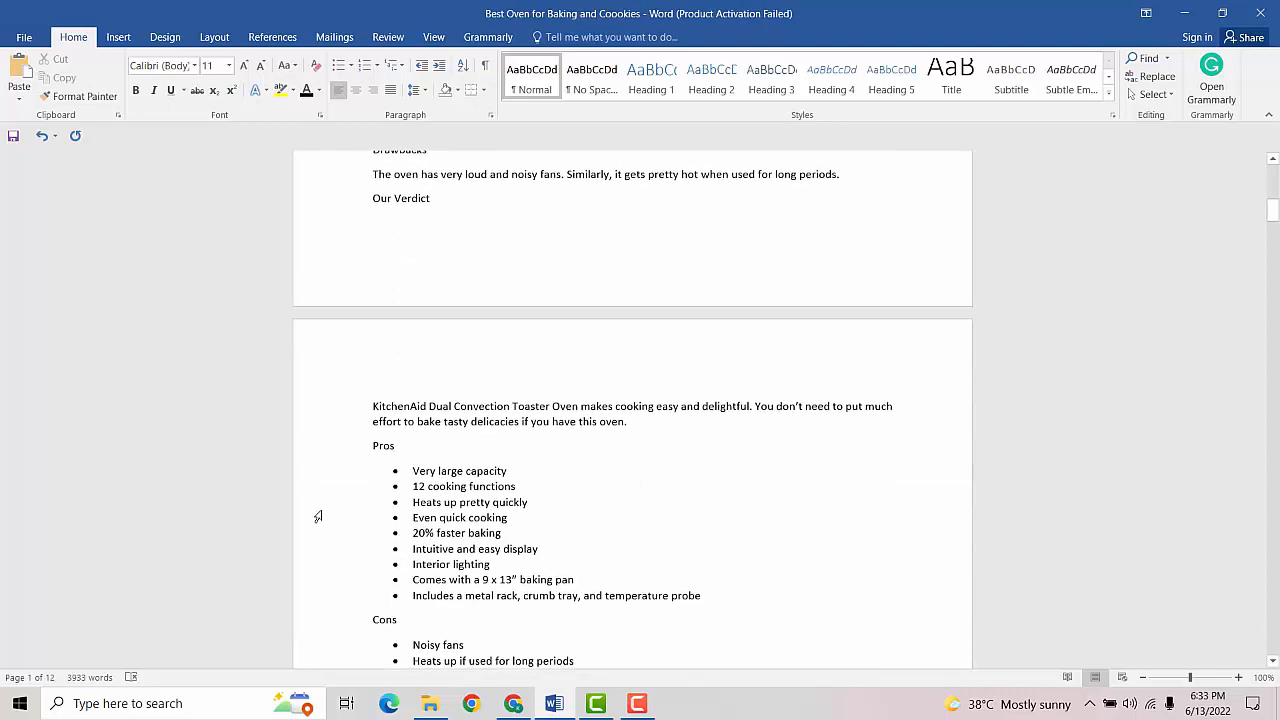
scroll(314, 517, up, 6)
scroll(328, 515, up, 1)
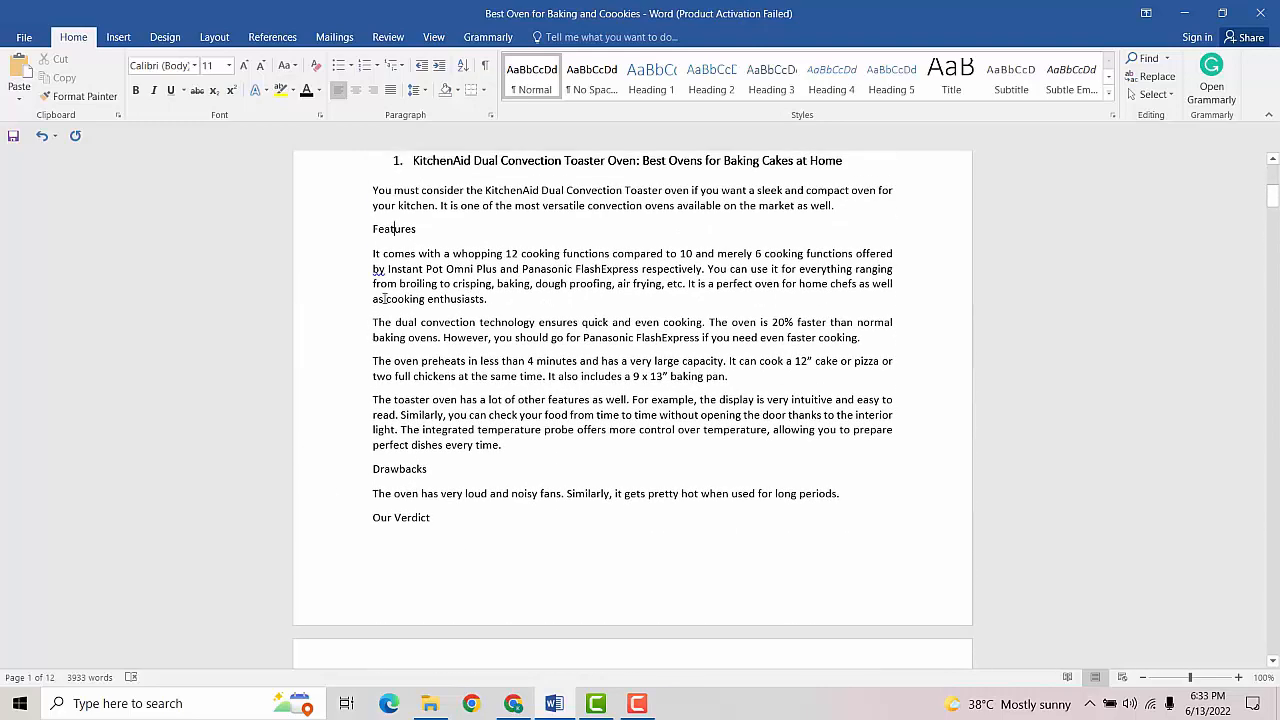
double_click(400, 232)
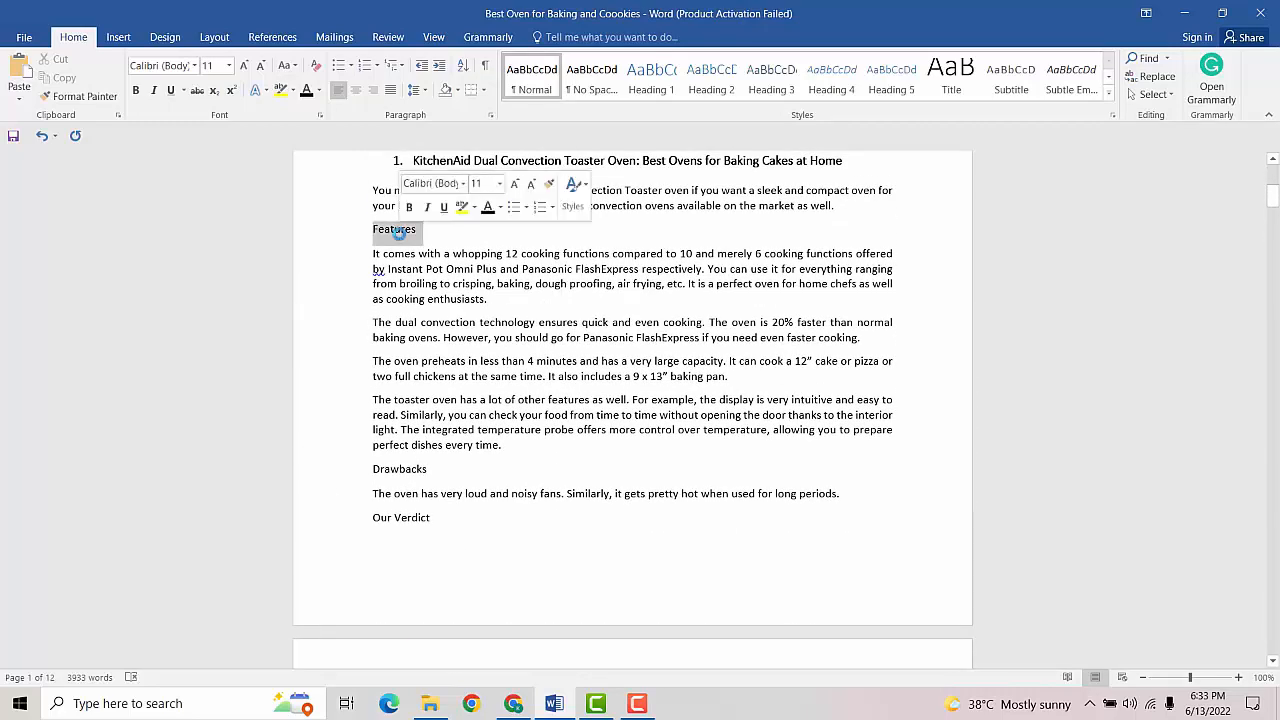
ctrl+double_click(390, 470)
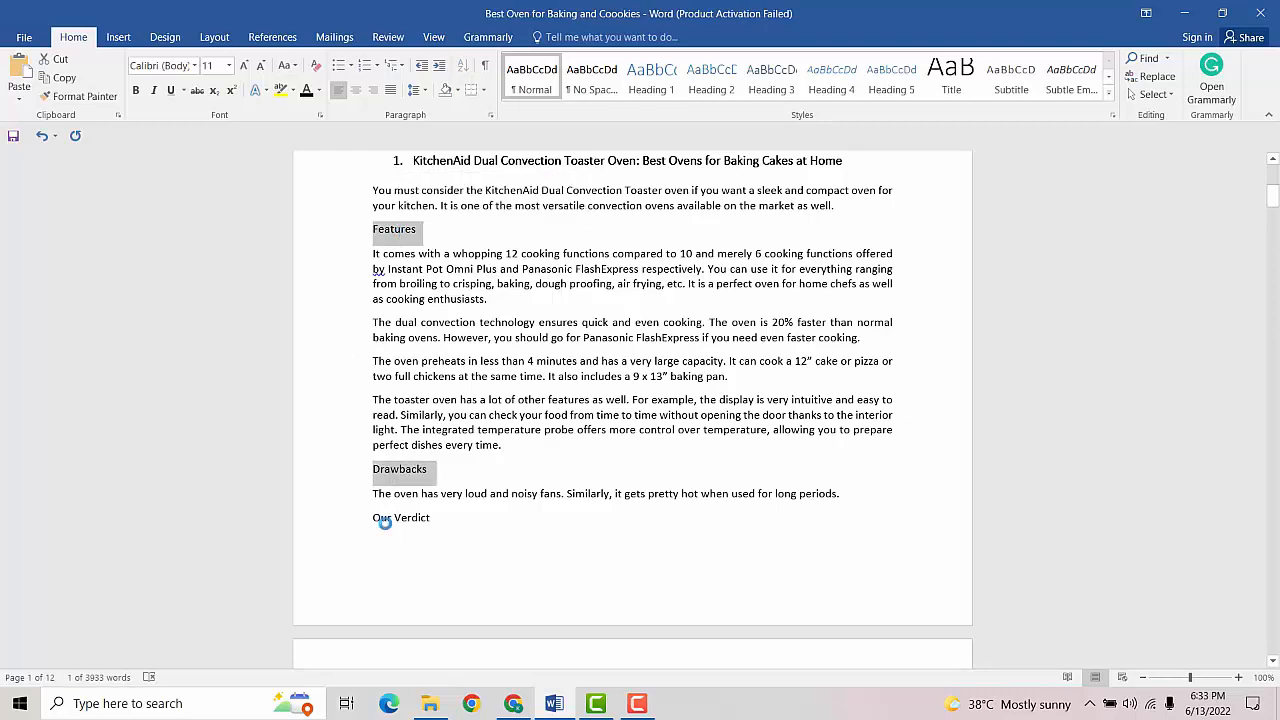
ctrl+click(385, 520)
scroll(366, 500, down, 5)
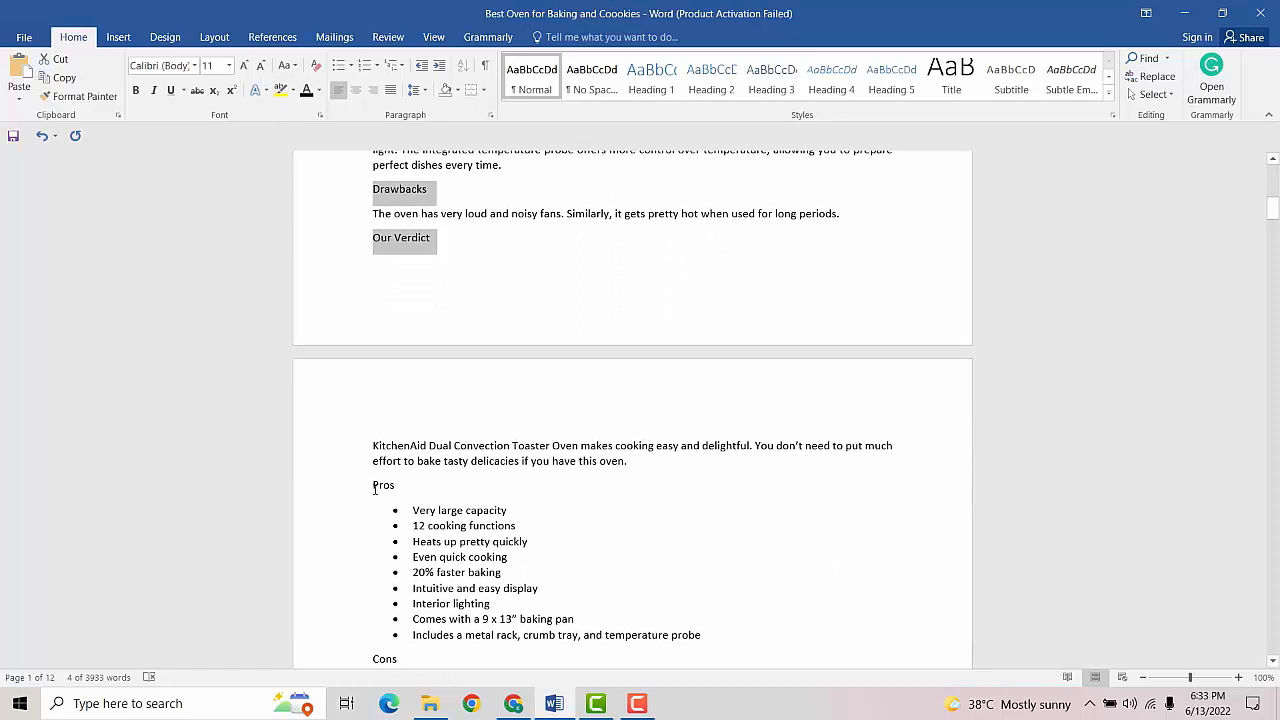
ctrl+click(378, 486)
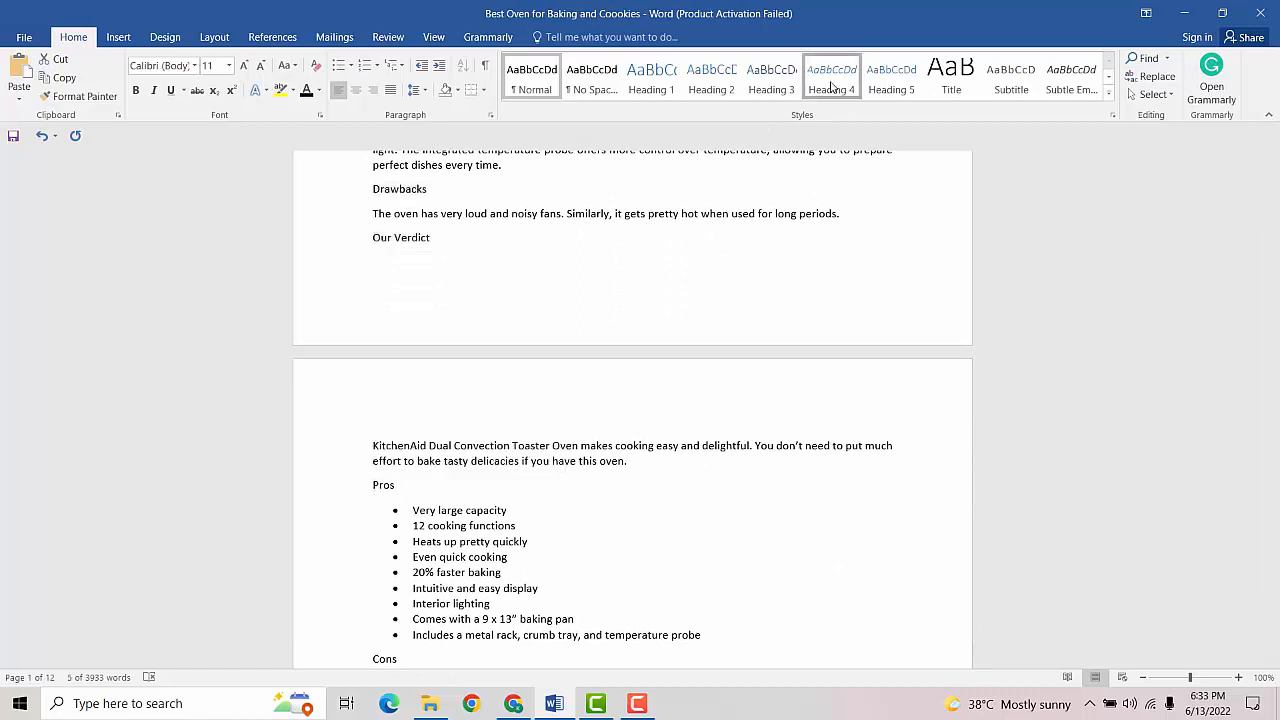
click(831, 88)
Format the KitchenAid Heading 4 subheadings with space after the paragraph and black, bold text without italics.
click(416, 89)
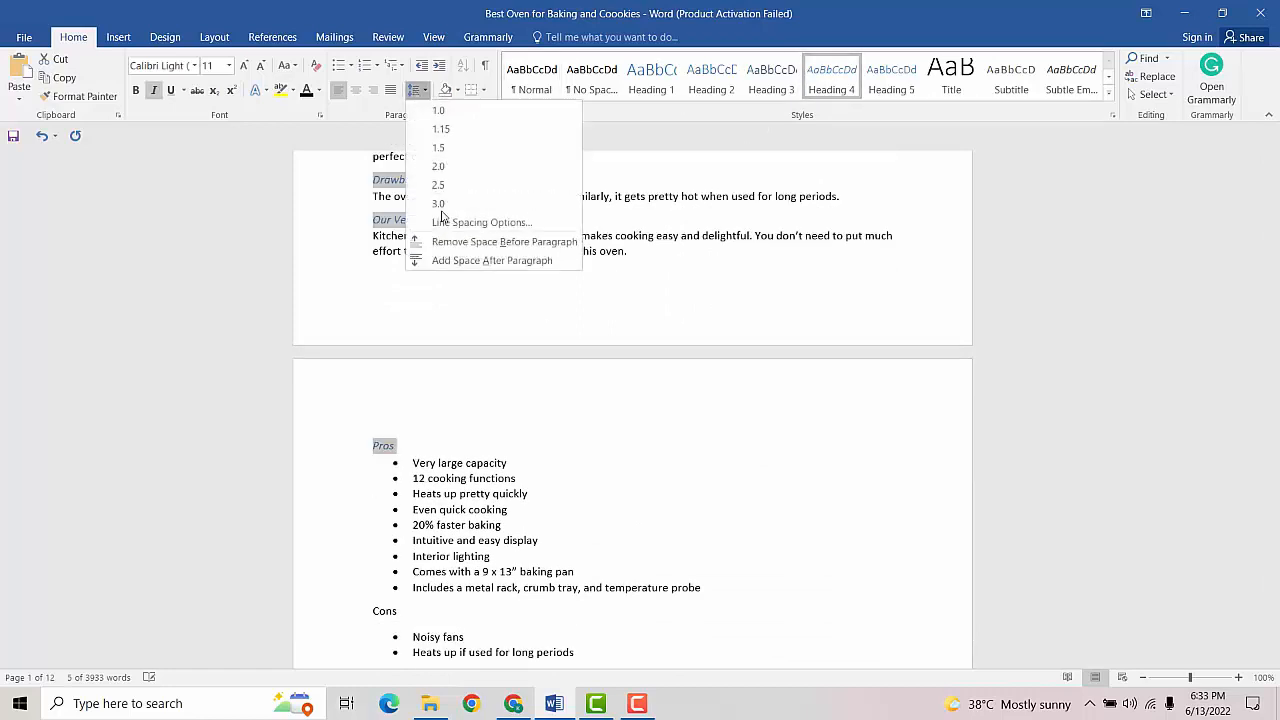
click(448, 262)
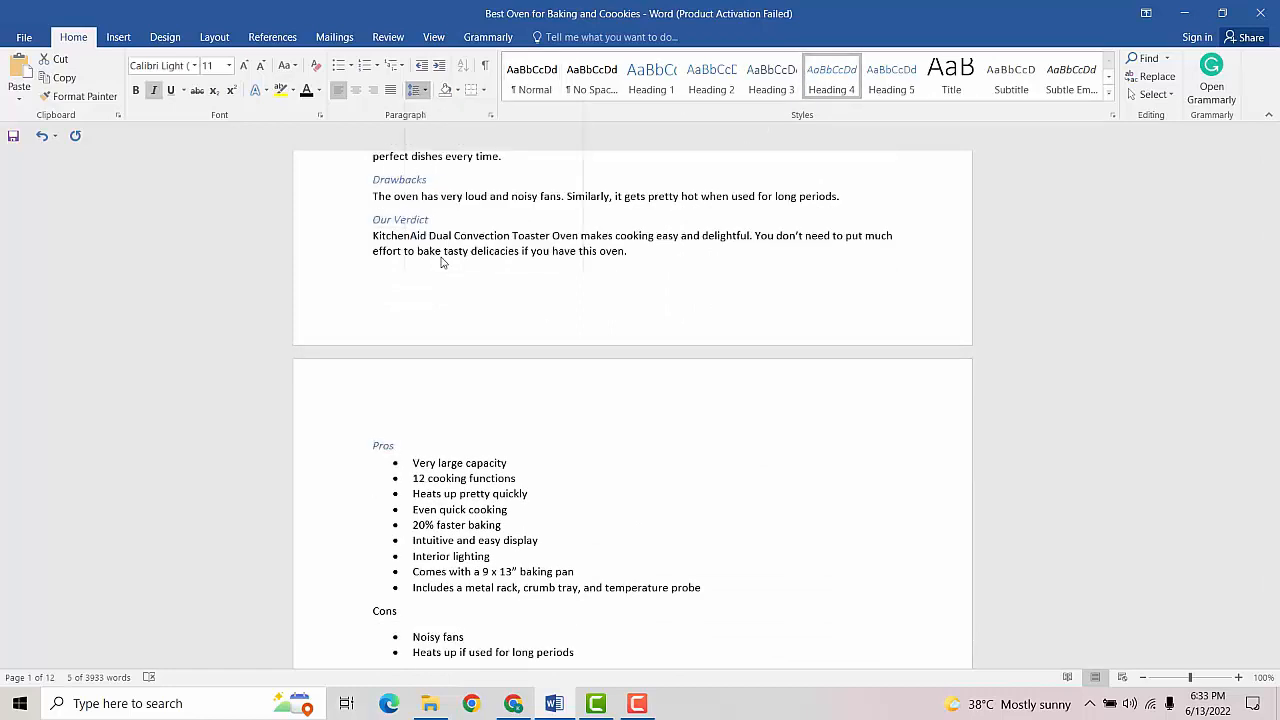
click(155, 92)
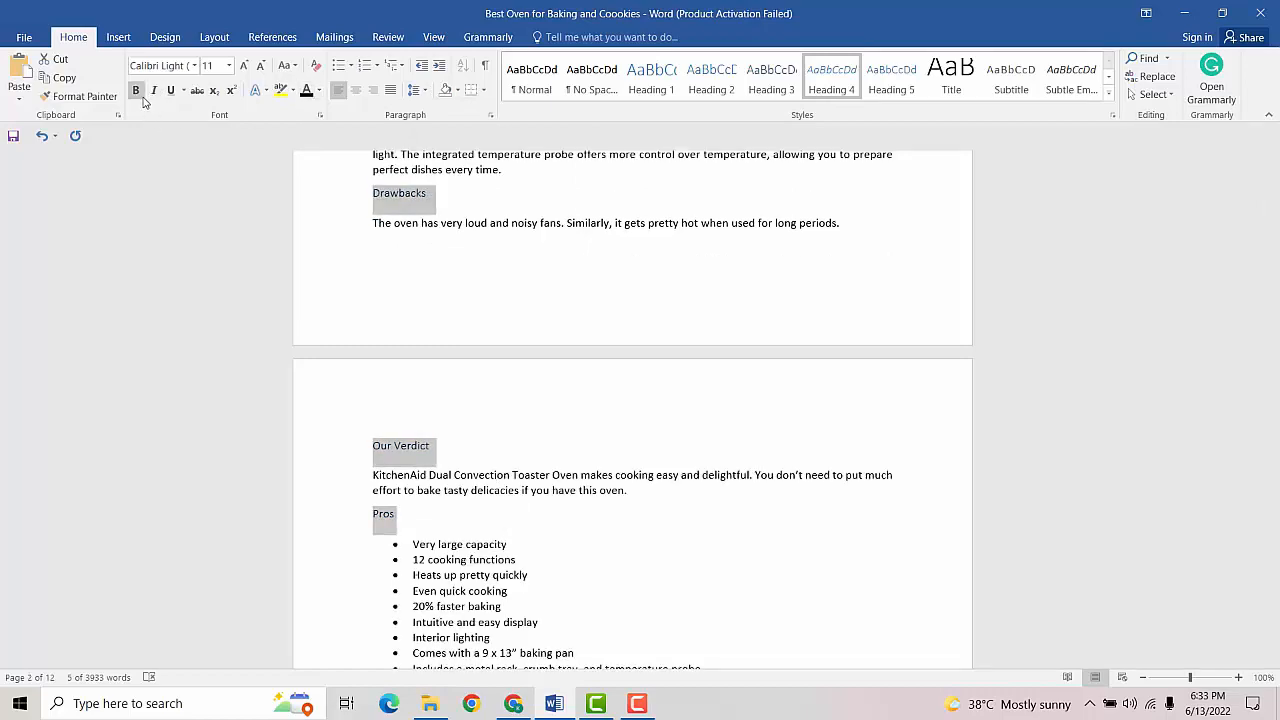
click(137, 91)
scroll(700, 388, up, 5)
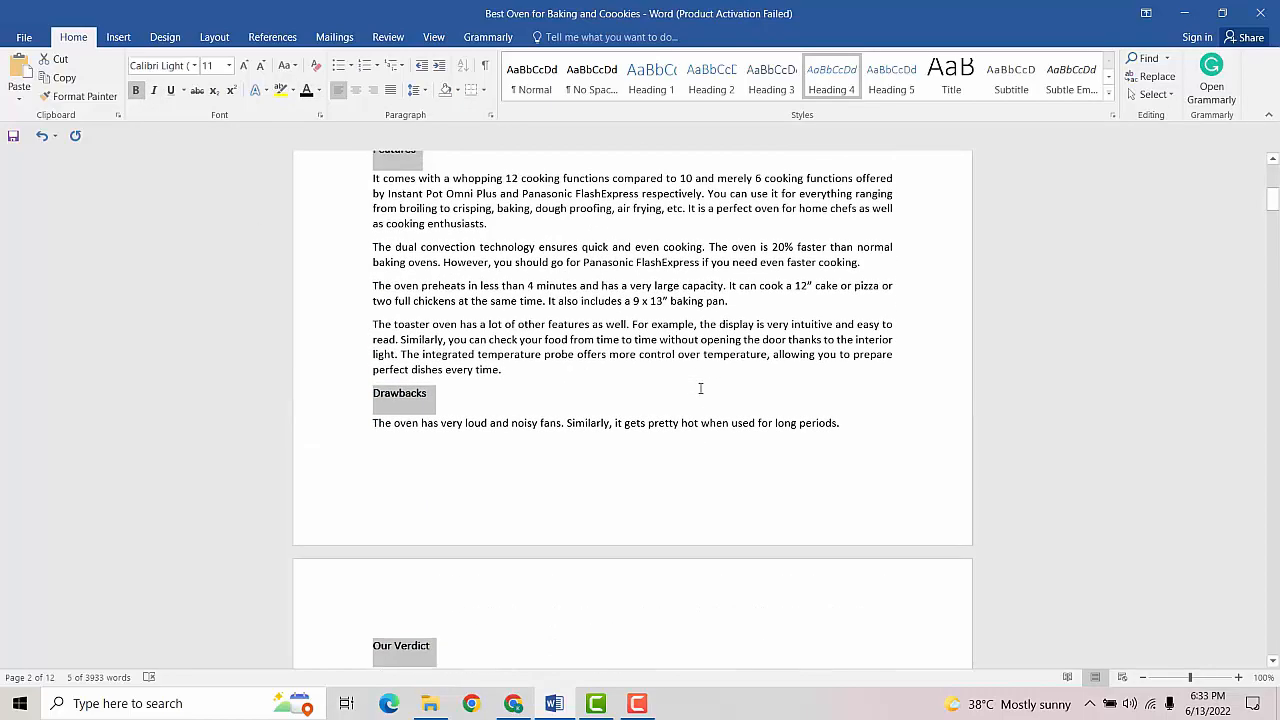
scroll(700, 388, up, 3)
scroll(473, 308, down, 7)
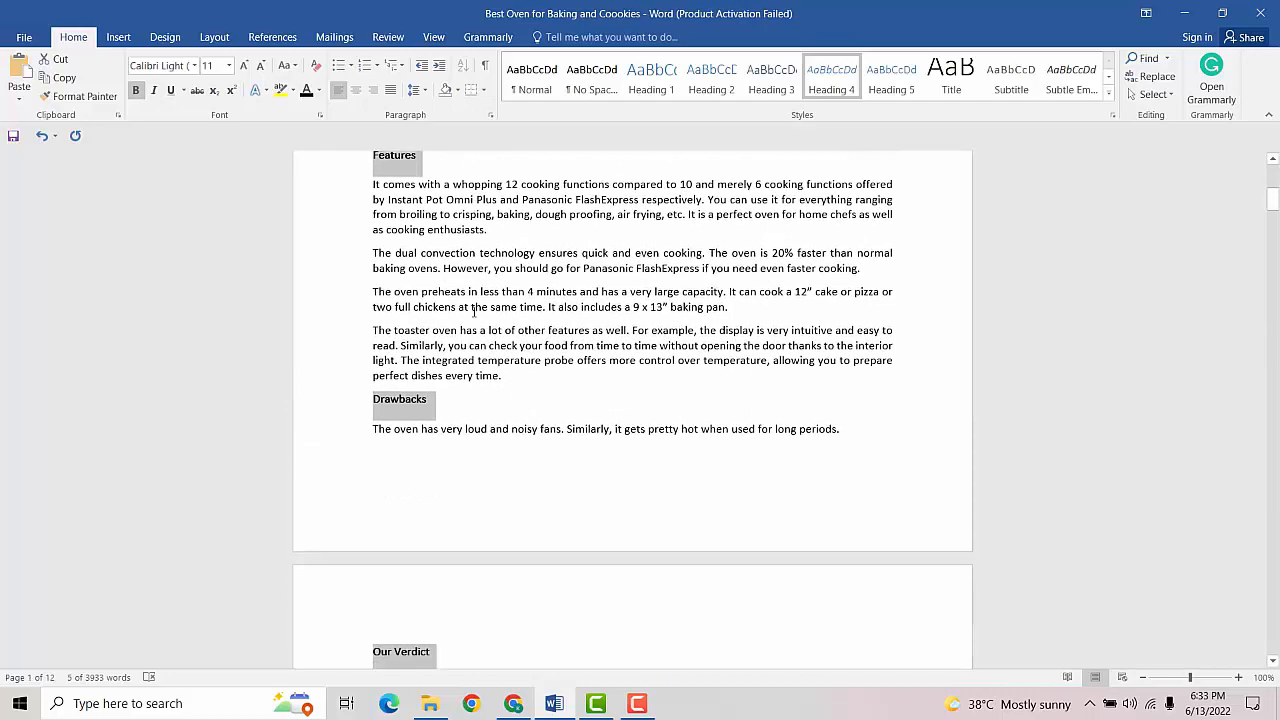
scroll(514, 380, down, 7)
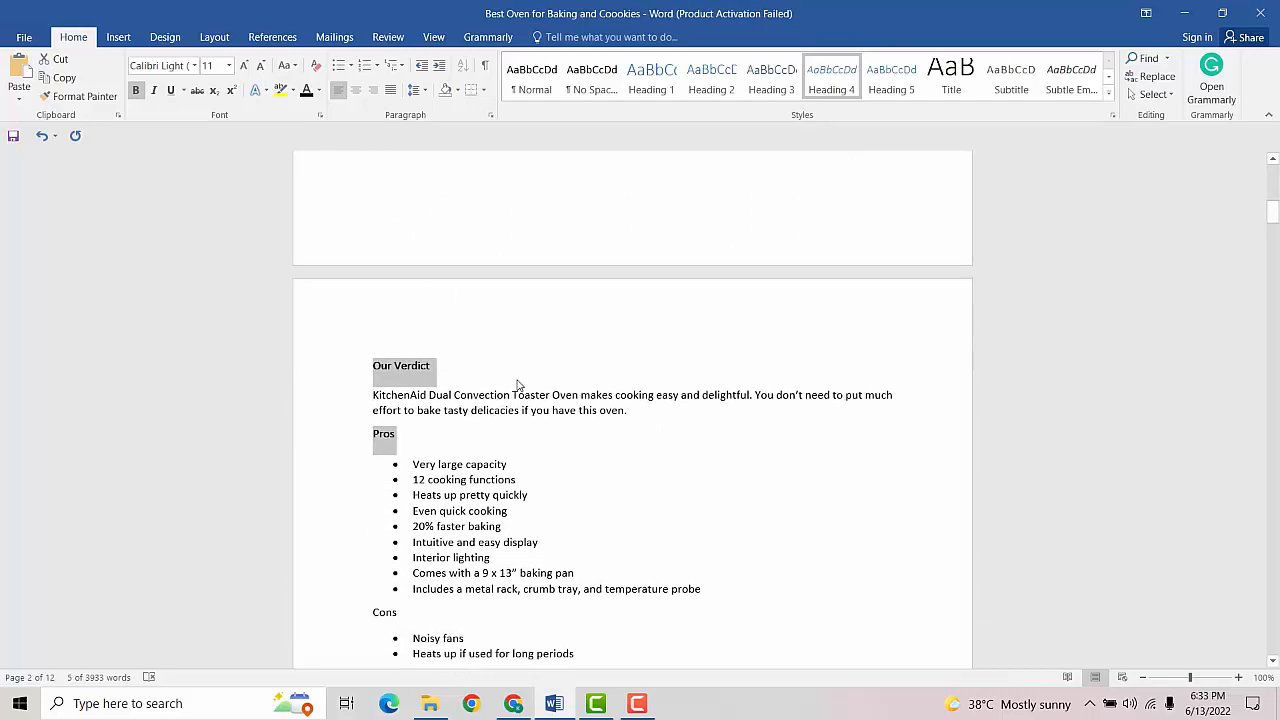
scroll(518, 379, up, 6)
scroll(518, 379, up, 9)
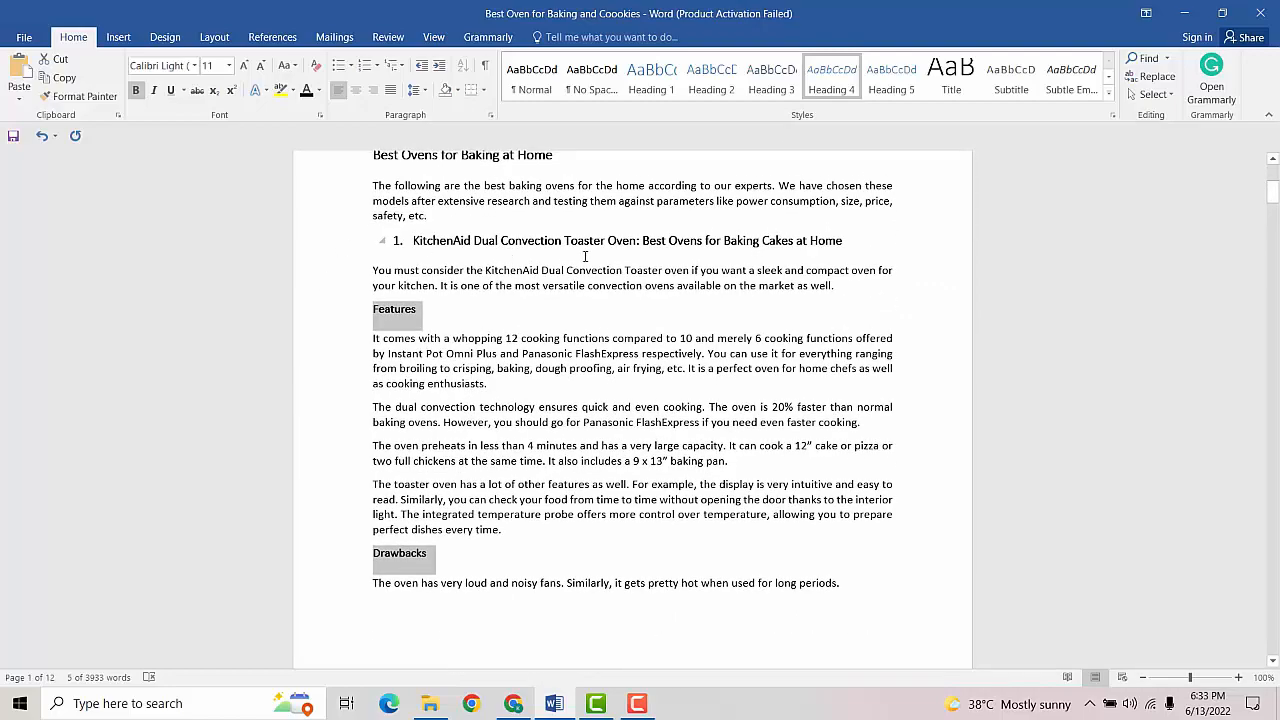
Apply Heading 4 to the KitchenAid section's Cons subheading, with space after the paragraph and black, bold text without italics.
scroll(581, 300, down, 18)
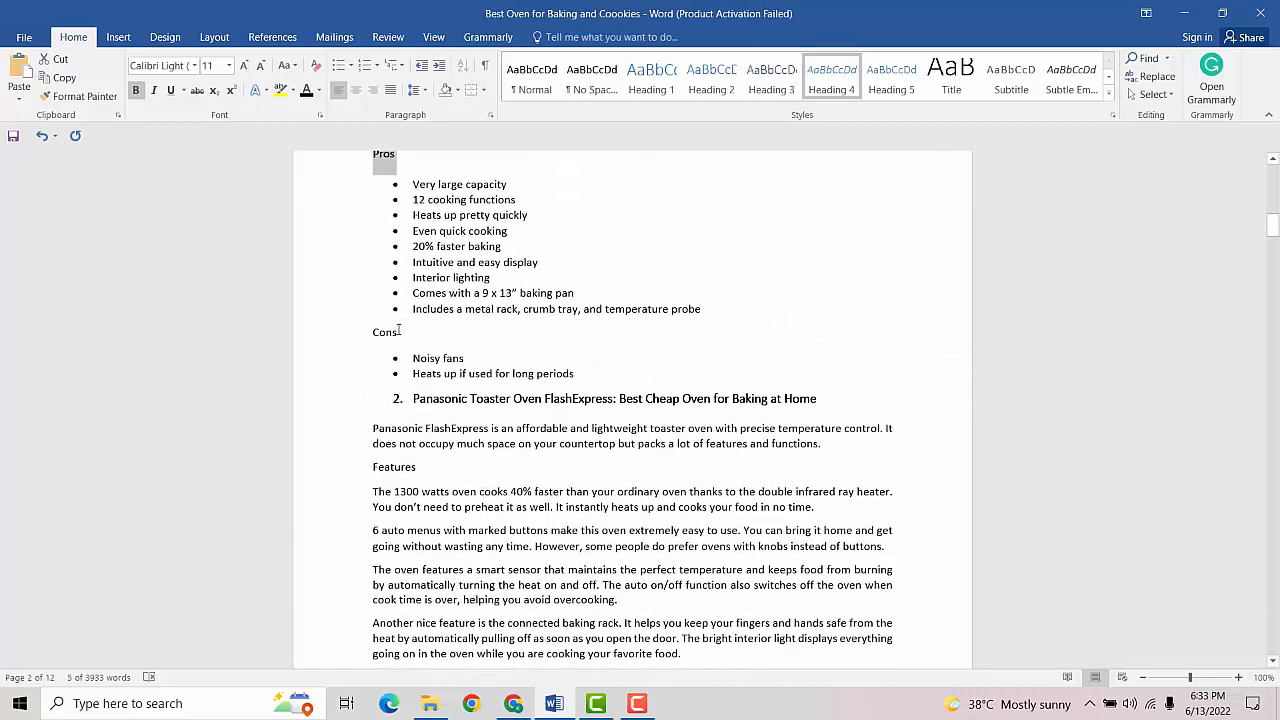
double_click(384, 332)
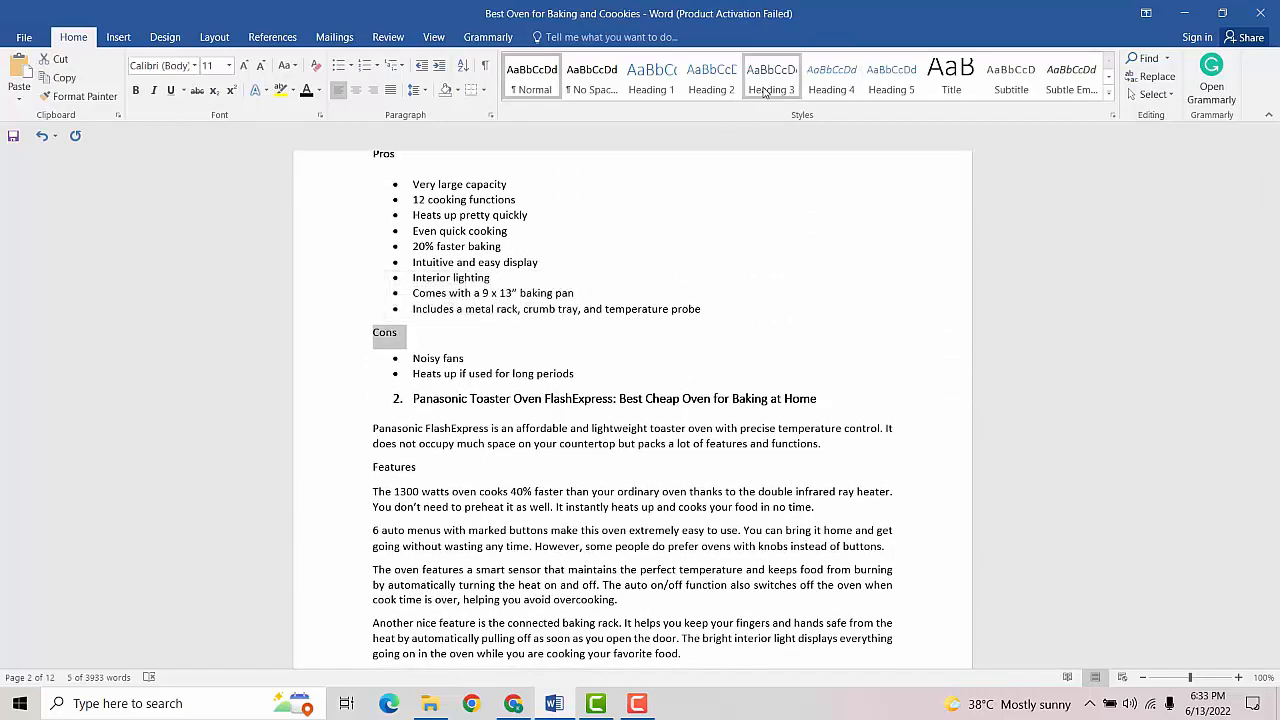
click(831, 78)
click(413, 90)
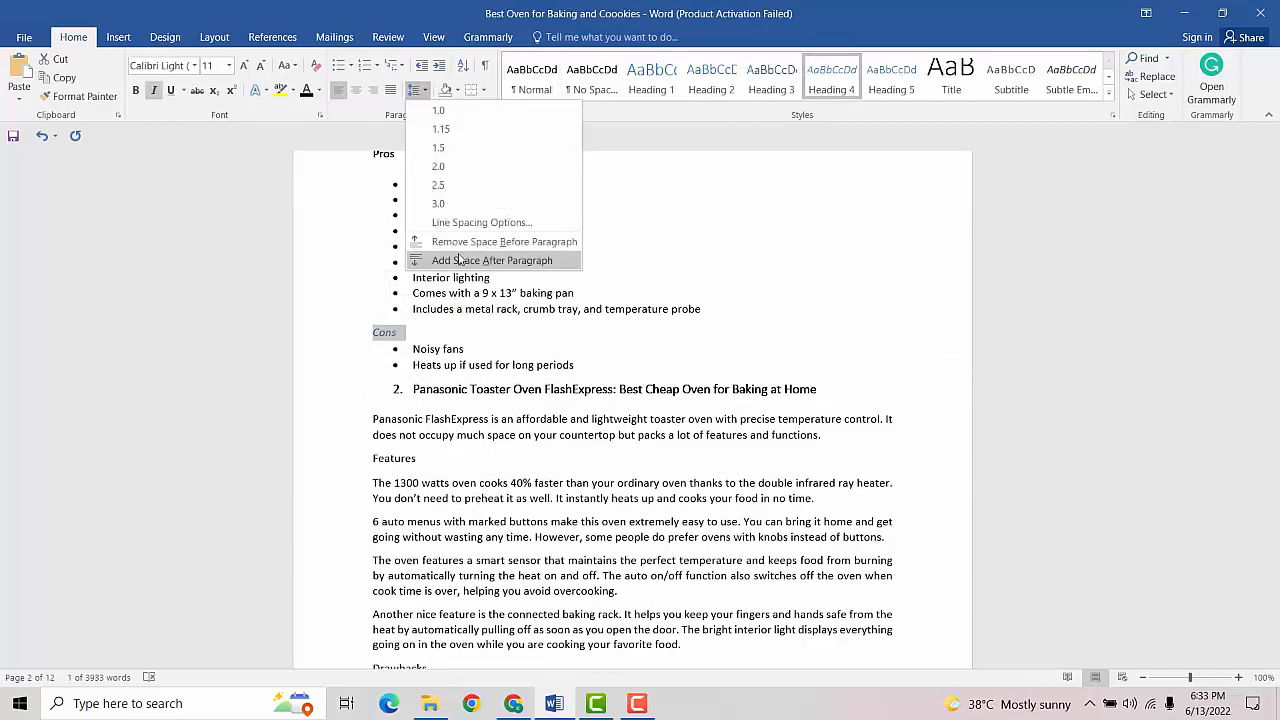
click(460, 262)
click(312, 91)
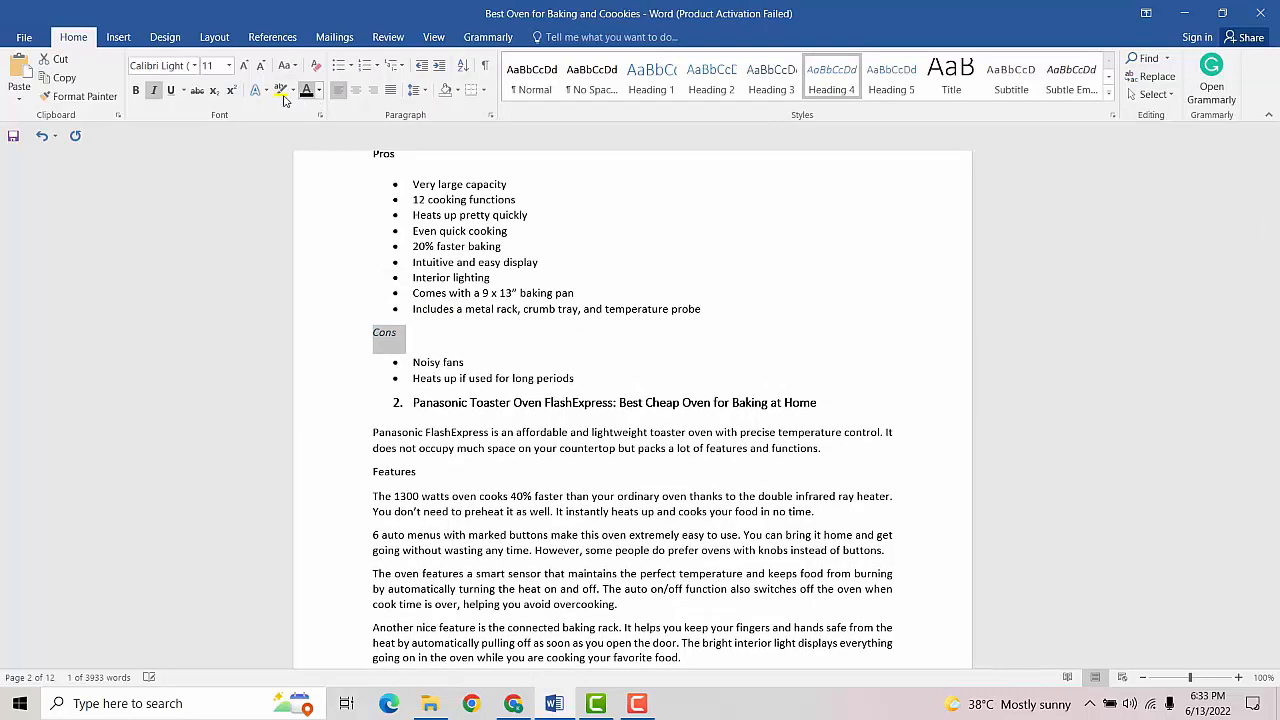
click(135, 90)
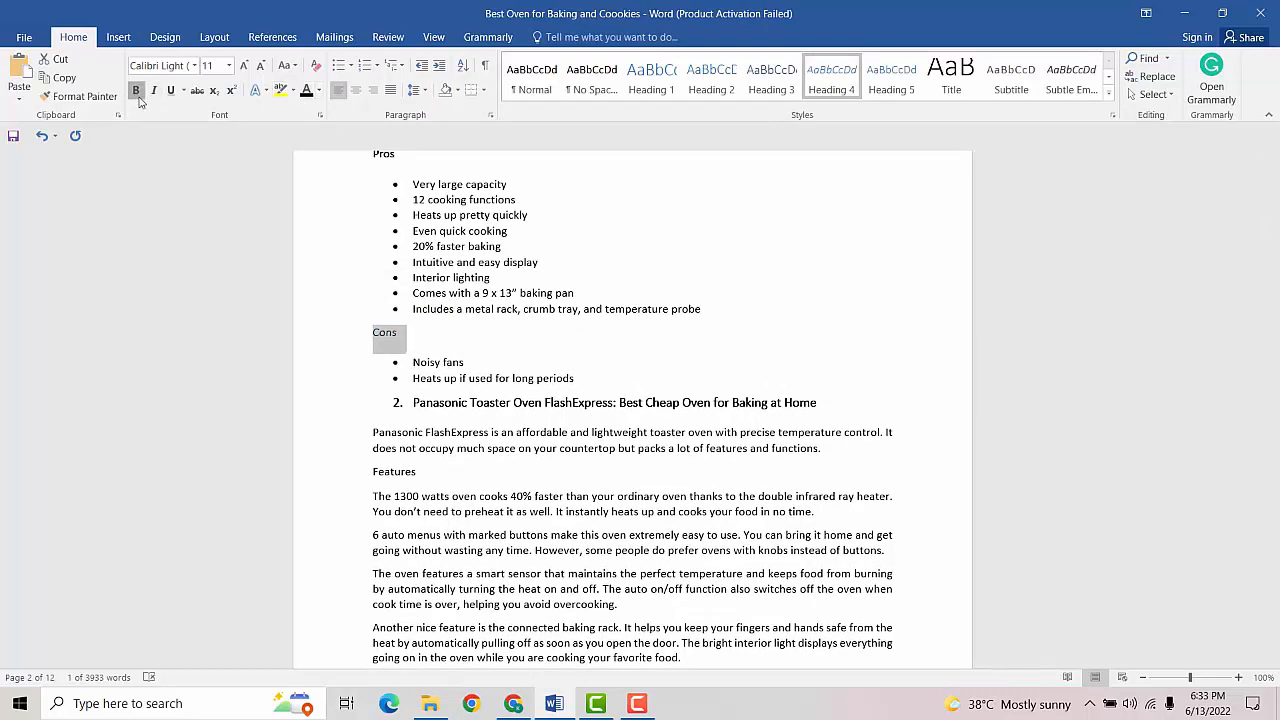
Apply the Heading 4 style to the Features, Drawbacks, Our Verdict, Pros and Cons subheadings of the Panasonic section together.
scroll(408, 397, down, 2)
scroll(408, 397, down, 1)
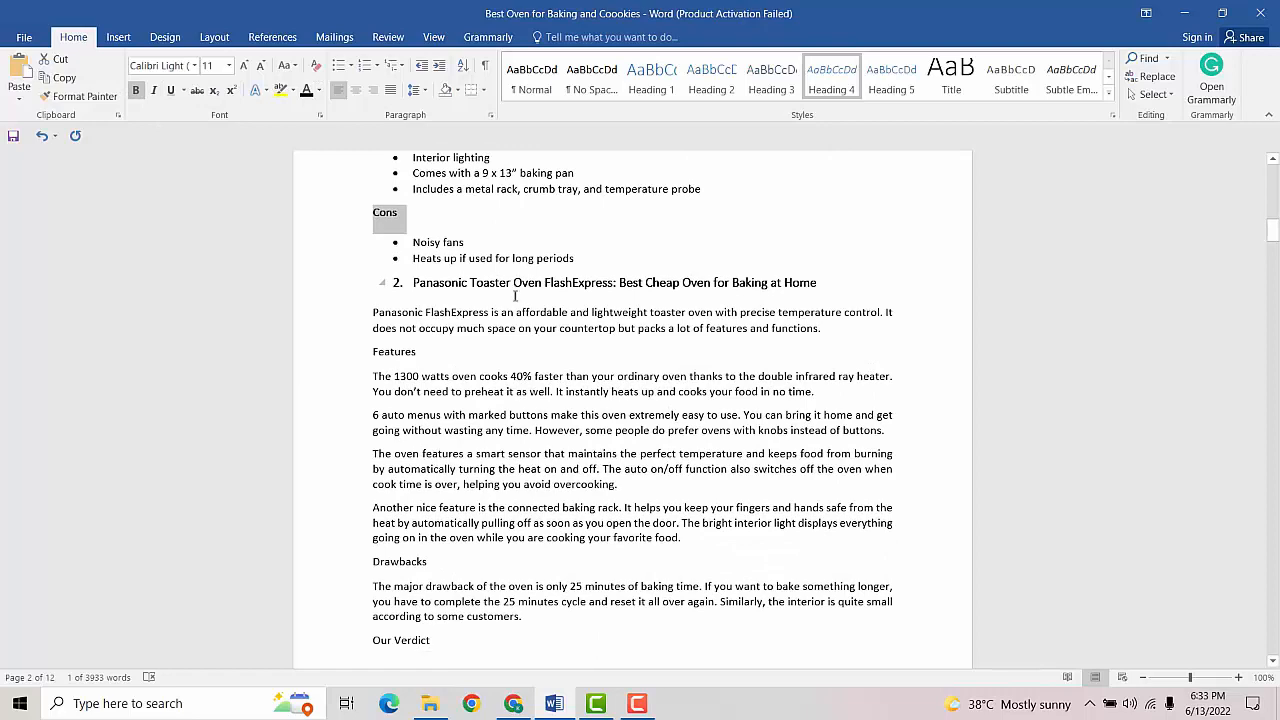
double_click(401, 351)
scroll(325, 385, down, 4)
ctrl+double_click(390, 366)
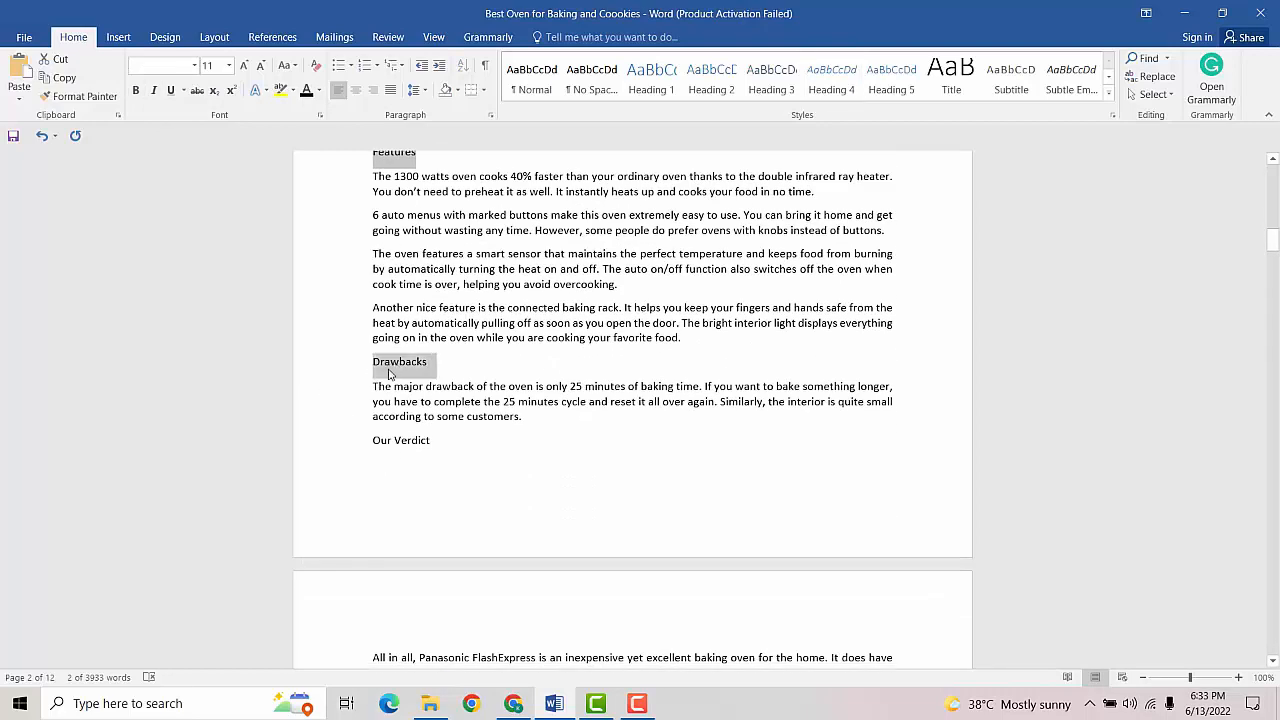
ctrl+click(393, 443)
scroll(363, 443, down, 7)
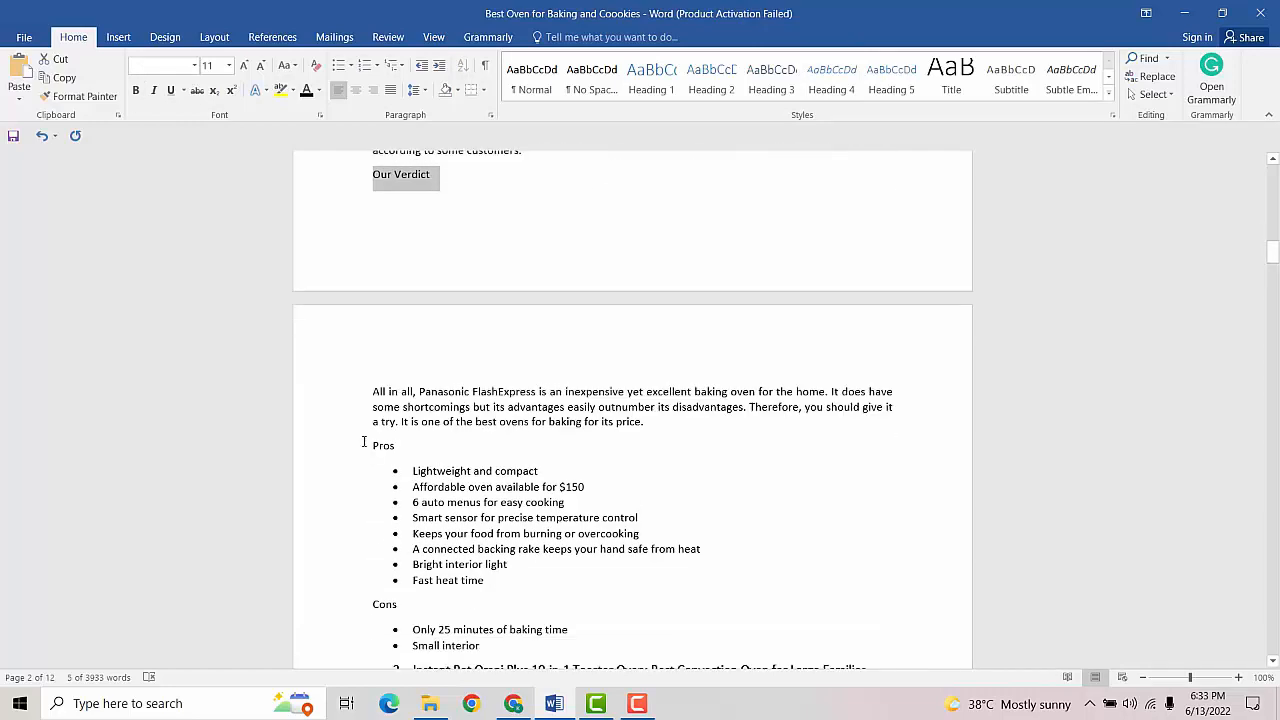
ctrl+double_click(381, 353)
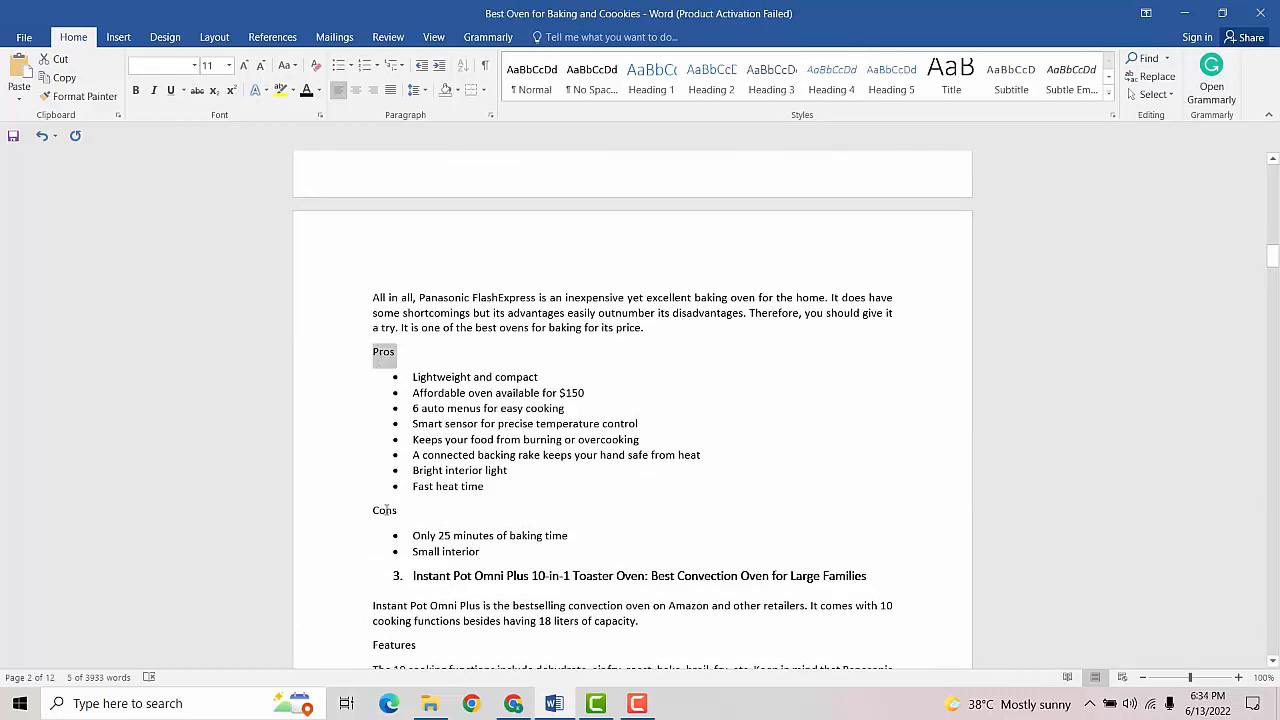
ctrl+double_click(385, 510)
click(848, 100)
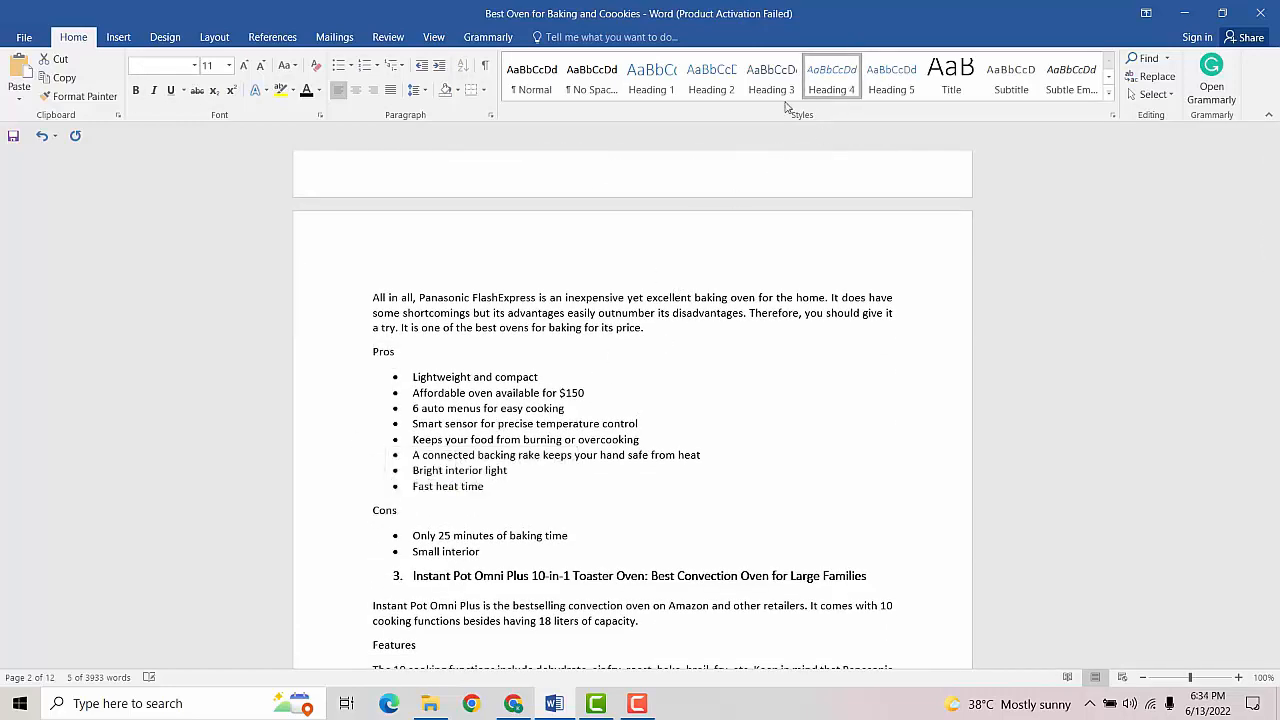
Format the Panasonic Heading 4 subheadings with space after the paragraph and black, bold text without italics.
click(417, 89)
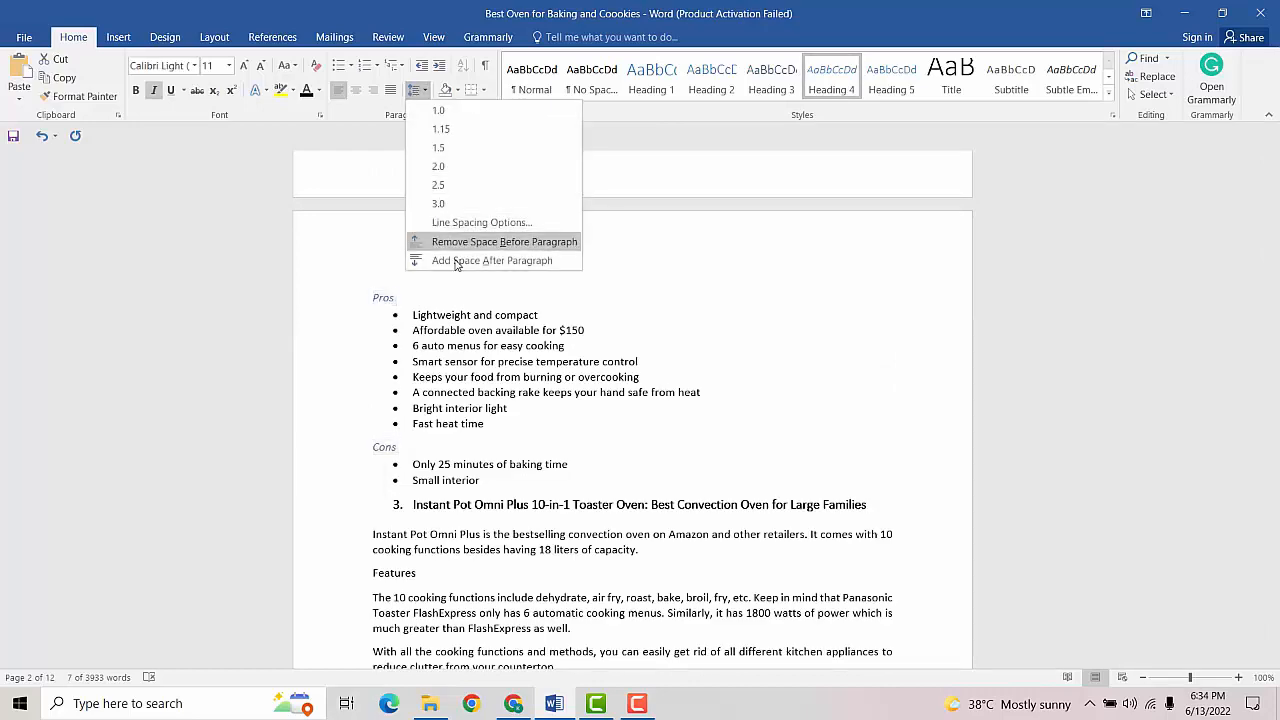
click(455, 261)
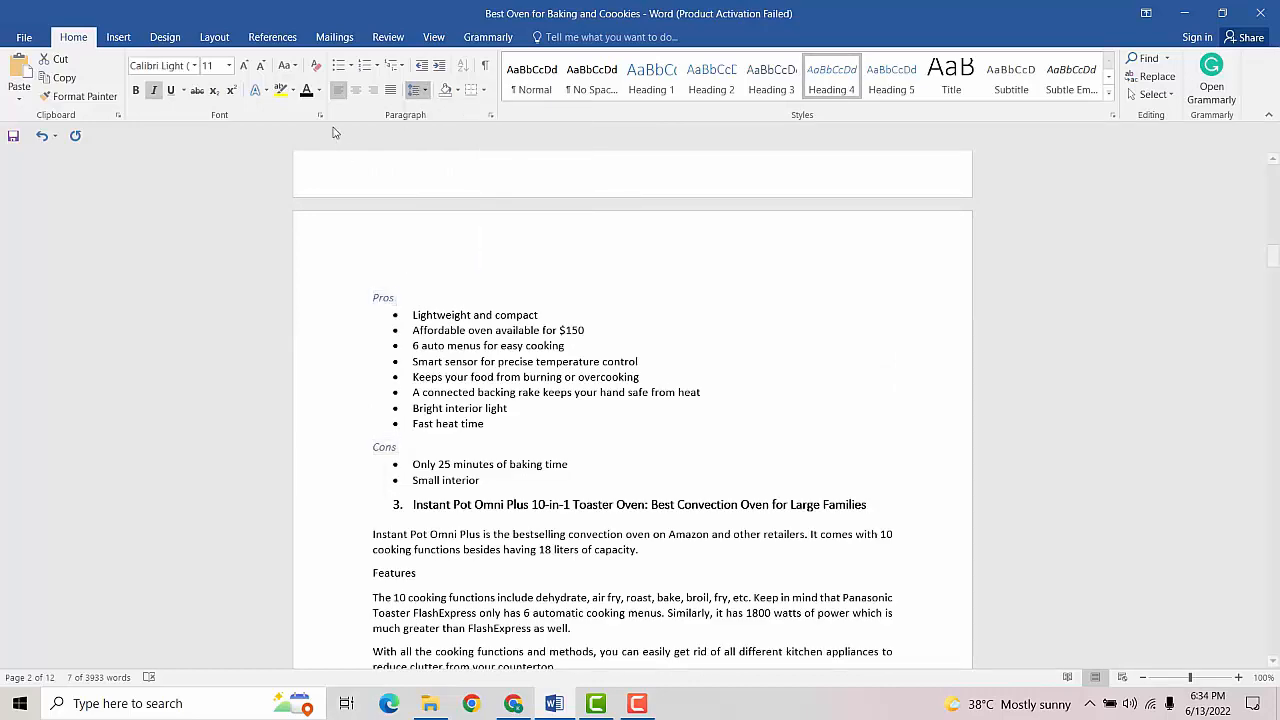
click(154, 91)
click(136, 91)
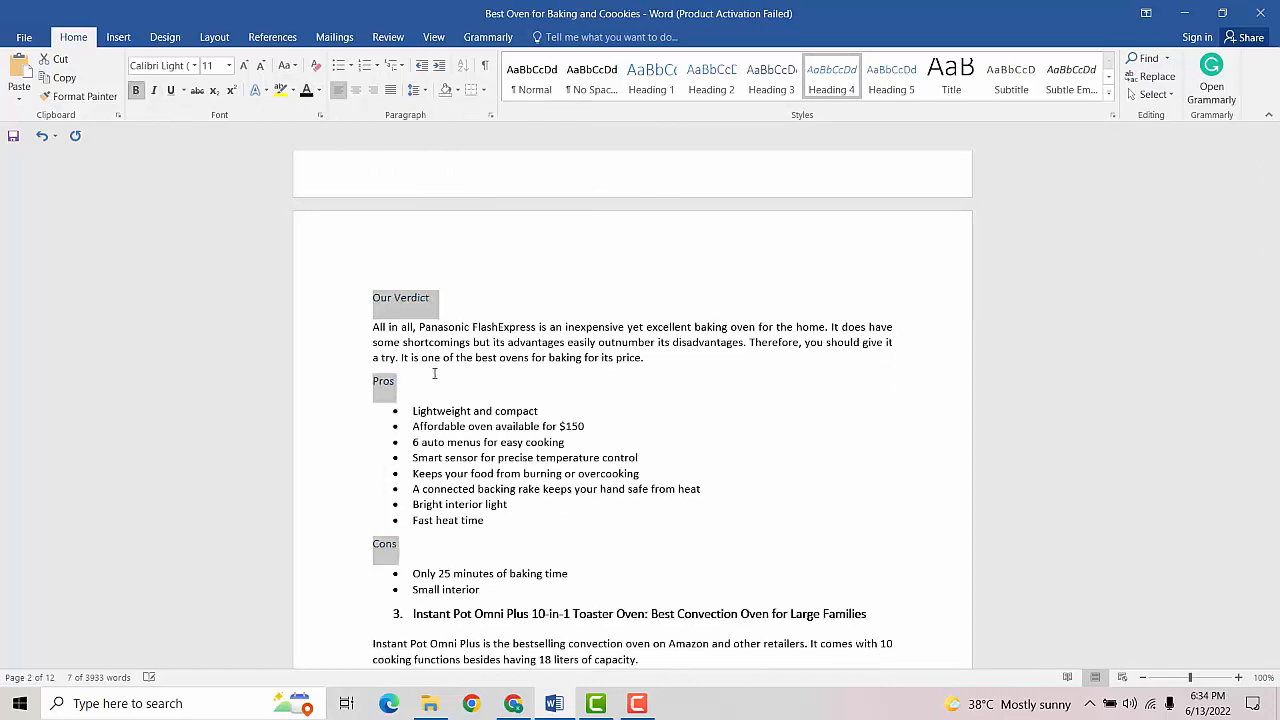
Review the subheadings from the KitchenAid section through the Breville section to the How to Choose factors and Frequently Asked Questions.
scroll(557, 369, up, 3)
click(557, 366)
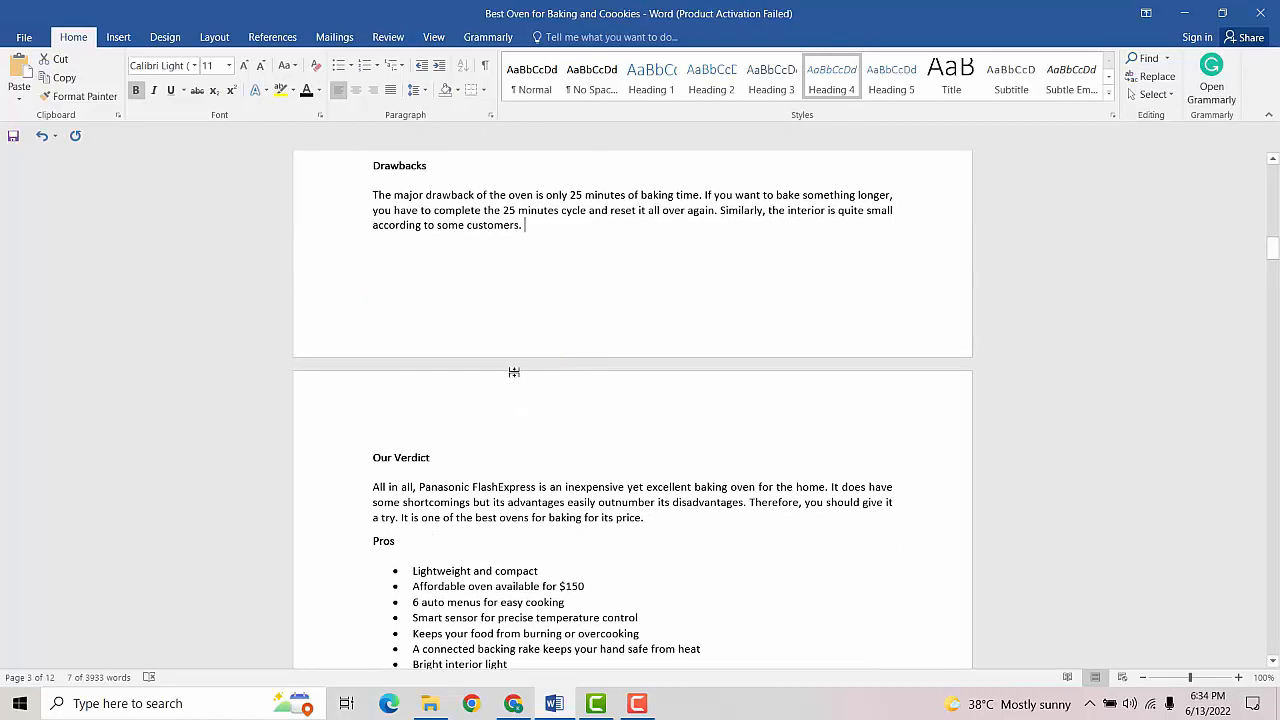
scroll(497, 460, up, 10)
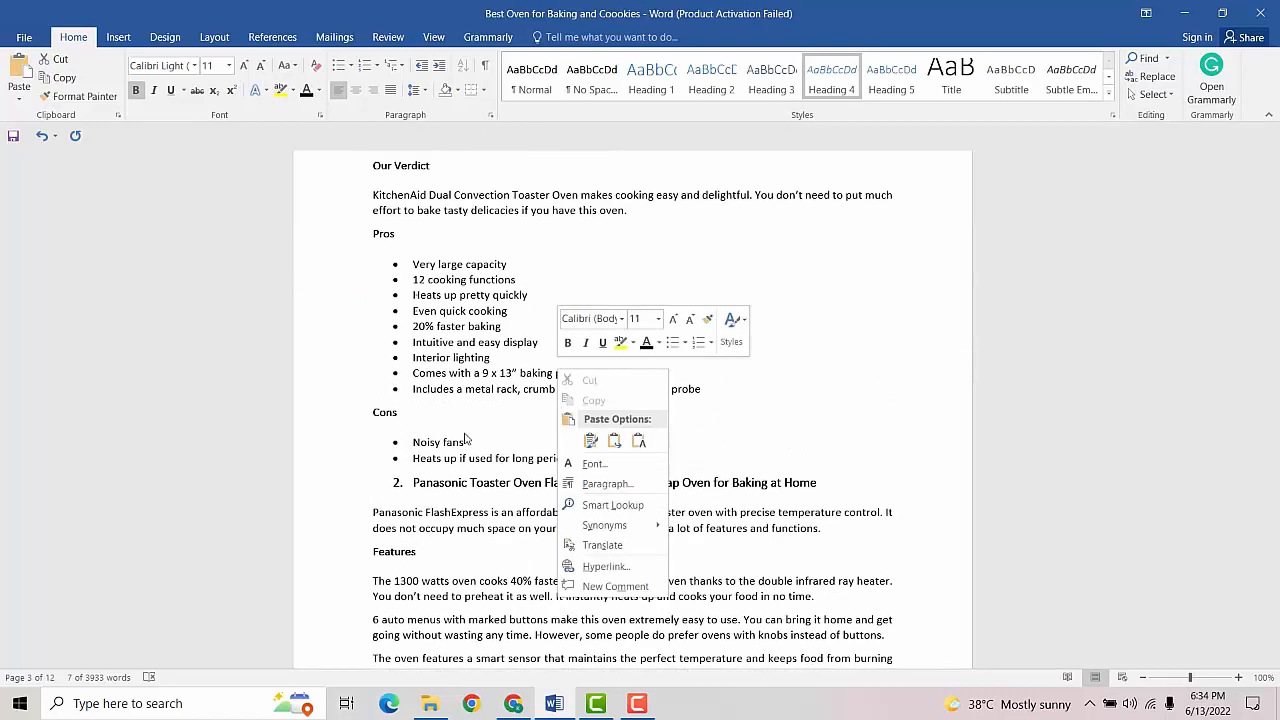
scroll(465, 438, down, 15)
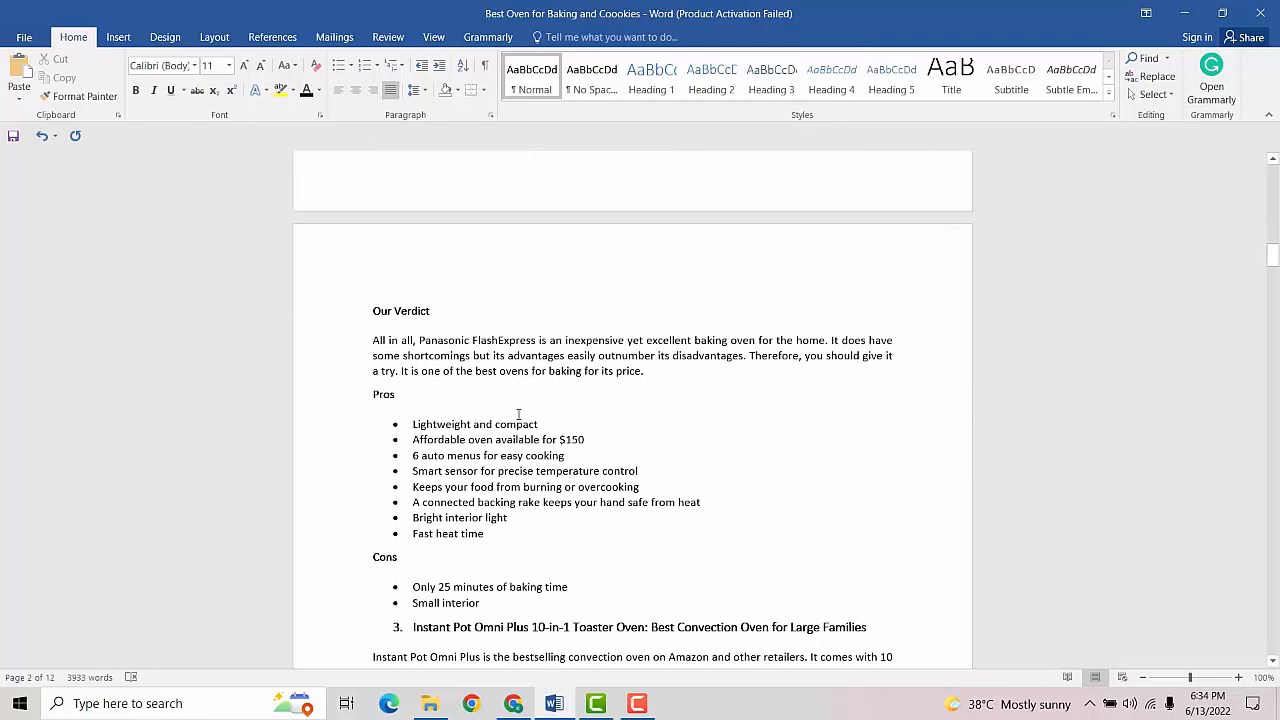
scroll(518, 414, down, 13)
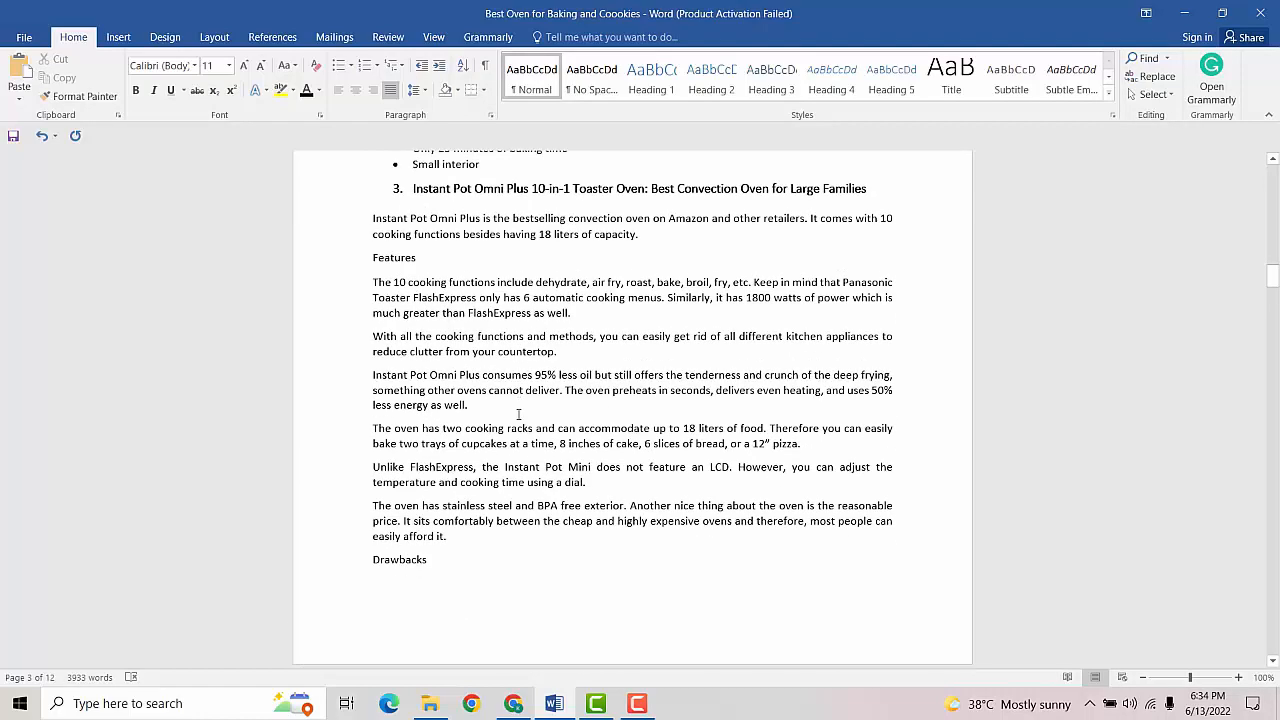
scroll(518, 414, down, 20)
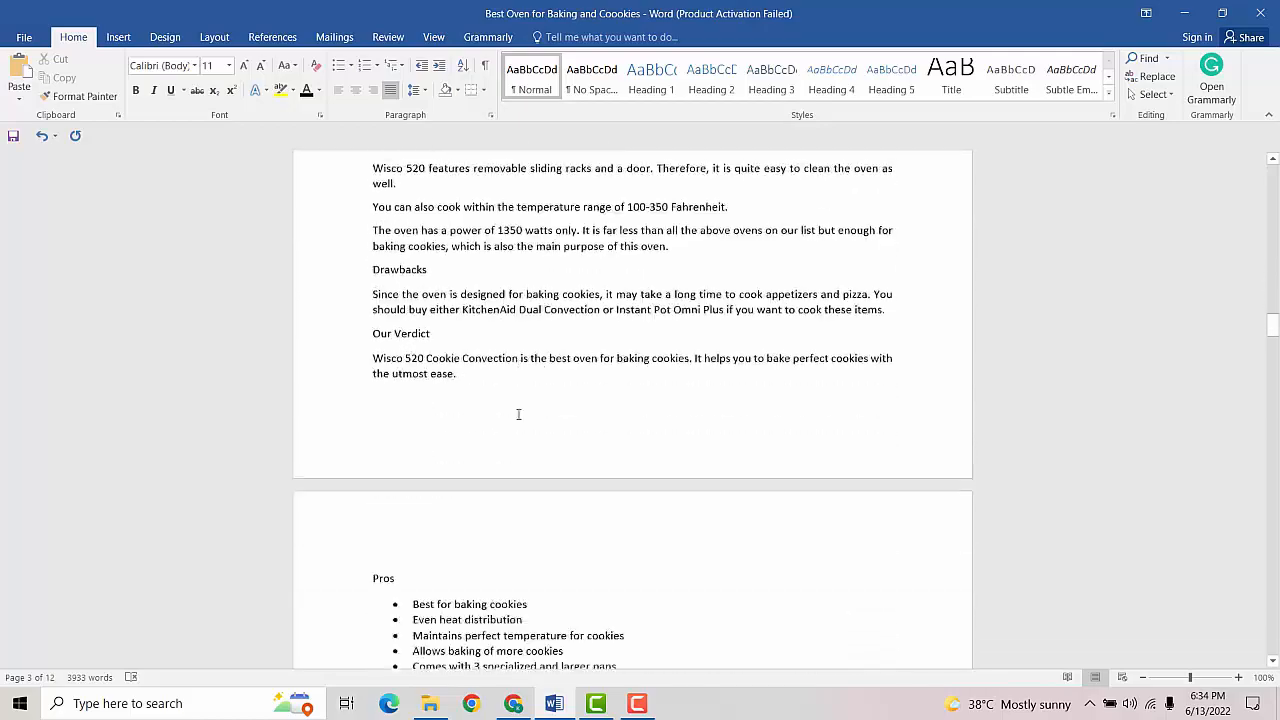
scroll(520, 420, down, 20)
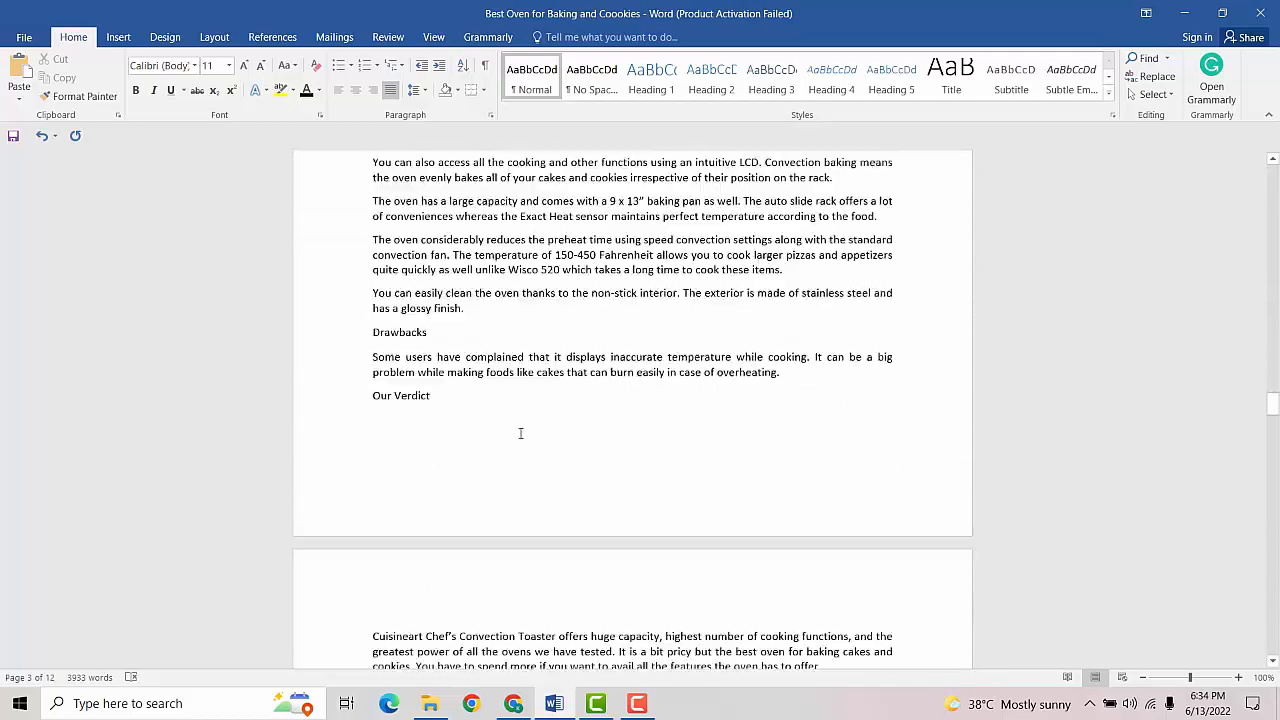
scroll(520, 433, down, 16)
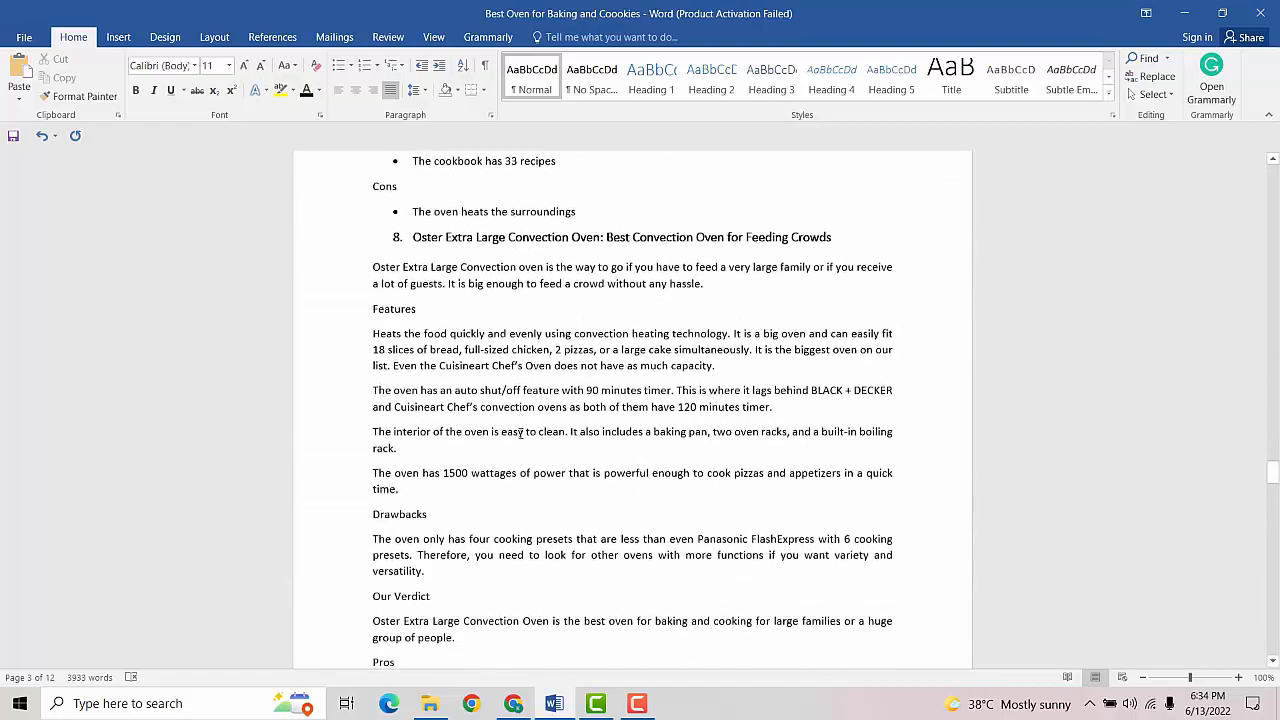
scroll(520, 433, down, 20)
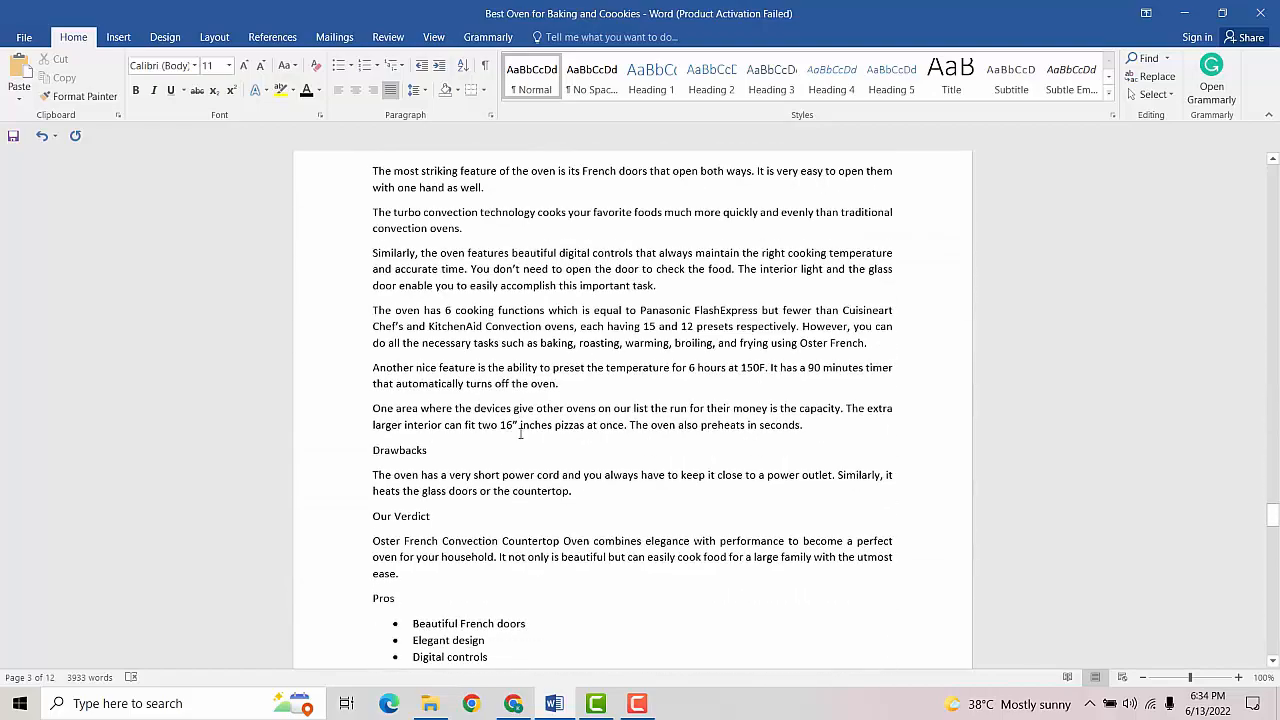
scroll(520, 433, down, 12)
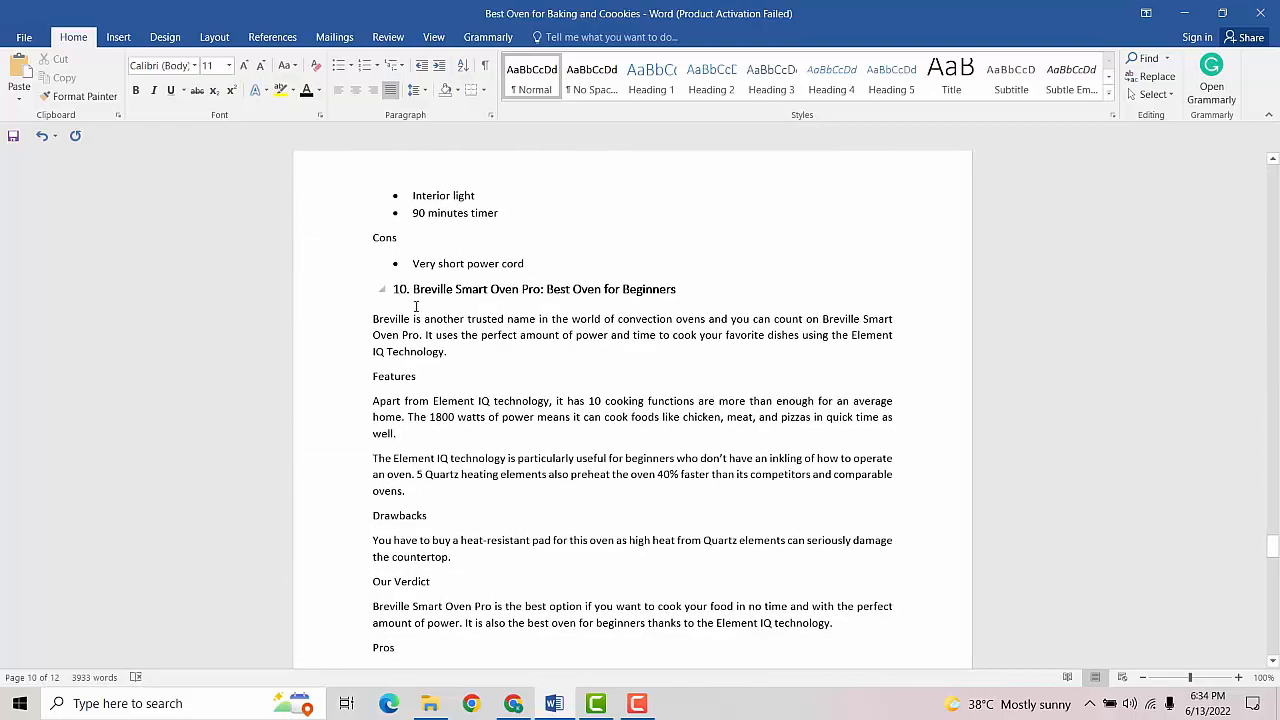
scroll(422, 351, down, 6)
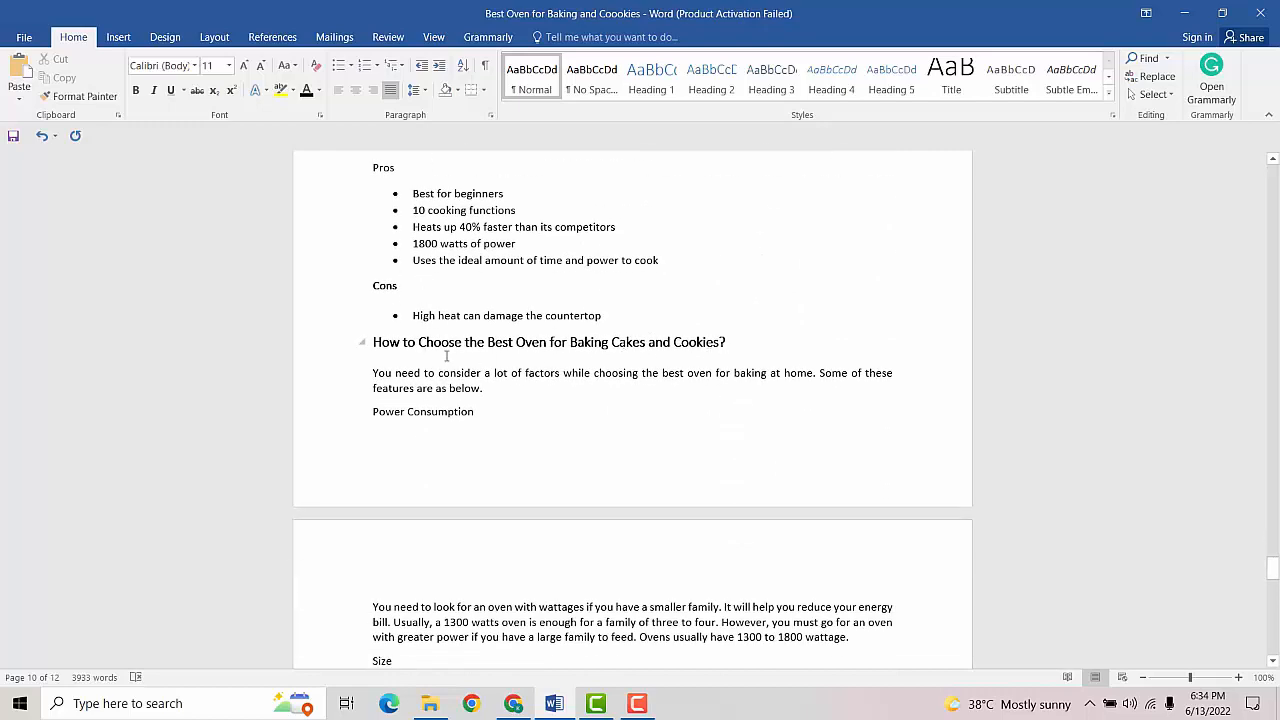
scroll(400, 340, down, 1)
click(381, 328)
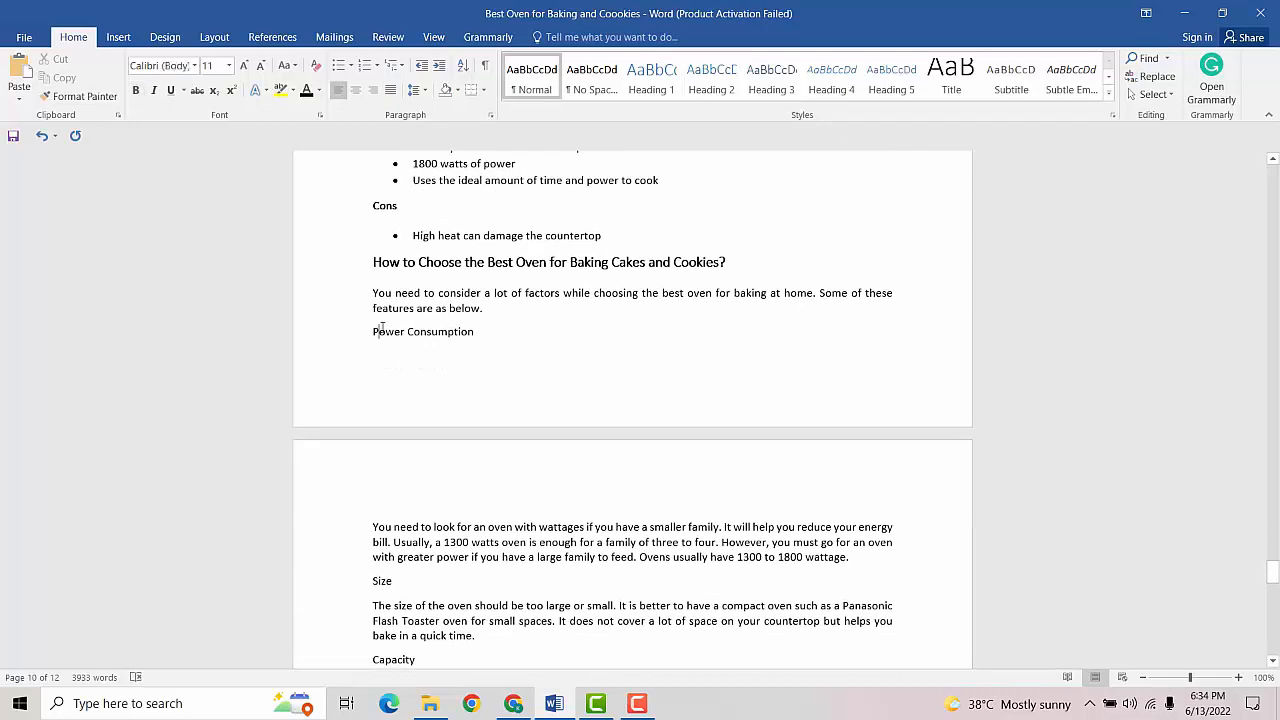
scroll(374, 398, down, 3)
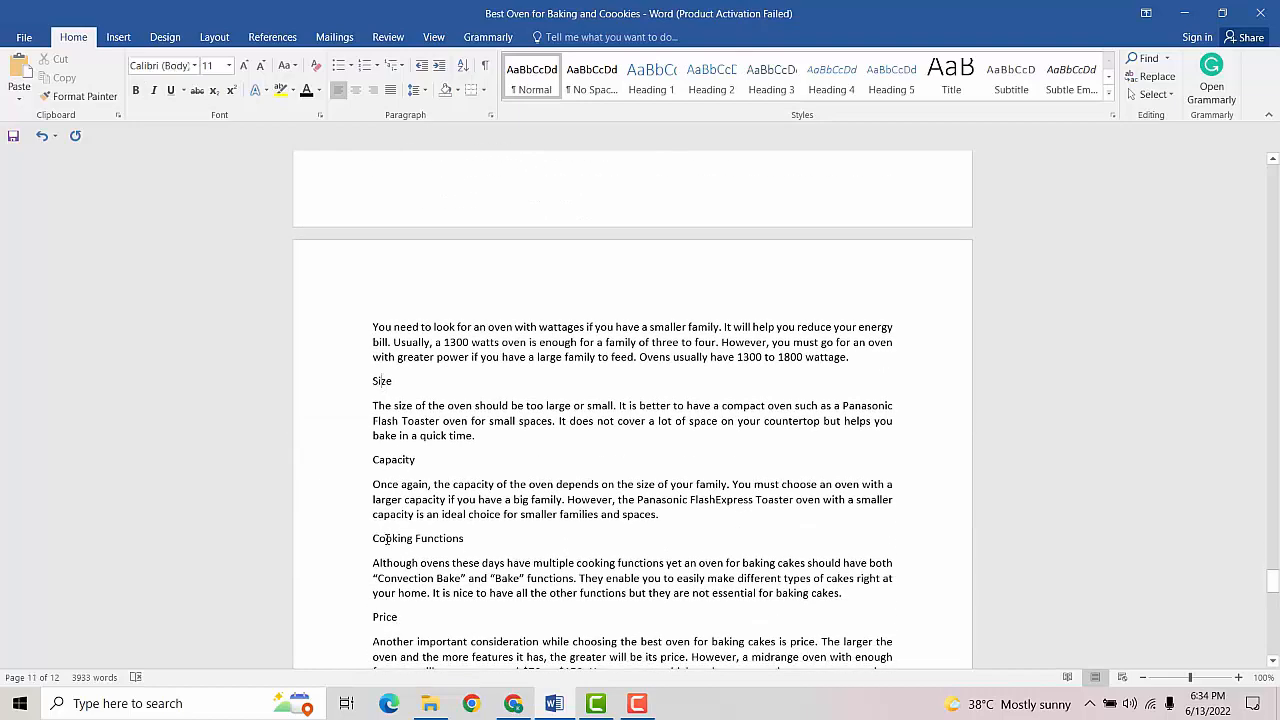
scroll(387, 539, down, 2)
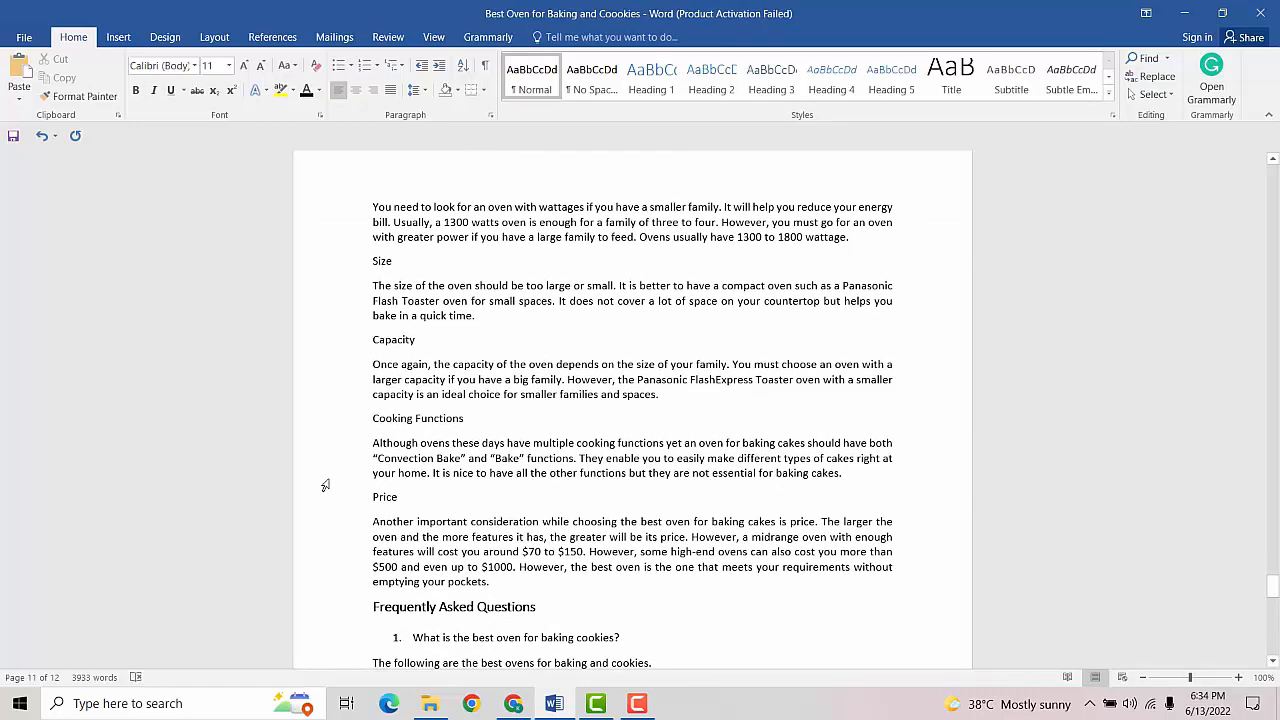
scroll(325, 484, up, 4)
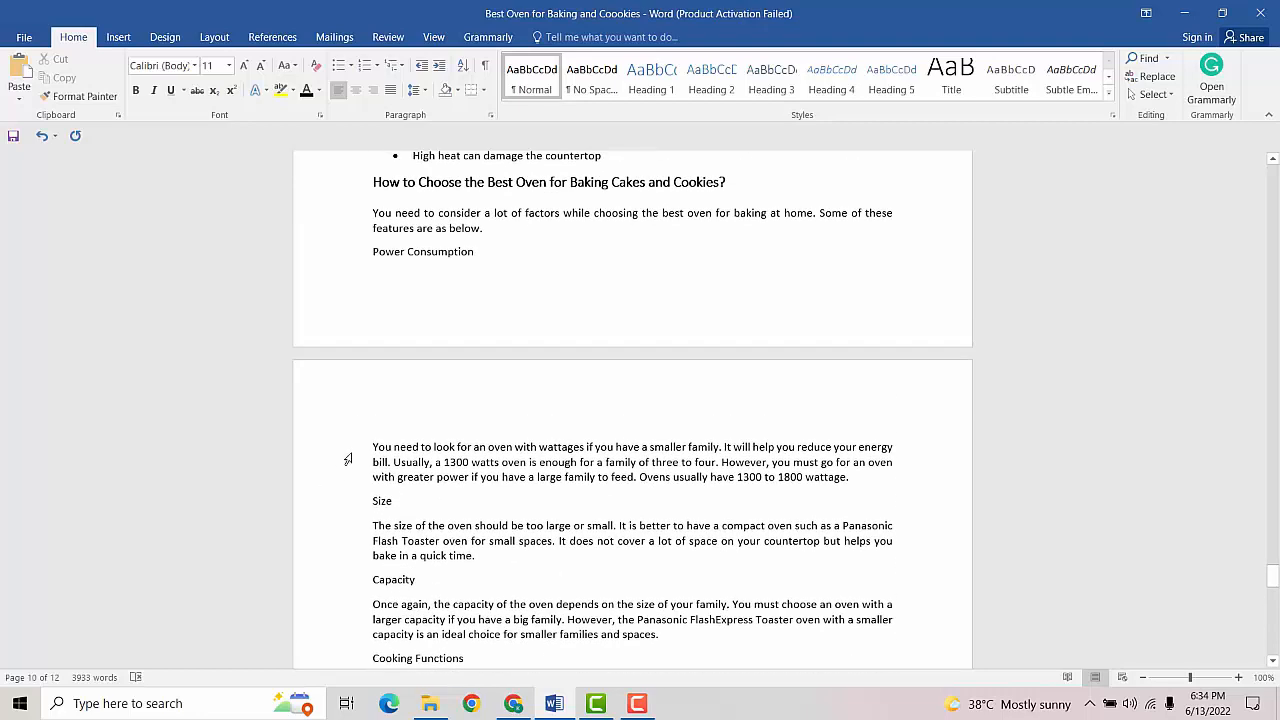
Apply the Heading 3 style to Power Consumption, Size, Capacity, Cooking Functions and Price in the How to Choose section.
drag(420, 187, 718, 186)
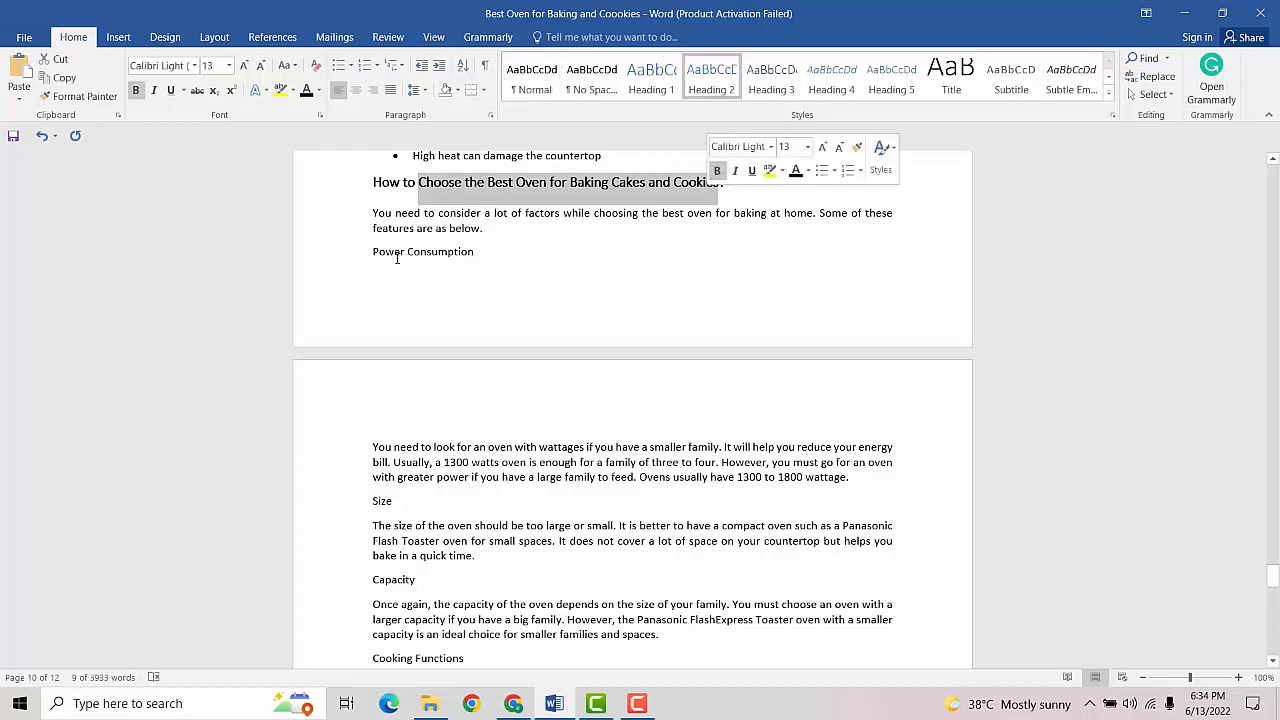
scroll(366, 314, down, 1)
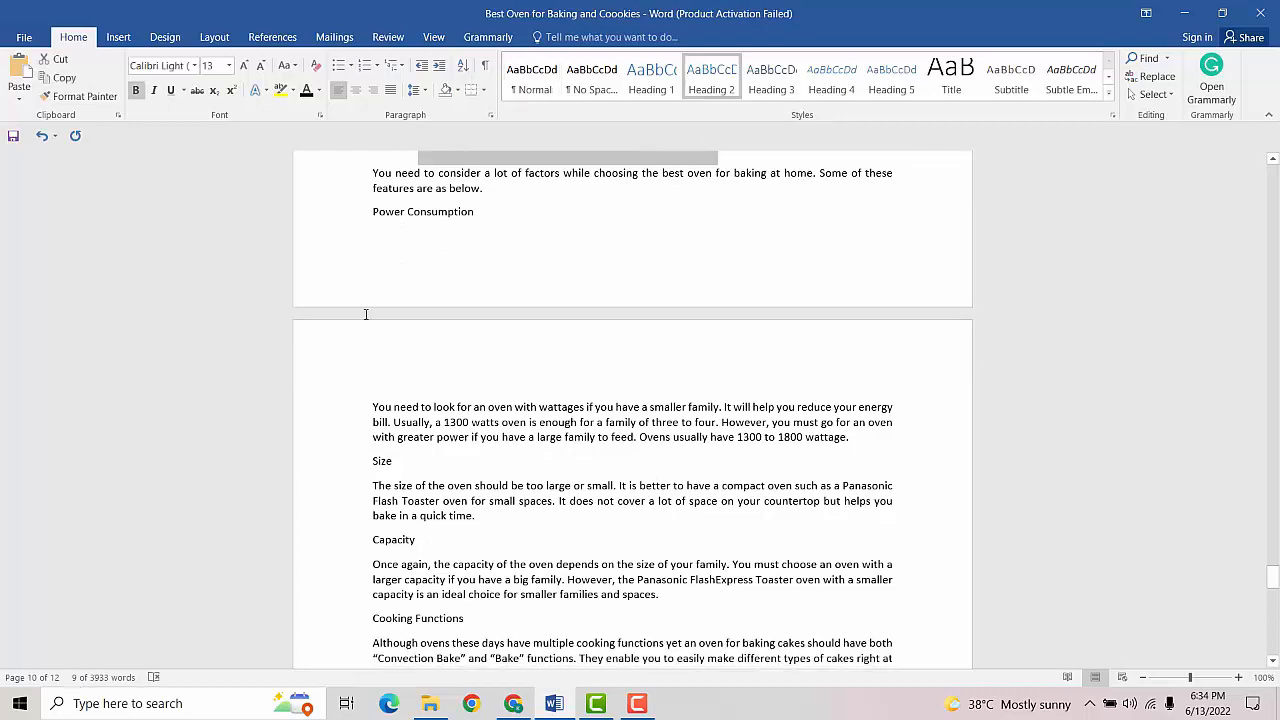
ctrl+click(393, 218)
ctrl+click(381, 461)
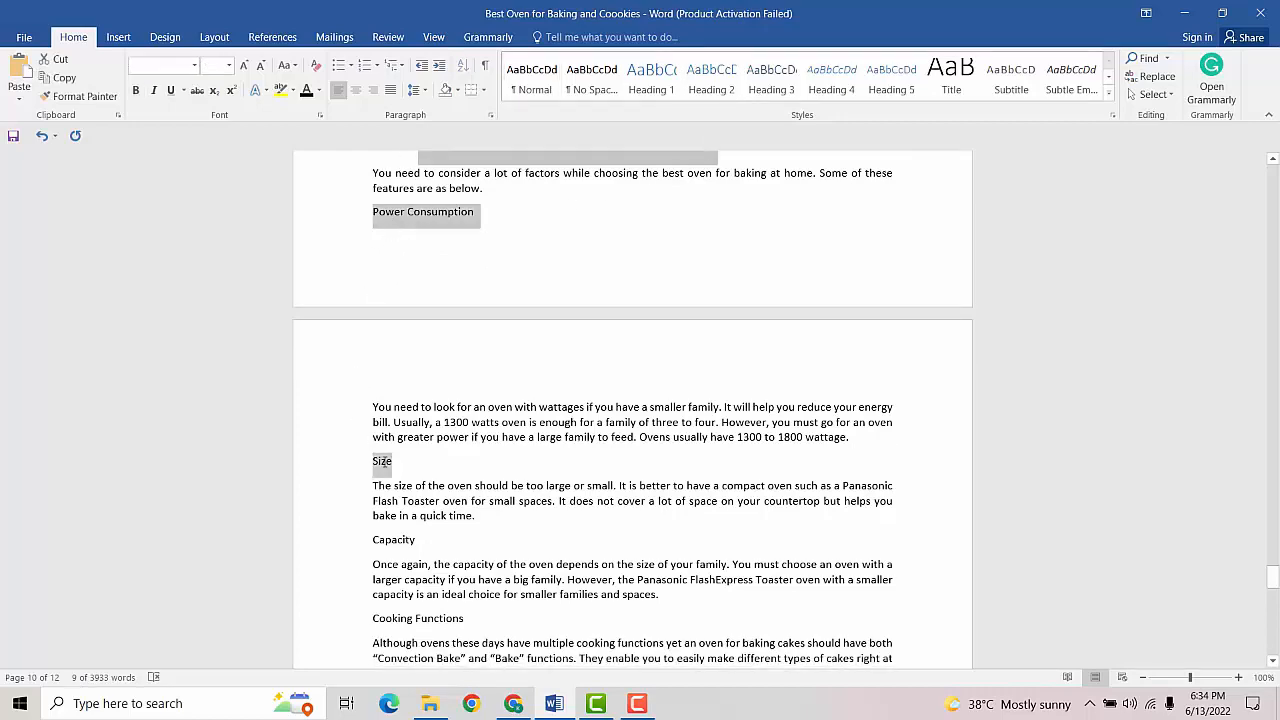
ctrl+click(388, 543)
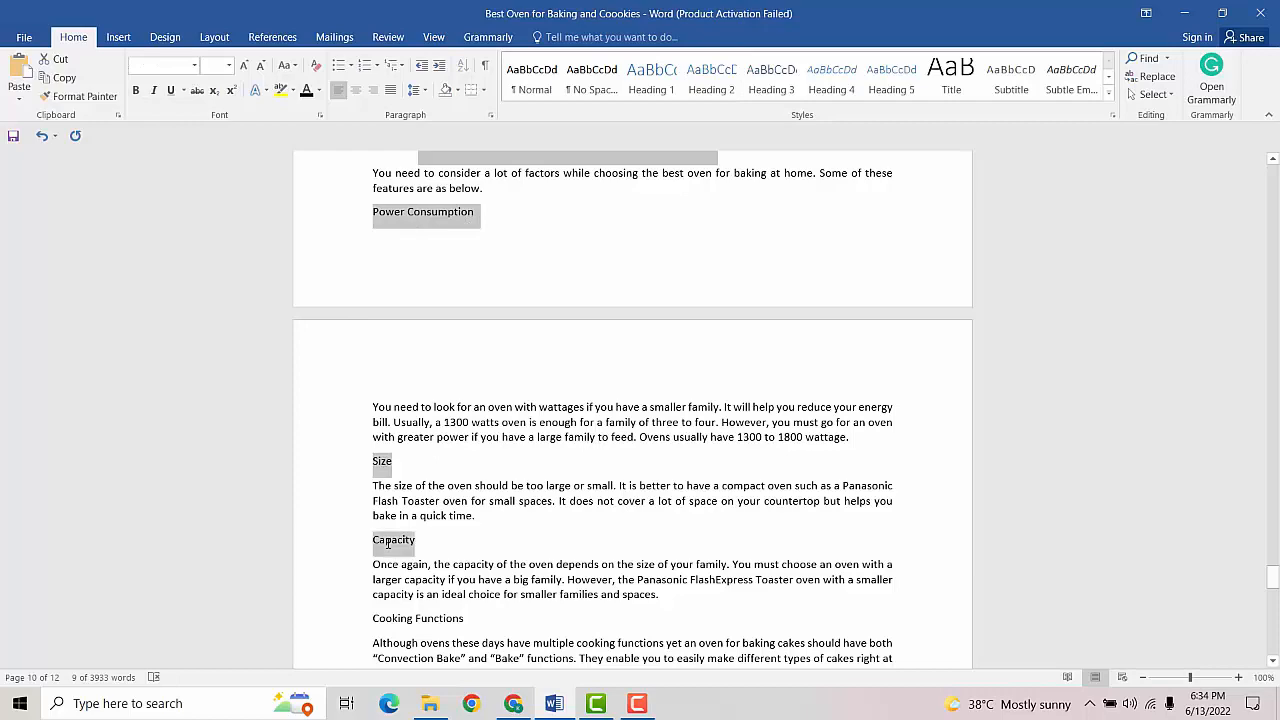
ctrl+click(391, 620)
scroll(240, 471, down, 3)
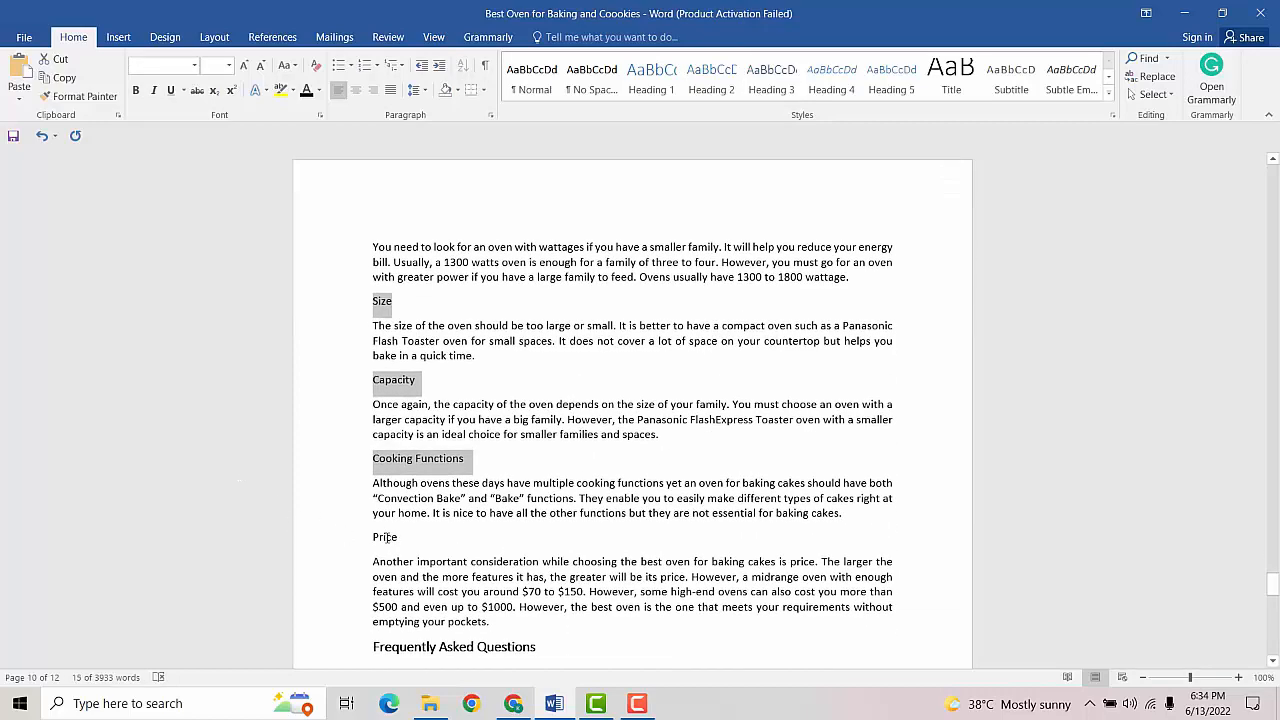
ctrl+click(385, 537)
click(777, 88)
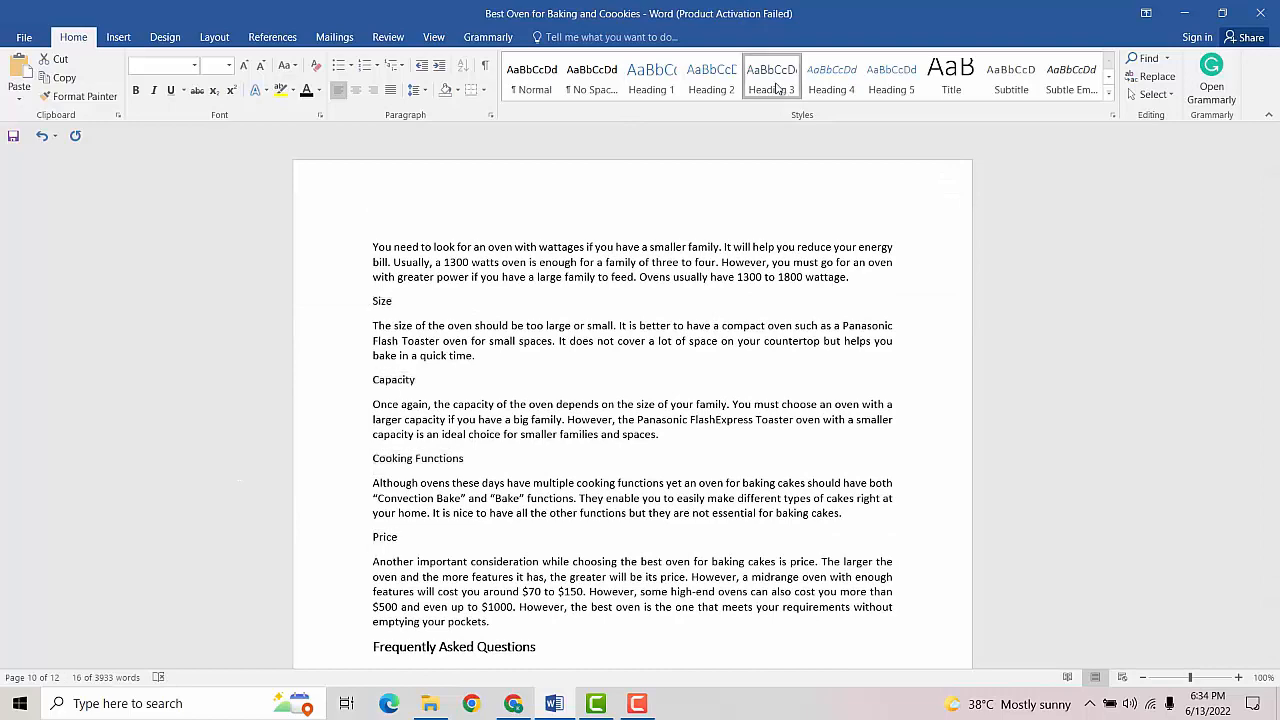
Format the Power Consumption, Size, Capacity, Cooking Functions and Price headings with space after the paragraph and black, bold text.
click(417, 89)
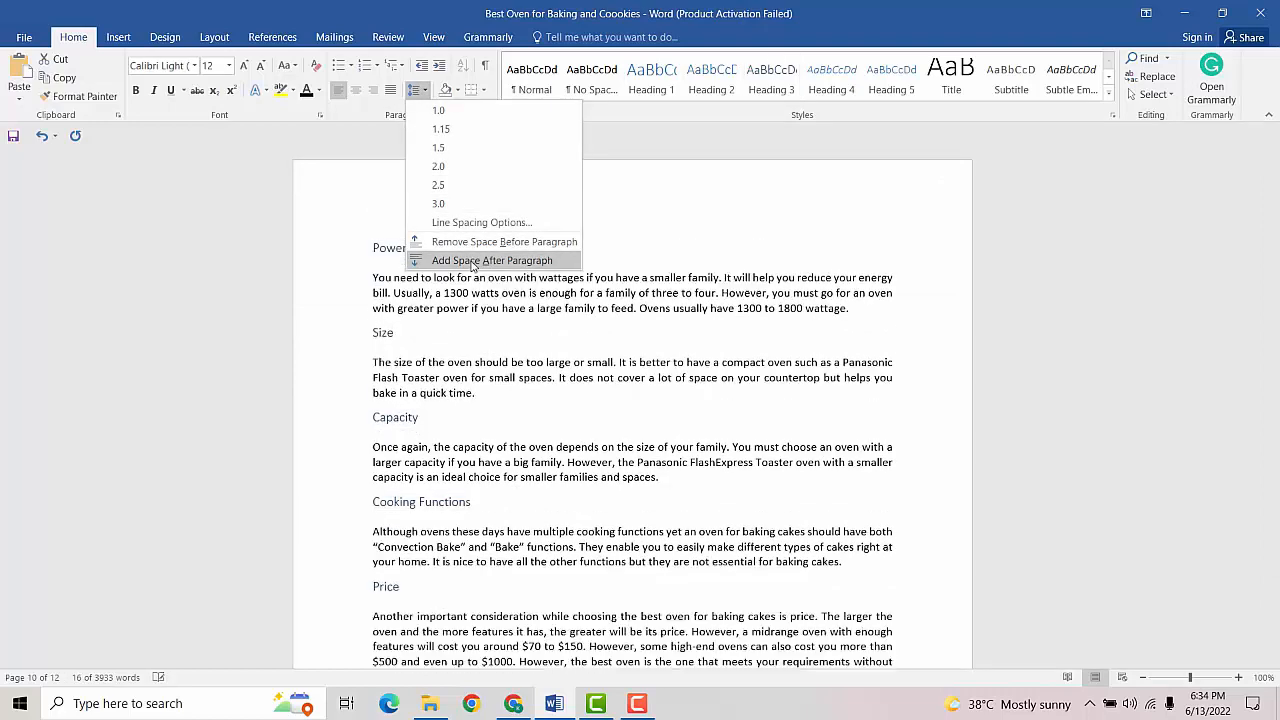
click(472, 263)
click(293, 91)
click(294, 91)
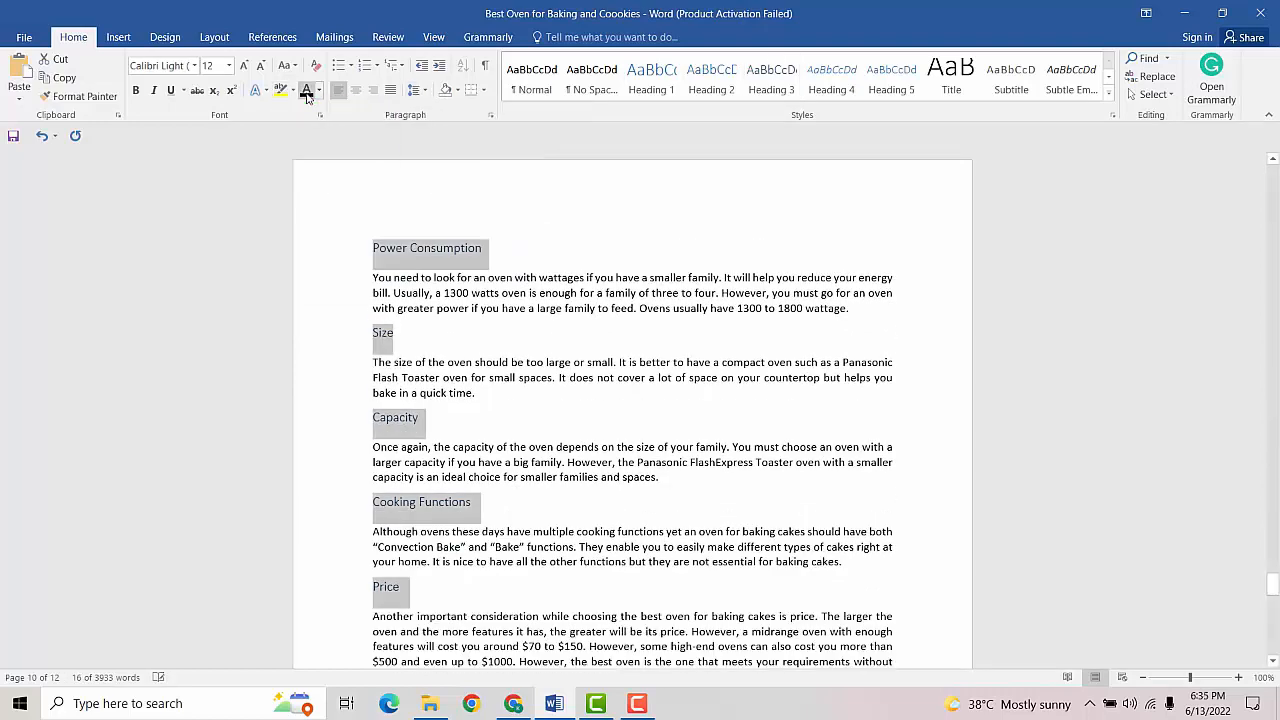
click(136, 90)
click(550, 365)
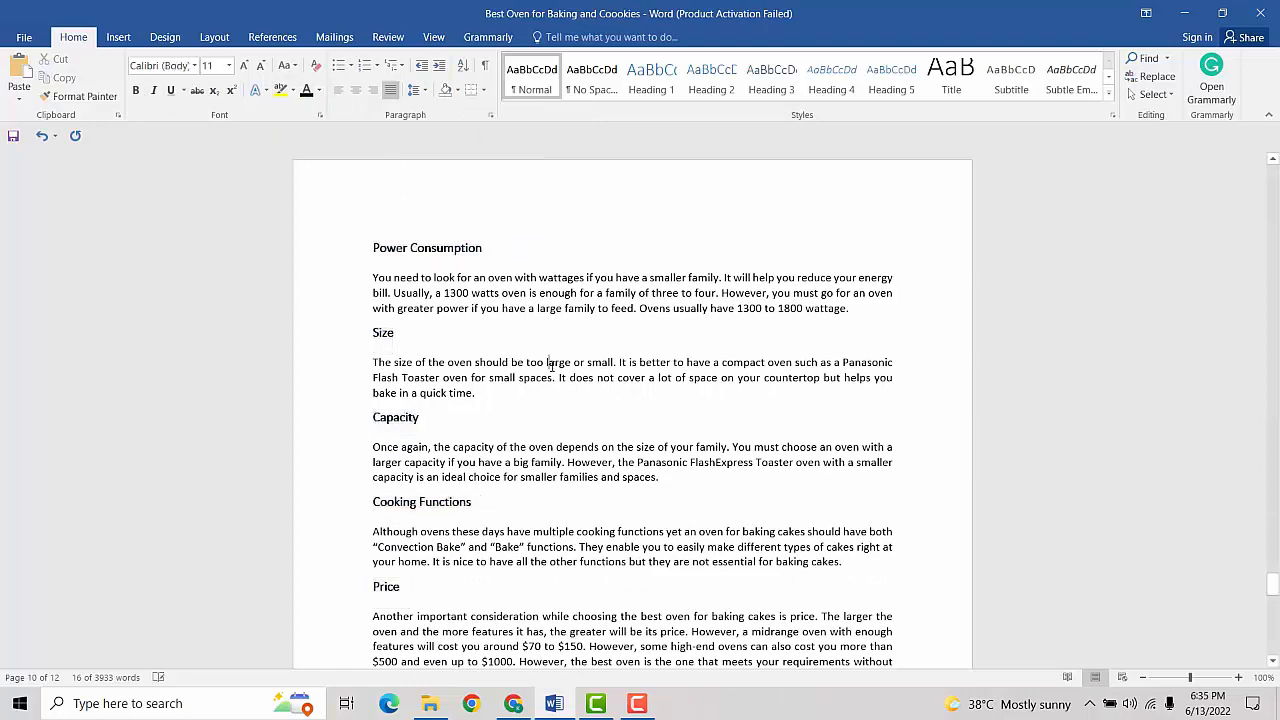
Review the heading formatting from the How to Choose section through Frequently Asked Questions to Final Thoughts.
scroll(550, 365, down, 3)
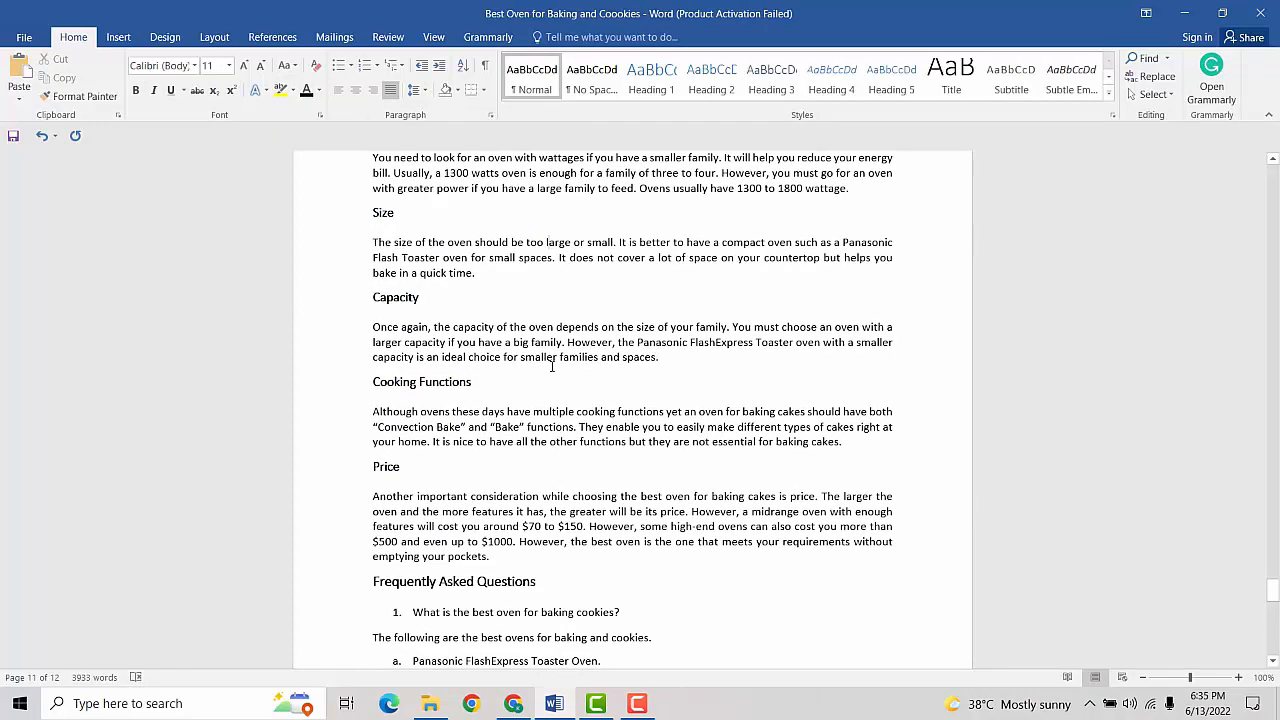
scroll(551, 366, down, 12)
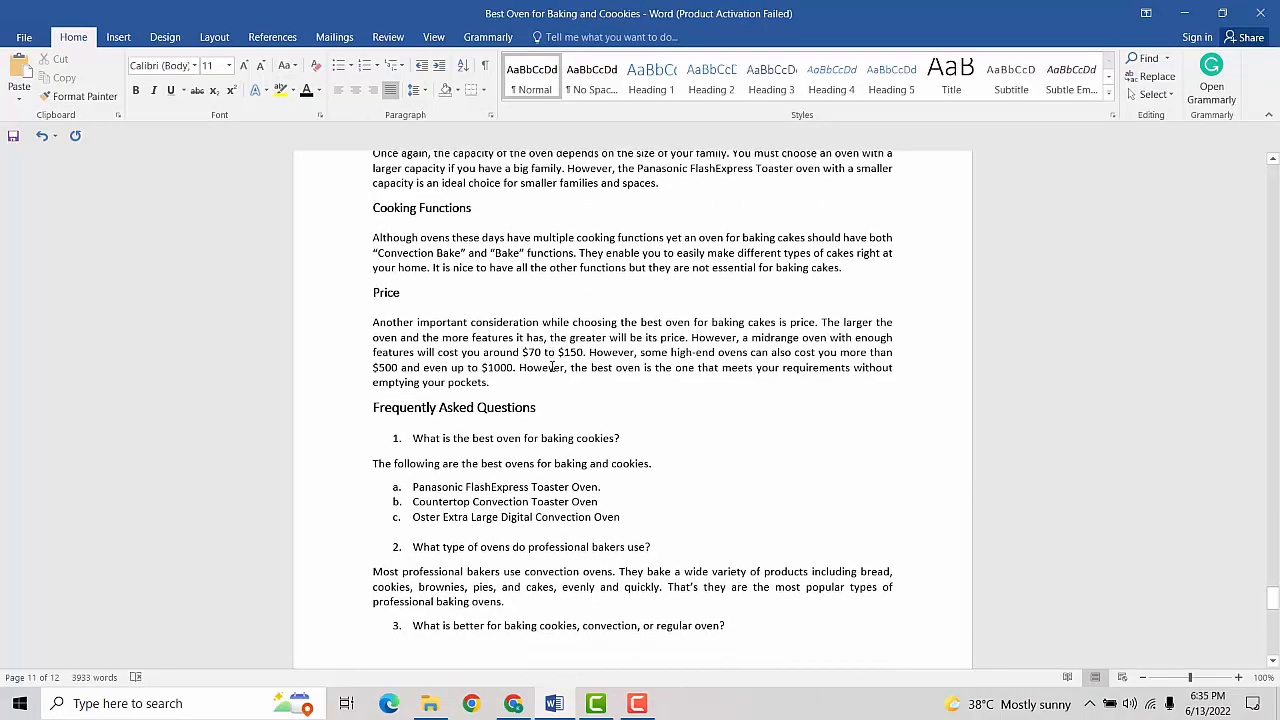
scroll(551, 366, down, 3)
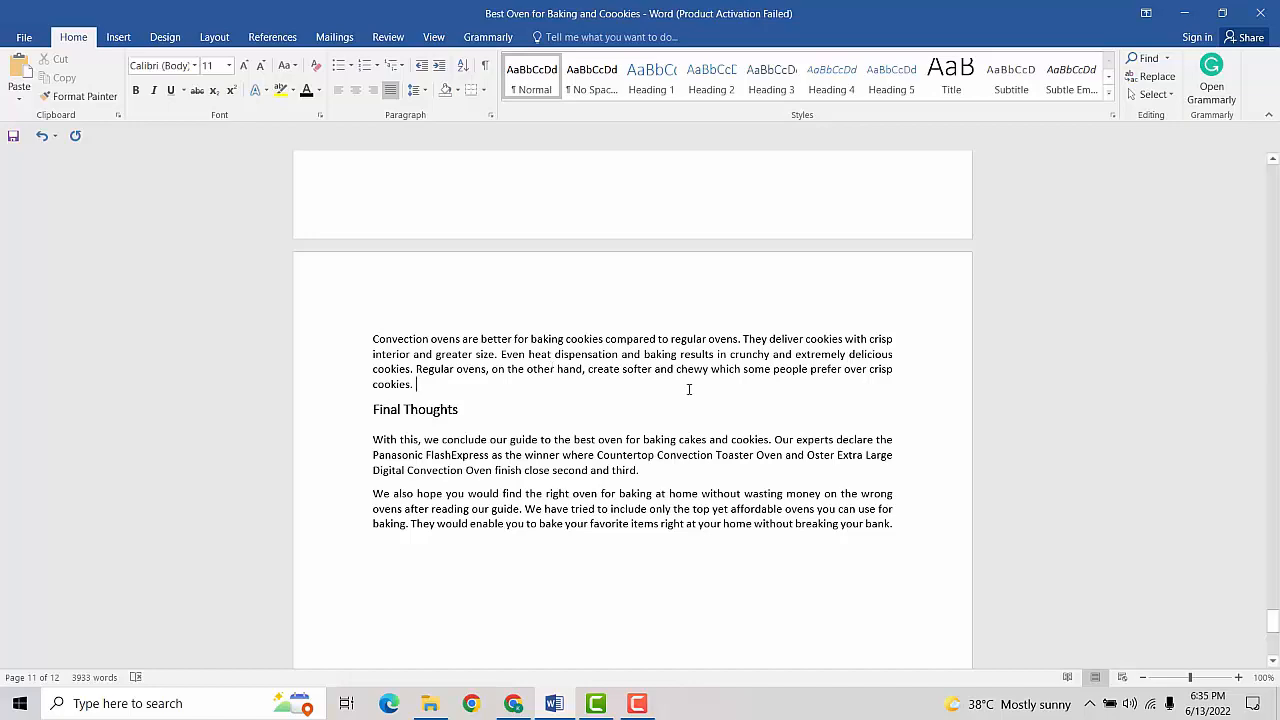
scroll(546, 391, up, 3)
scroll(546, 391, up, 15)
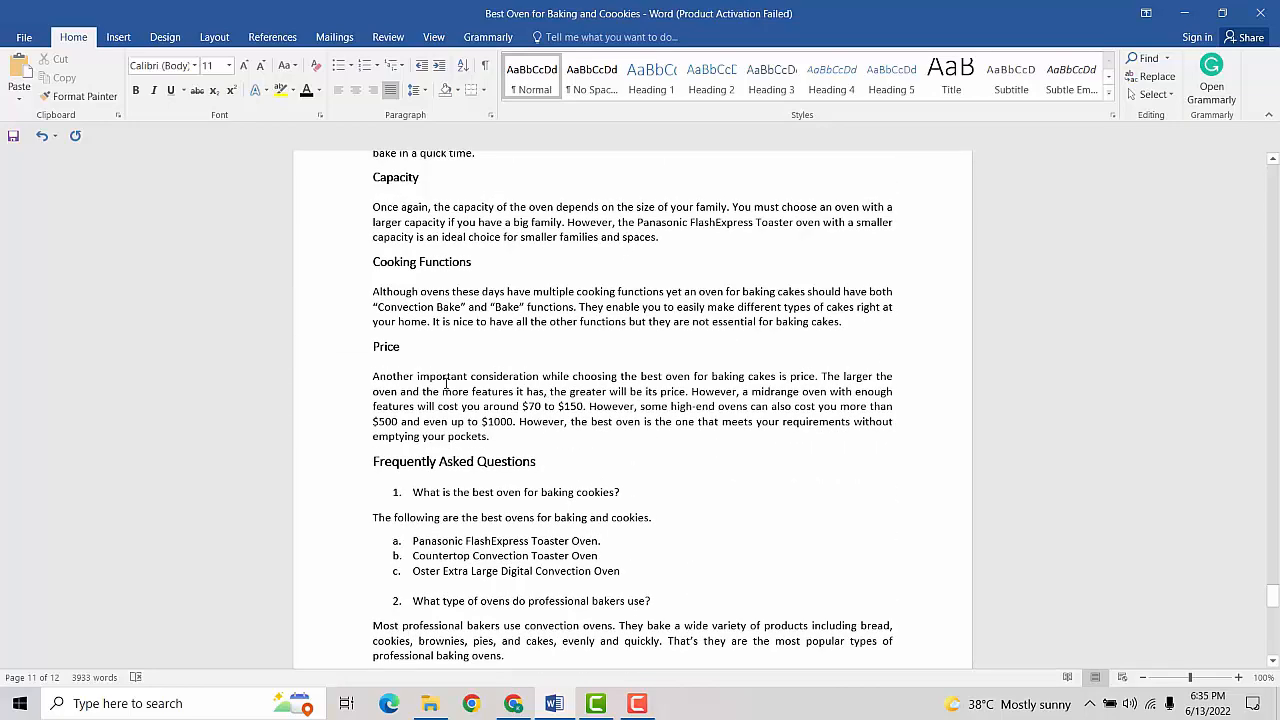
scroll(413, 370, up, 7)
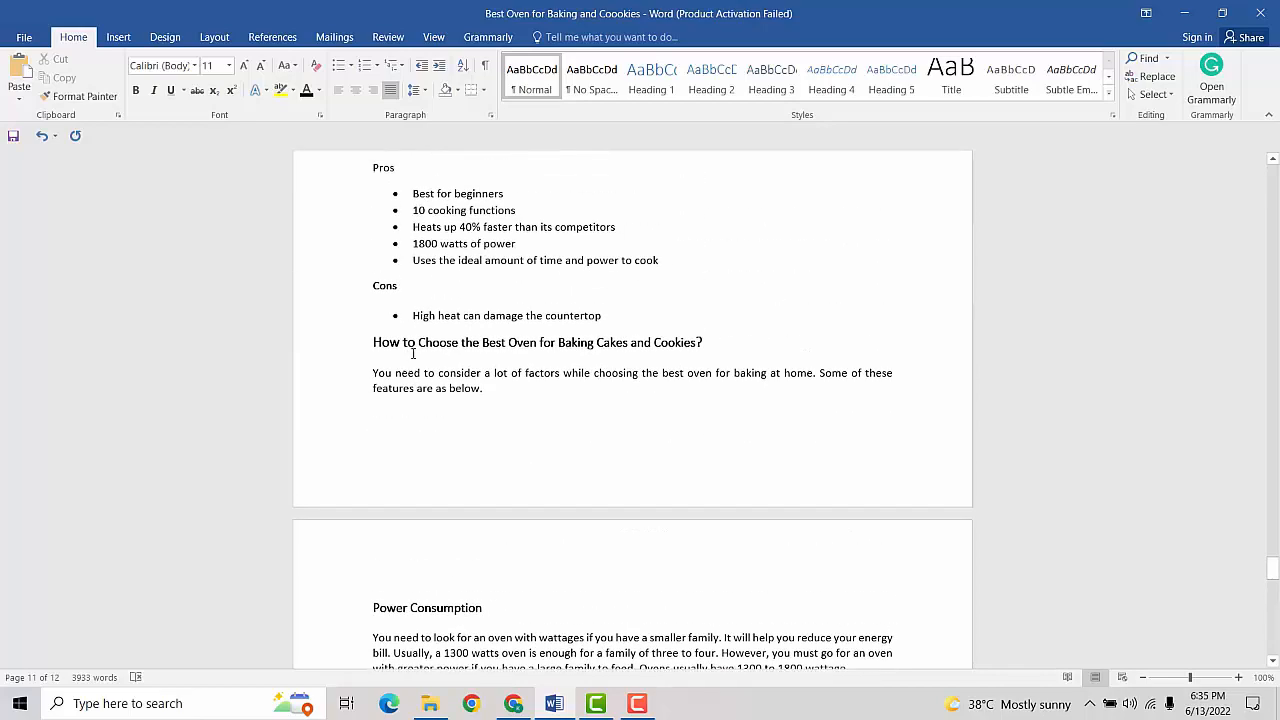
scroll(369, 478, down, 3)
scroll(369, 478, down, 5)
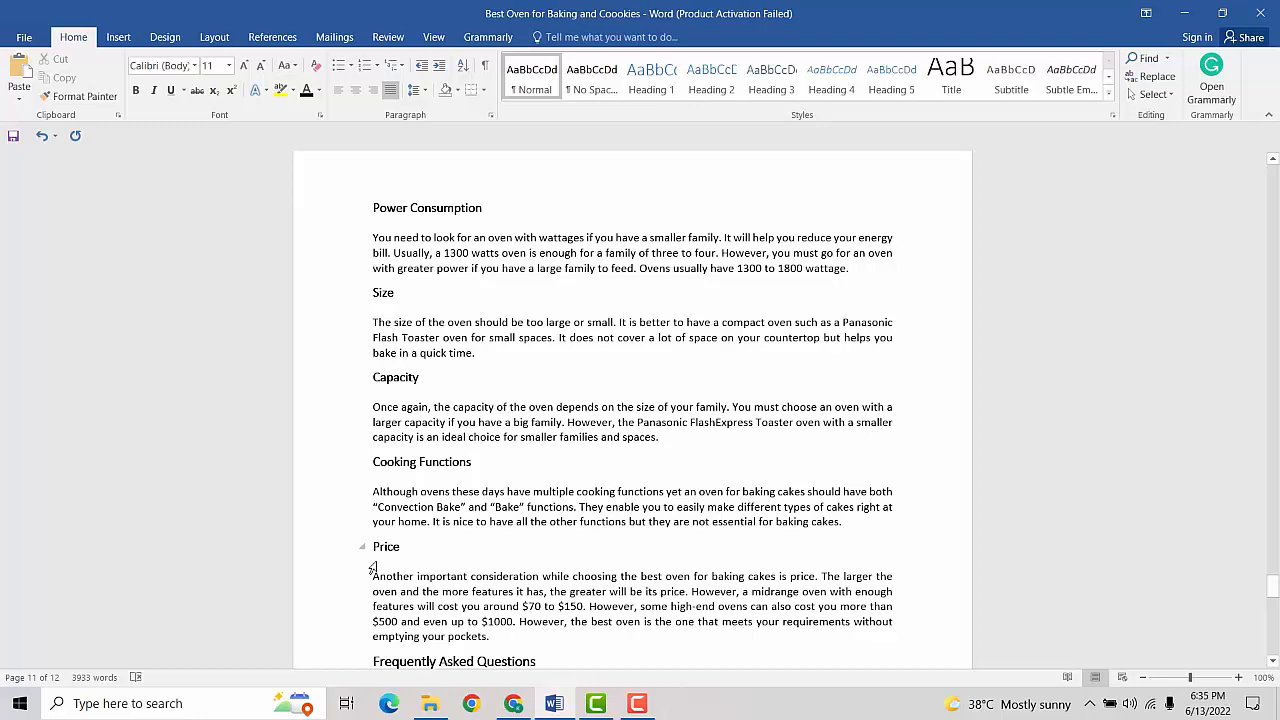
scroll(474, 489, up, 2)
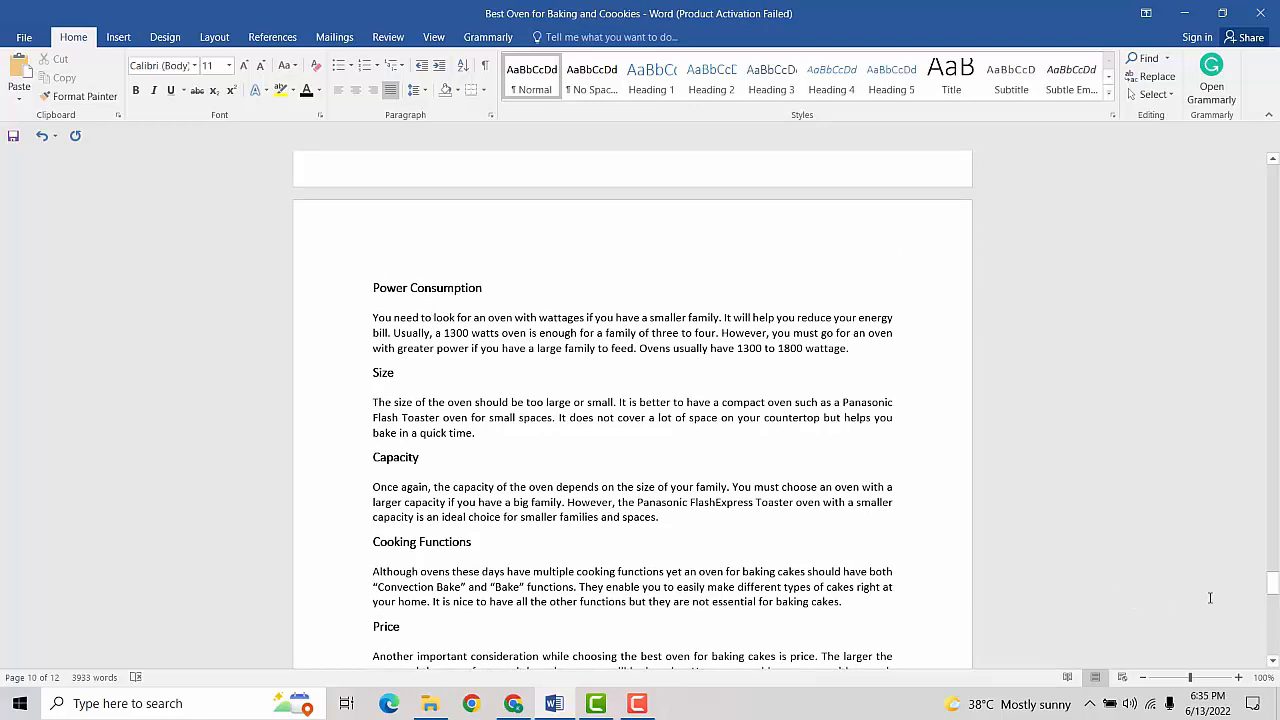
Check the styles applied to the Best Ovens for Baking at Home heading, the KitchenAid product heading and its Features subheading.
drag(1272, 585, 1243, 150)
scroll(600, 443, down, 5)
scroll(599, 447, down, 2)
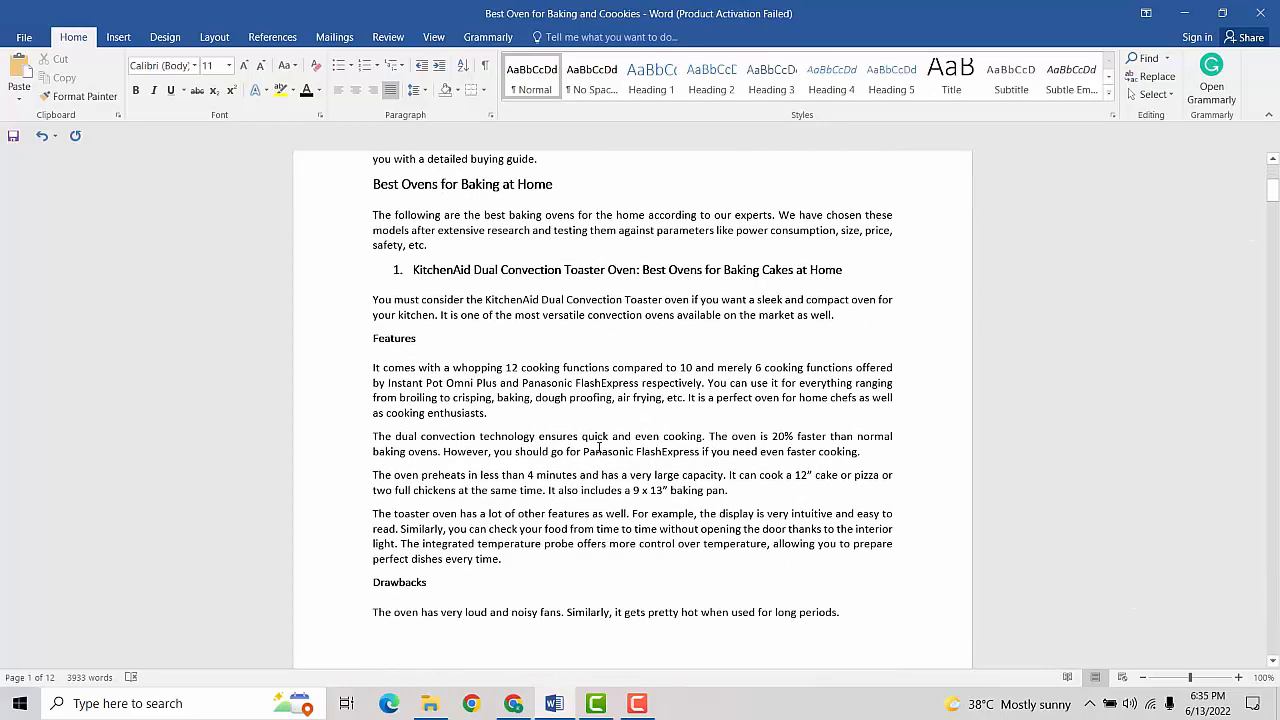
click(416, 190)
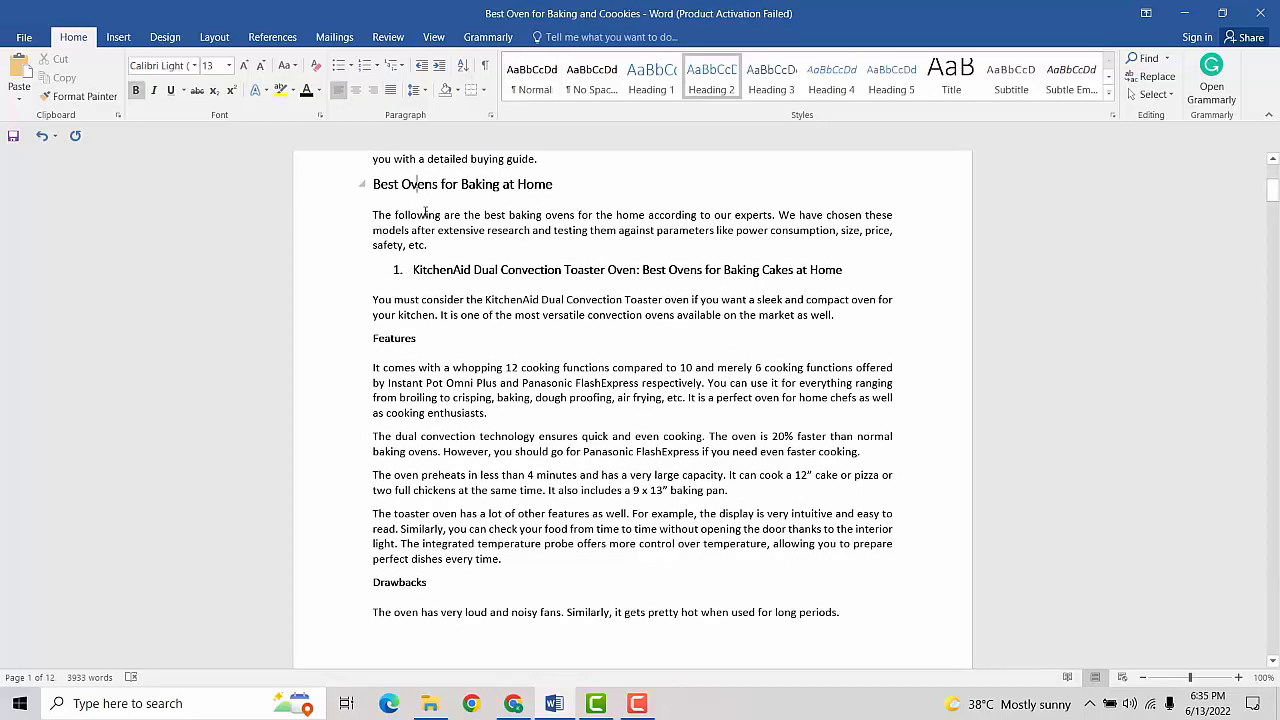
click(459, 271)
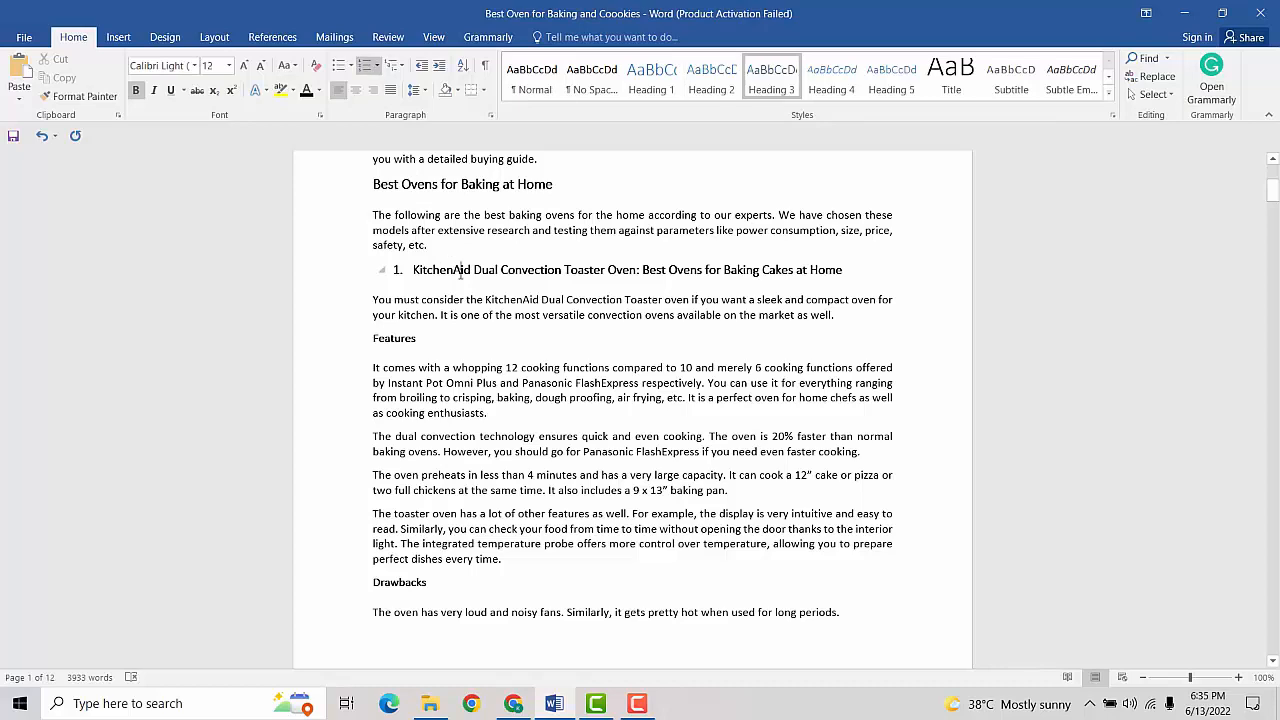
click(385, 343)
scroll(405, 510, down, 6)
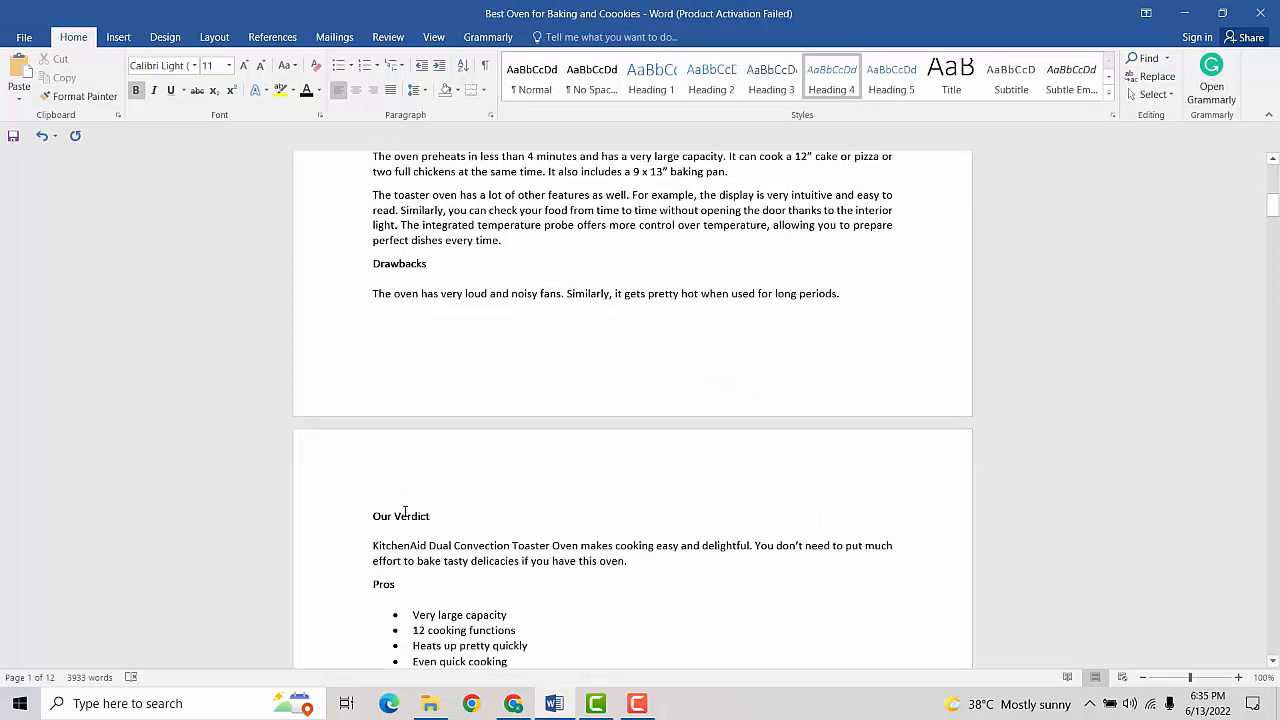
scroll(391, 514, down, 2)
Compare the heading levels of the KitchenAid product heading, its parent section heading and its Features subheading once more.
scroll(493, 447, up, 6)
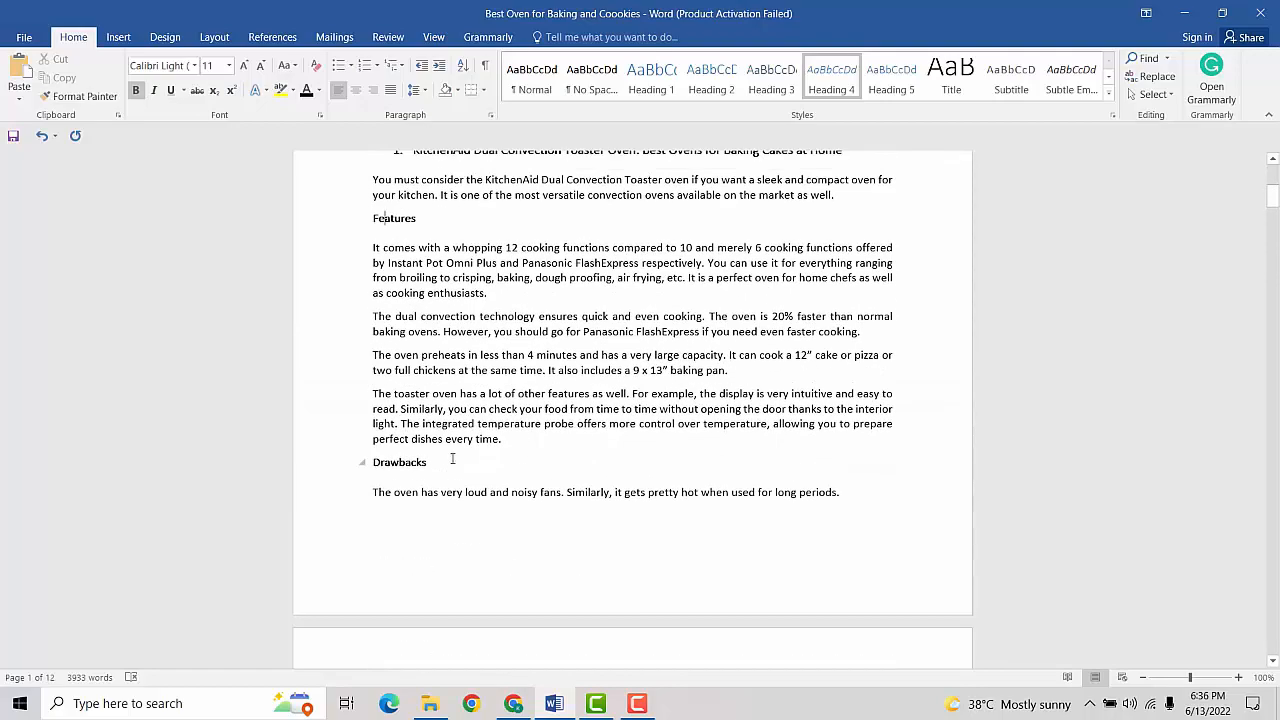
scroll(452, 458, up, 6)
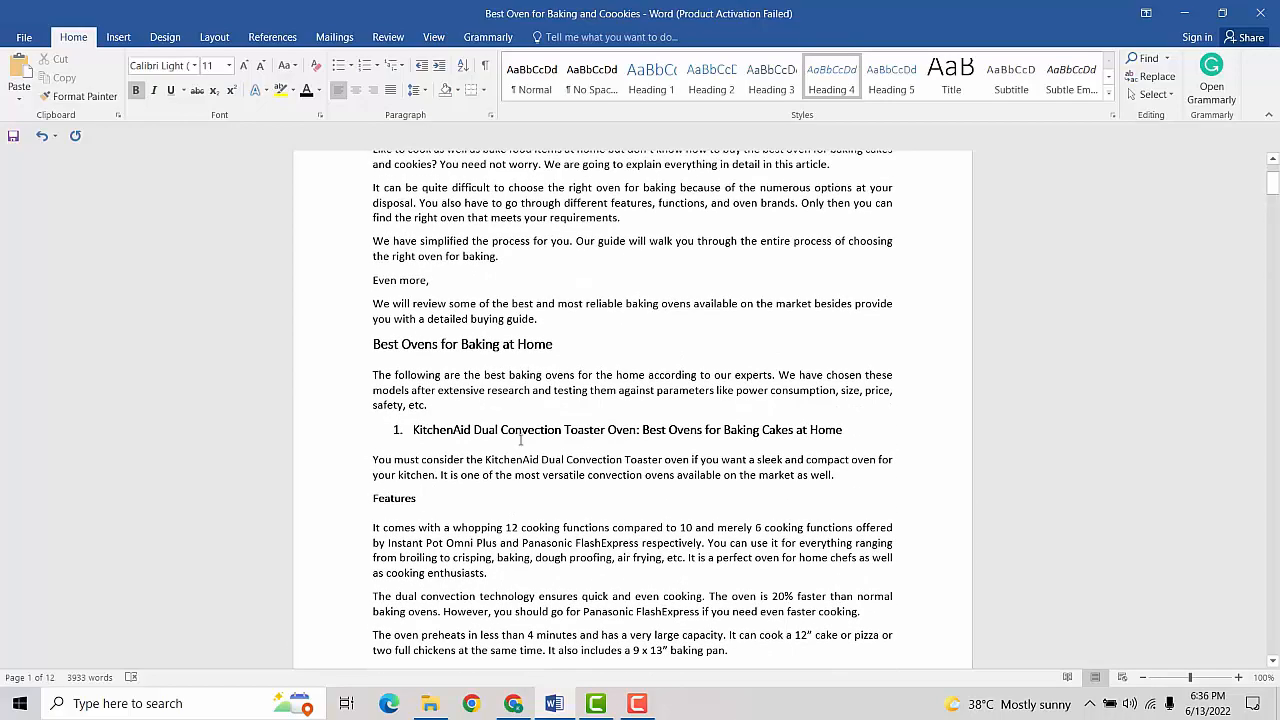
click(522, 430)
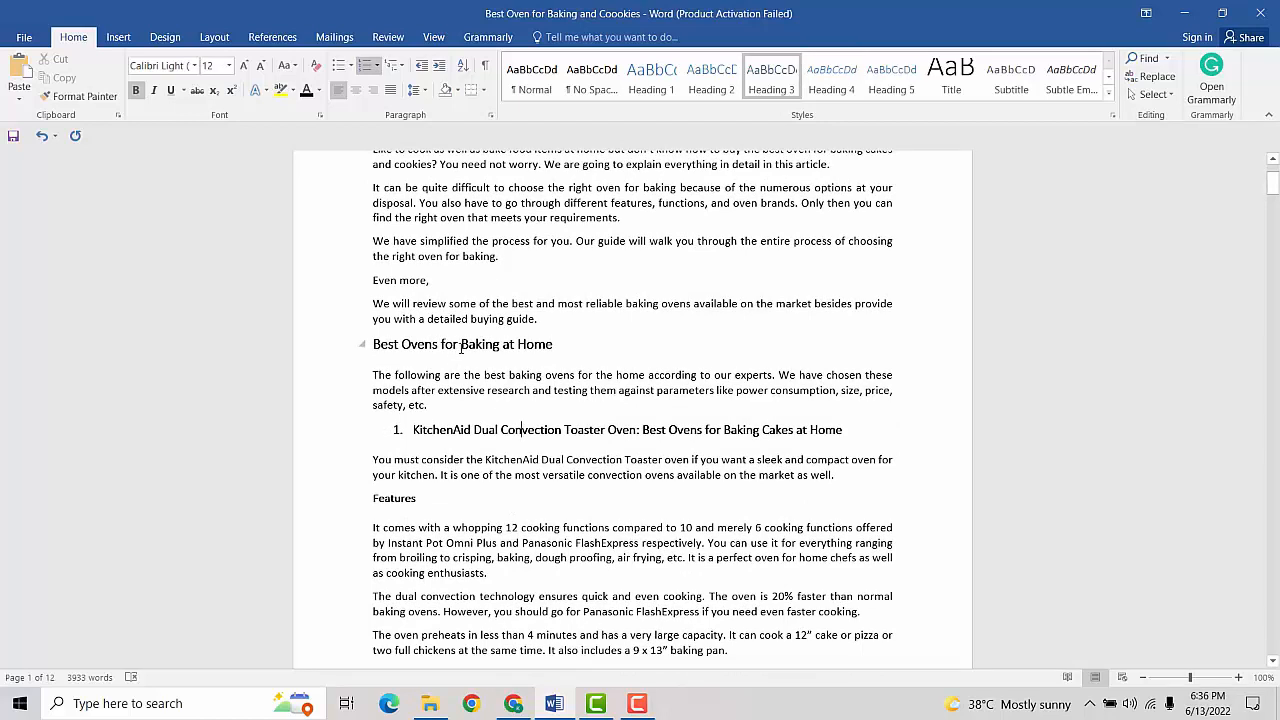
click(441, 346)
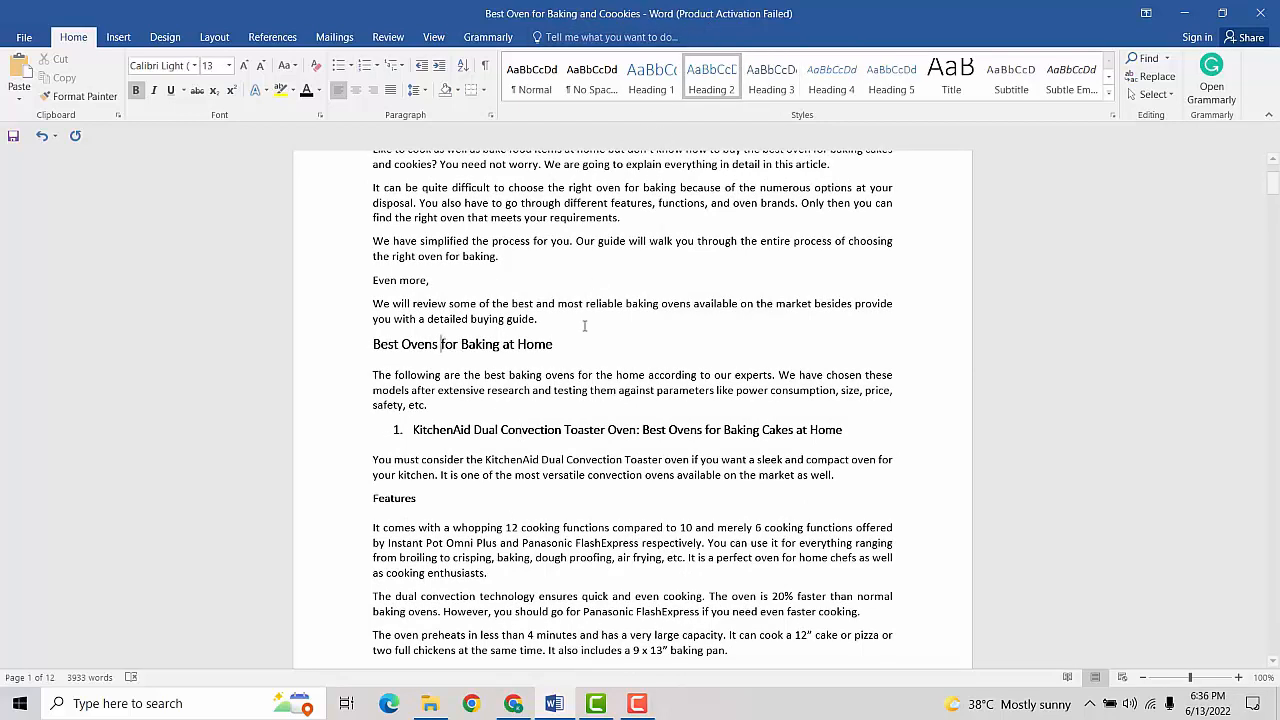
click(570, 431)
scroll(370, 405, down, 3)
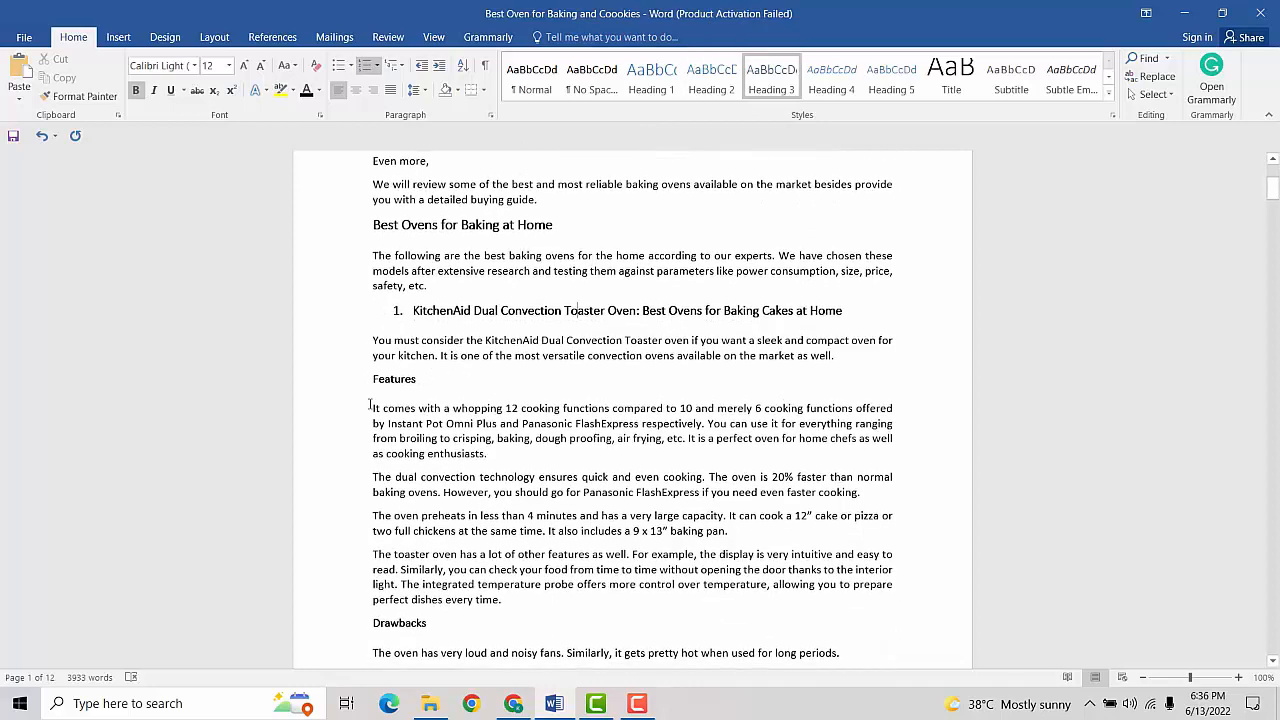
click(395, 378)
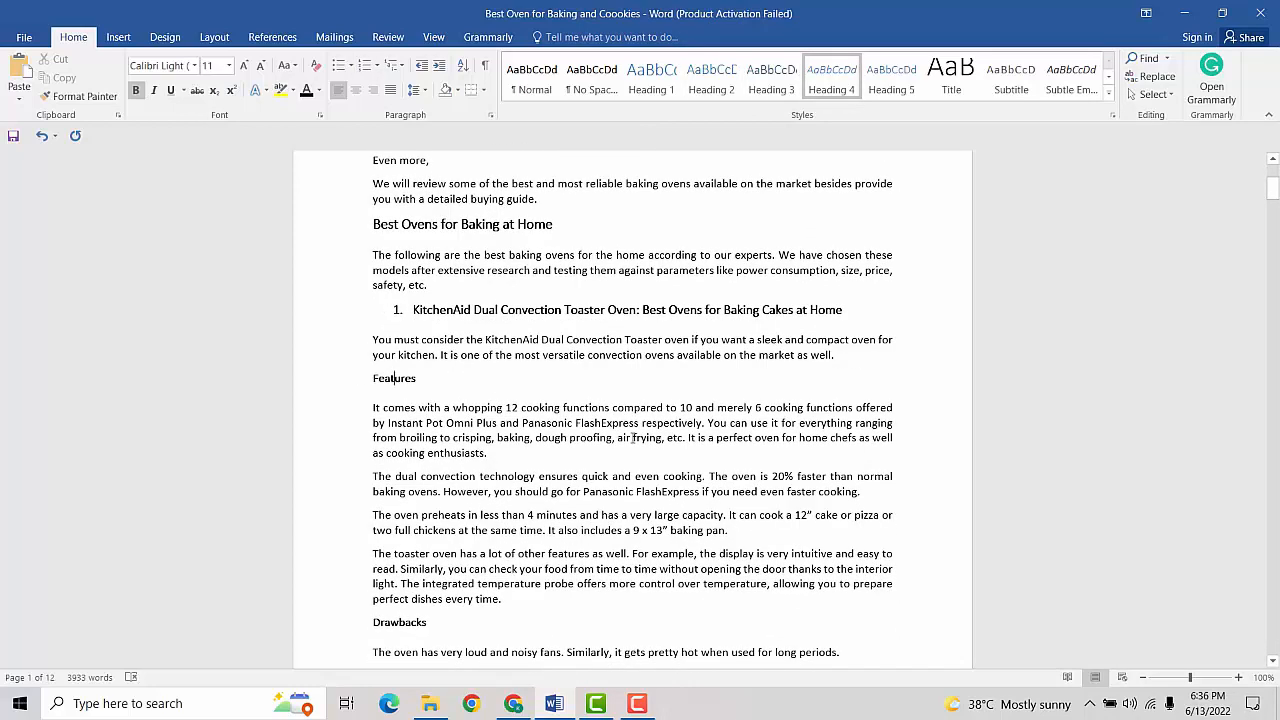